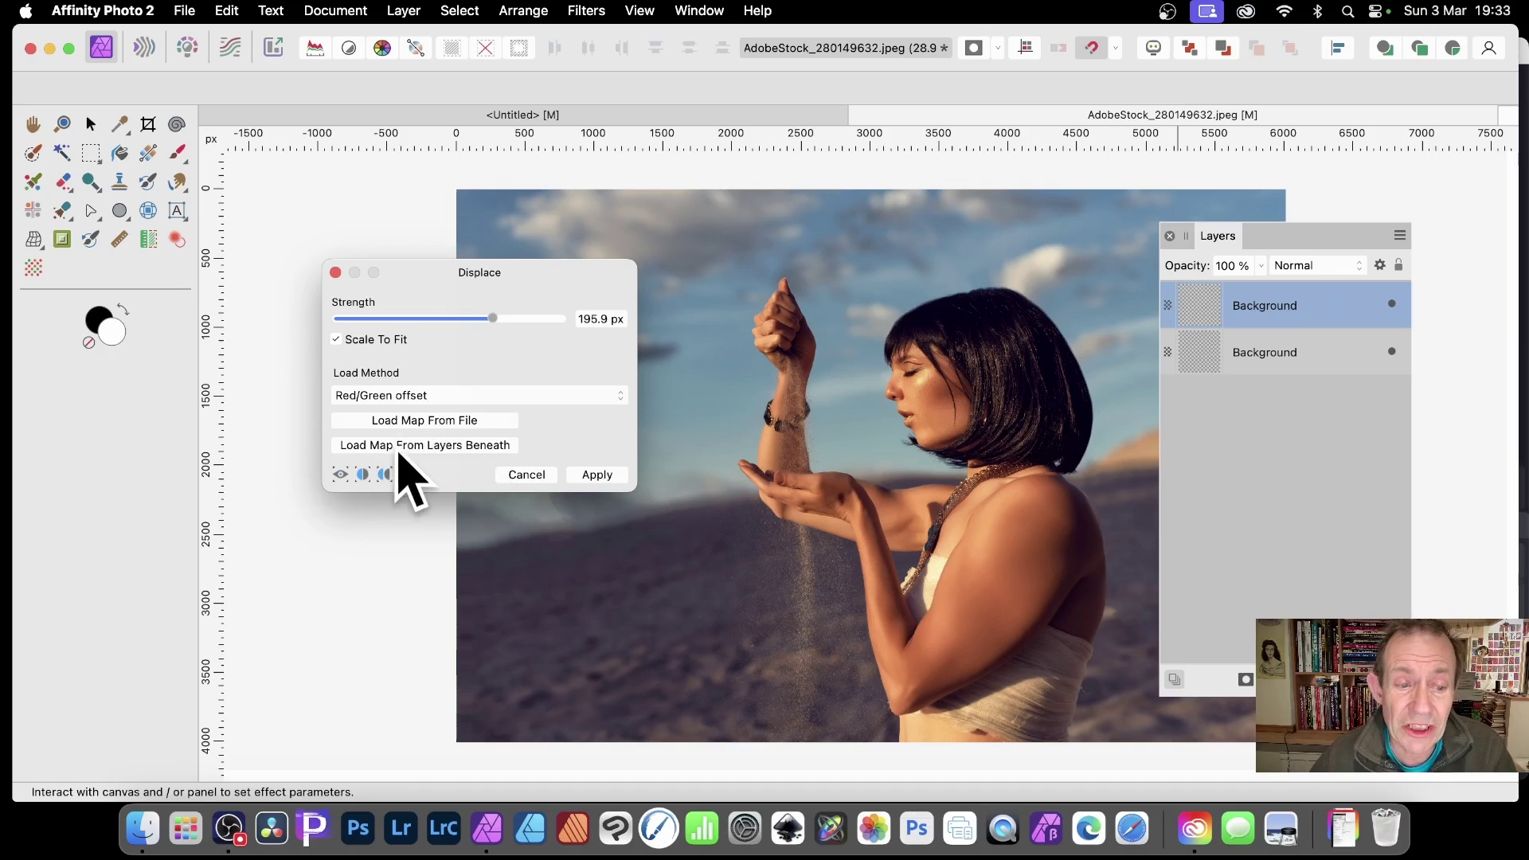
Preview the Displace filter with the Red/Green offset load method at a strength of -429.5 px, and cancel it
click(481, 396)
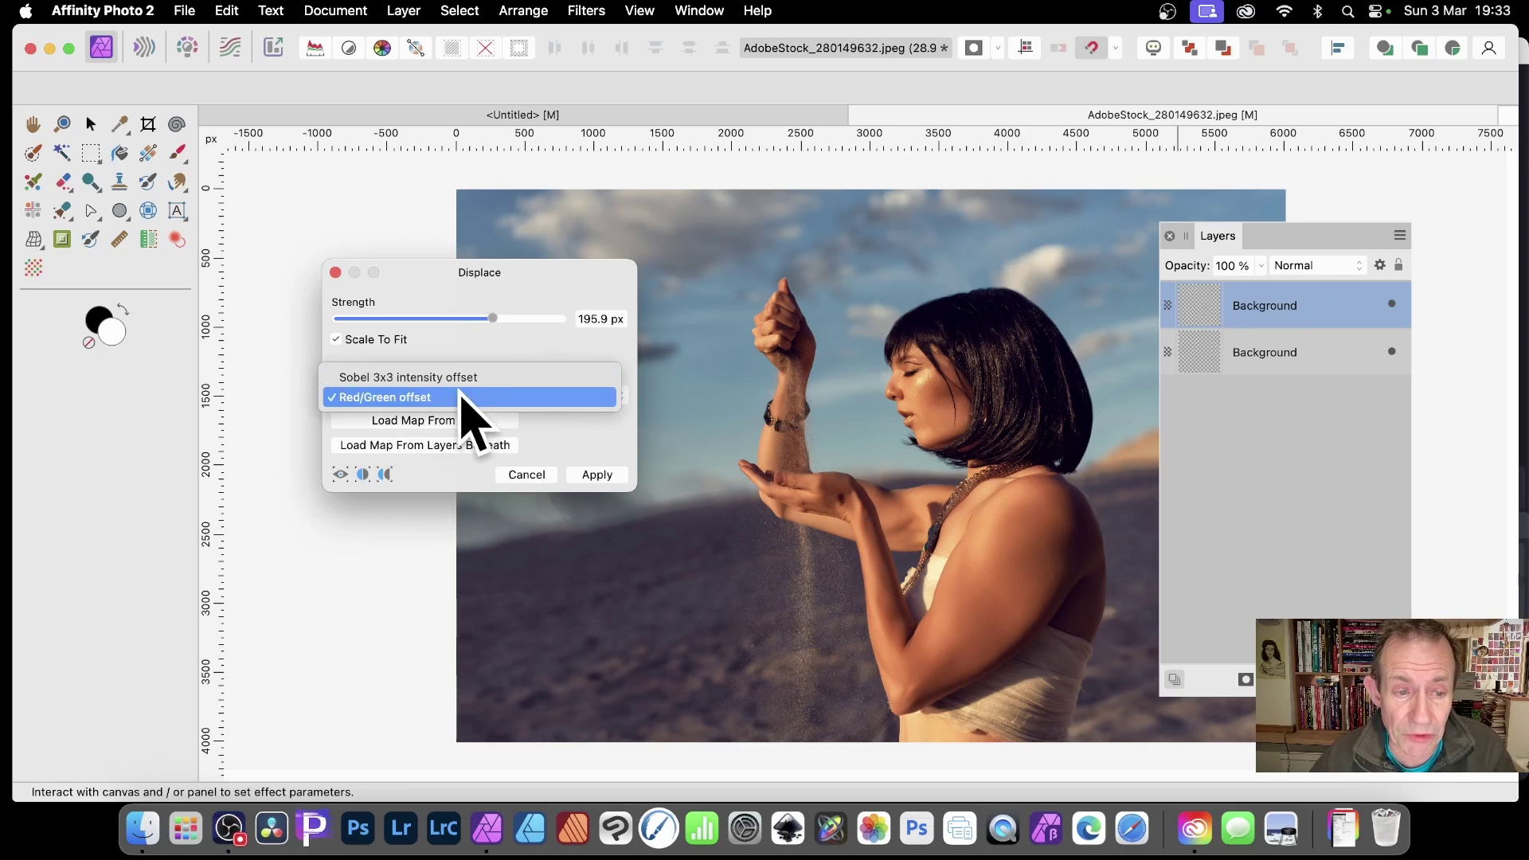
click(596, 477)
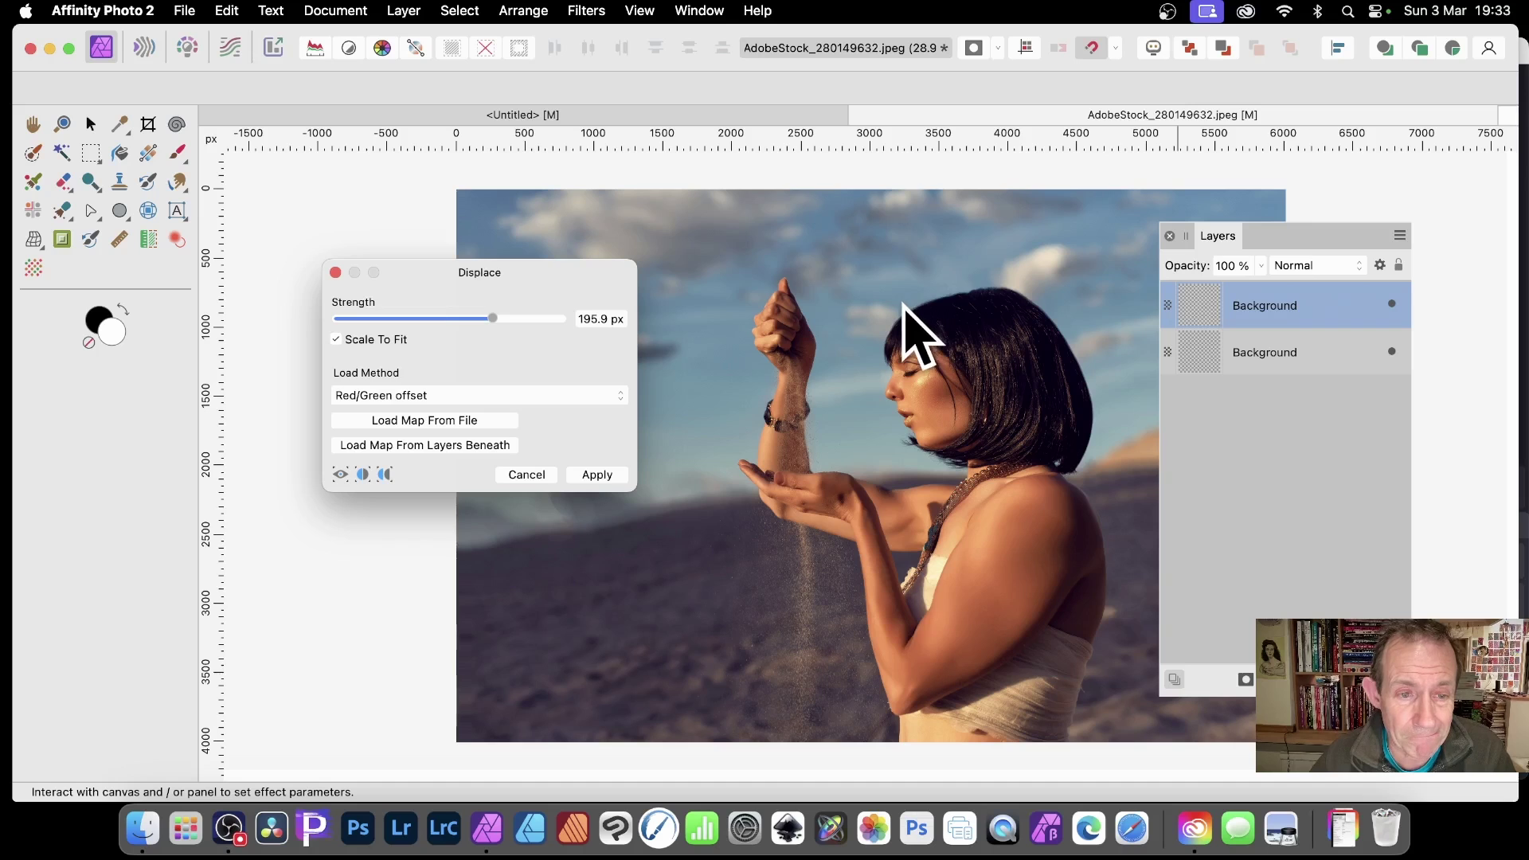
drag(493, 319, 294, 323)
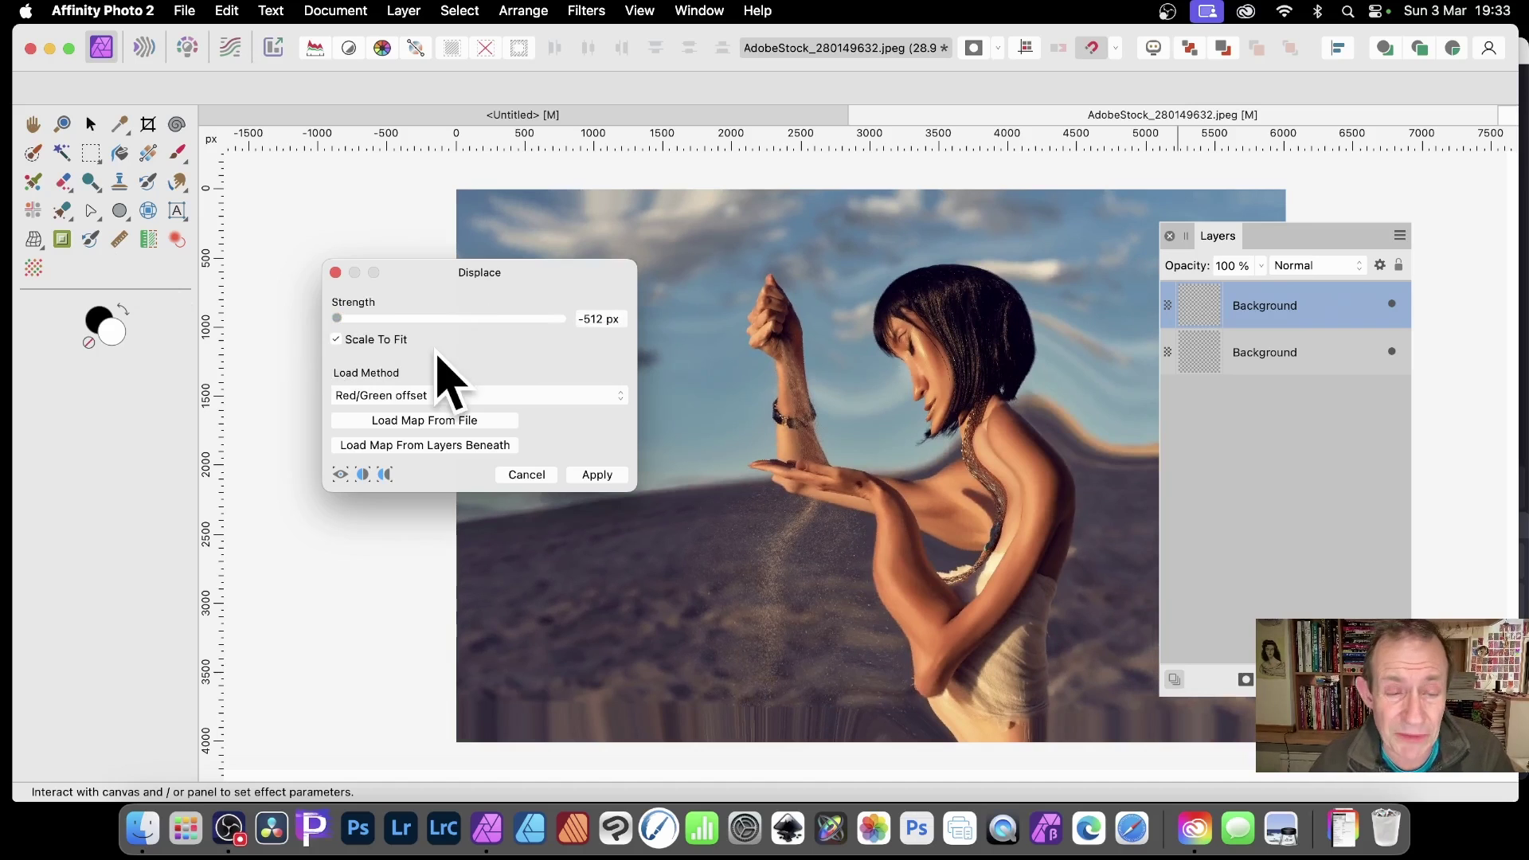
click(355, 319)
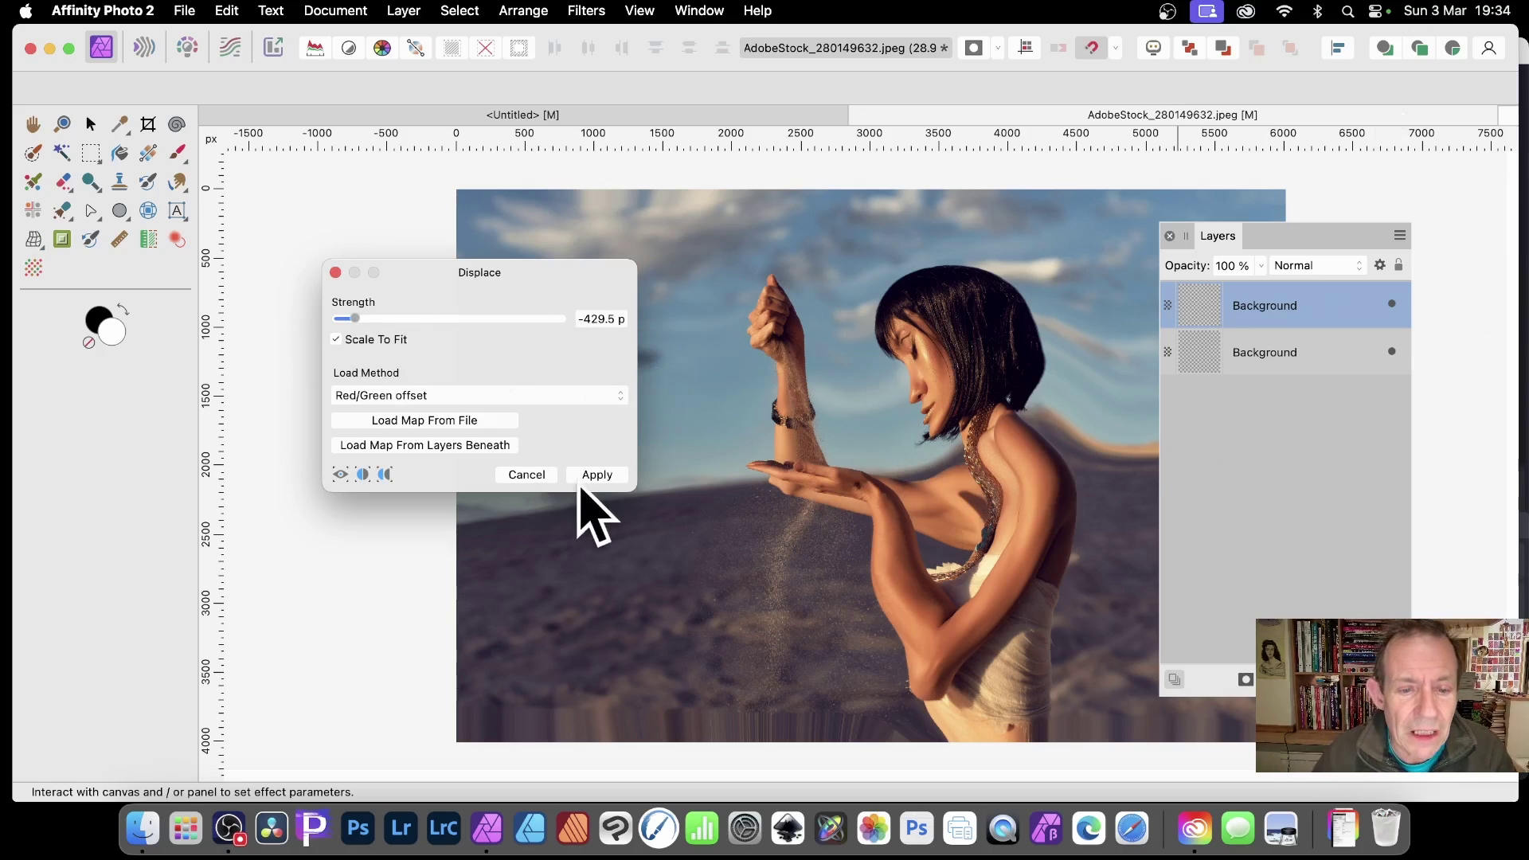
click(534, 472)
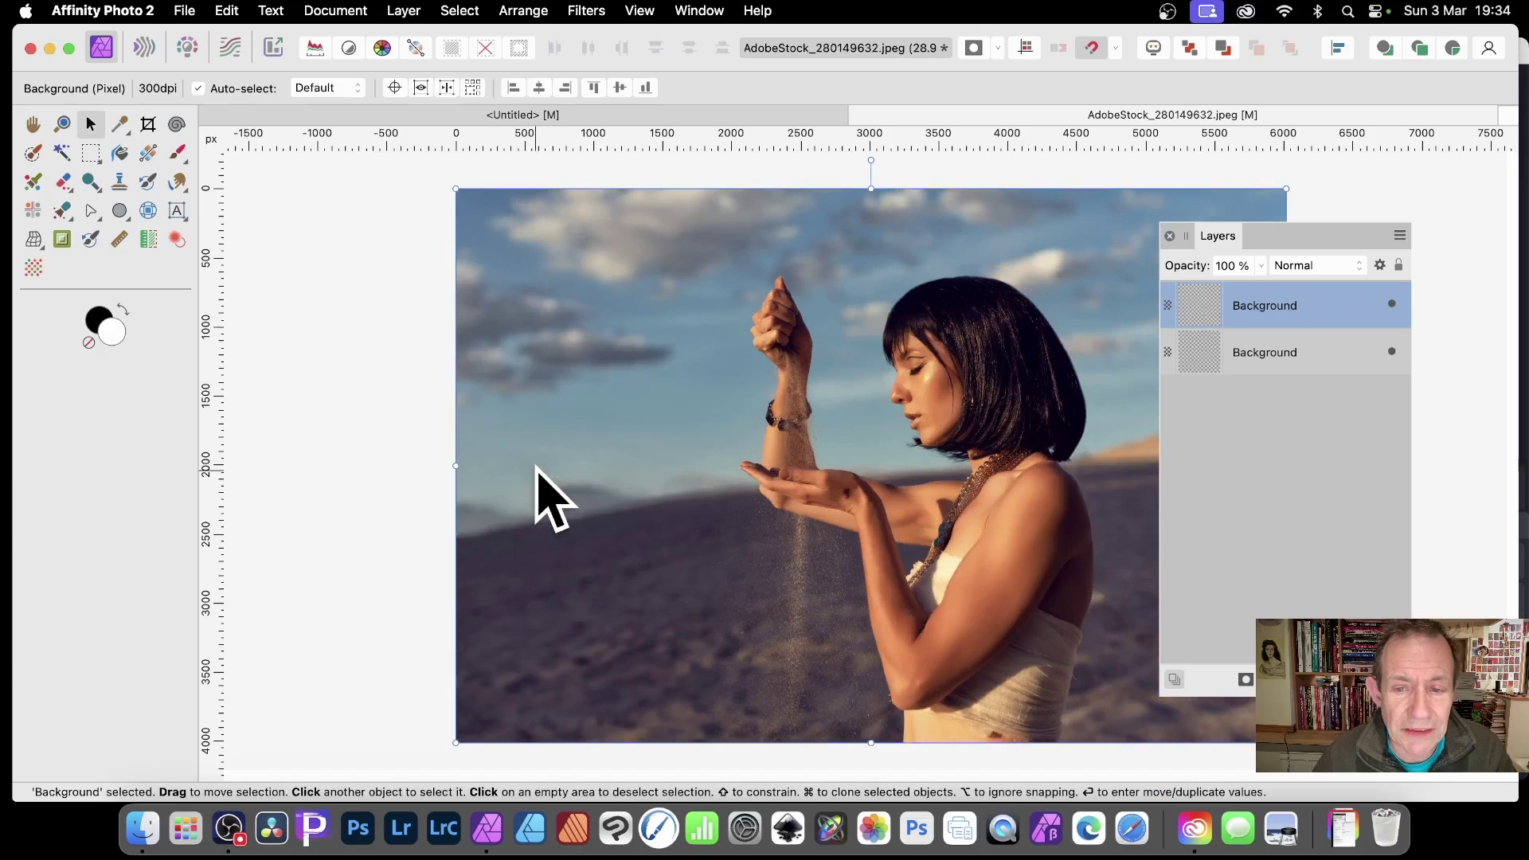
Delete the lower Background layer and duplicate the remaining Background layer
click(1245, 356)
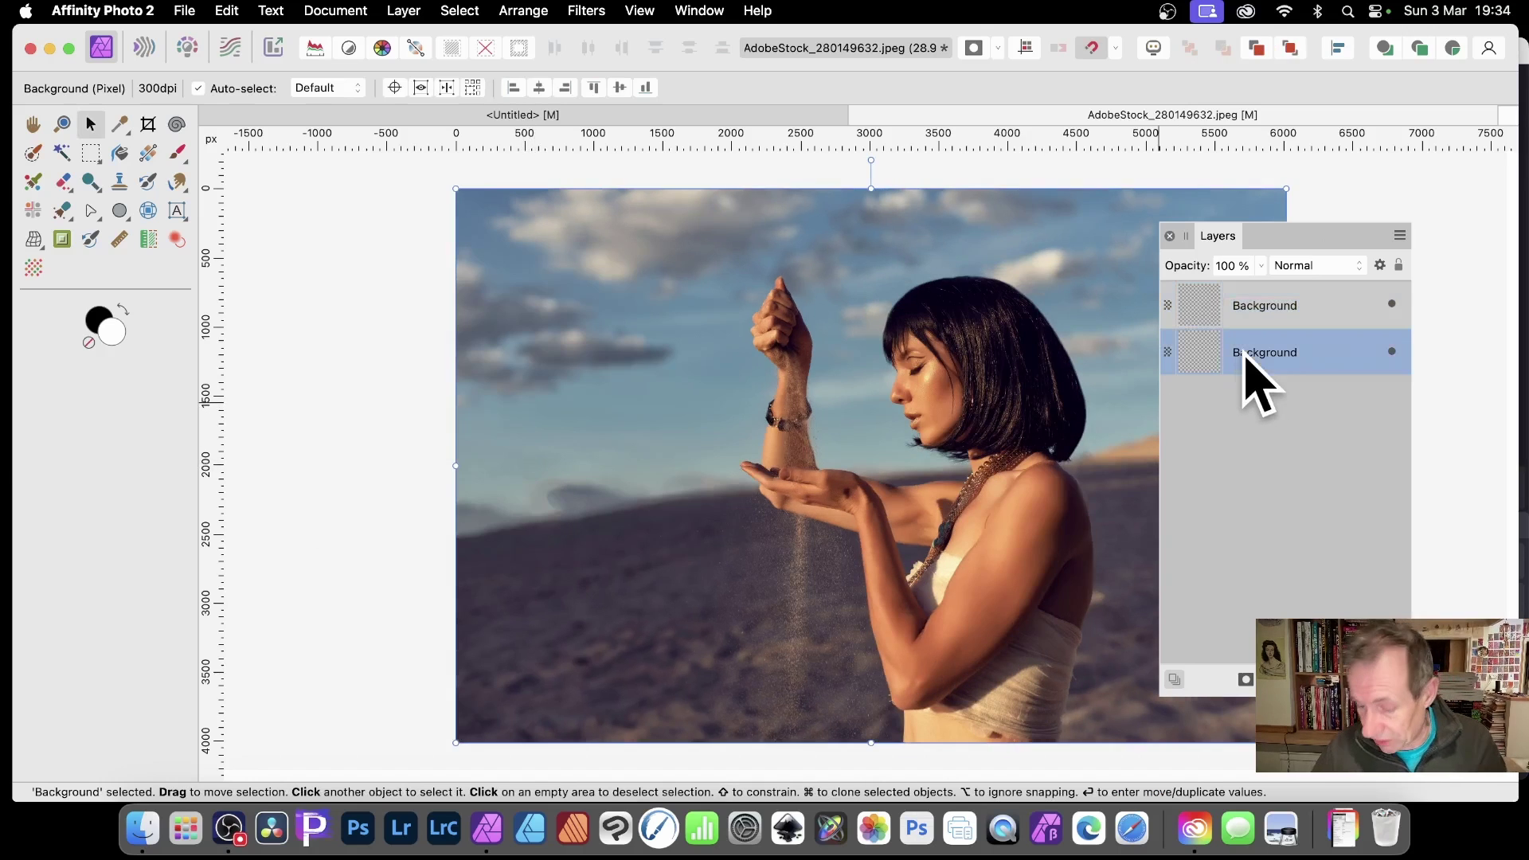
key(Delete)
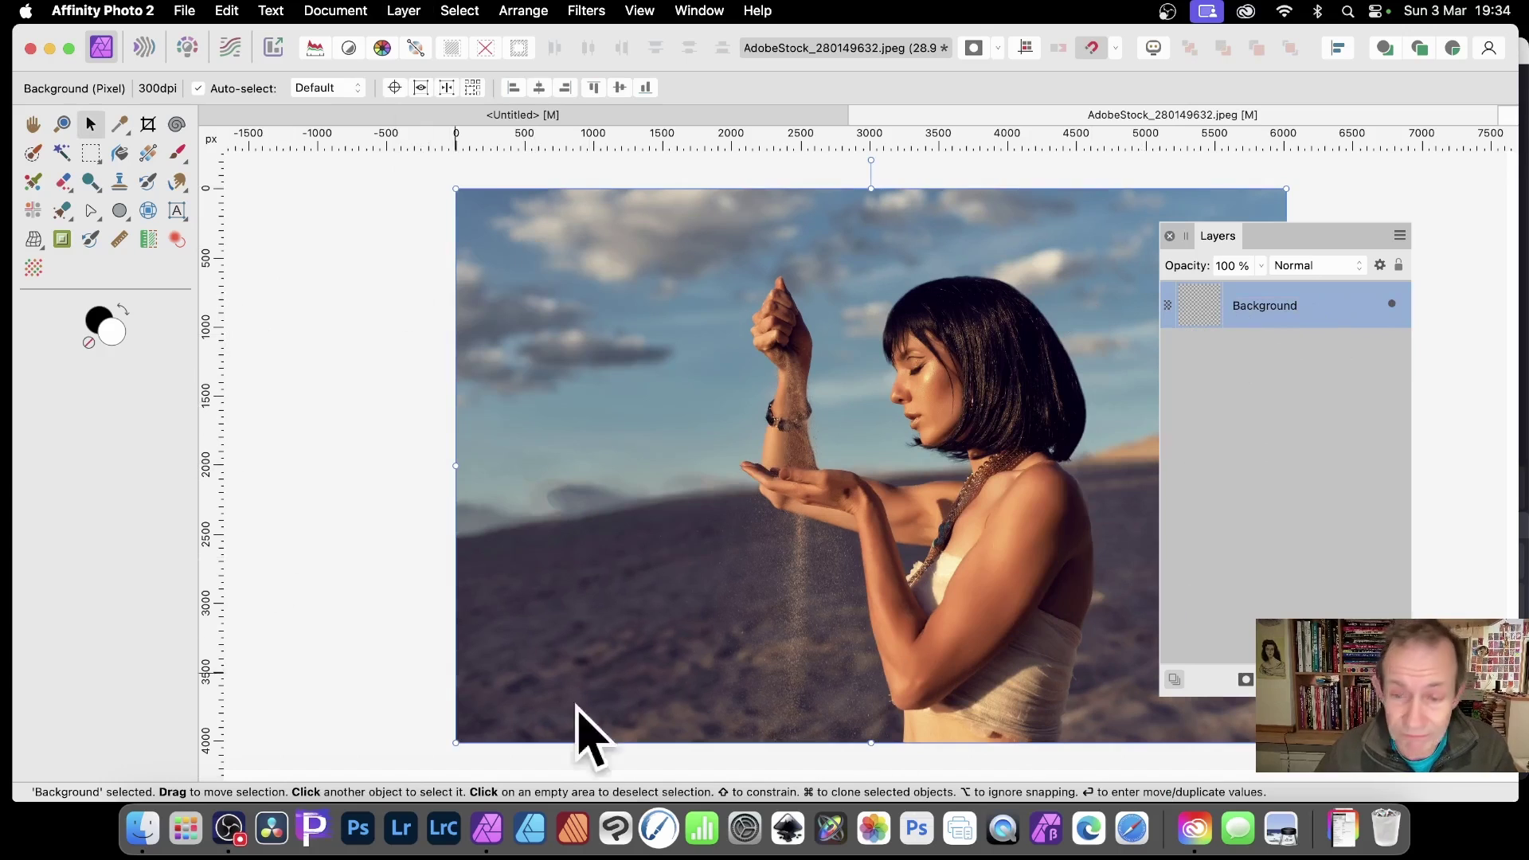
click(403, 11)
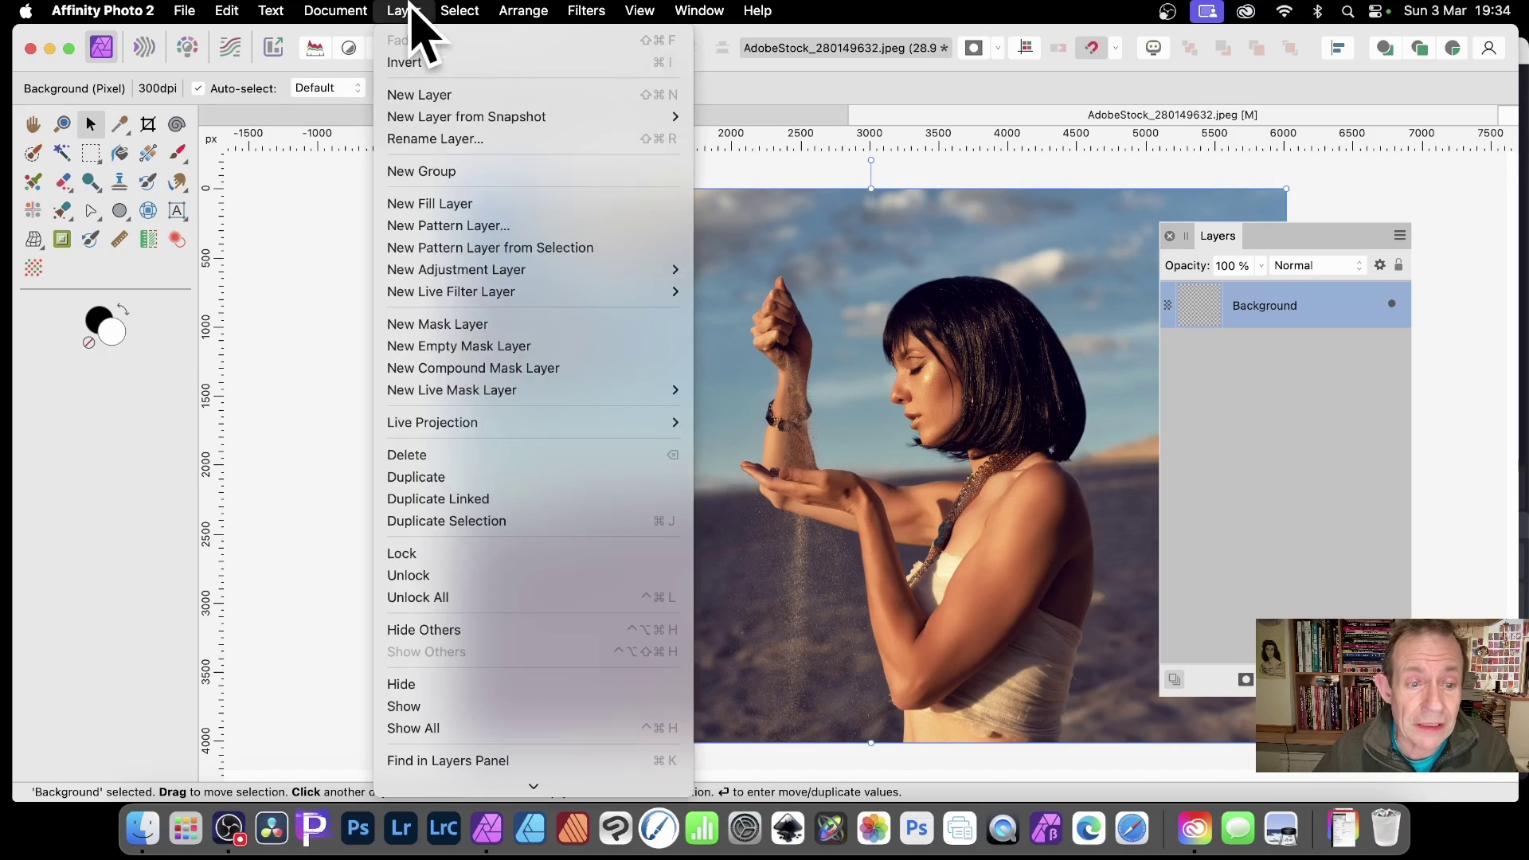
click(437, 484)
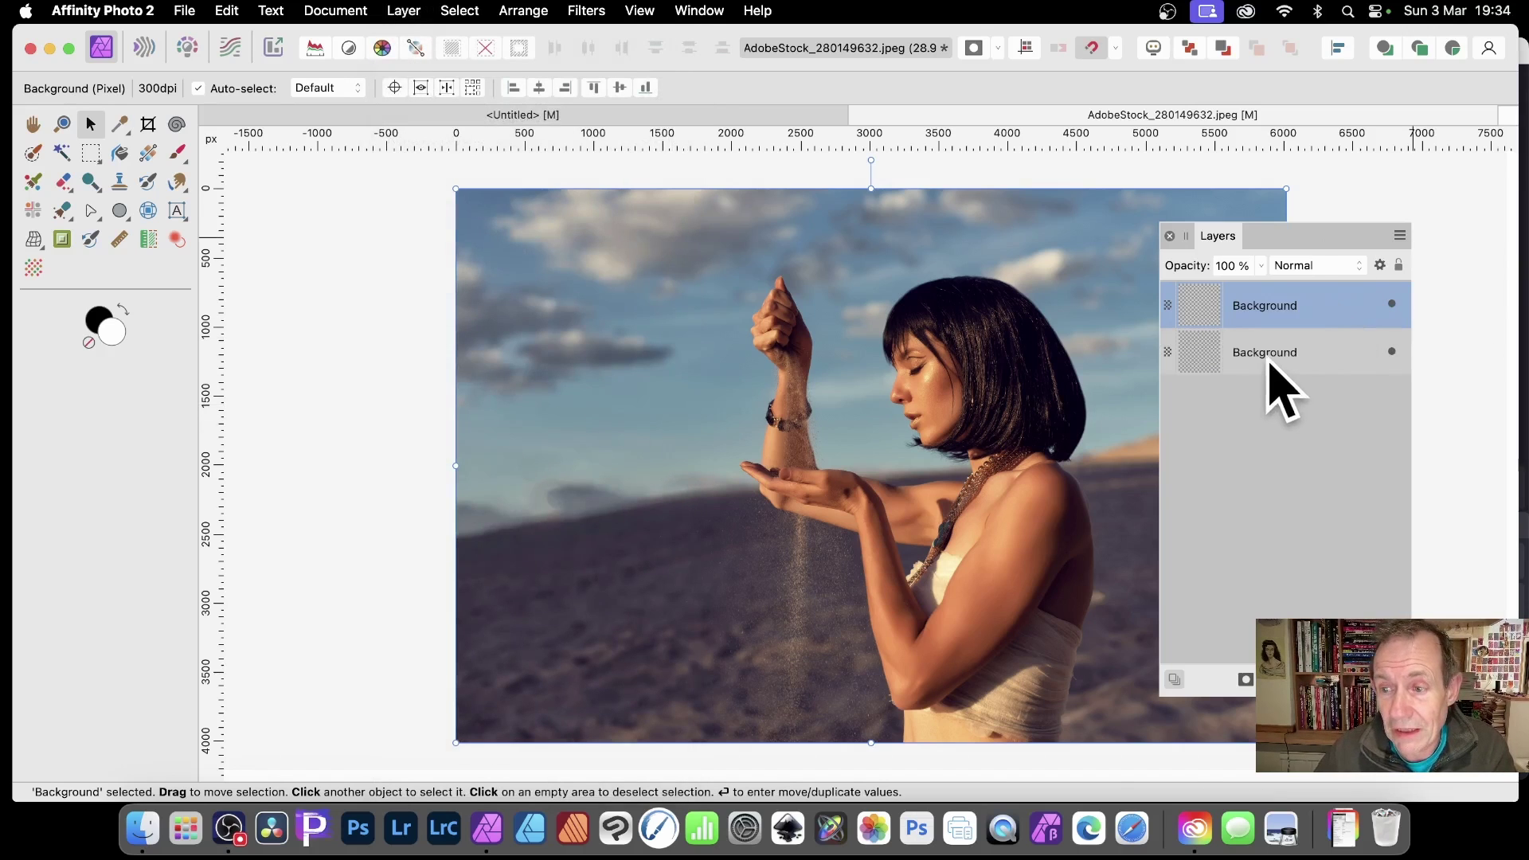
Hide the upper Background layer and apply a Box Blur with a 300 px radius to the lower one
click(1390, 304)
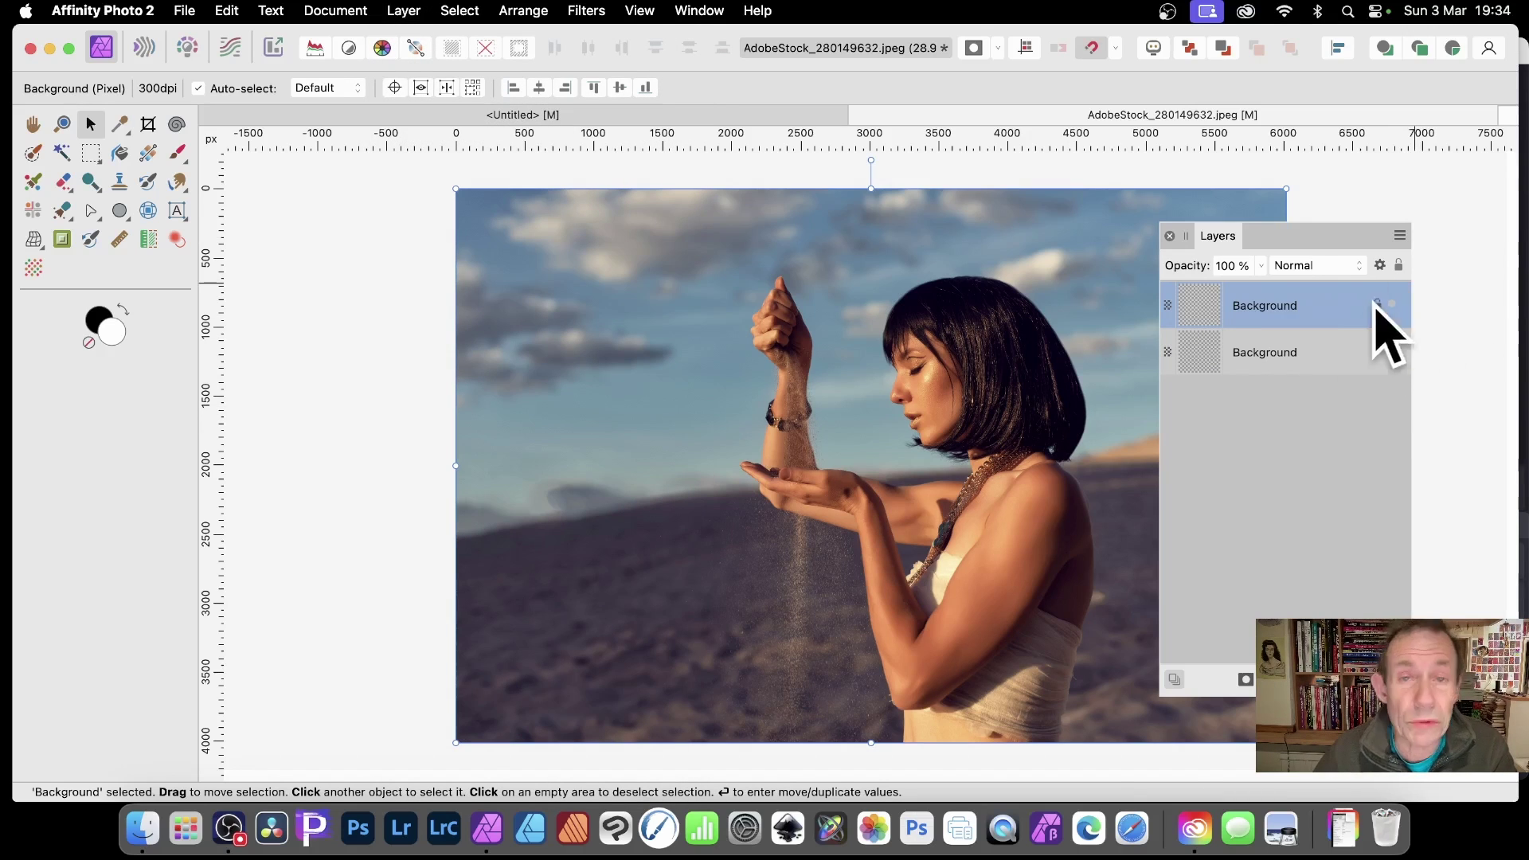
click(1256, 355)
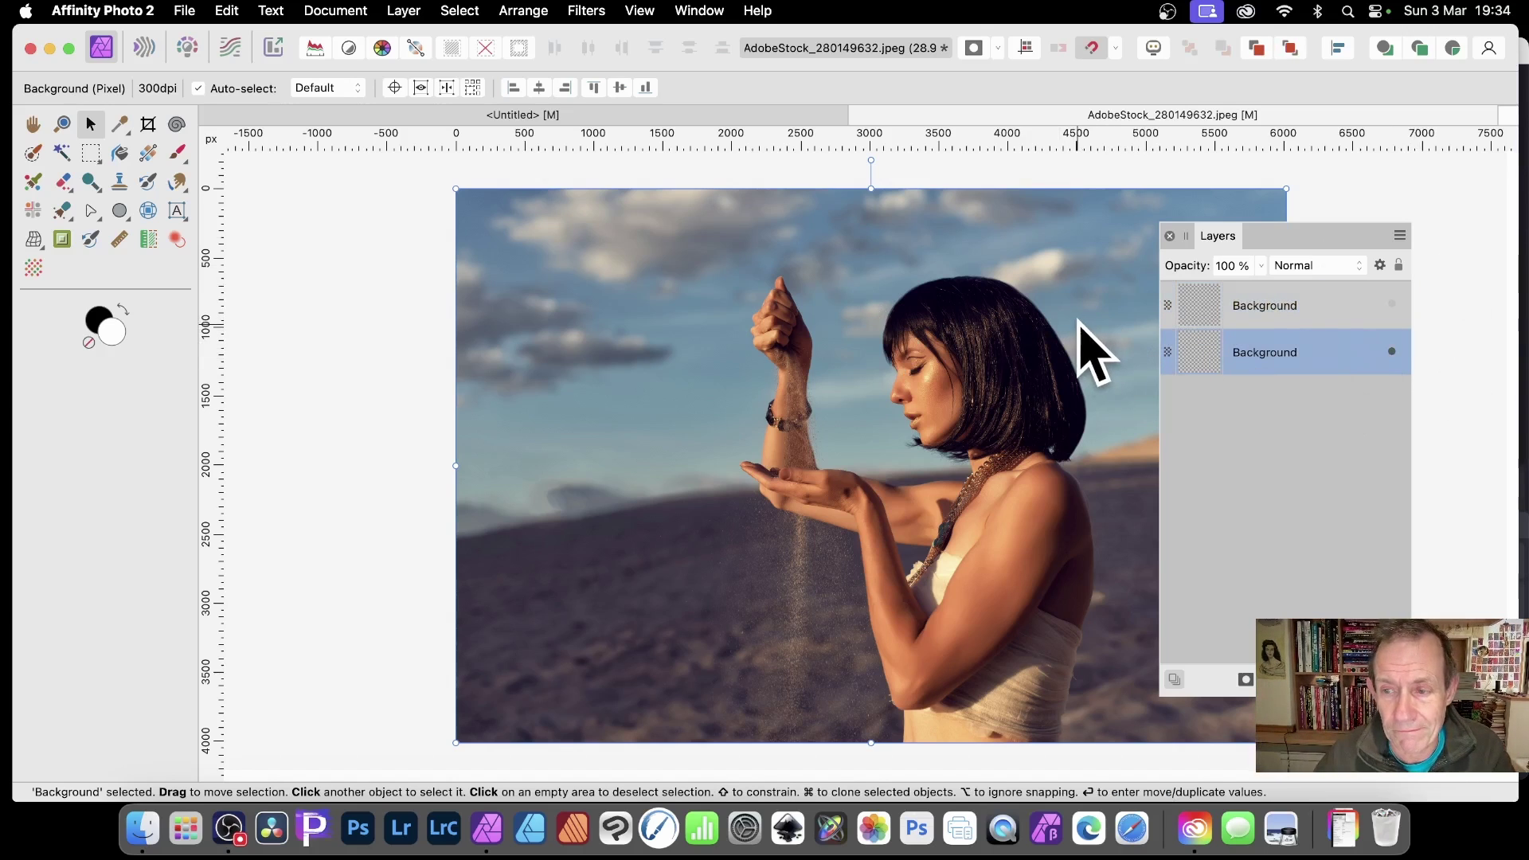
click(587, 6)
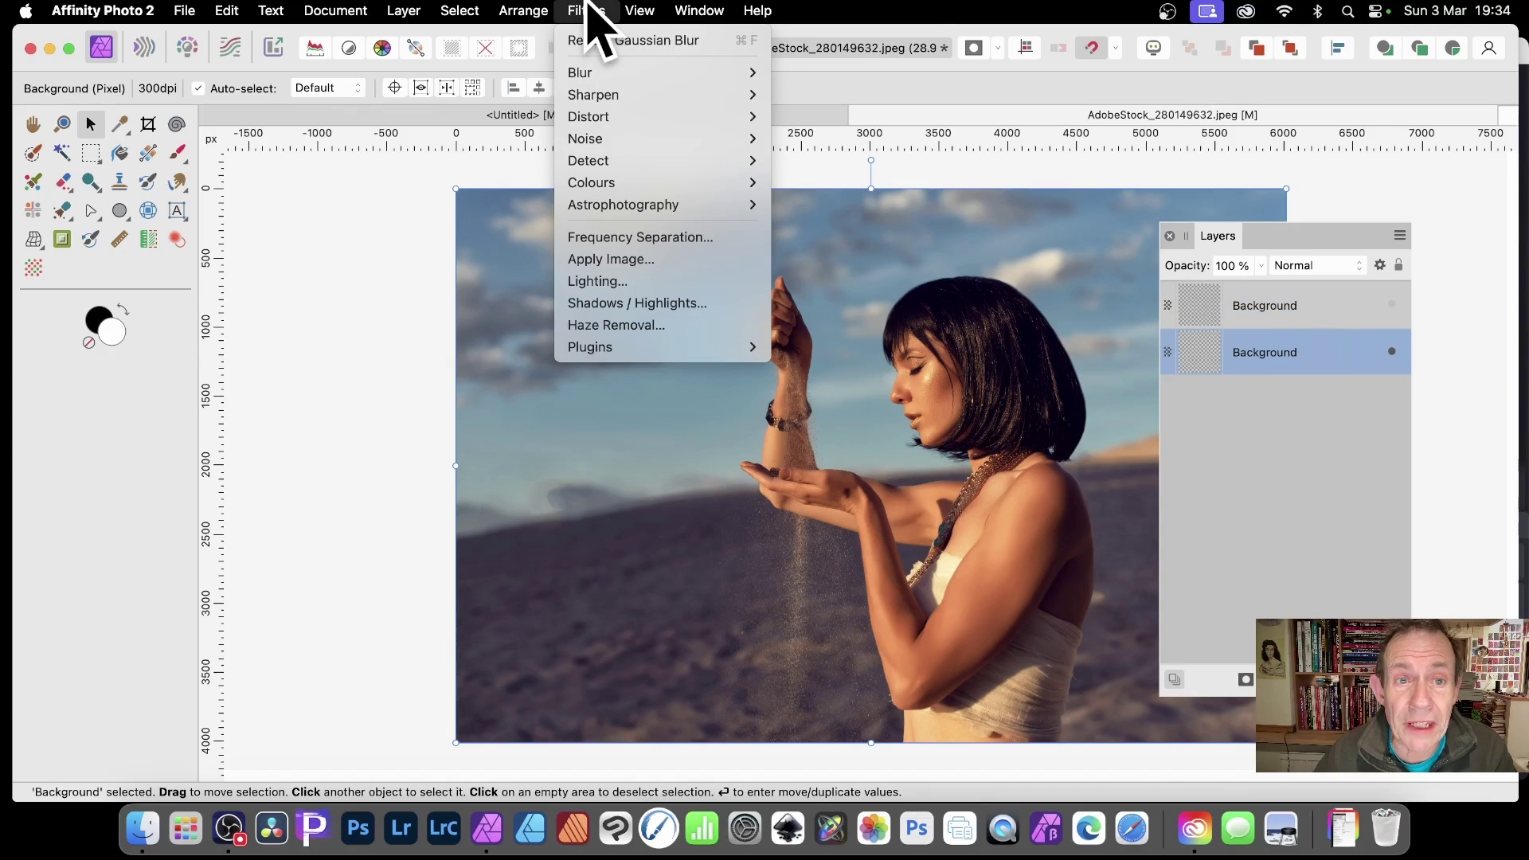
mouse_move(599, 73)
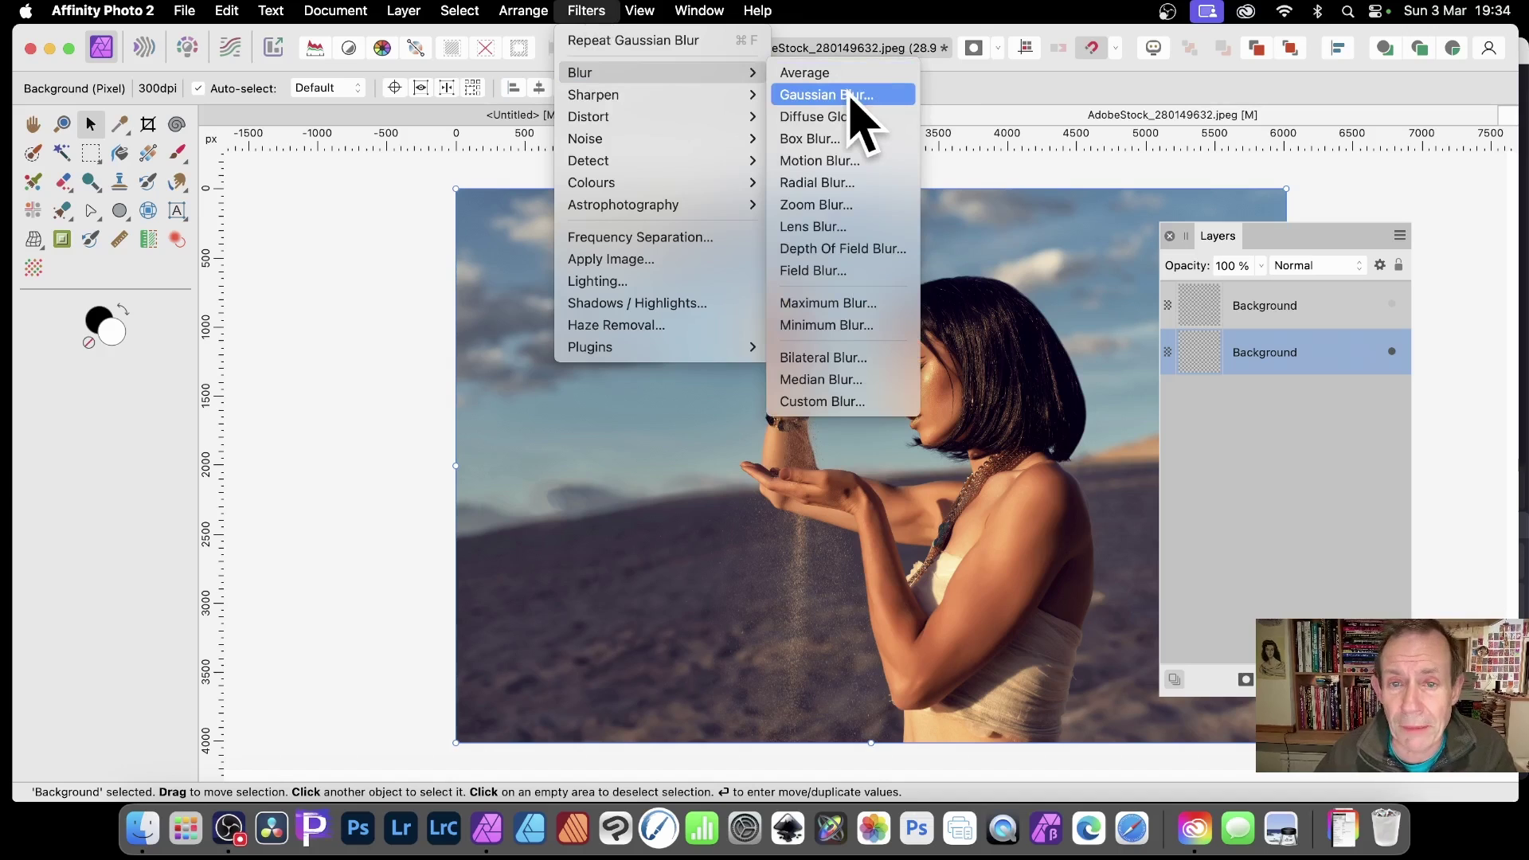
click(833, 141)
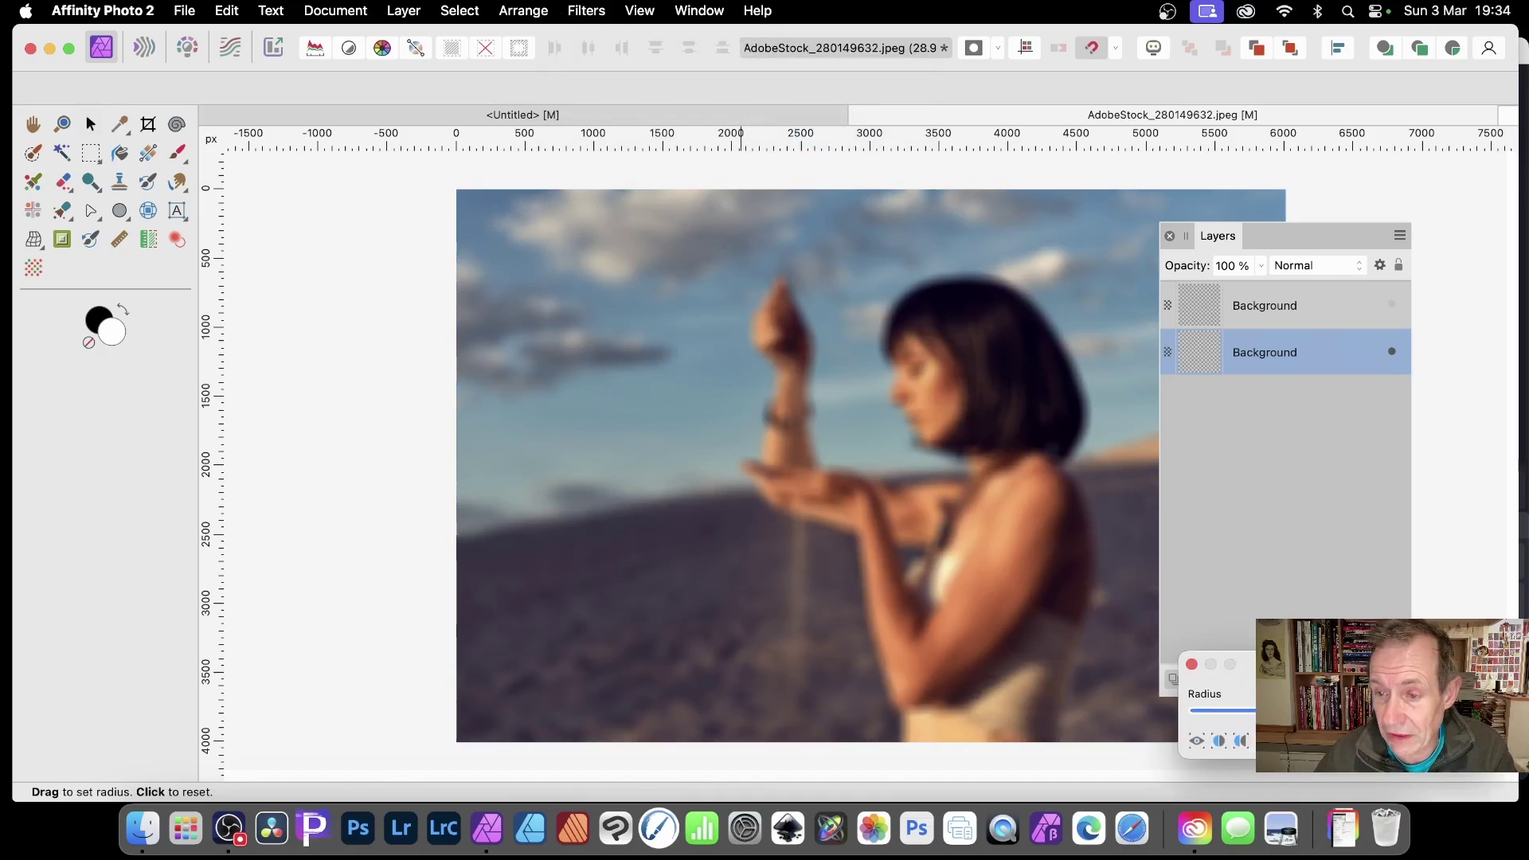
drag(1218, 664, 1005, 538)
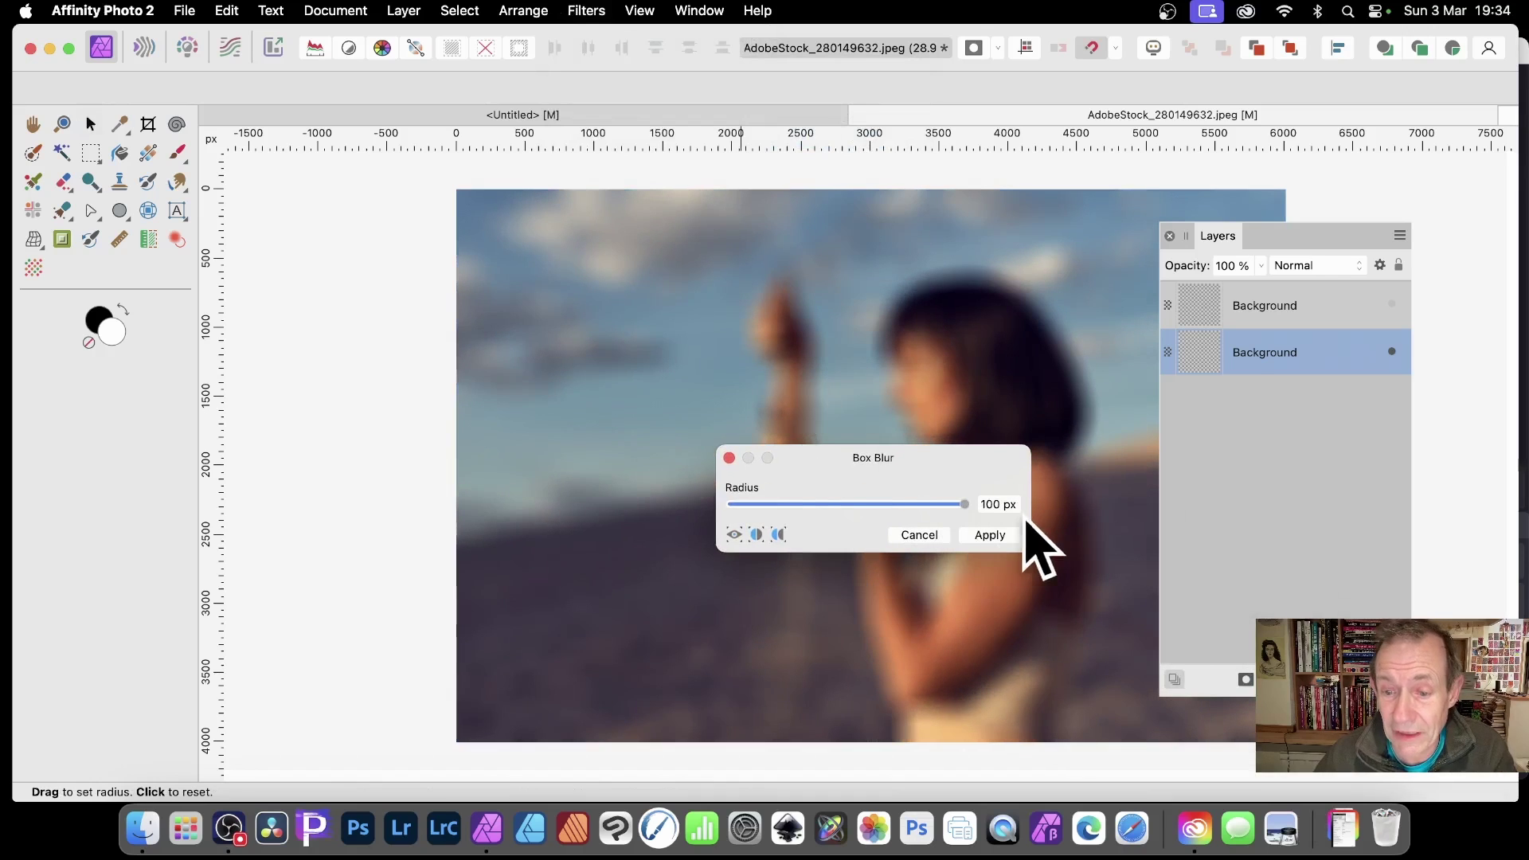
click(997, 503)
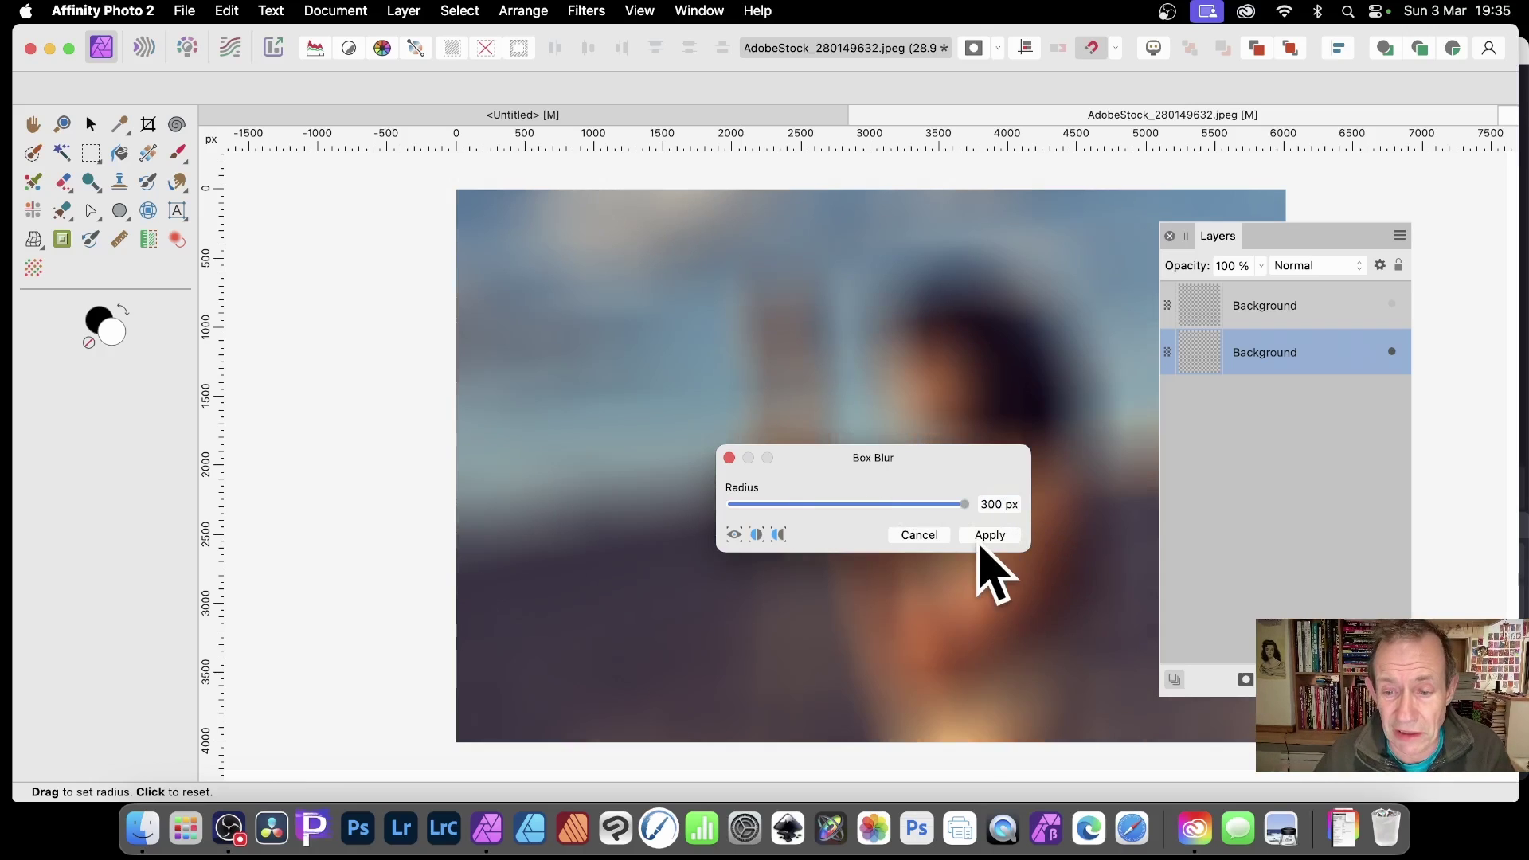
click(985, 536)
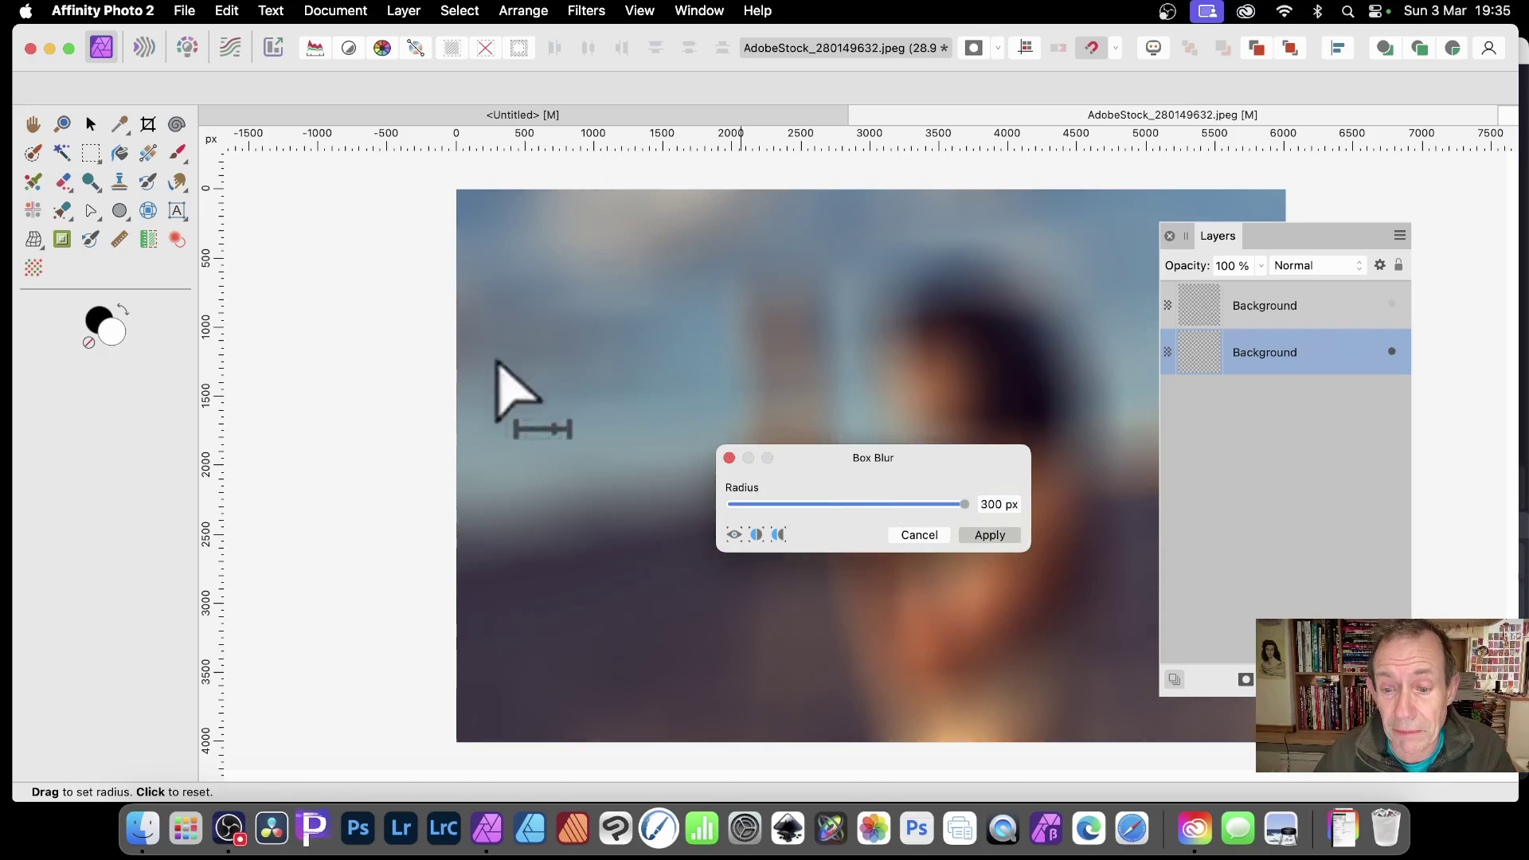
Show the upper Background layer, preview Displace with a map loaded from the layers beneath at a strength of -417.5 px, and cancel it
click(1254, 323)
click(1392, 304)
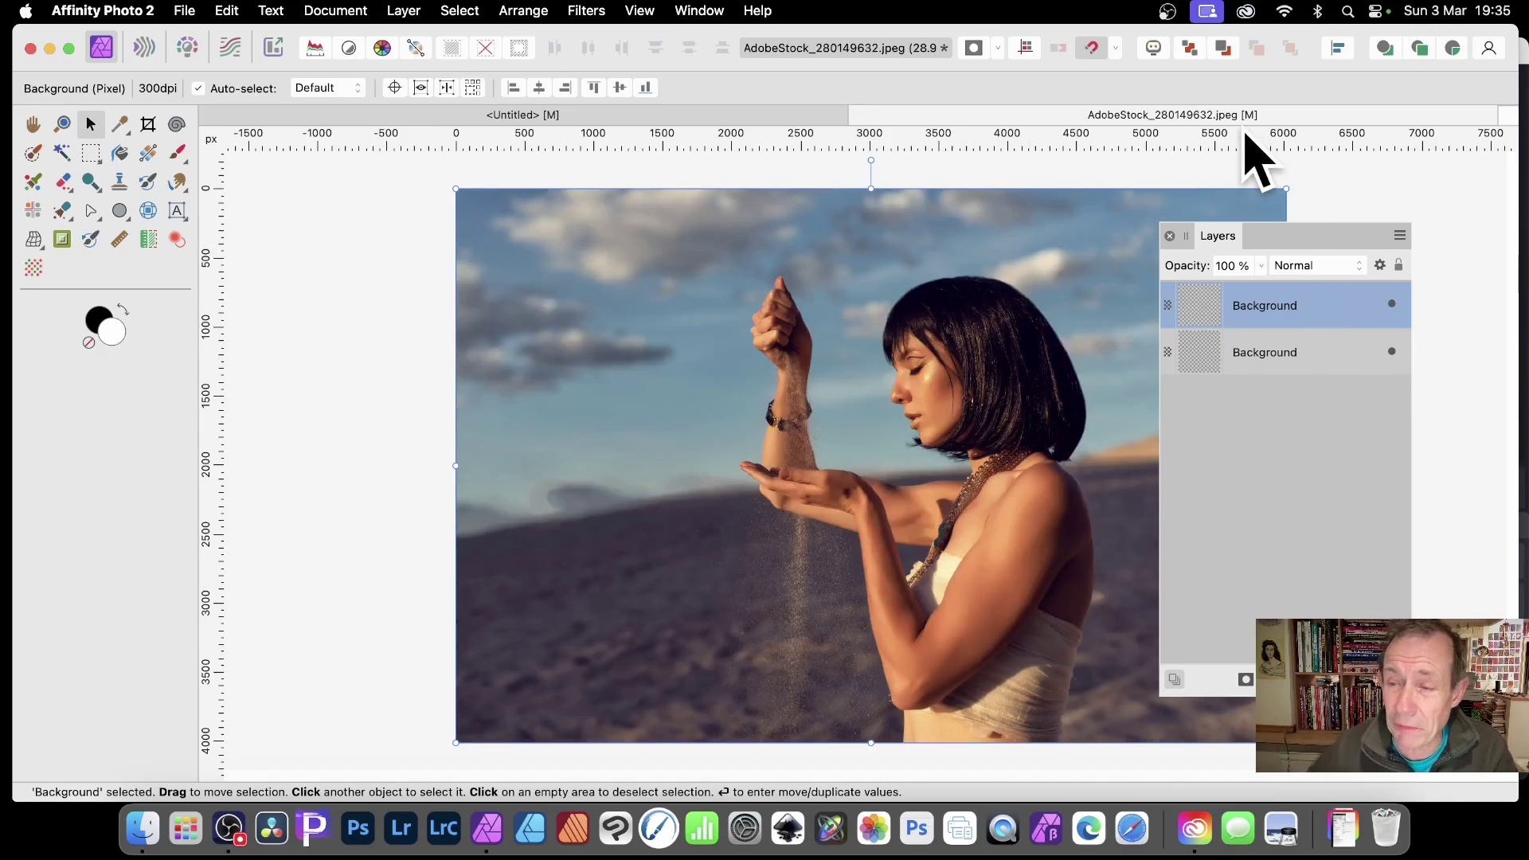
click(589, 9)
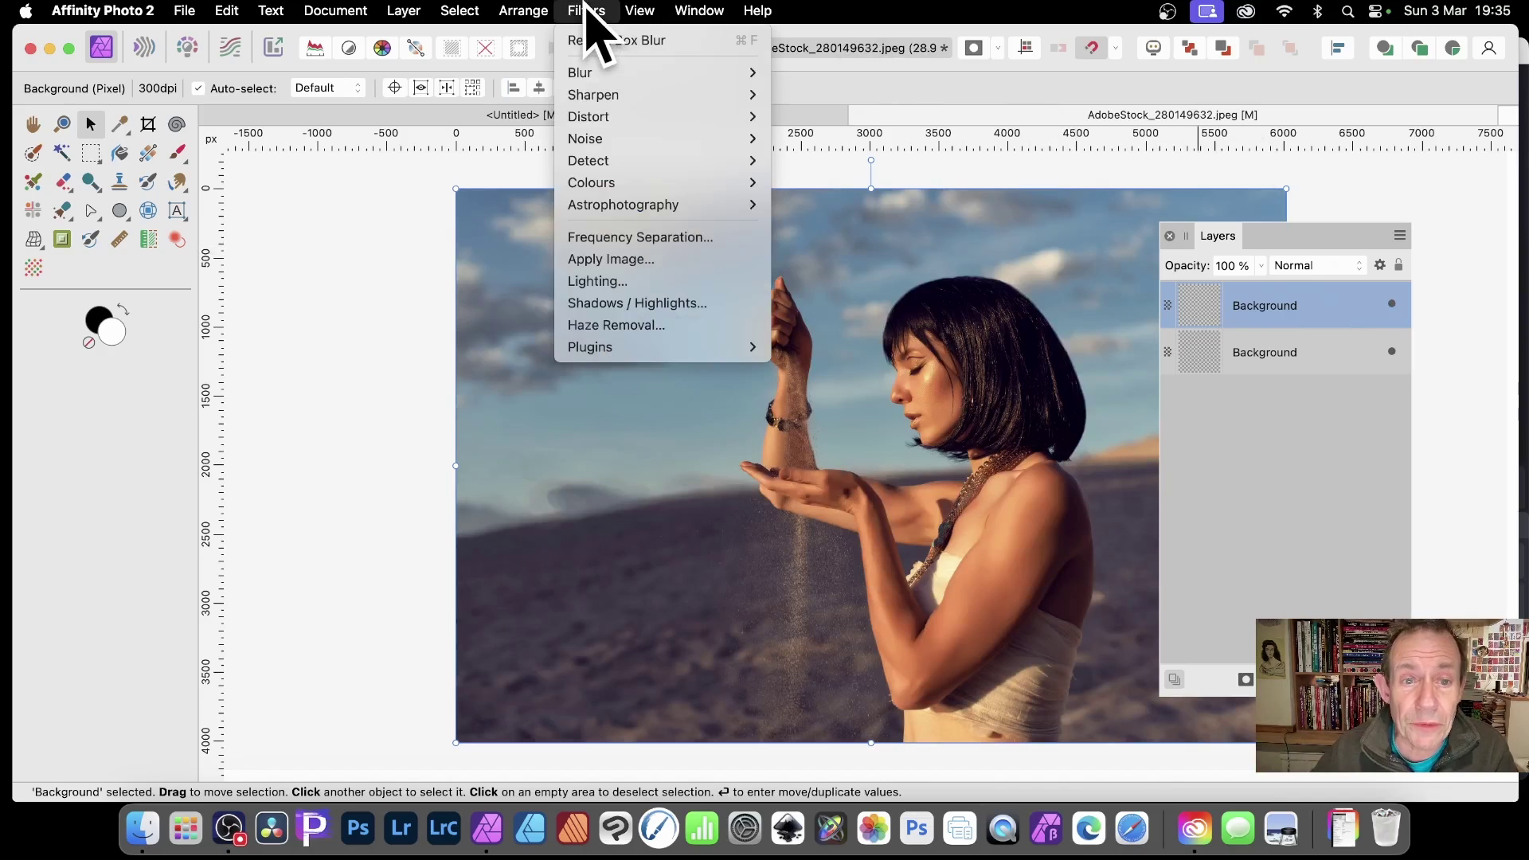
mouse_move(604, 116)
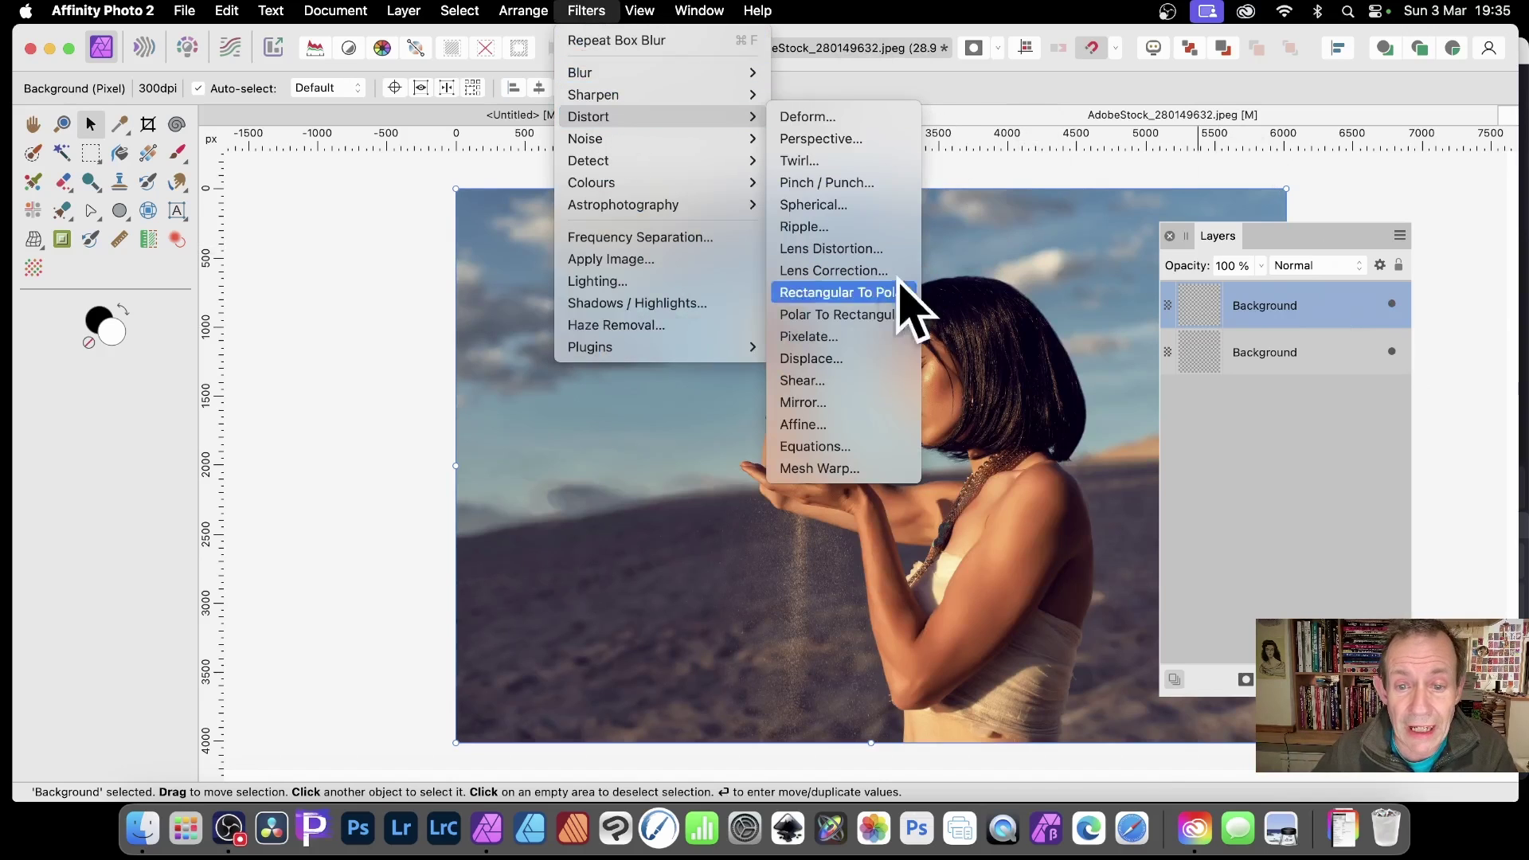
click(848, 363)
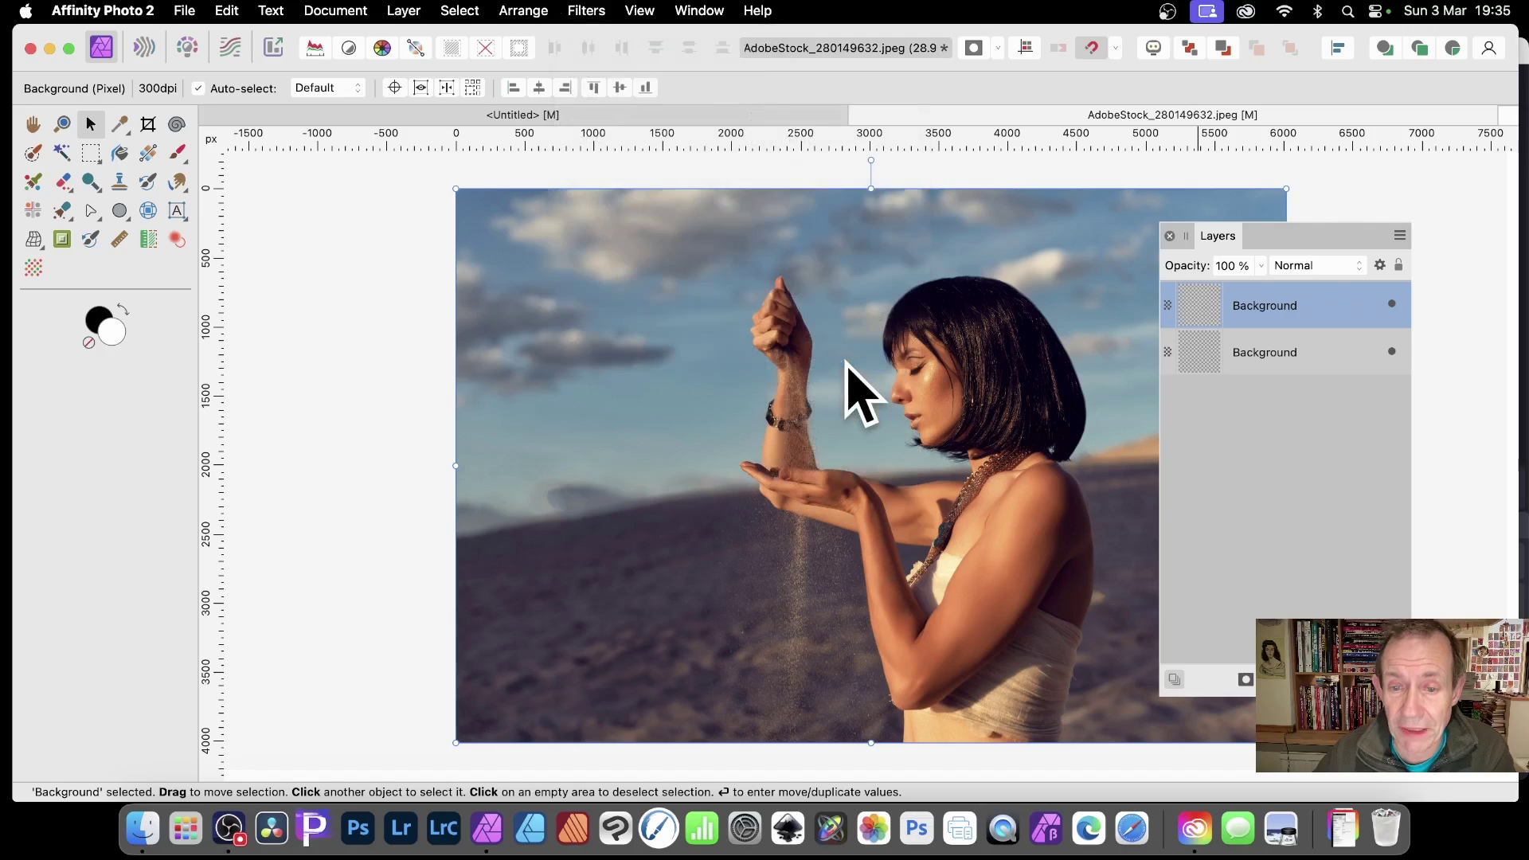
drag(1364, 541, 708, 326)
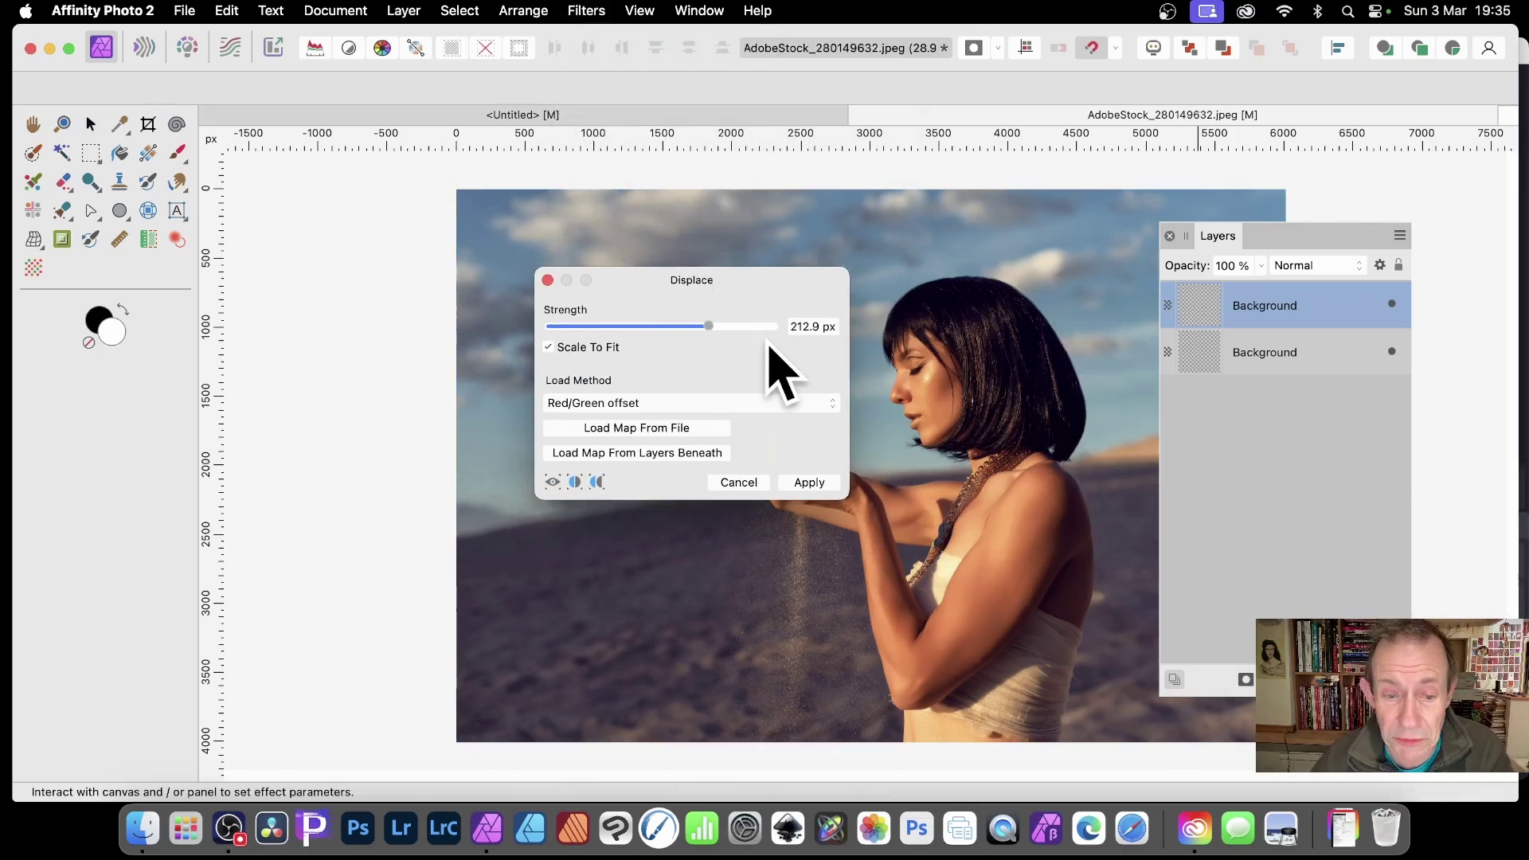
drag(732, 298, 594, 232)
click(534, 389)
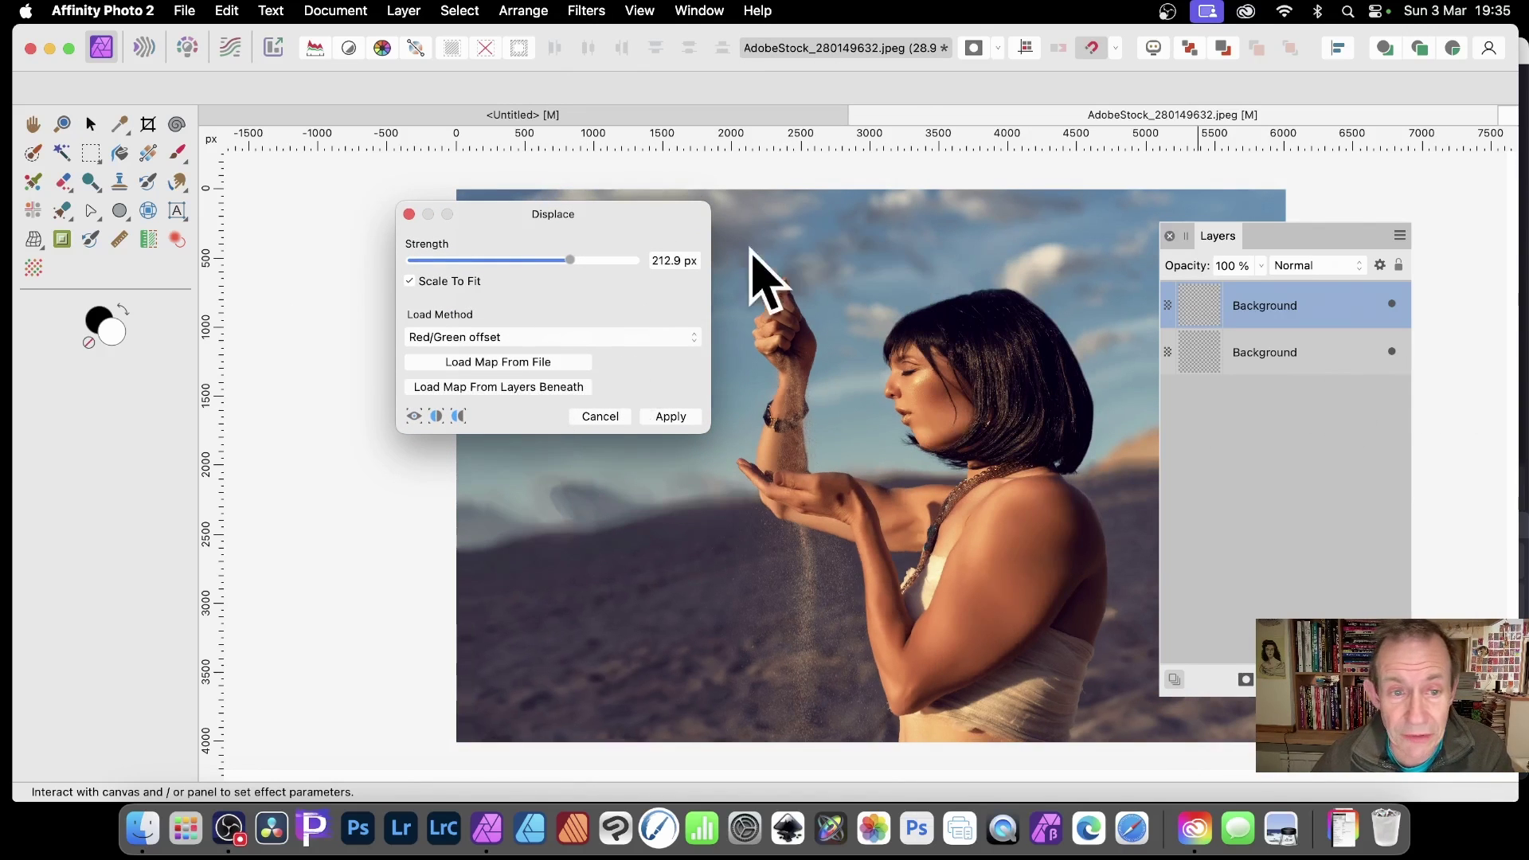
drag(570, 260, 420, 319)
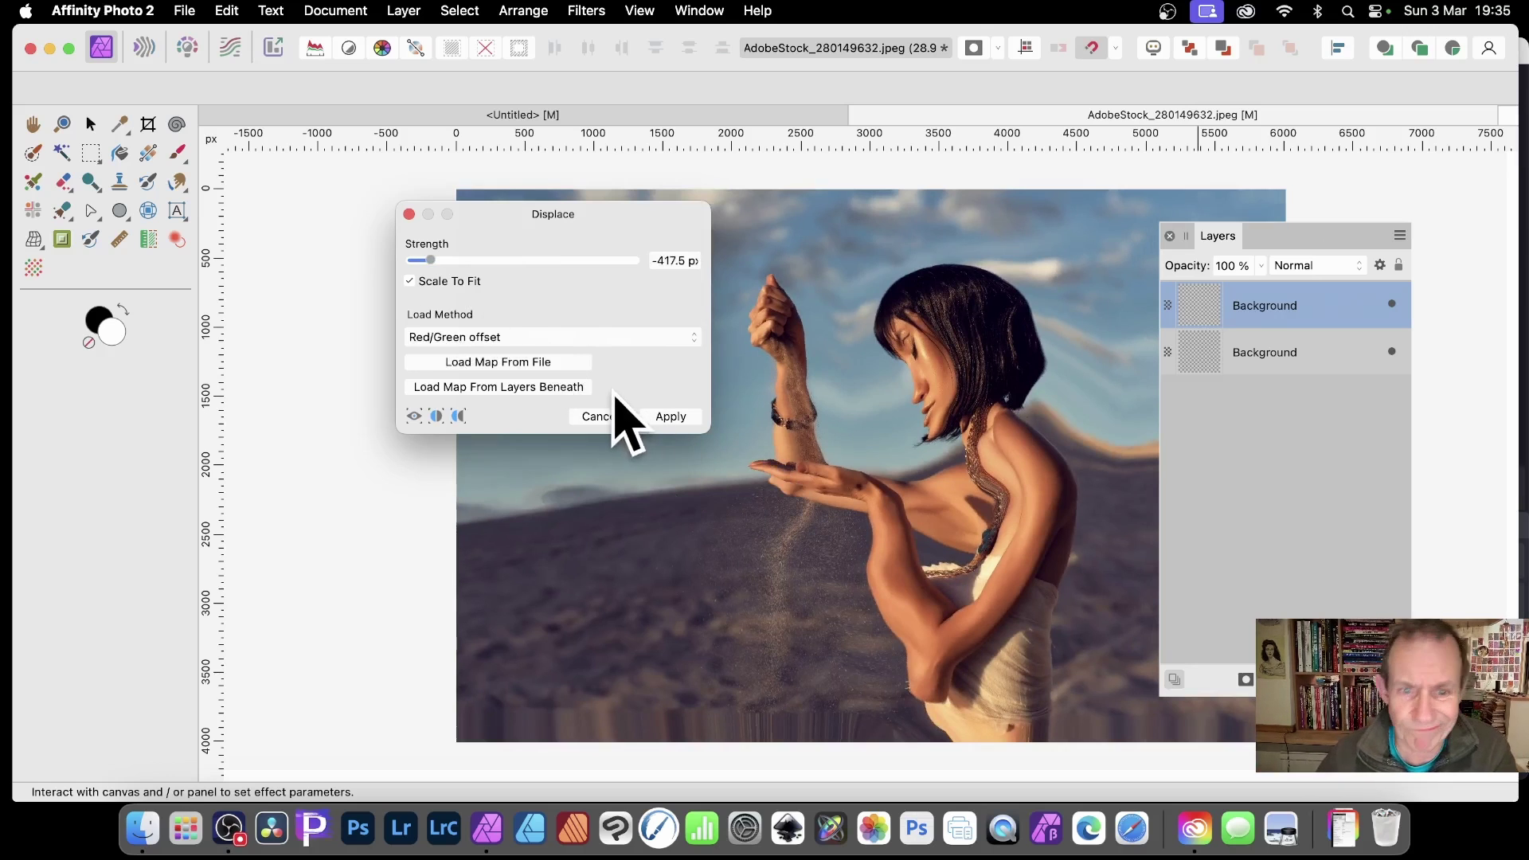
click(596, 416)
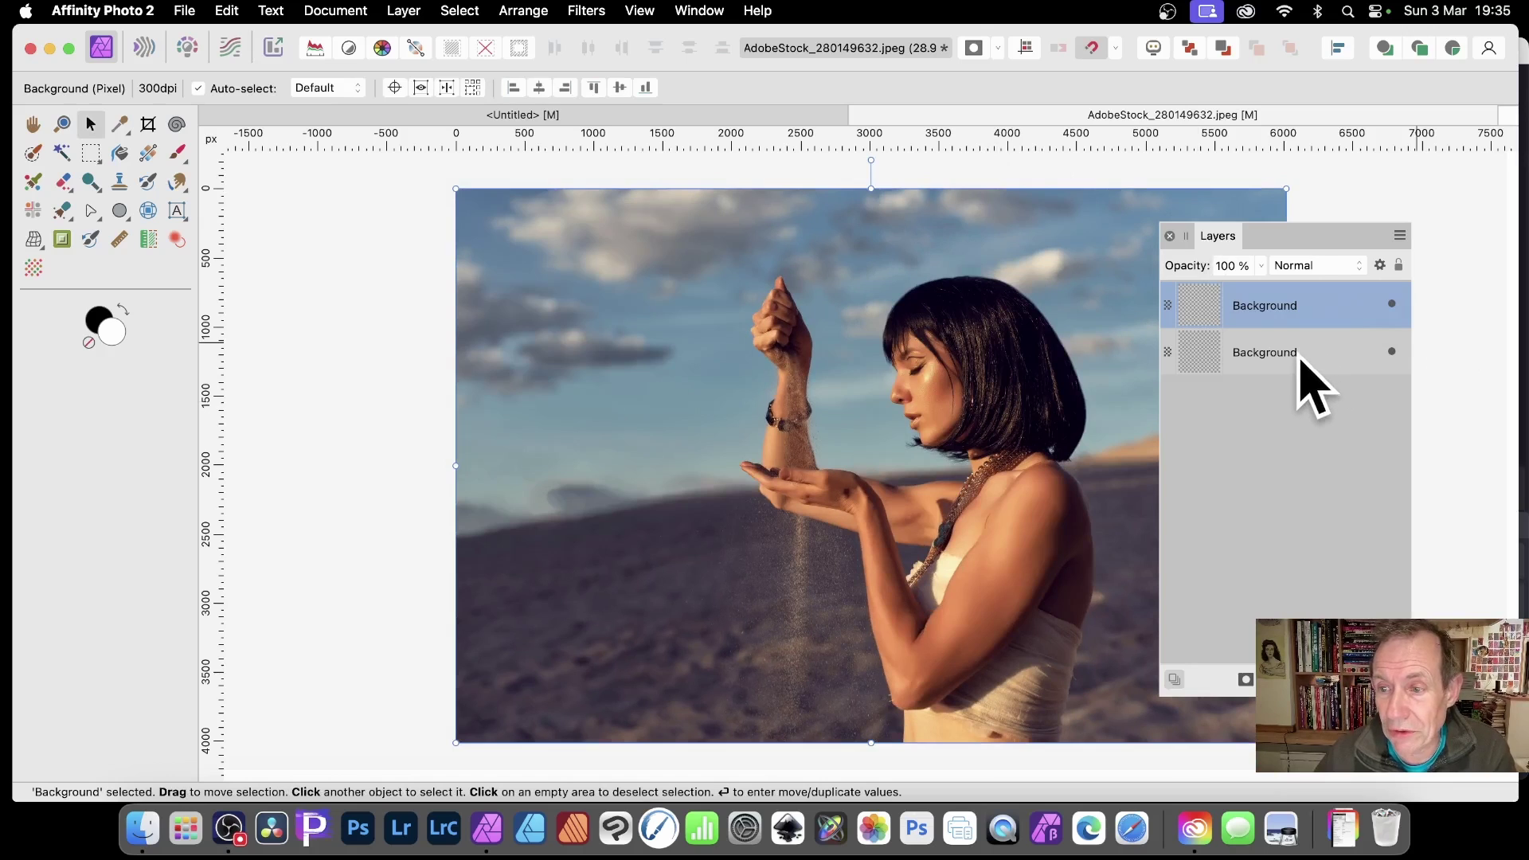
Hide the upper Background layer and start the Deform filter, placing five control points across the blurred image
click(1391, 304)
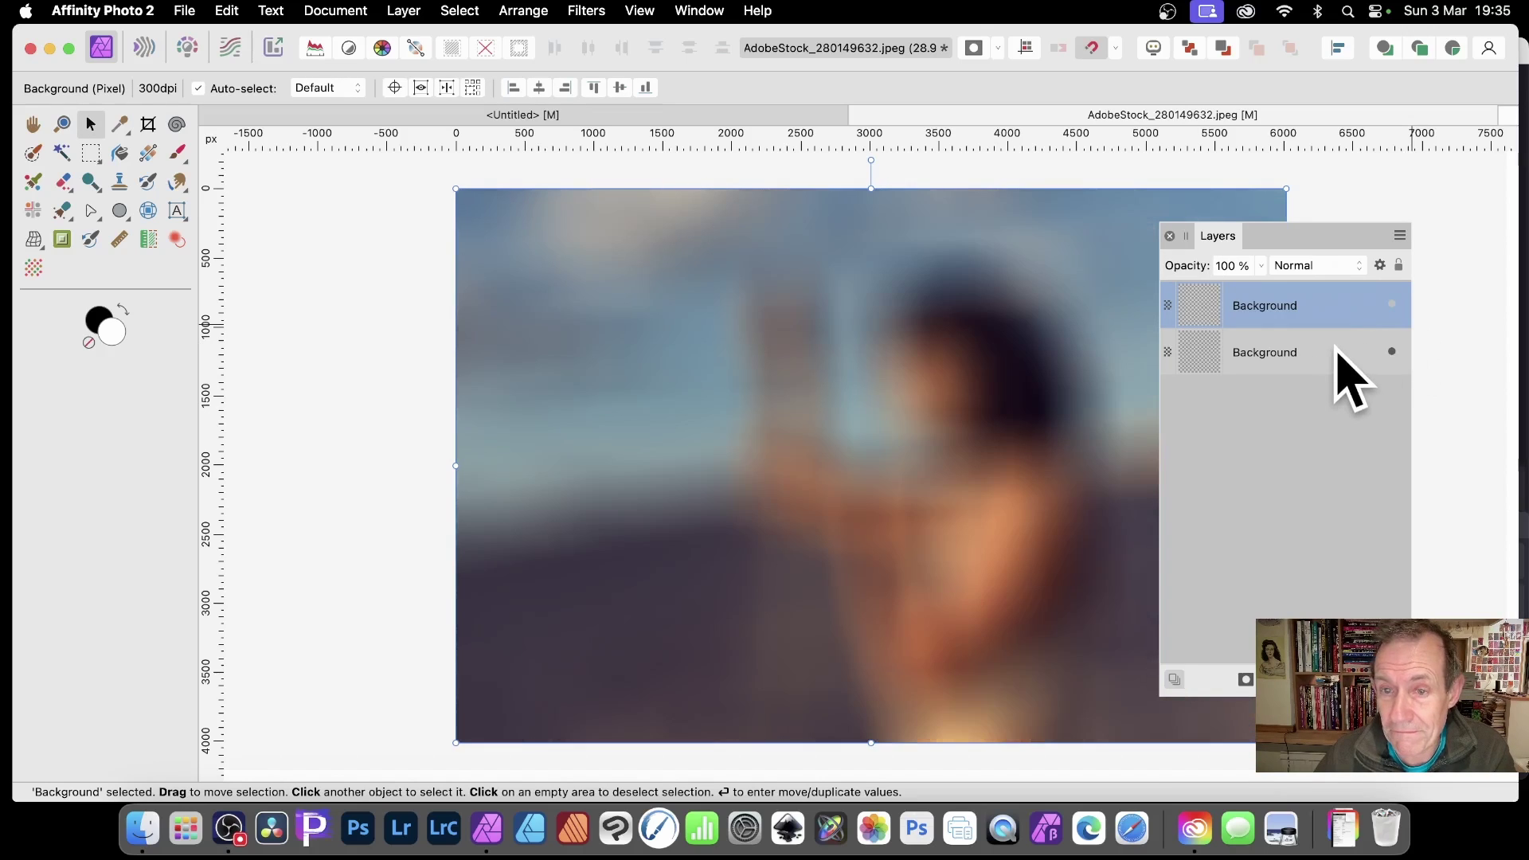
click(587, 10)
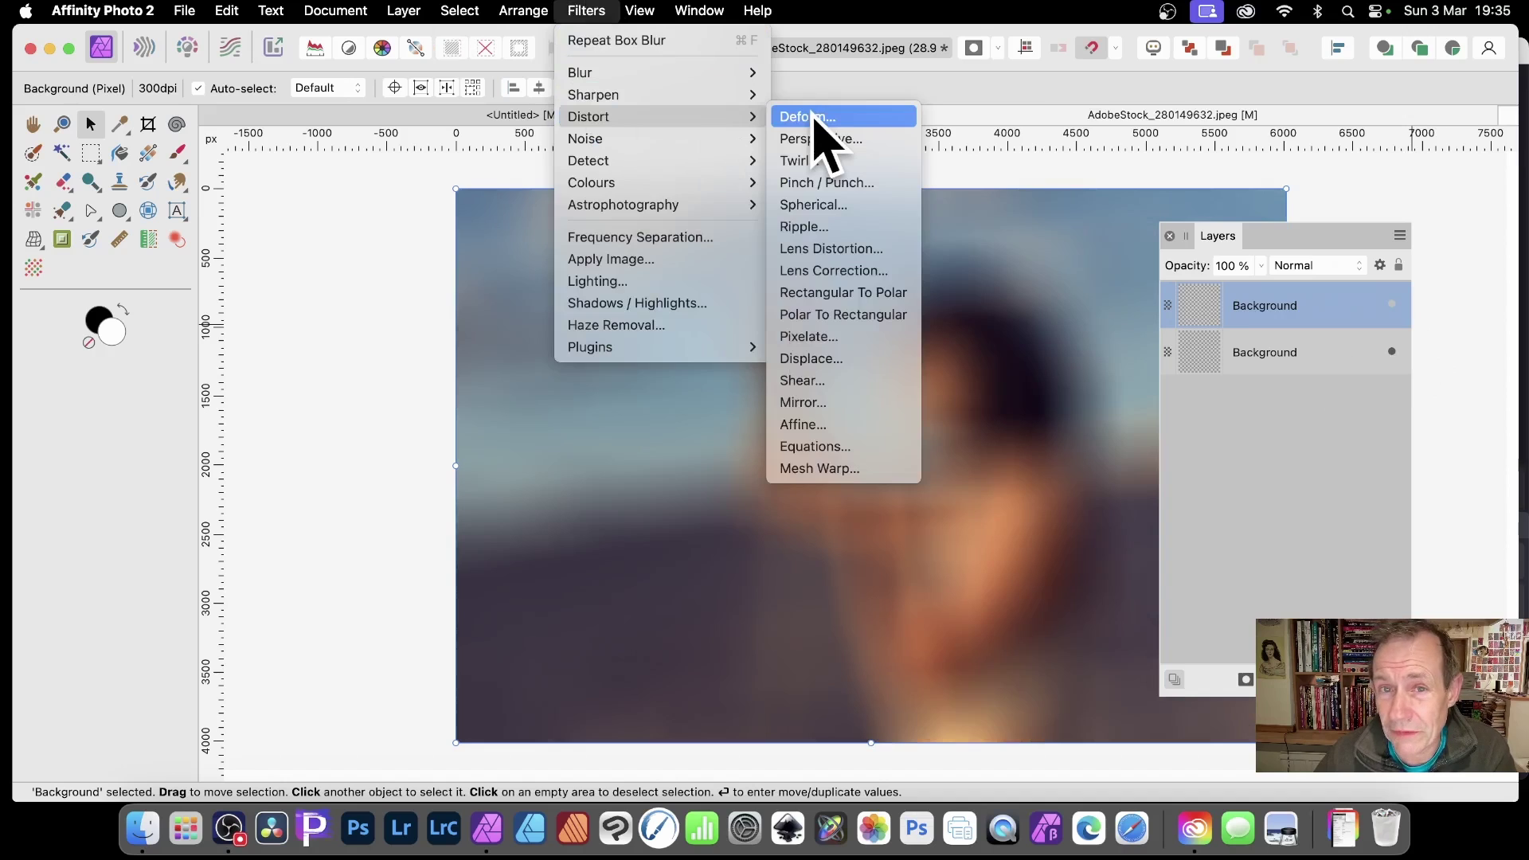
click(814, 117)
drag(1218, 632, 340, 271)
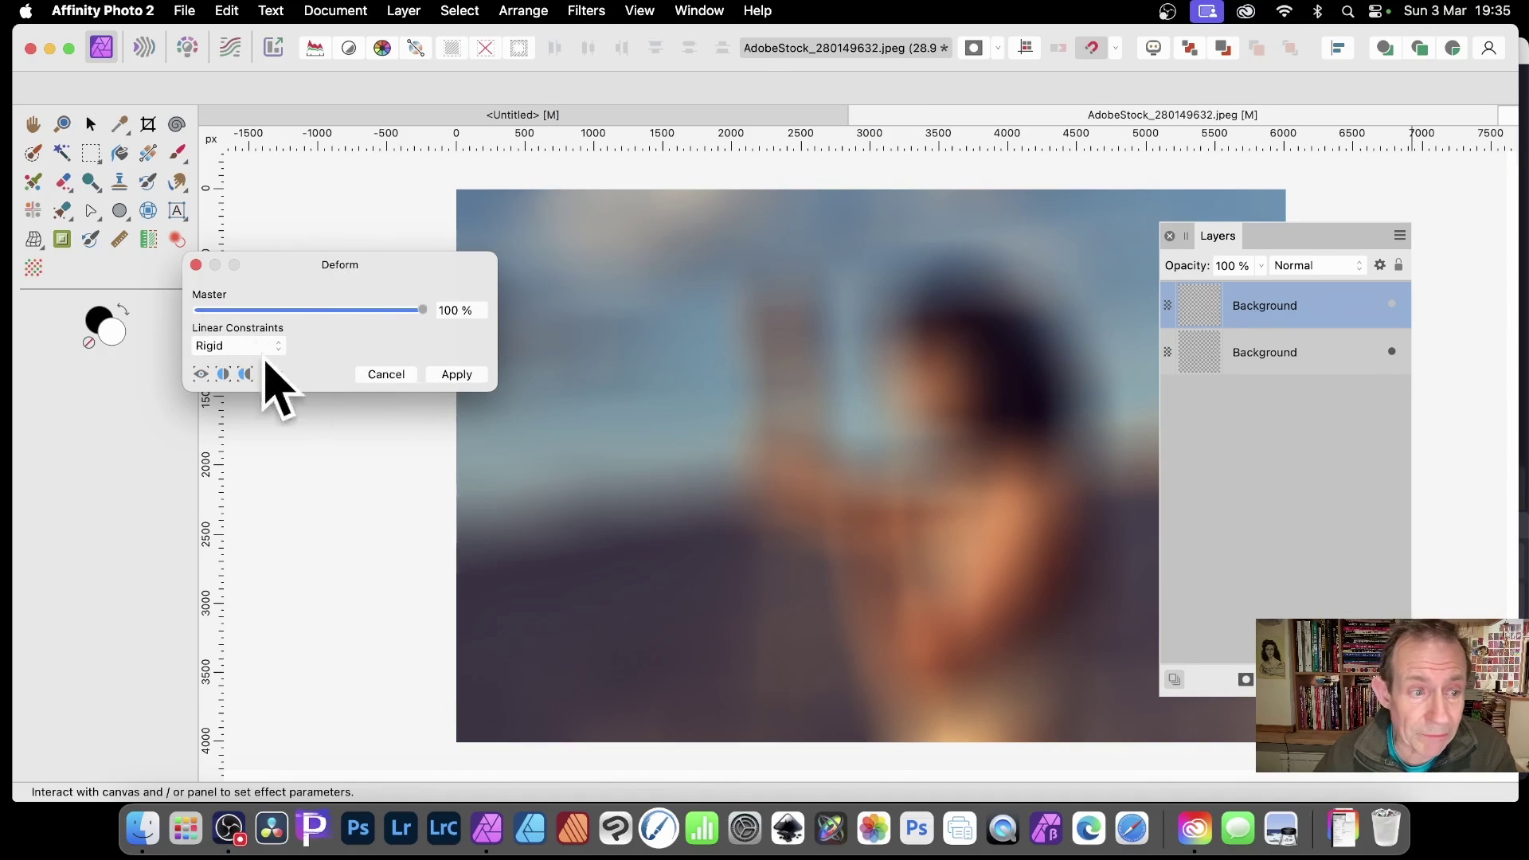
click(667, 350)
click(708, 522)
click(844, 468)
click(980, 371)
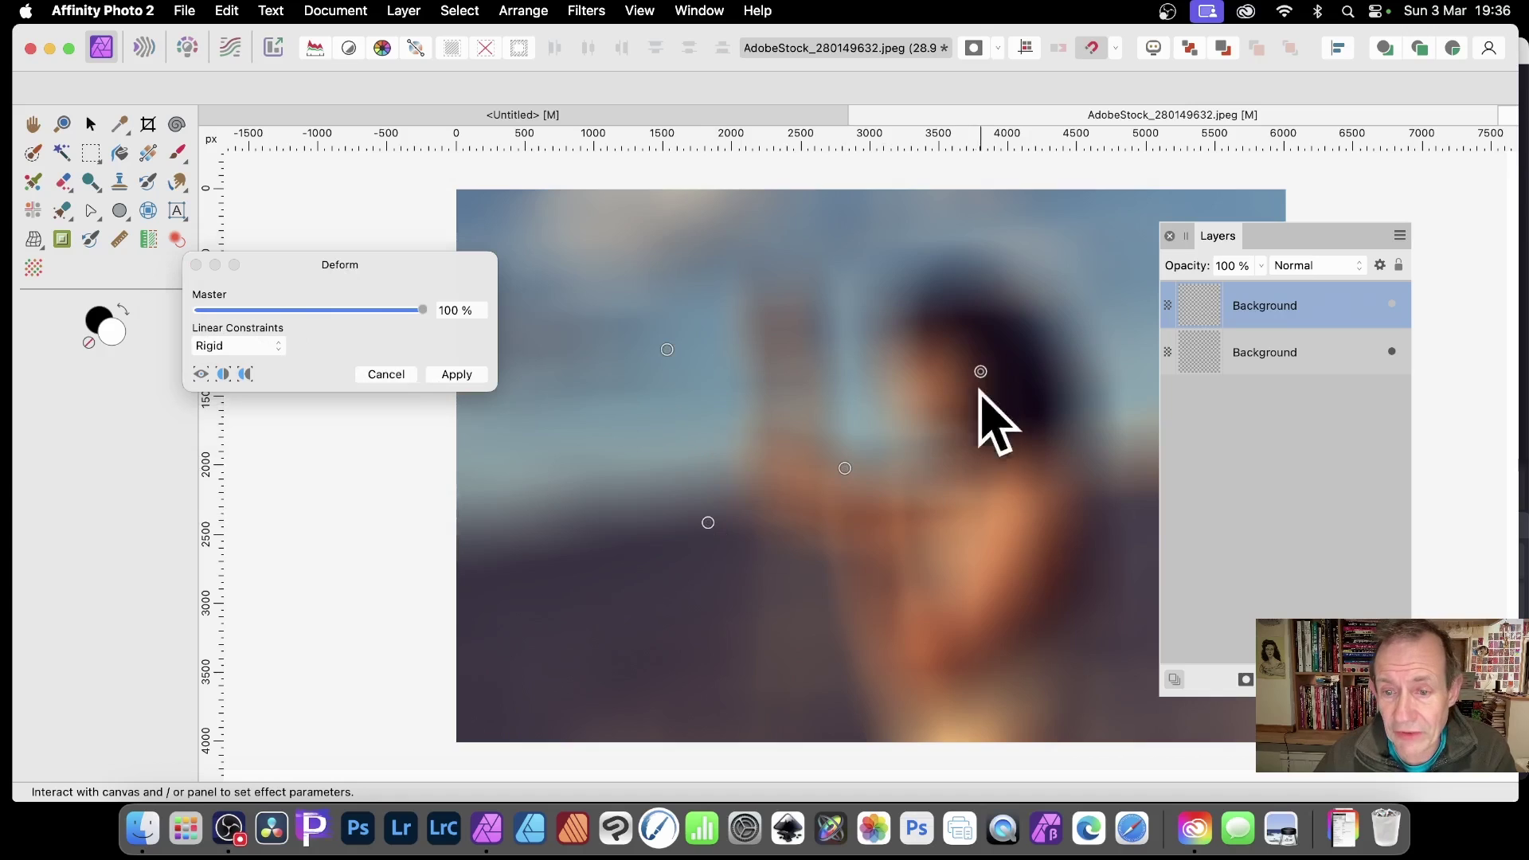
click(970, 547)
Move the Deform control points far apart and add more points on the lower Background layer to warp the blurred image strongly
drag(980, 371, 798, 271)
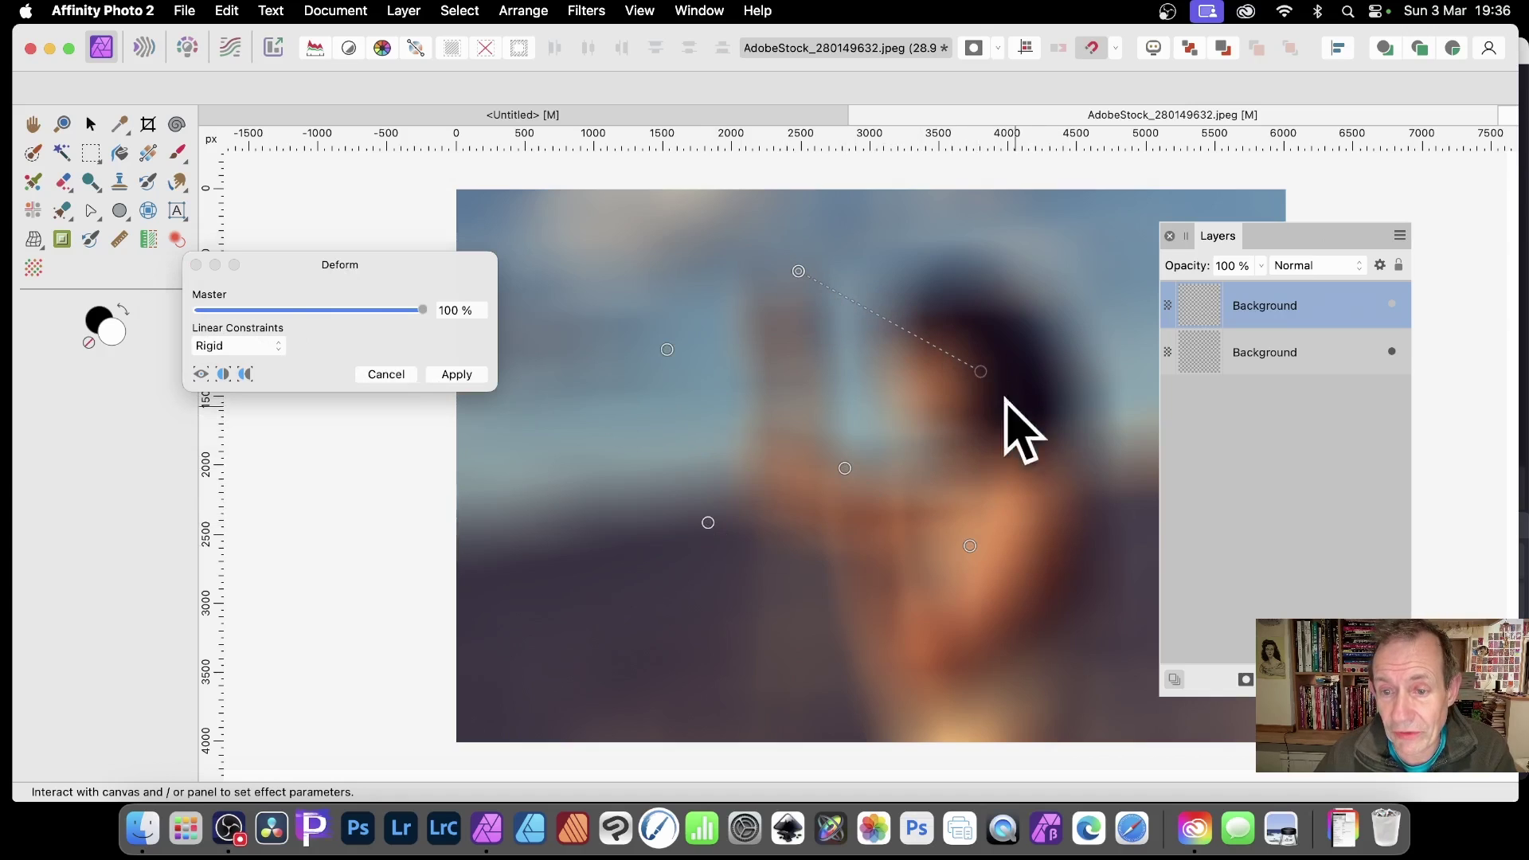
drag(844, 469, 764, 433)
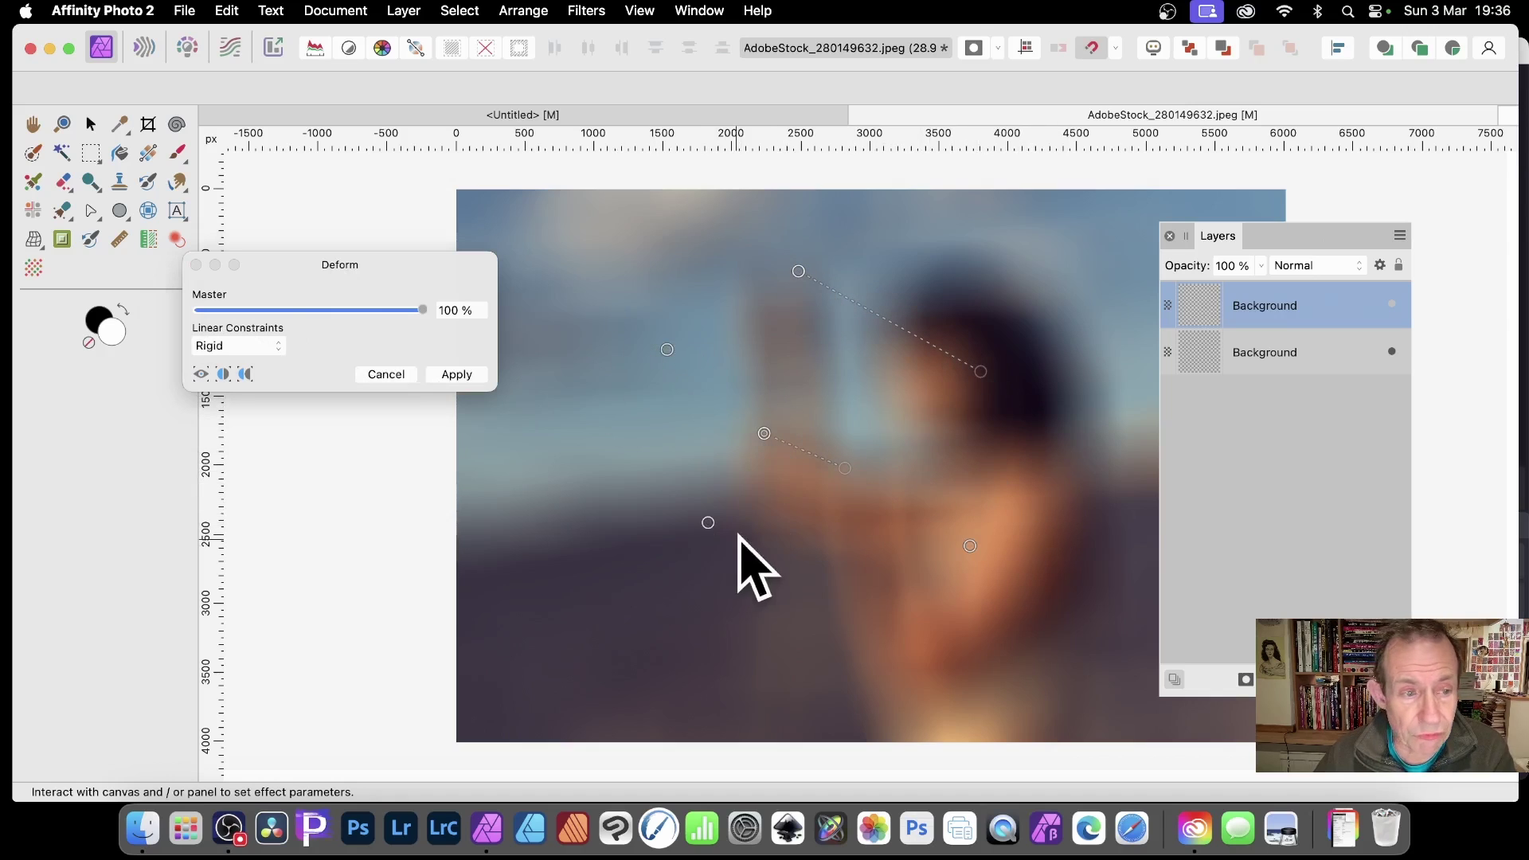
click(1312, 354)
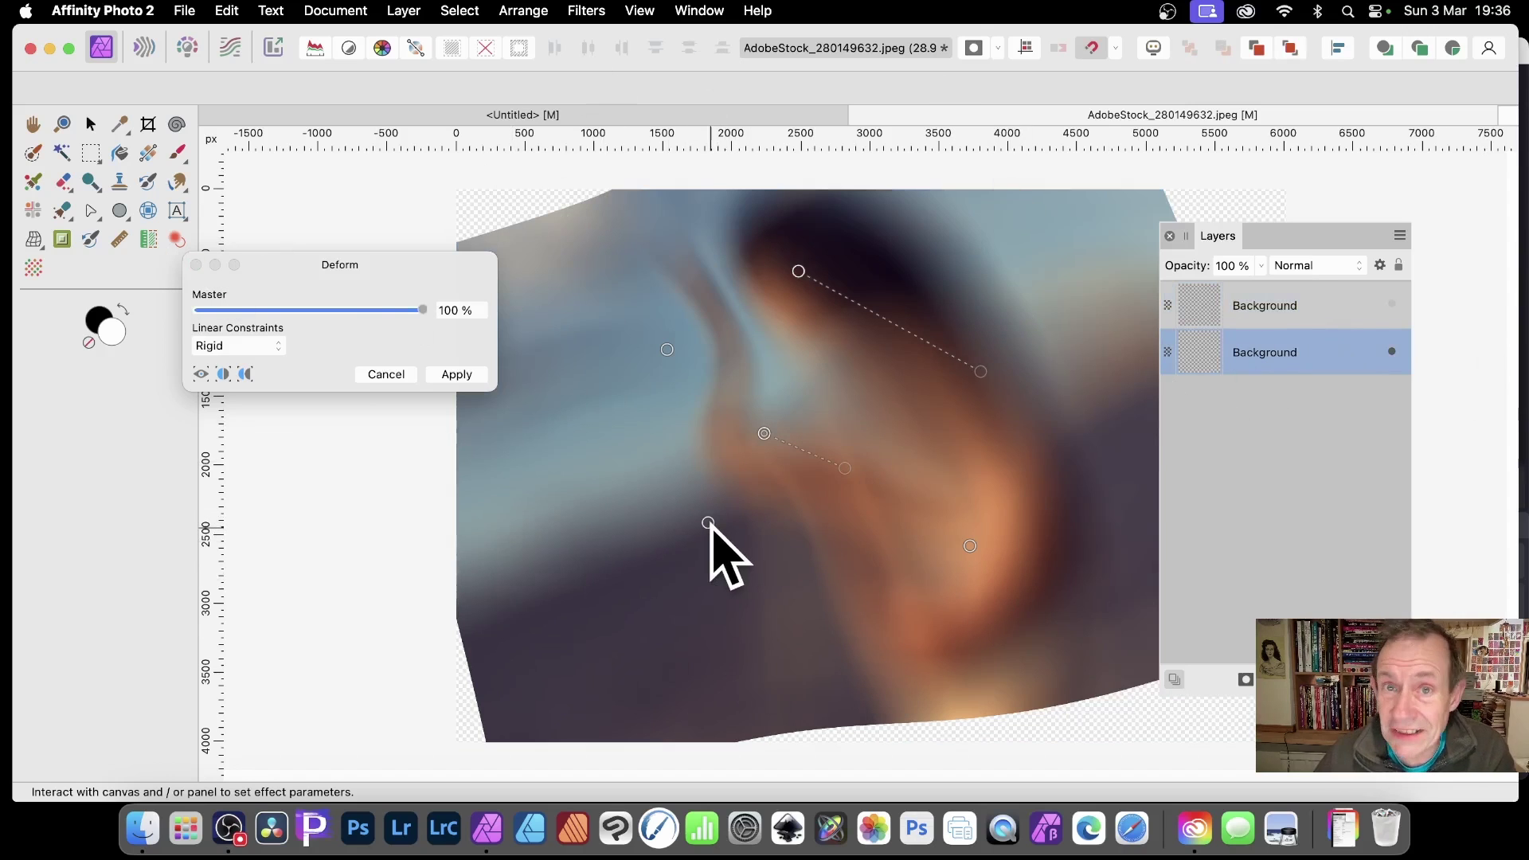
drag(708, 523, 1252, 717)
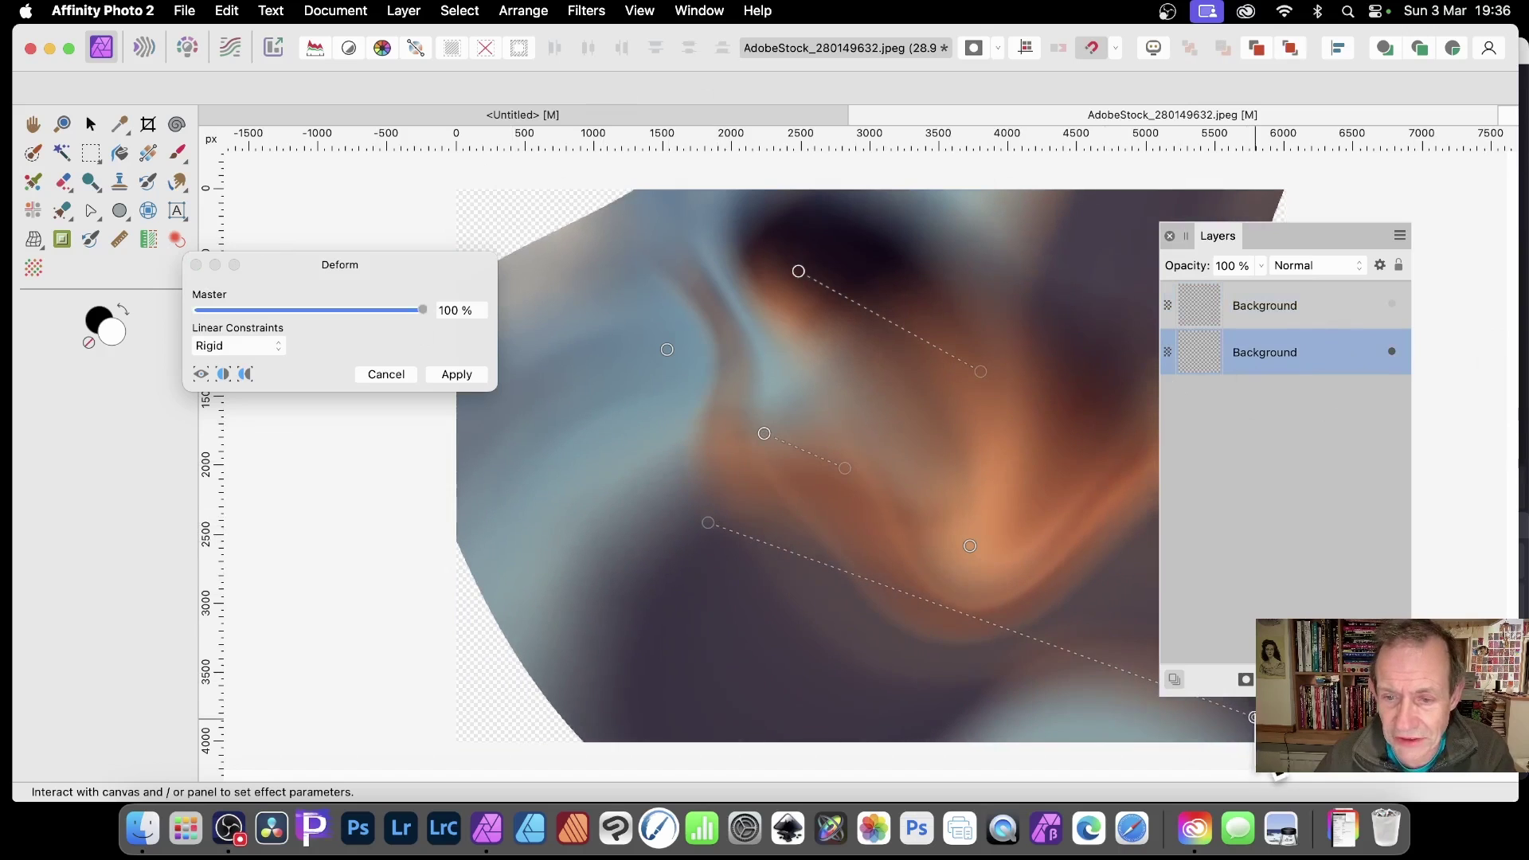
drag(908, 424, 570, 688)
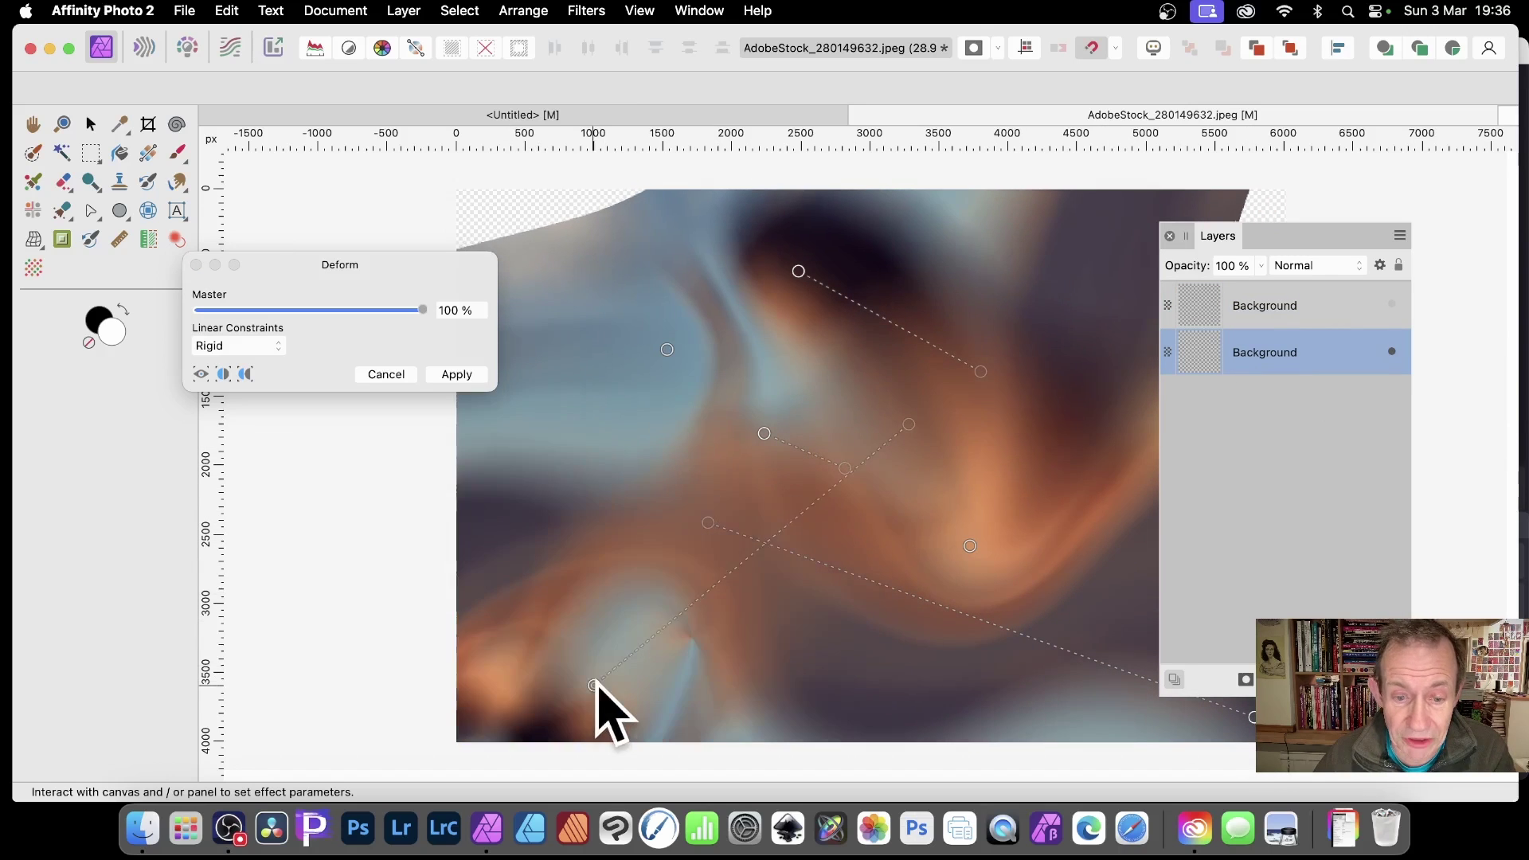
click(603, 447)
drag(602, 448, 501, 342)
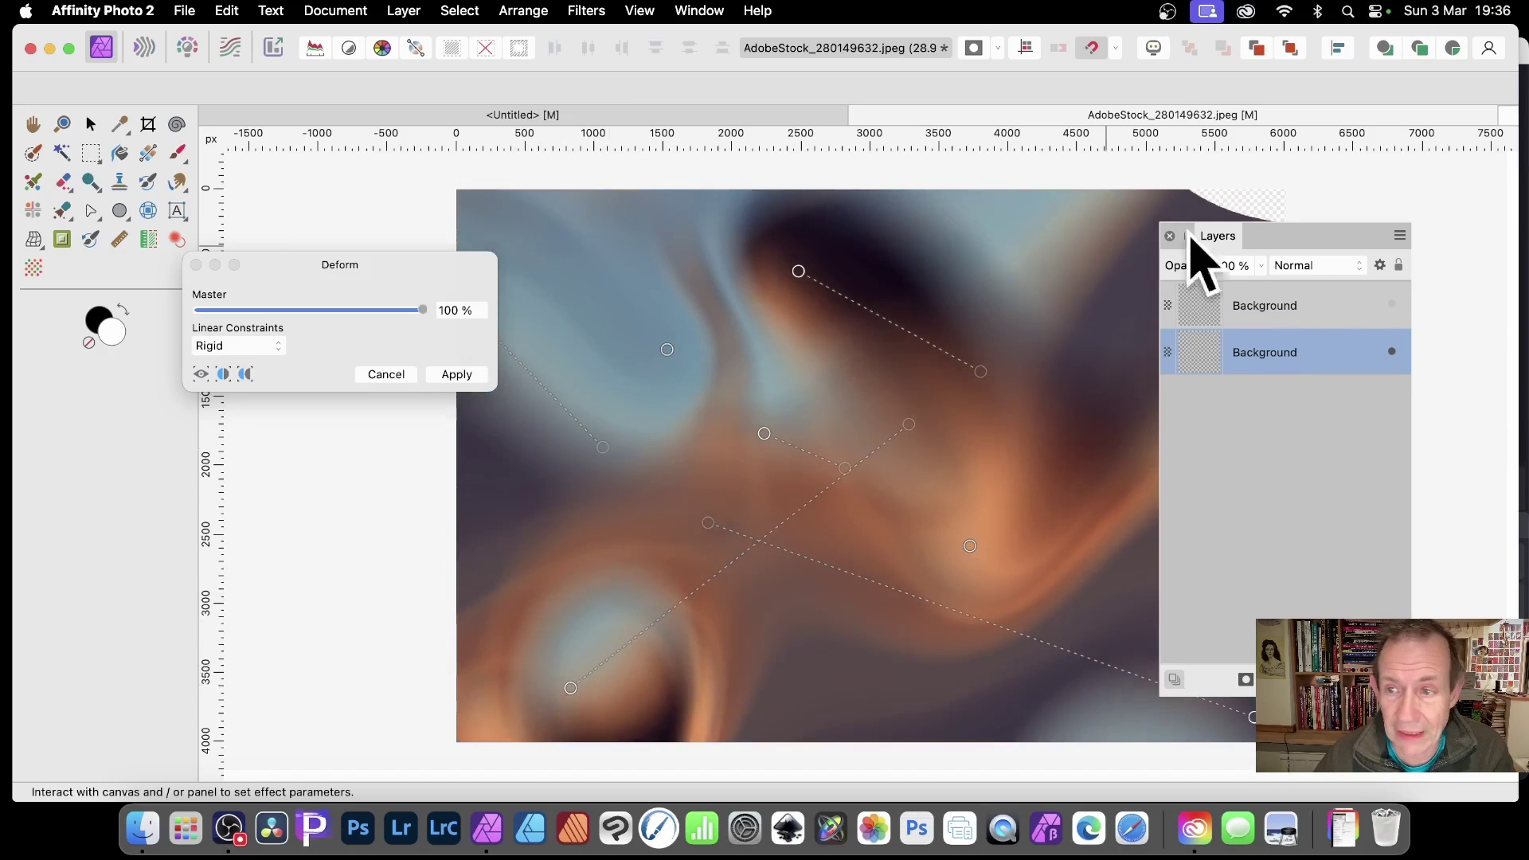
drag(1136, 258, 1299, 211)
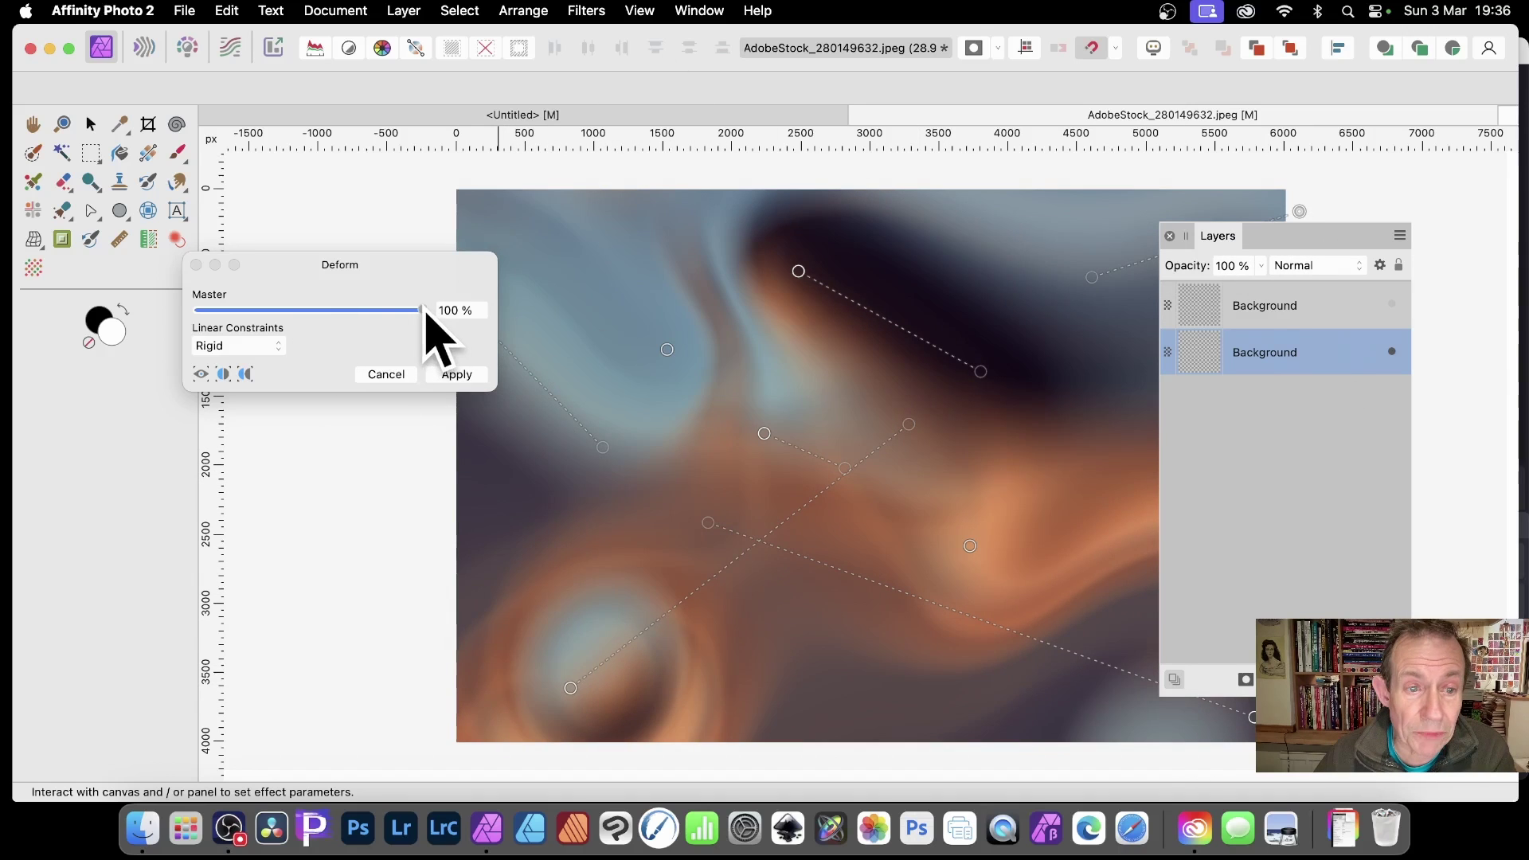
Set the Deform master strength to 82% and apply the filter
mouse_move(425, 312)
mouse_down()
mouse_move(221, 311)
mouse_move(417, 338)
mouse_up()
mouse_move(388, 336)
mouse_down()
mouse_move(297, 327)
mouse_move(446, 331)
mouse_move(360, 326)
mouse_move(386, 331)
mouse_up()
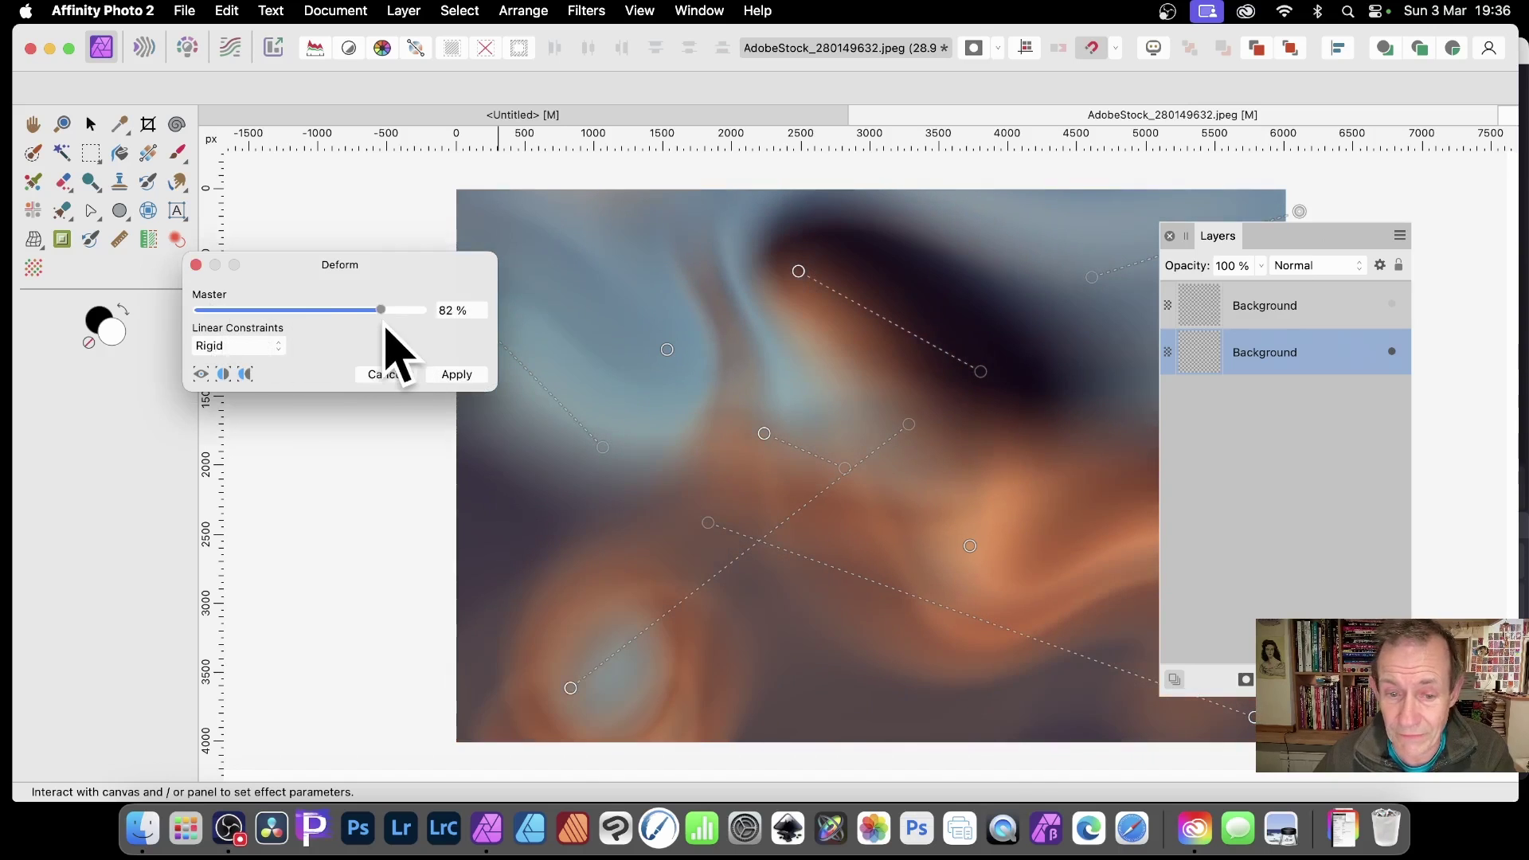
click(456, 374)
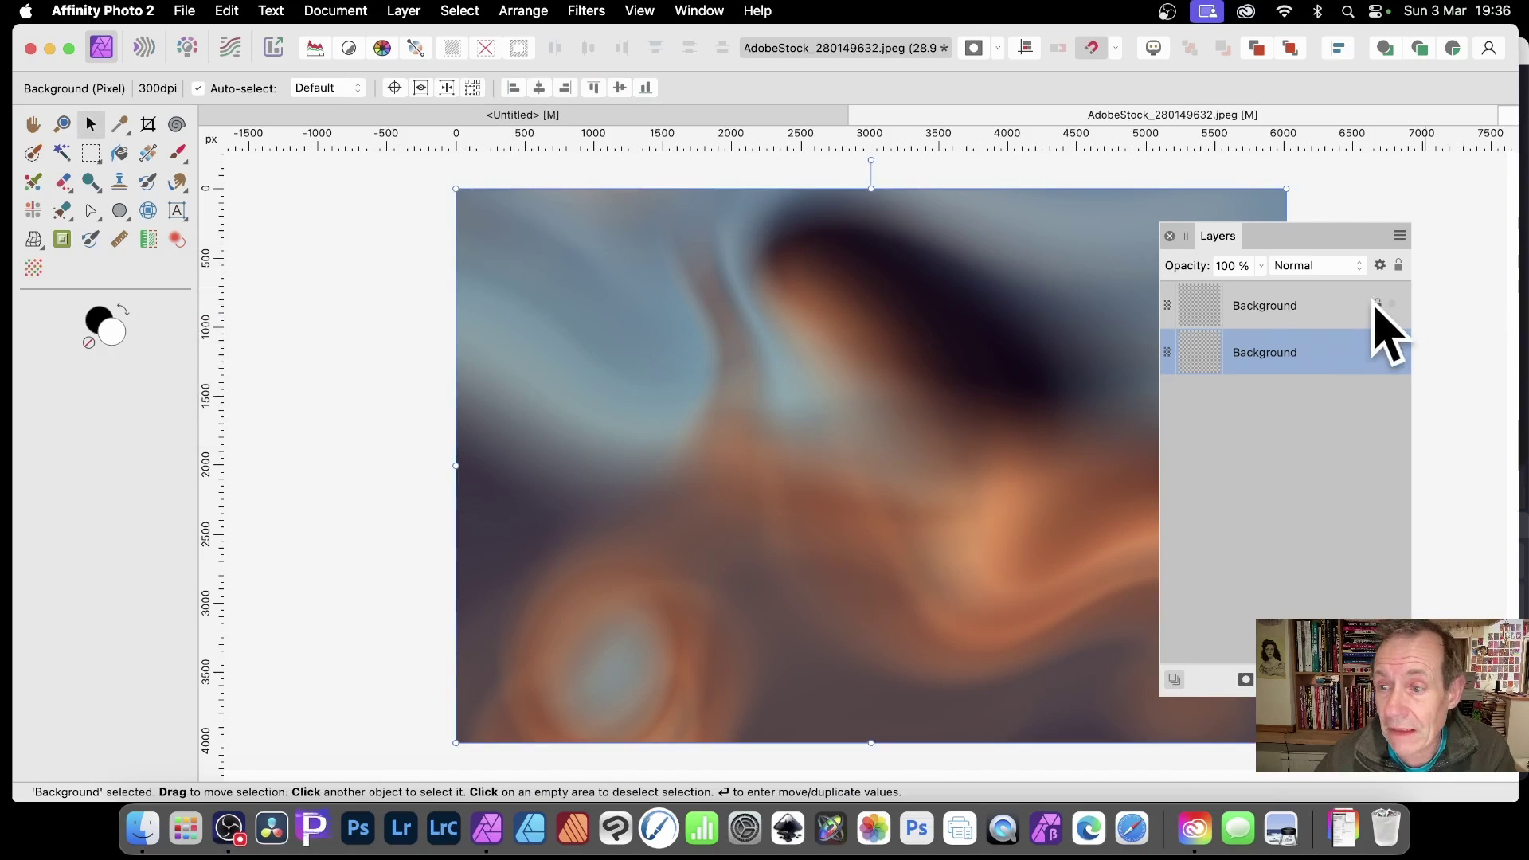
Show the upper Background layer and apply Displace to it with the map loaded from the layers beneath
click(1318, 315)
click(1392, 303)
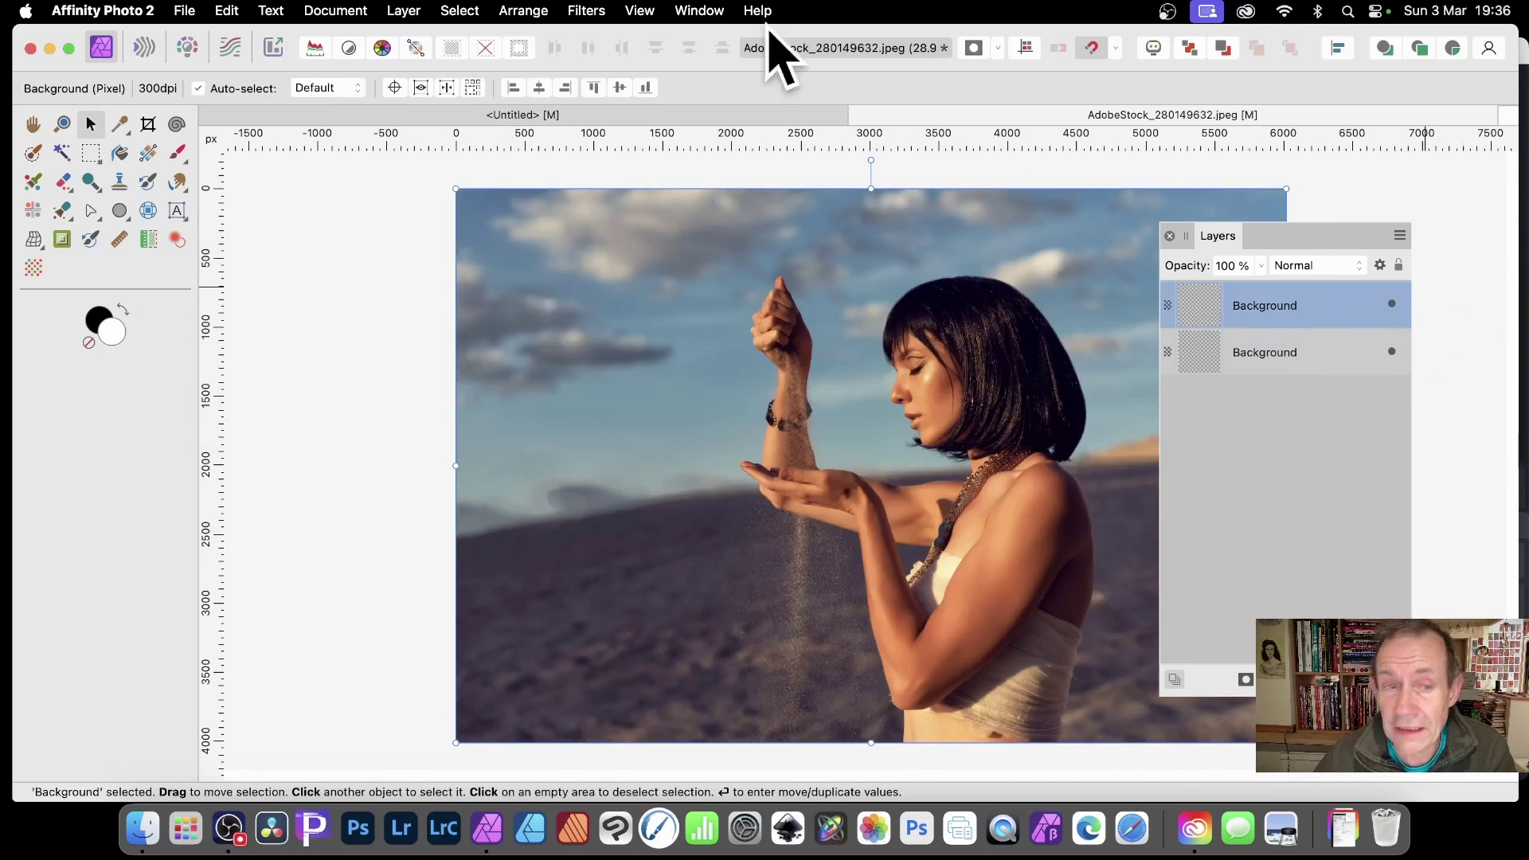
click(607, 10)
mouse_move(609, 118)
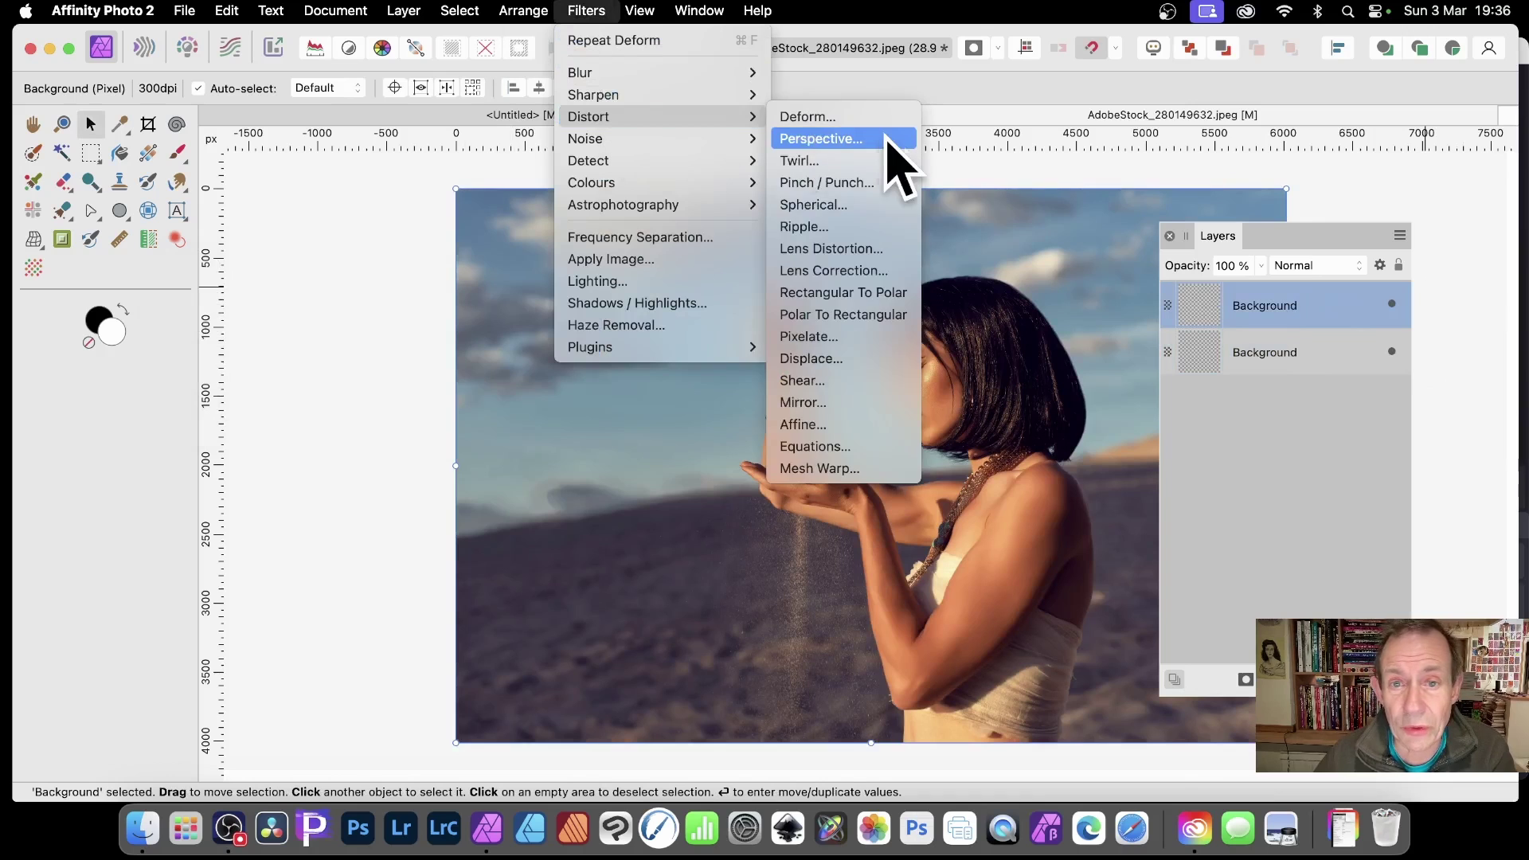
click(833, 363)
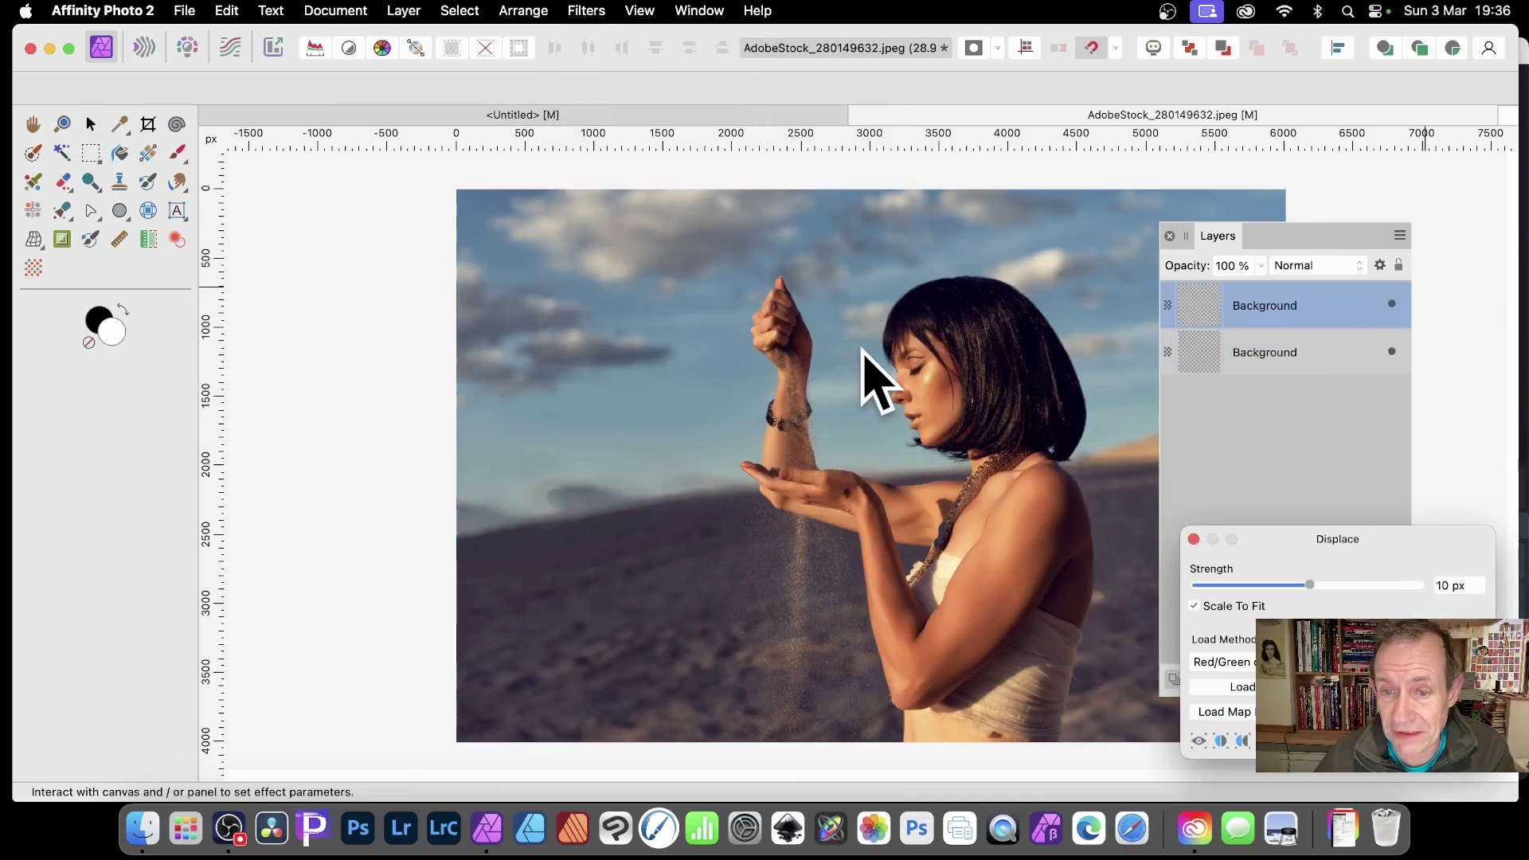
drag(1339, 522, 469, 267)
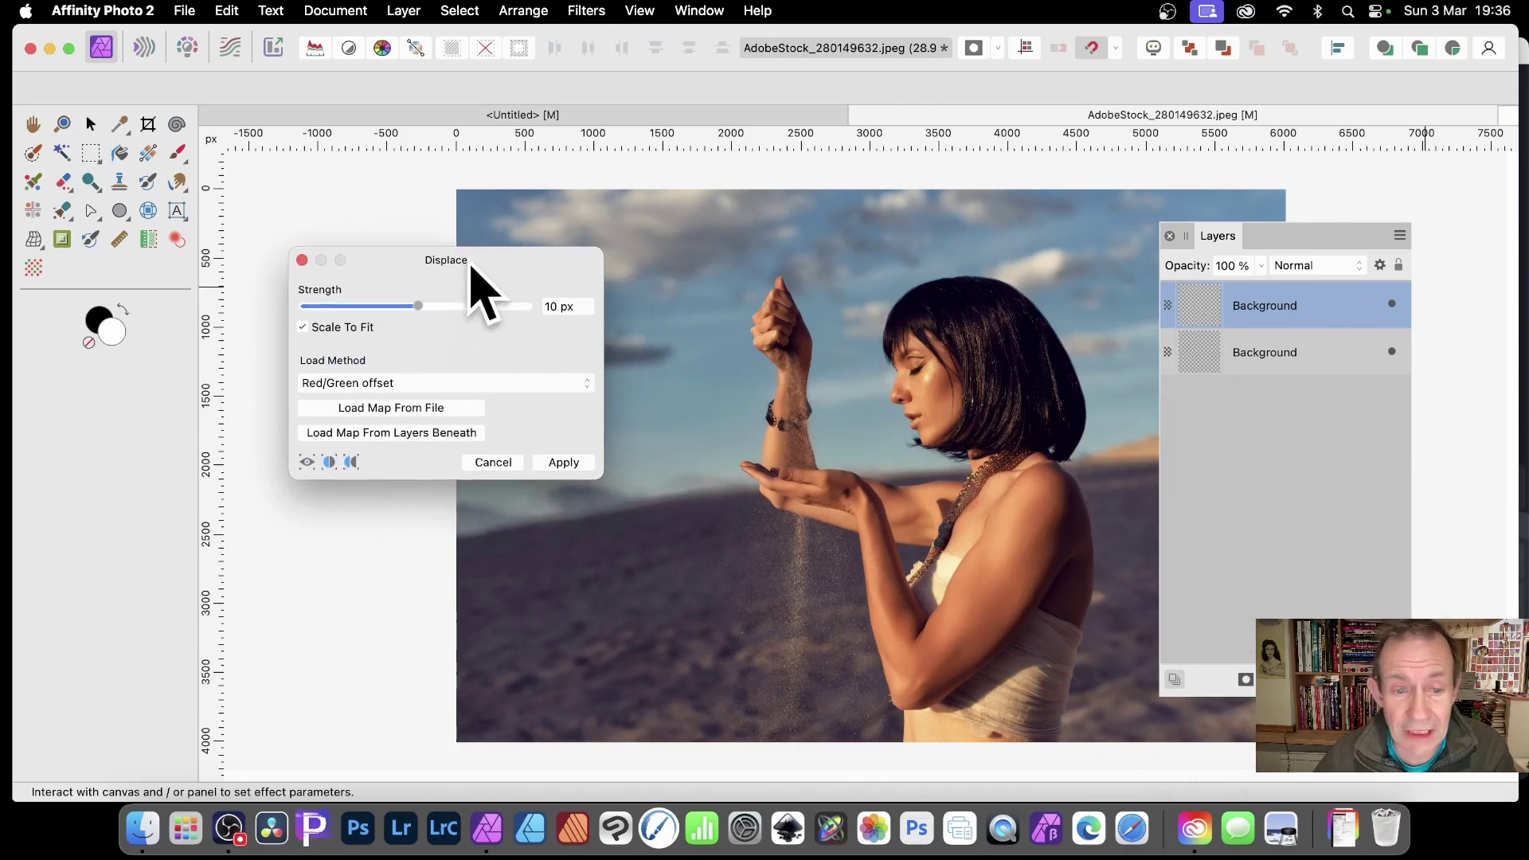
click(434, 437)
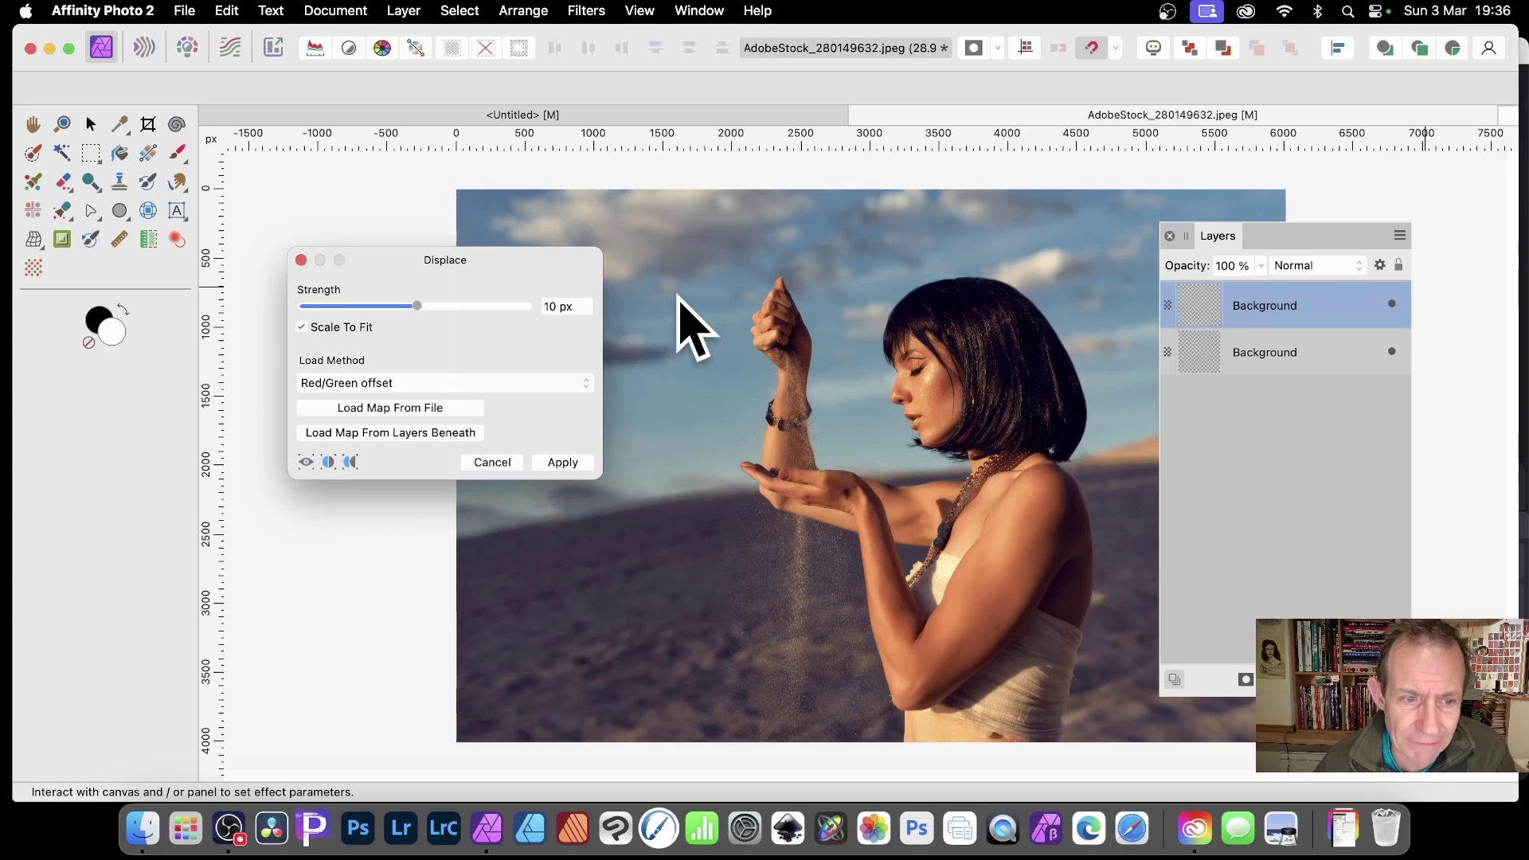
click(394, 437)
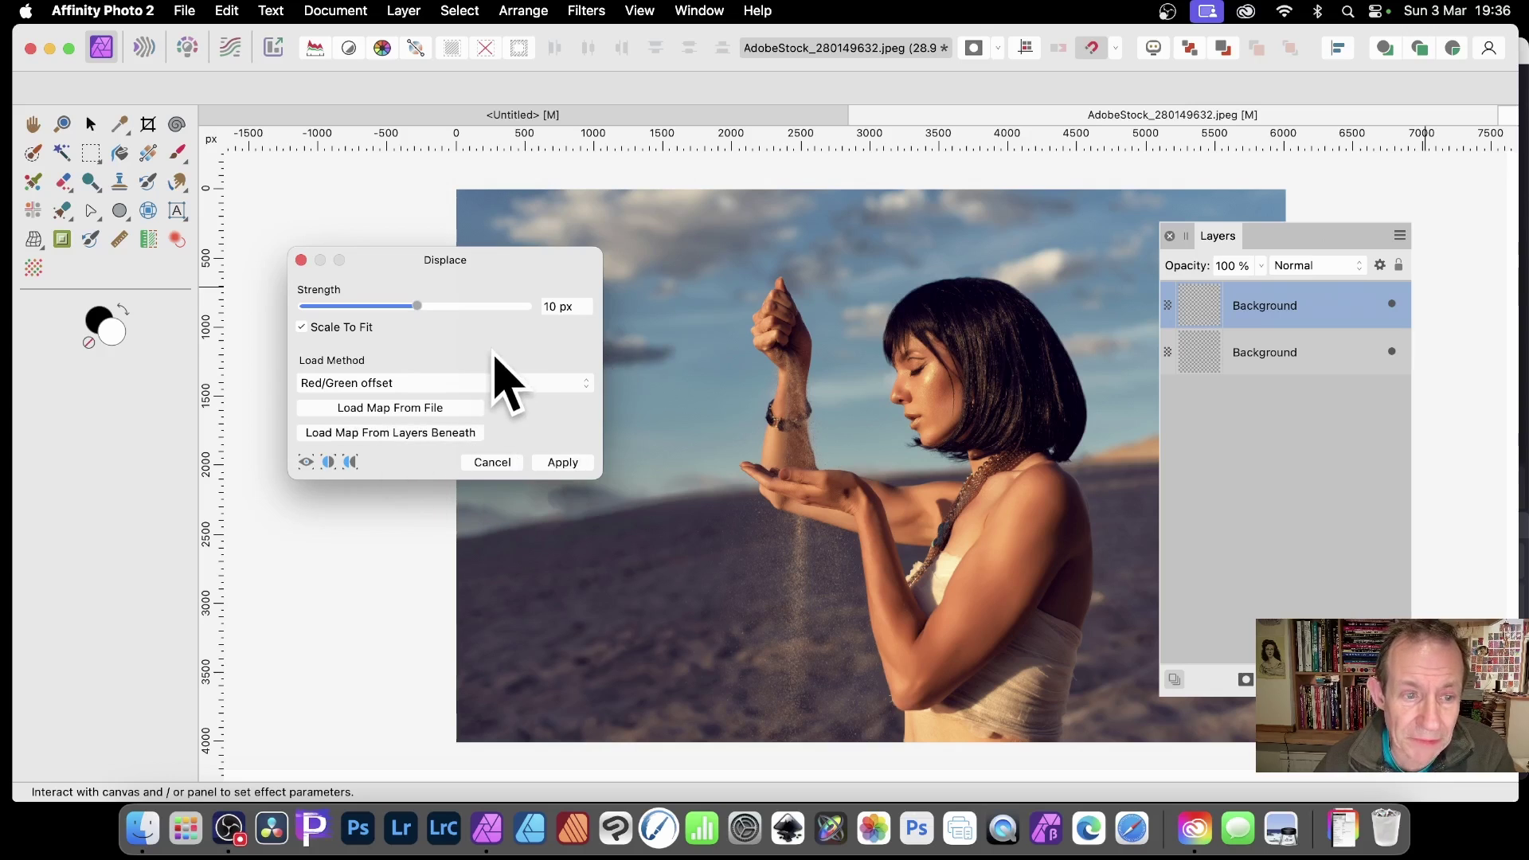
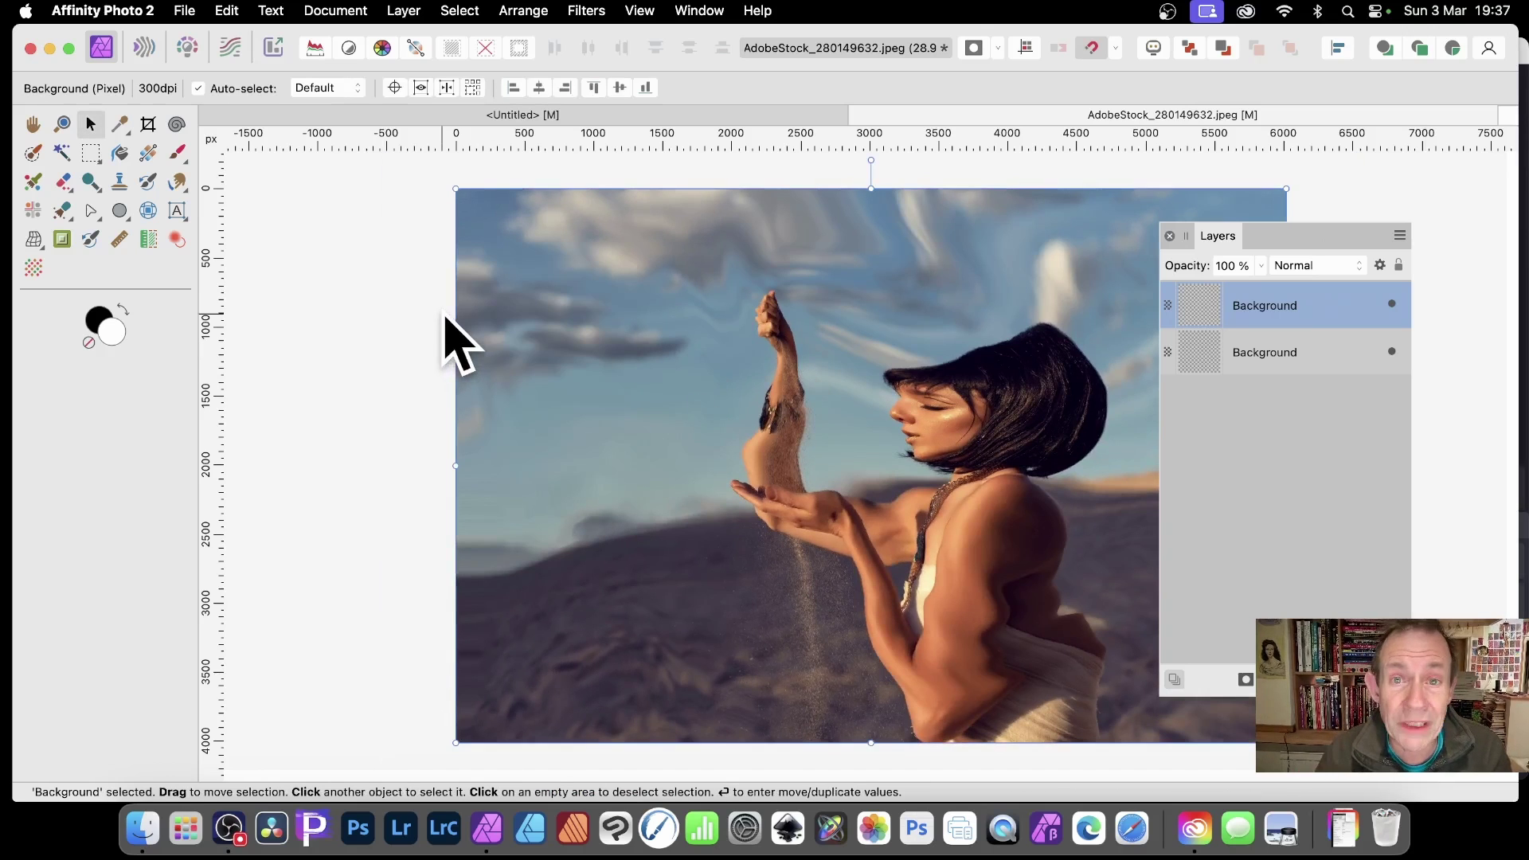
Repeat the displacement map filter on the upper Background layer and fade it to 32% with the Lighten blend mode
click(587, 11)
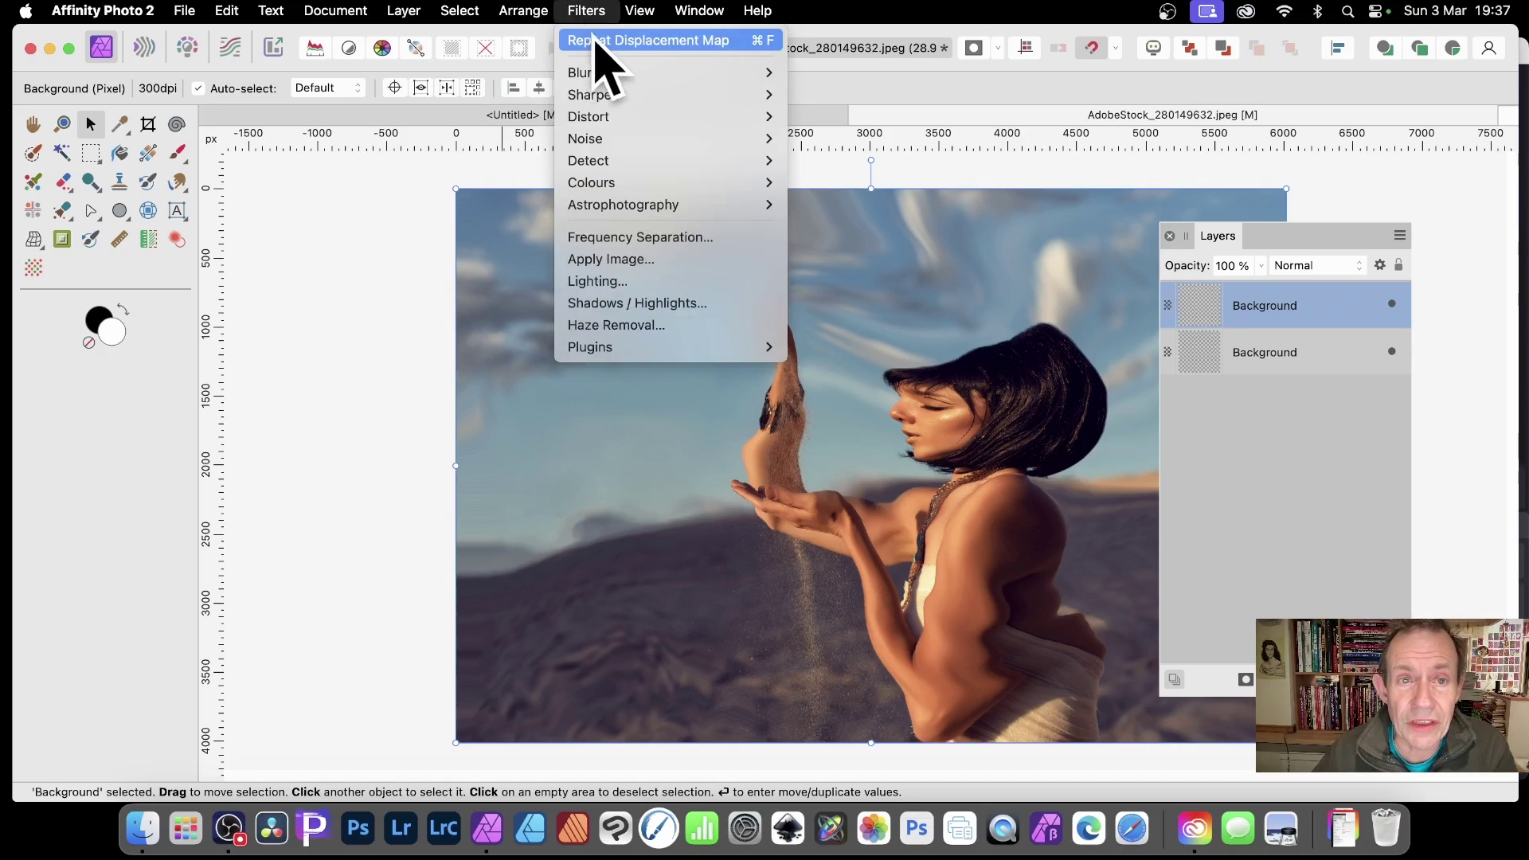
click(651, 40)
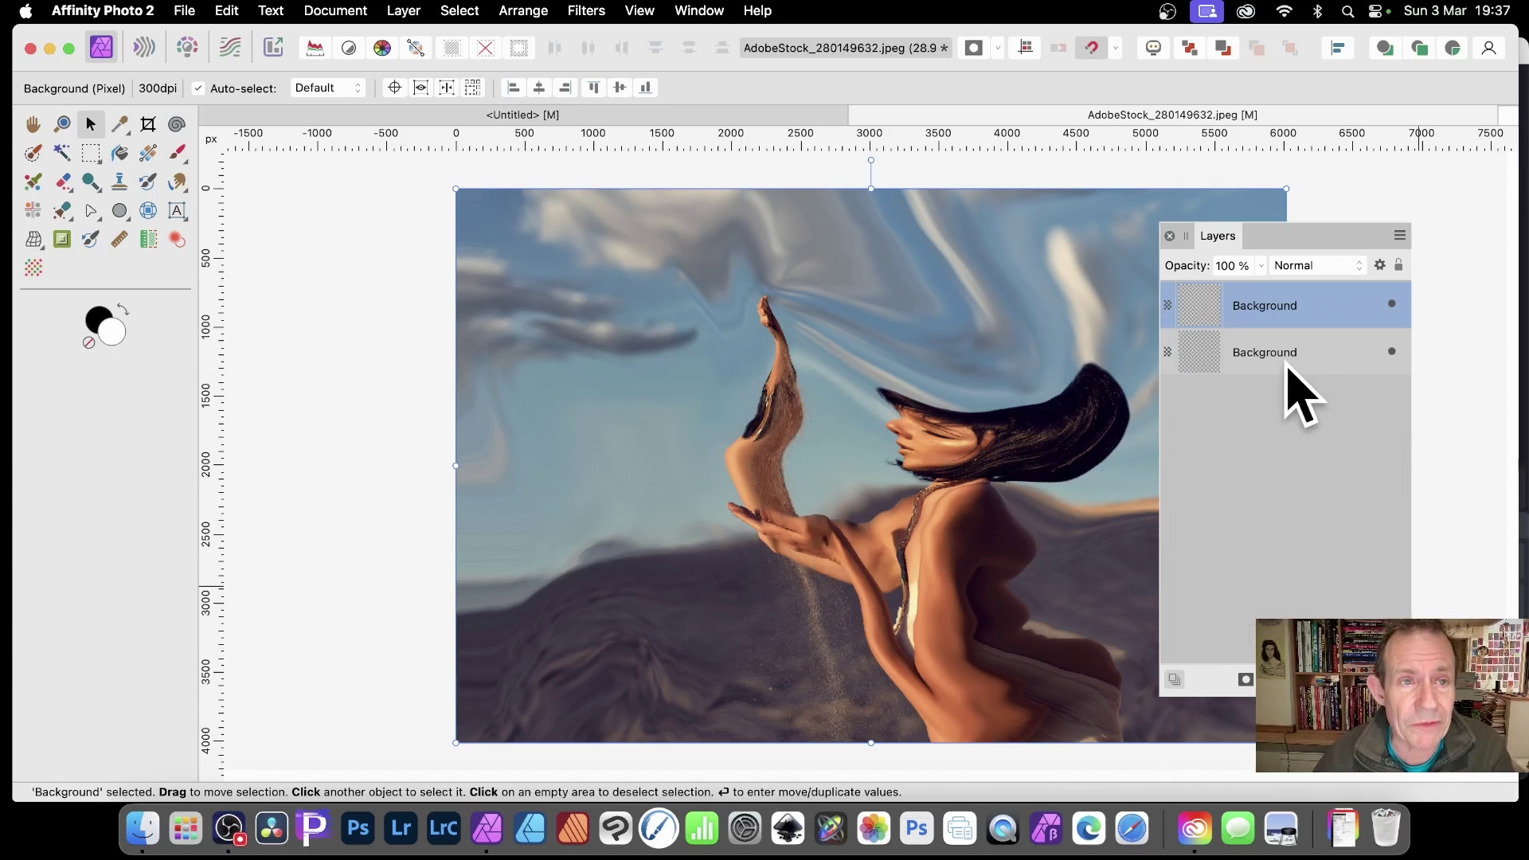
click(403, 11)
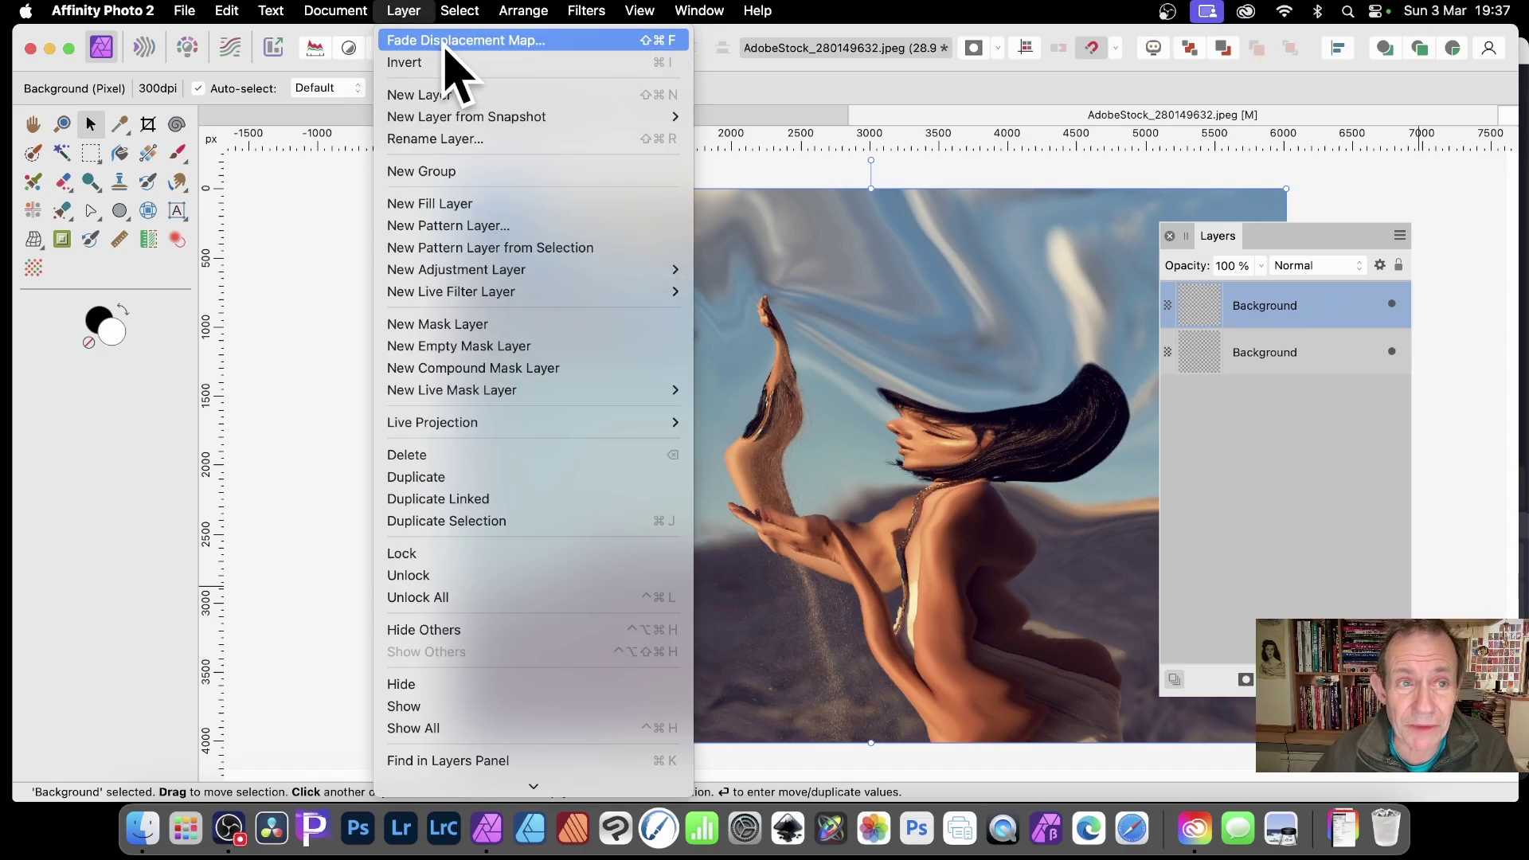
click(443, 41)
drag(1341, 658, 1178, 402)
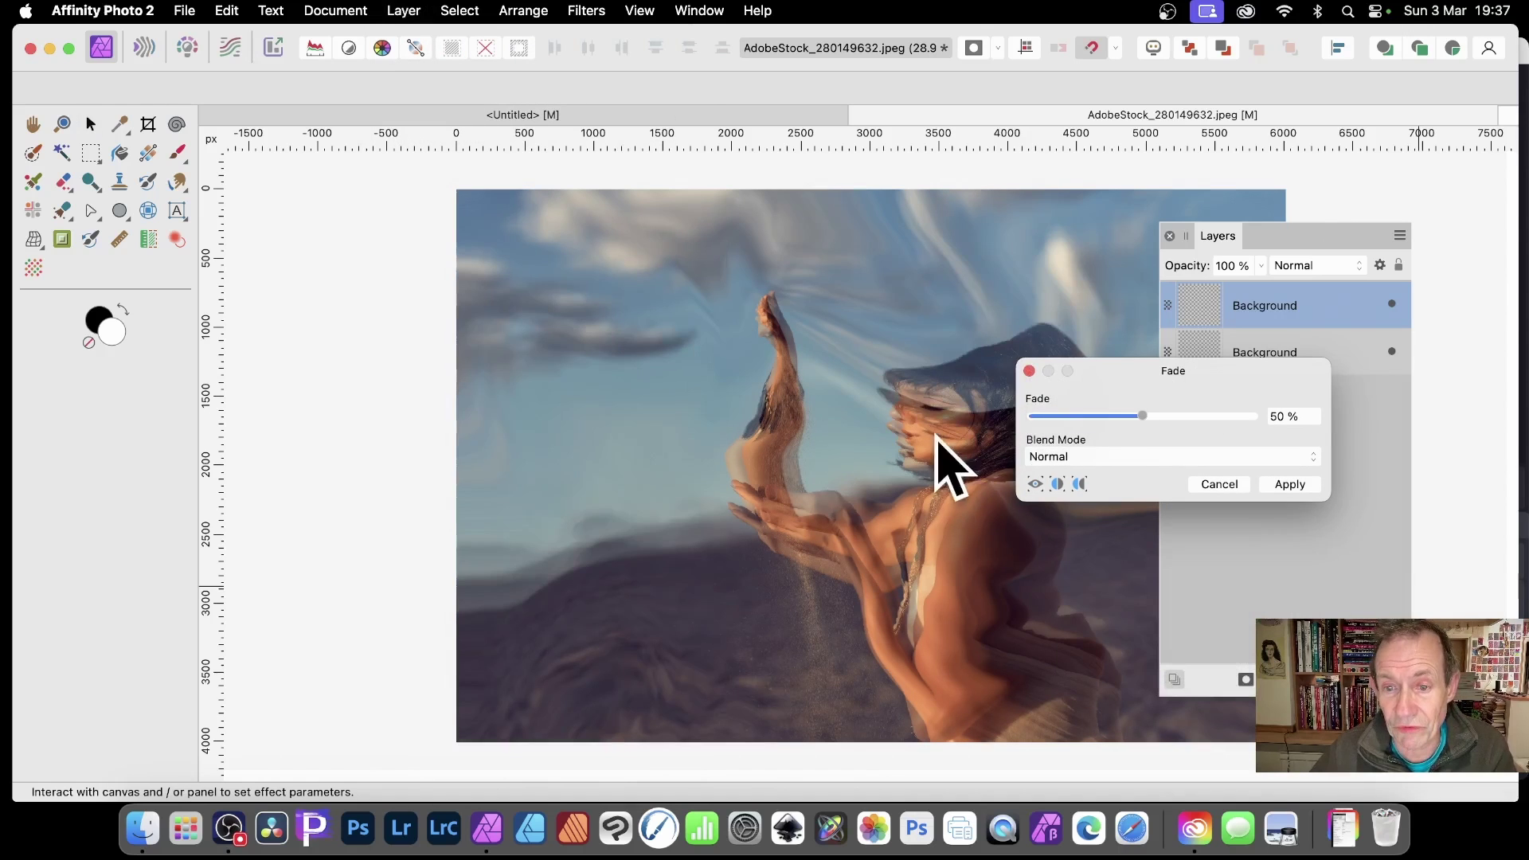
drag(1140, 402, 1104, 418)
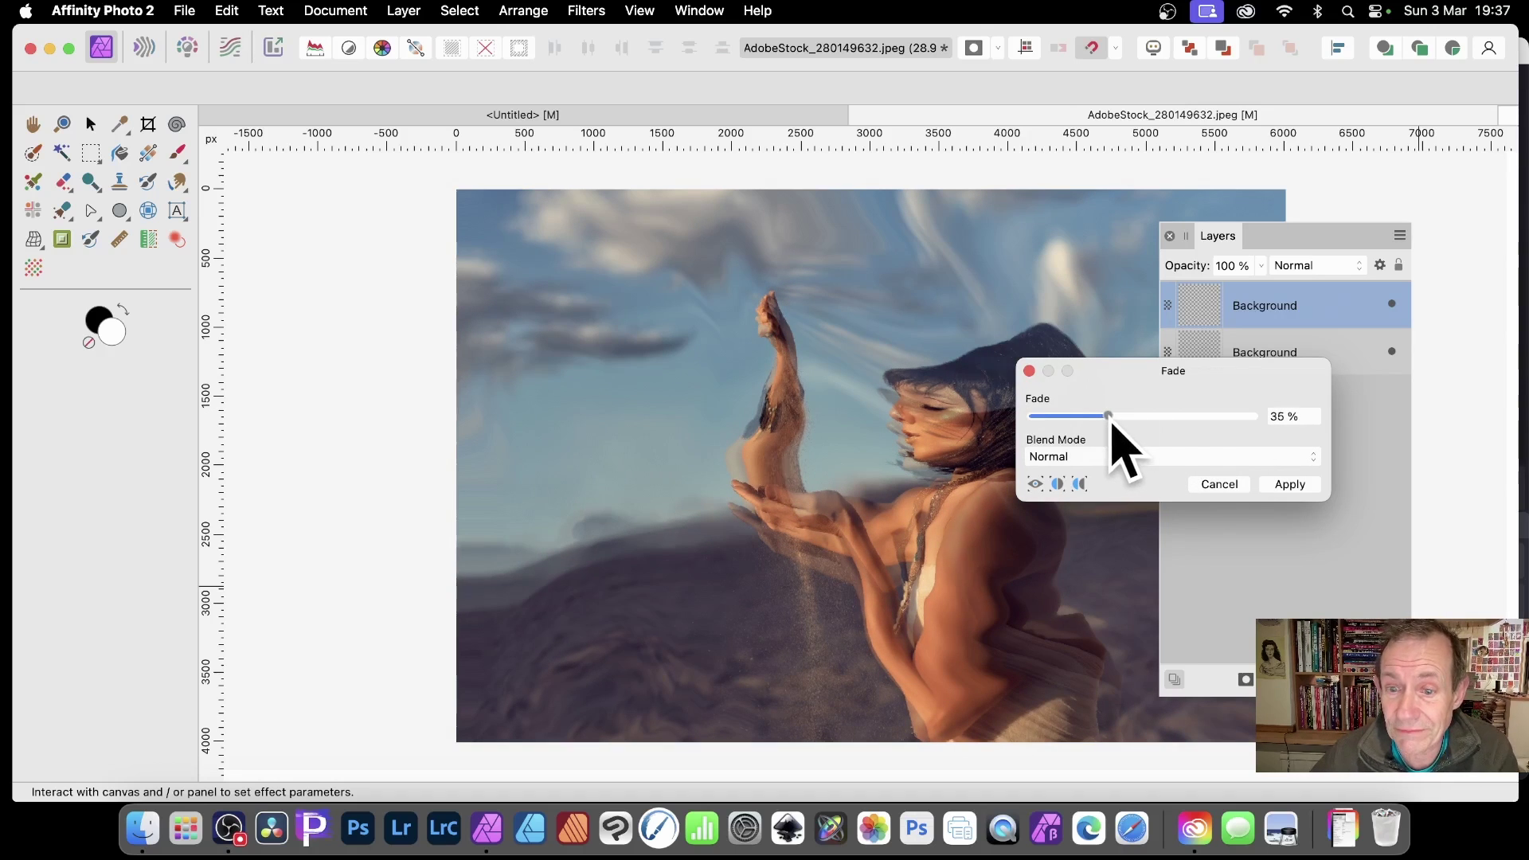
mouse_move(1112, 422)
mouse_down()
mouse_move(1216, 419)
mouse_move(1101, 422)
mouse_move(1128, 433)
mouse_up()
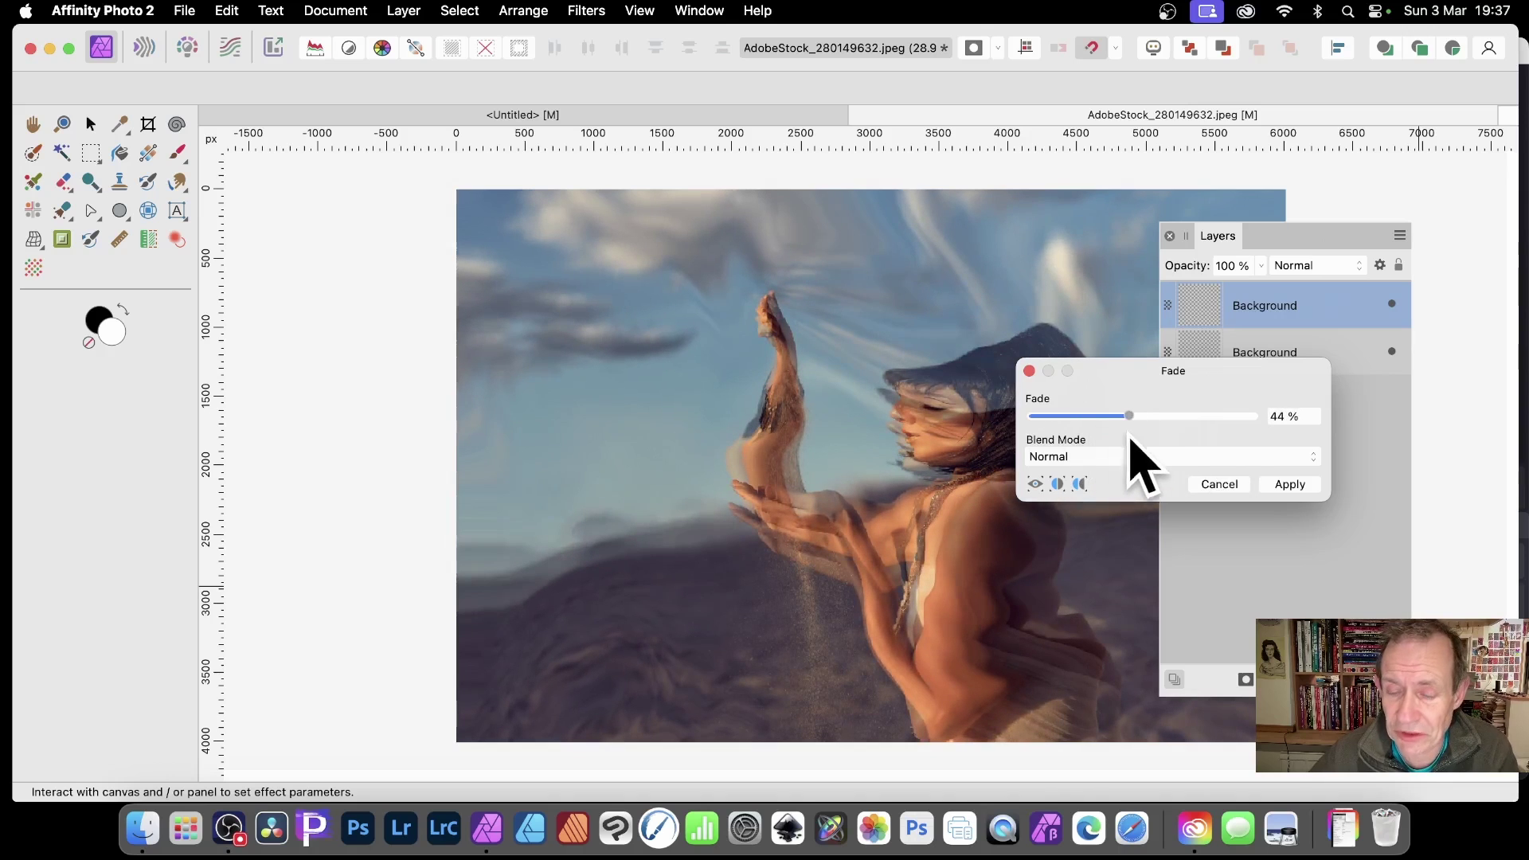
click(1130, 456)
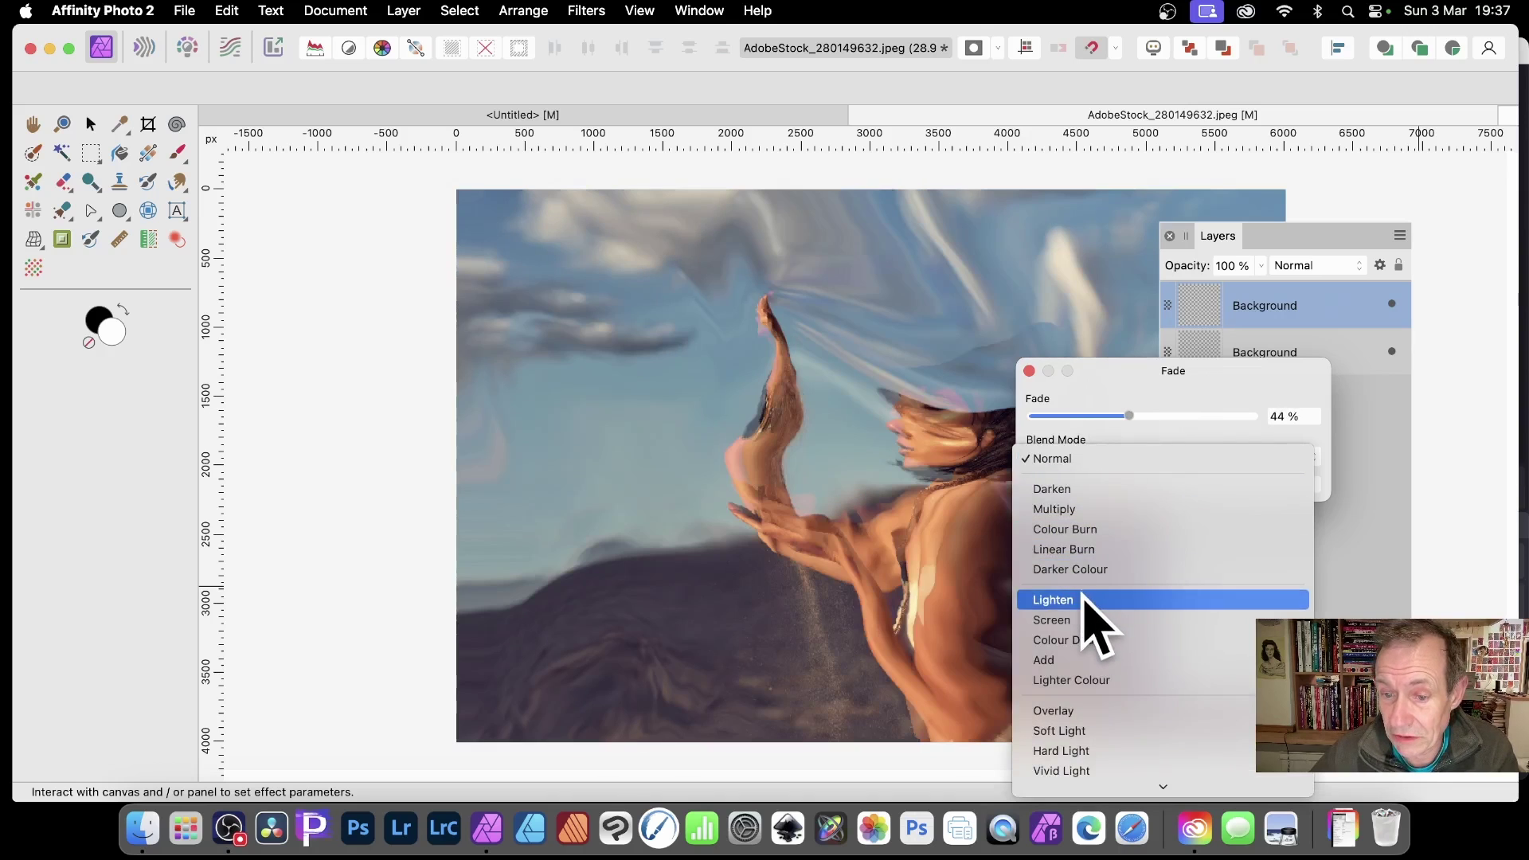
click(1084, 604)
drag(1134, 416, 1106, 436)
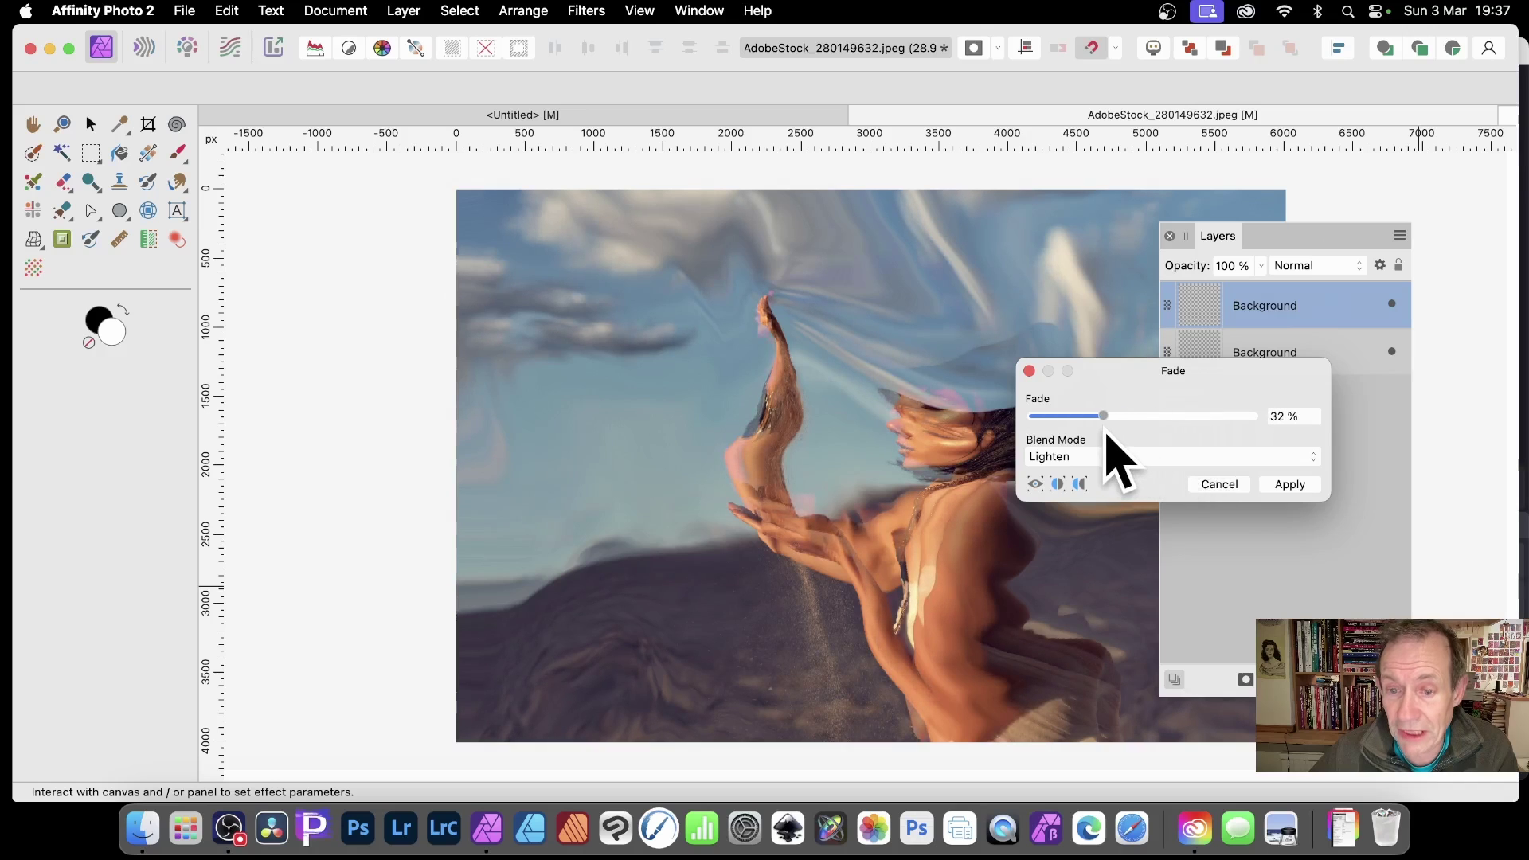
click(1291, 484)
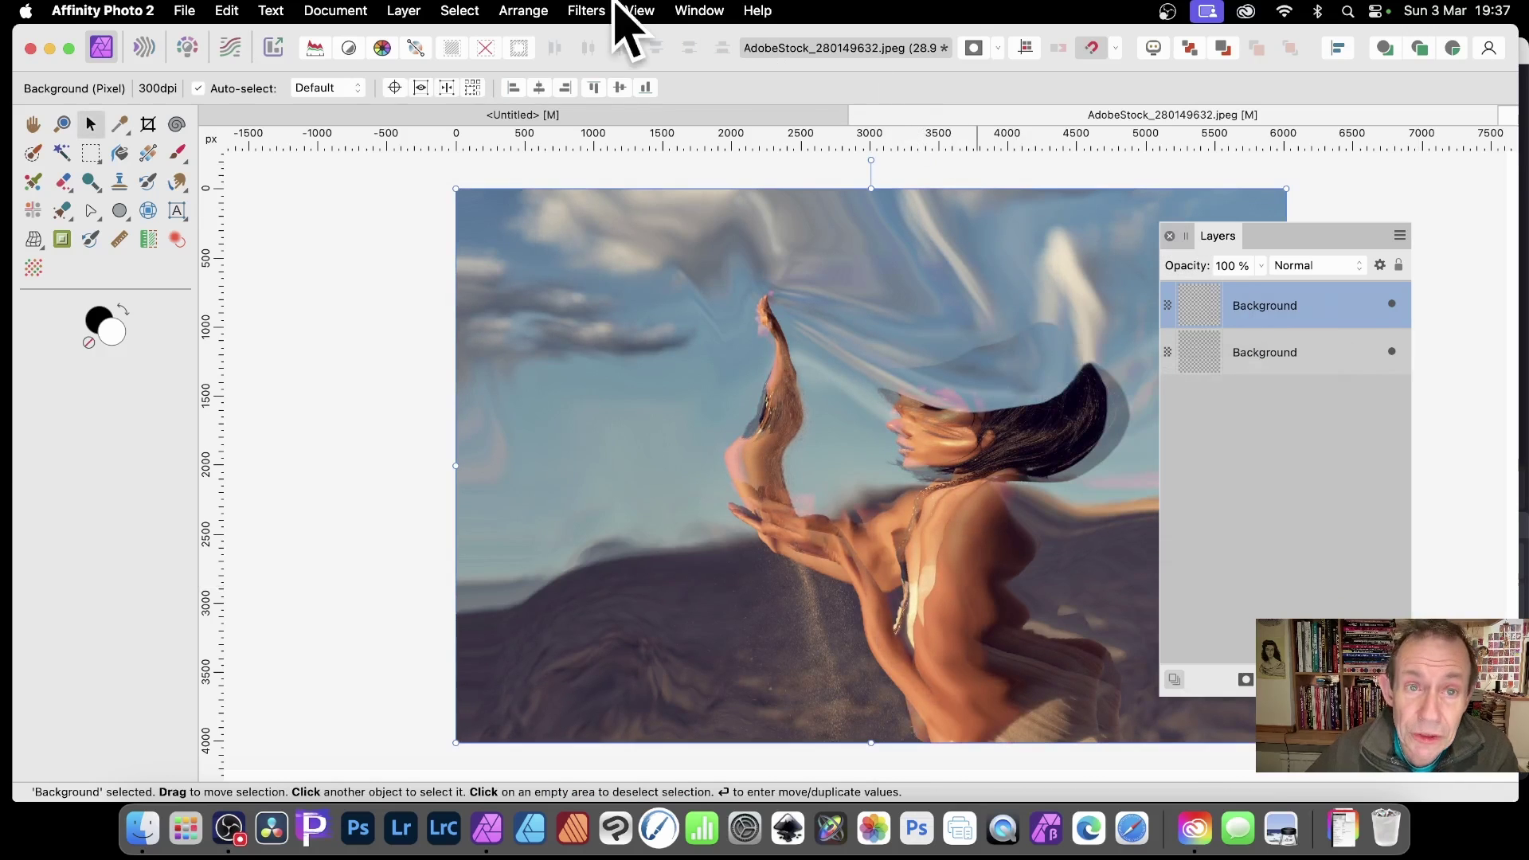
Try repeating the displacement on the faded layer and undo every displacement and fade back to the original photo
click(587, 10)
key(Escape)
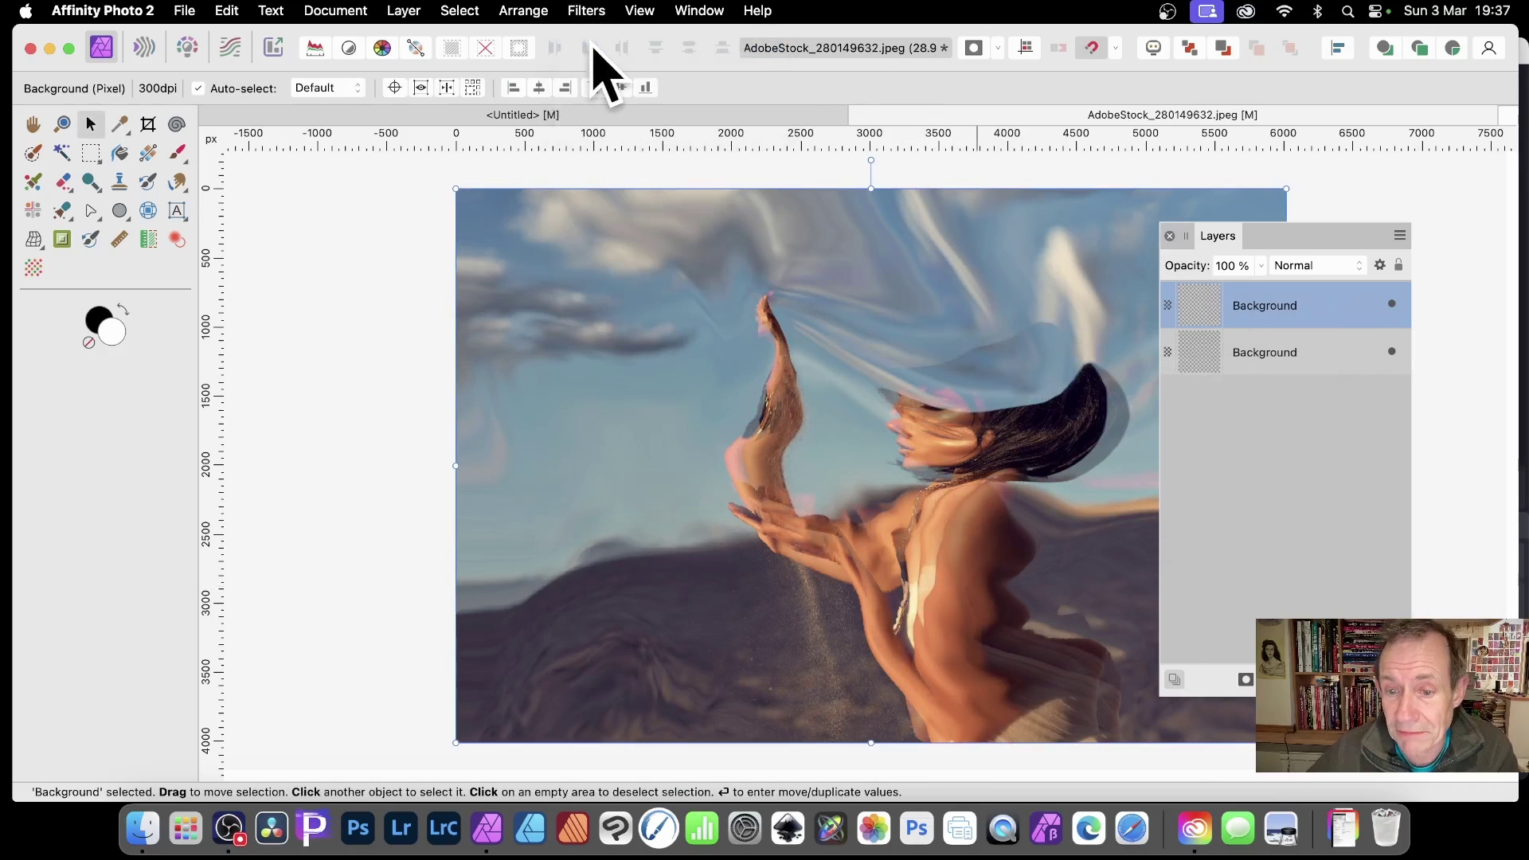
key(super+z)
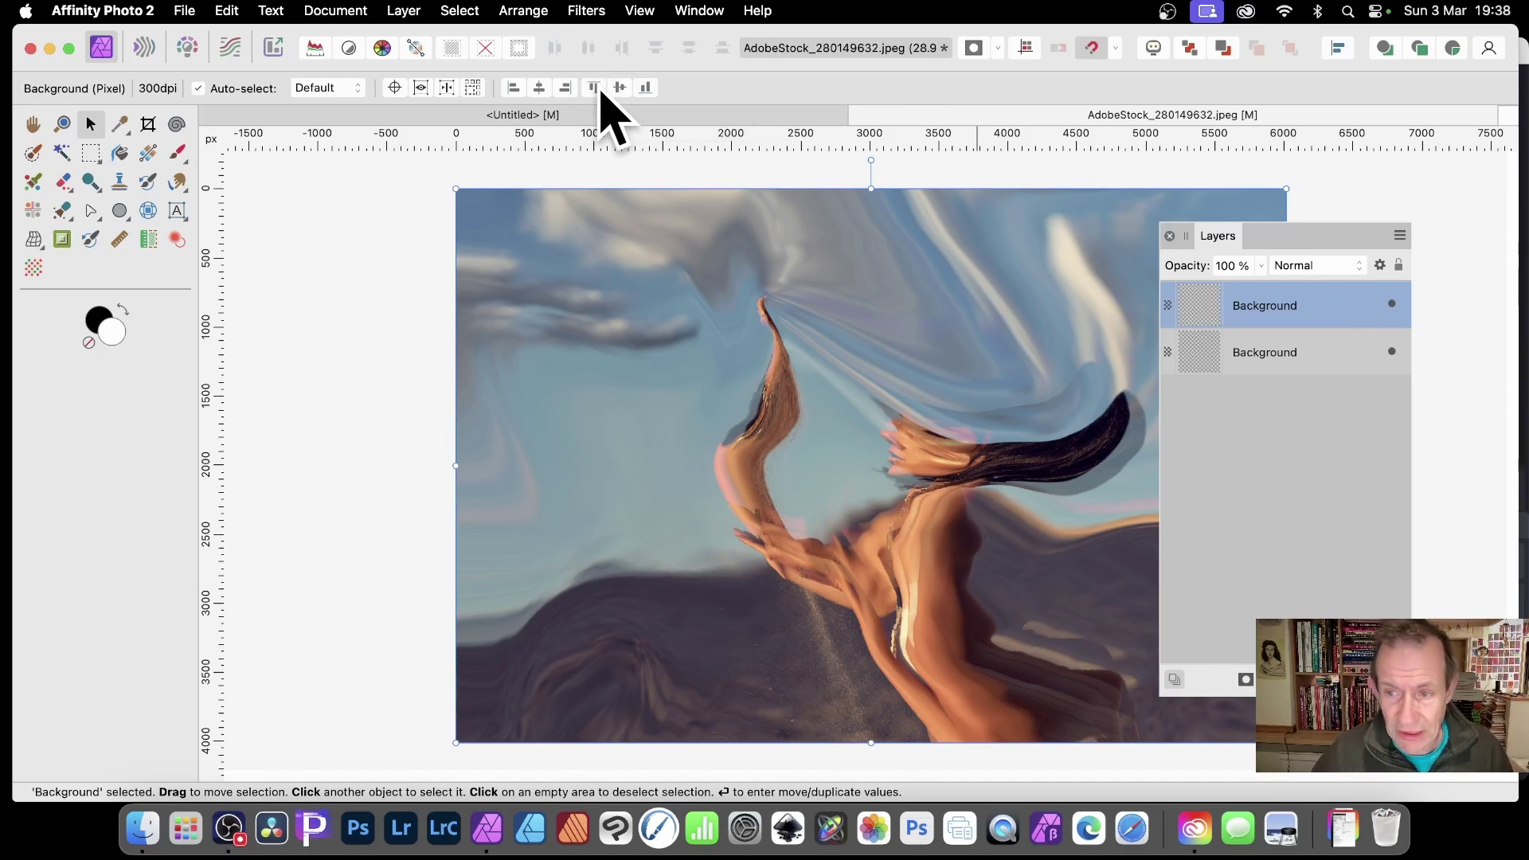
key(super+z)
key(super+z)
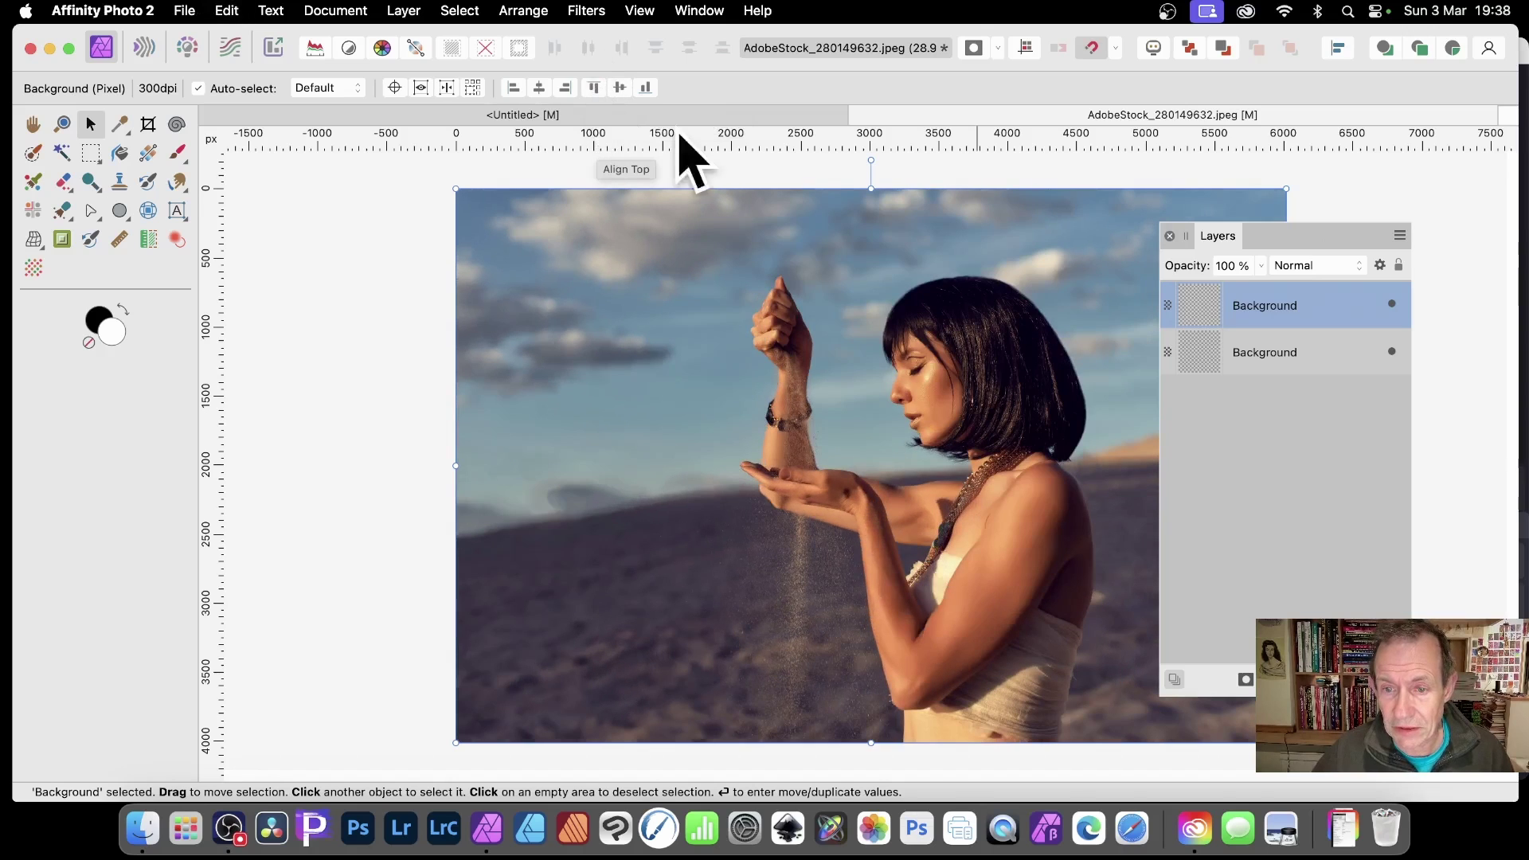
Delete the warped lower Background layer and duplicate the remaining photo layer
click(1301, 358)
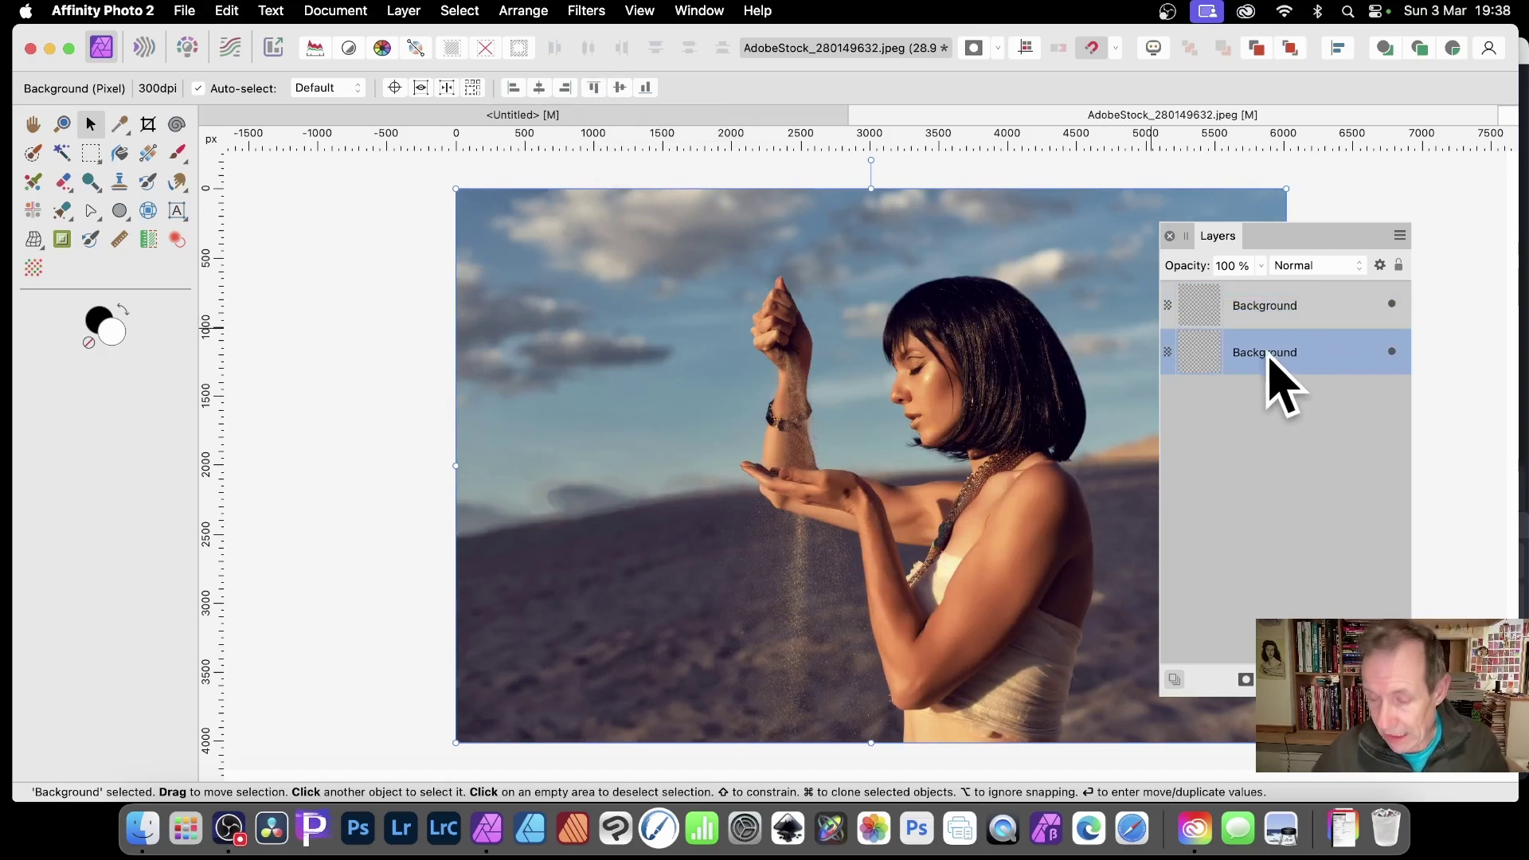
key(Delete)
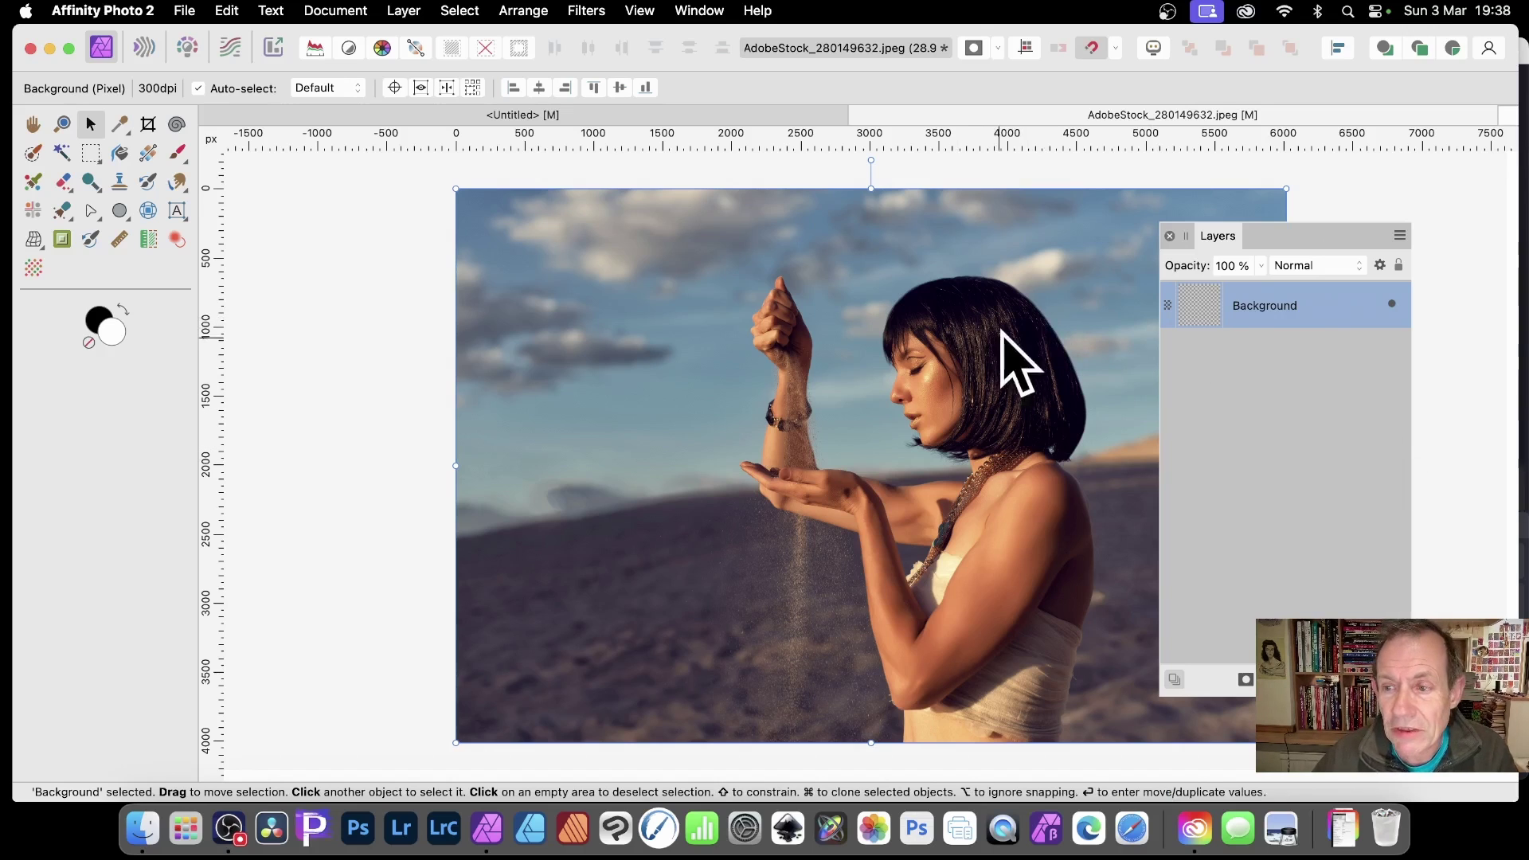
click(400, 11)
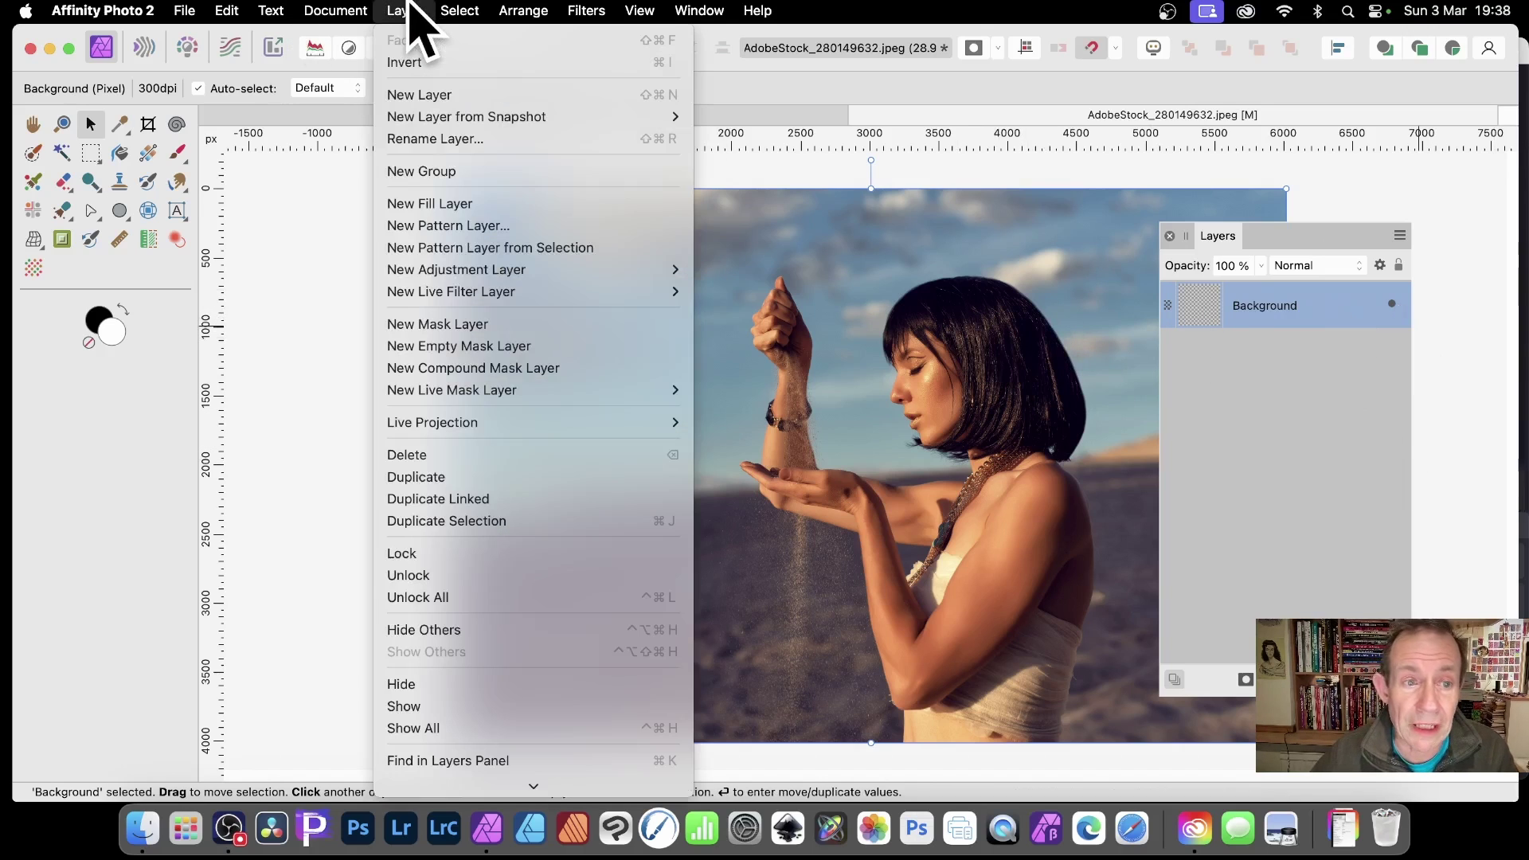
click(430, 476)
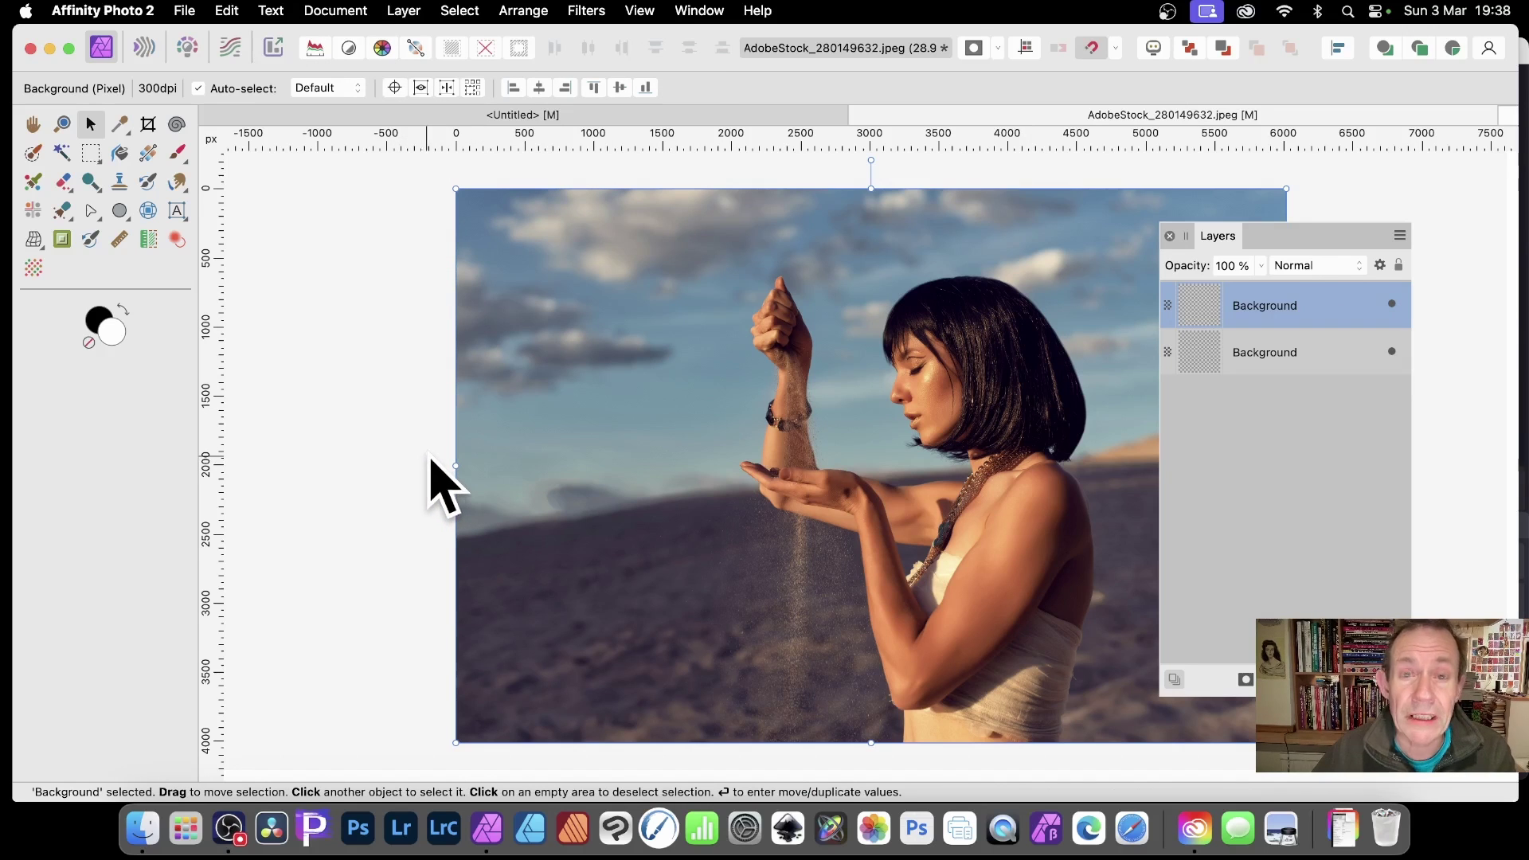
Hide the upper Background layer, create a pattern layer from the lower one and shrink it into small, horizontally squeezed tiles
click(1251, 344)
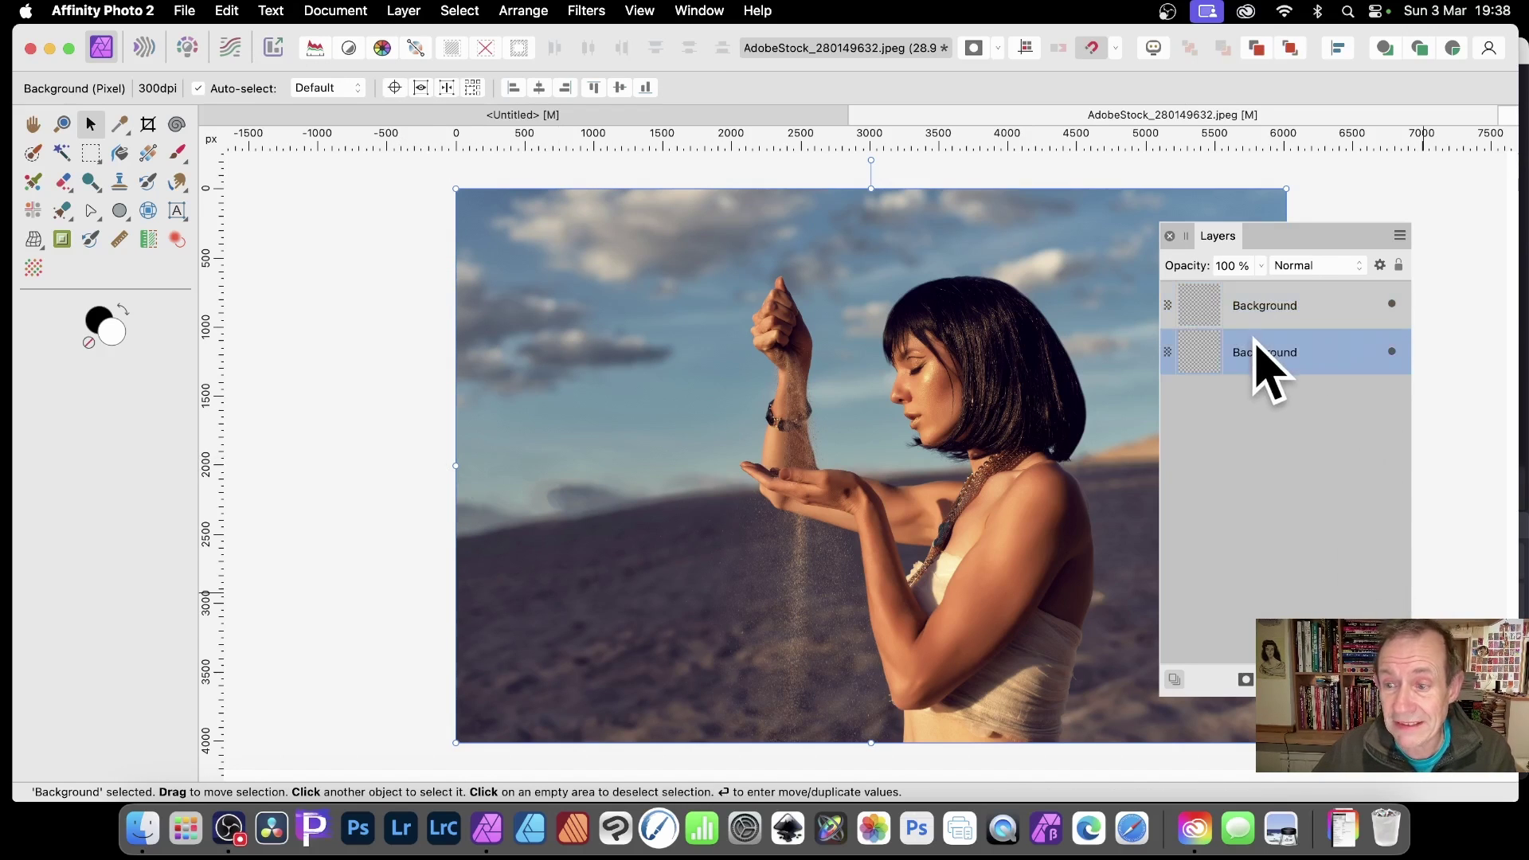
click(1392, 304)
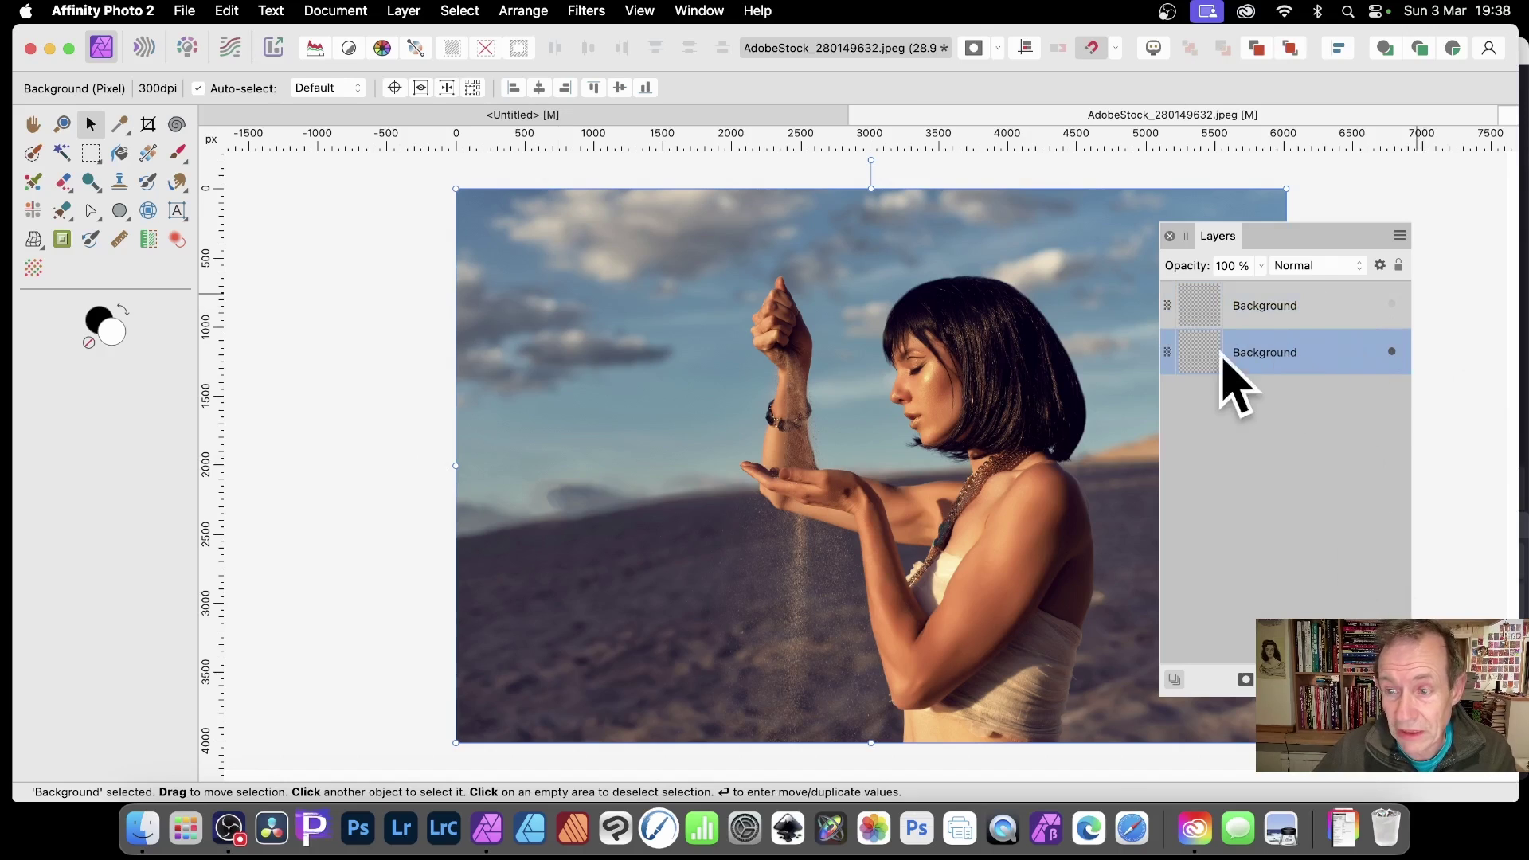
click(403, 11)
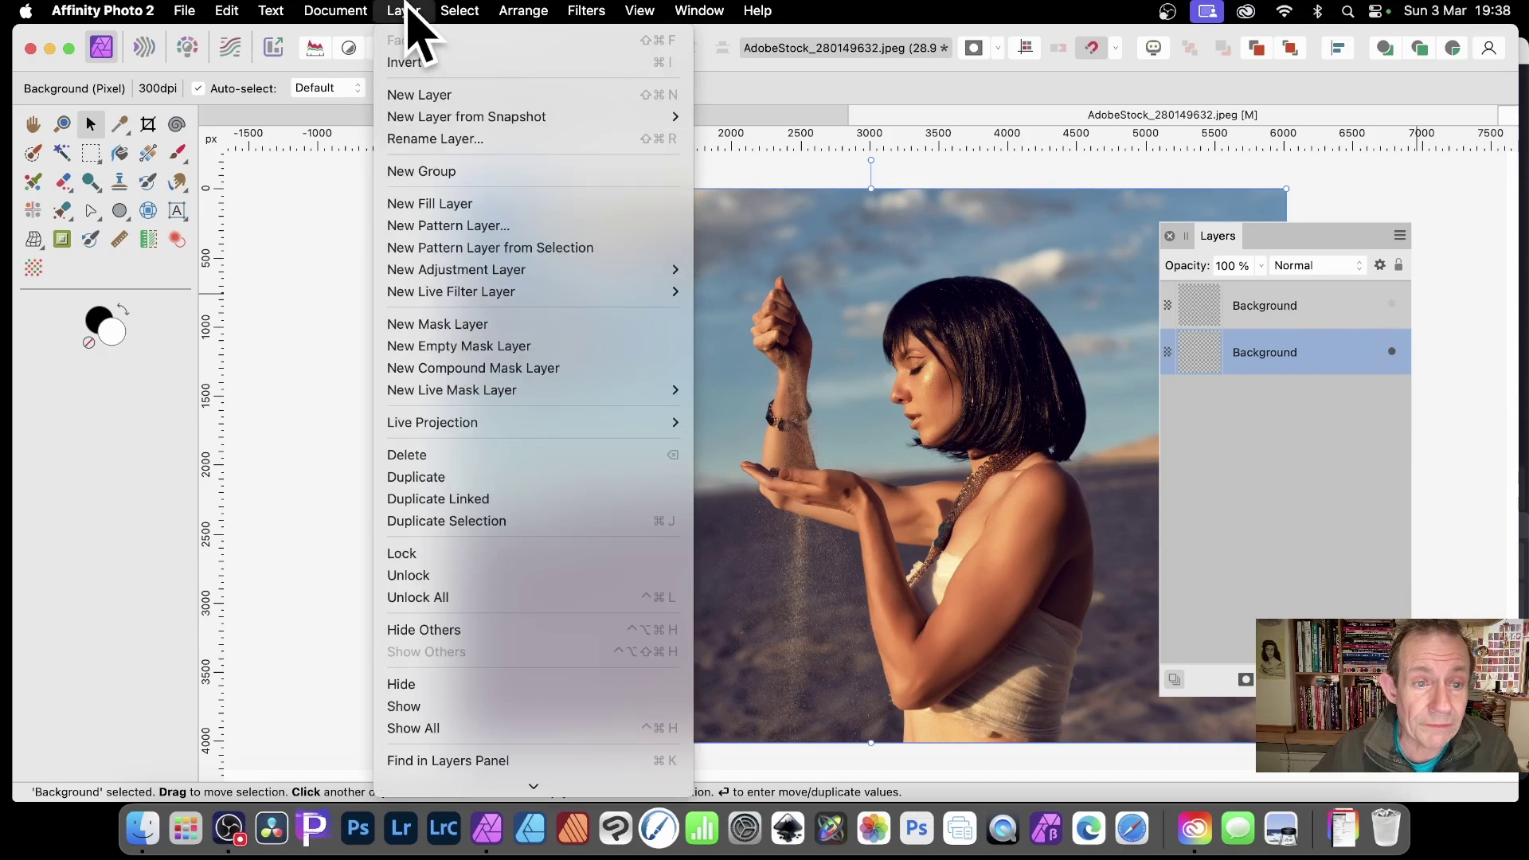
click(477, 249)
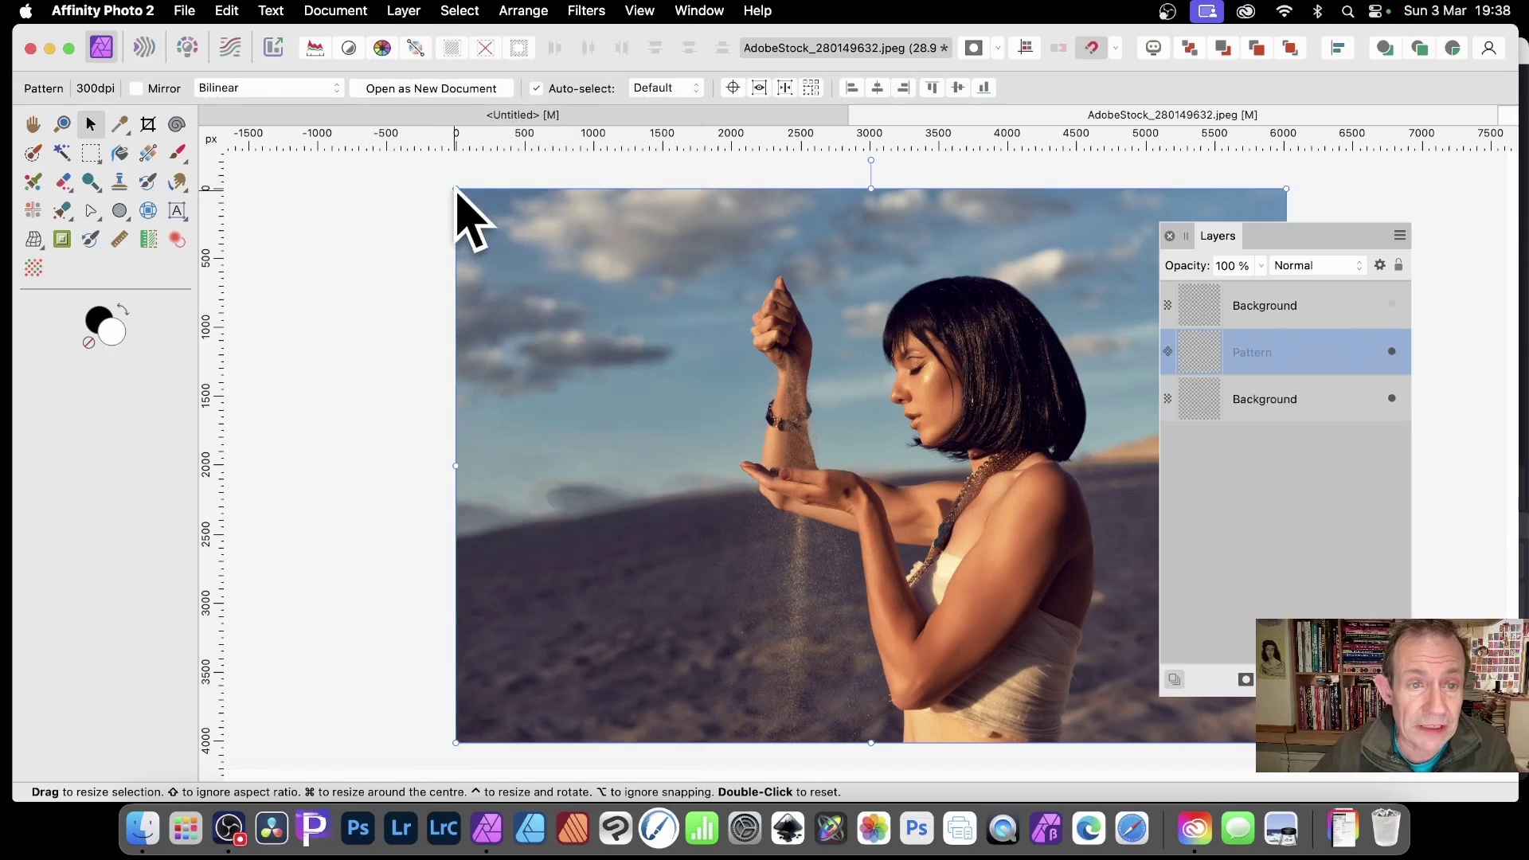
drag(457, 191, 1198, 714)
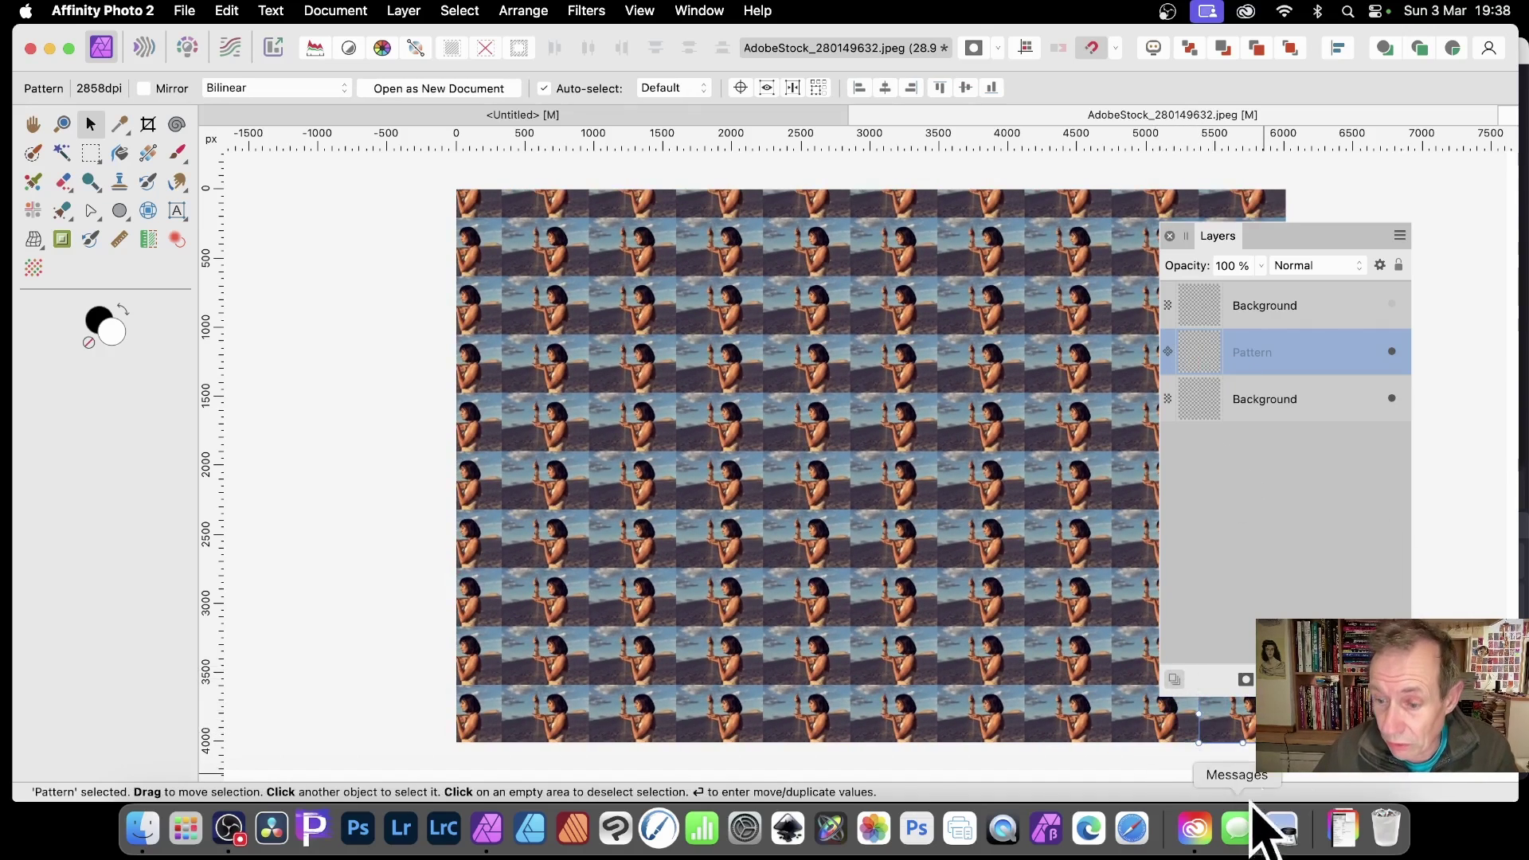
drag(1195, 714, 1247, 715)
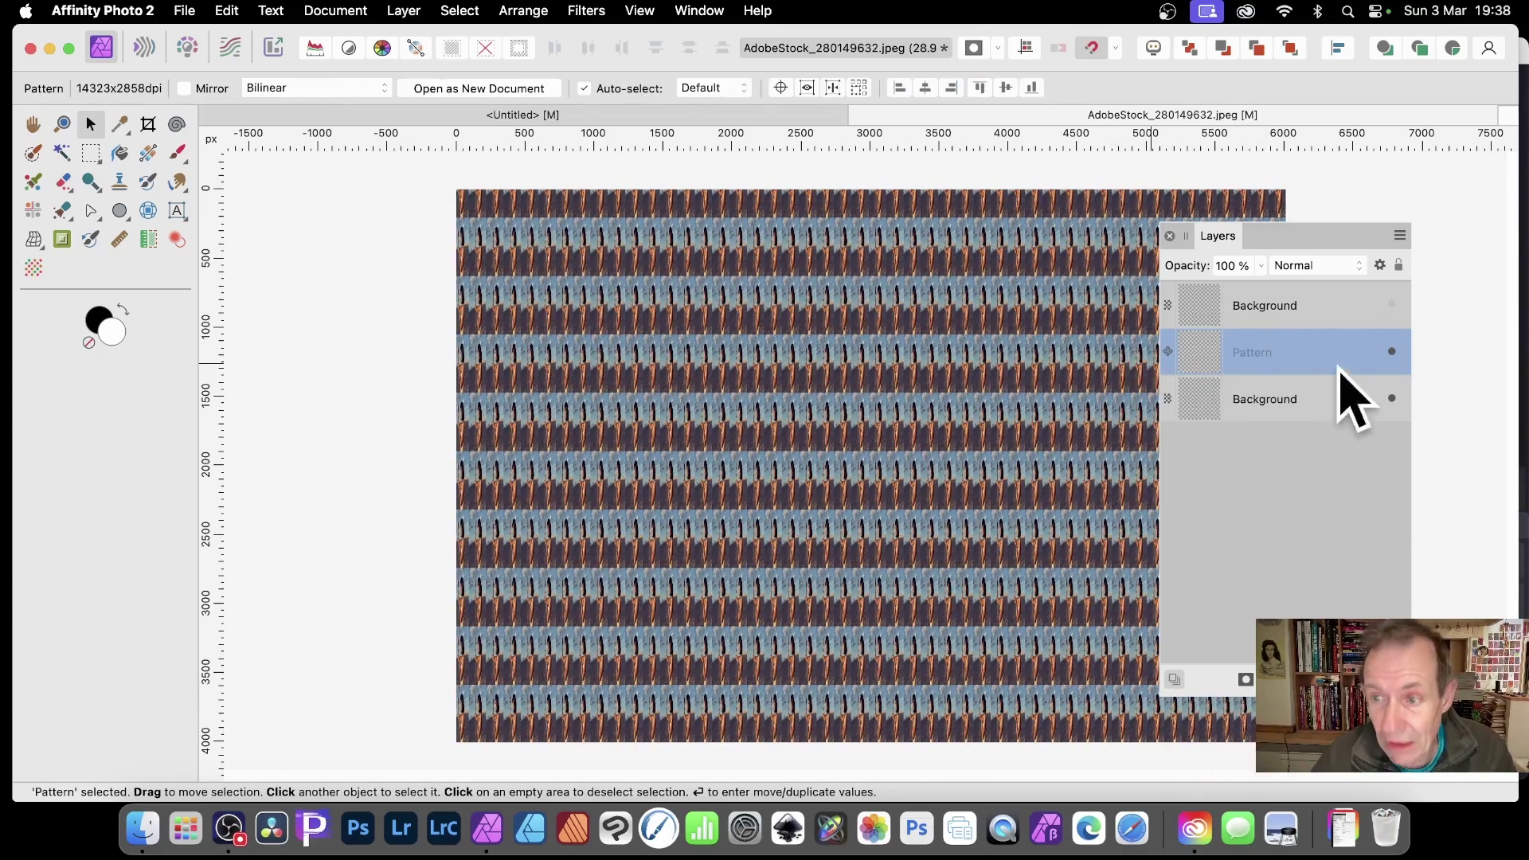
Try a Displace filter on the visible upper Background layer with the map from the layers beneath at 205.8 px strength
click(1284, 309)
click(1391, 304)
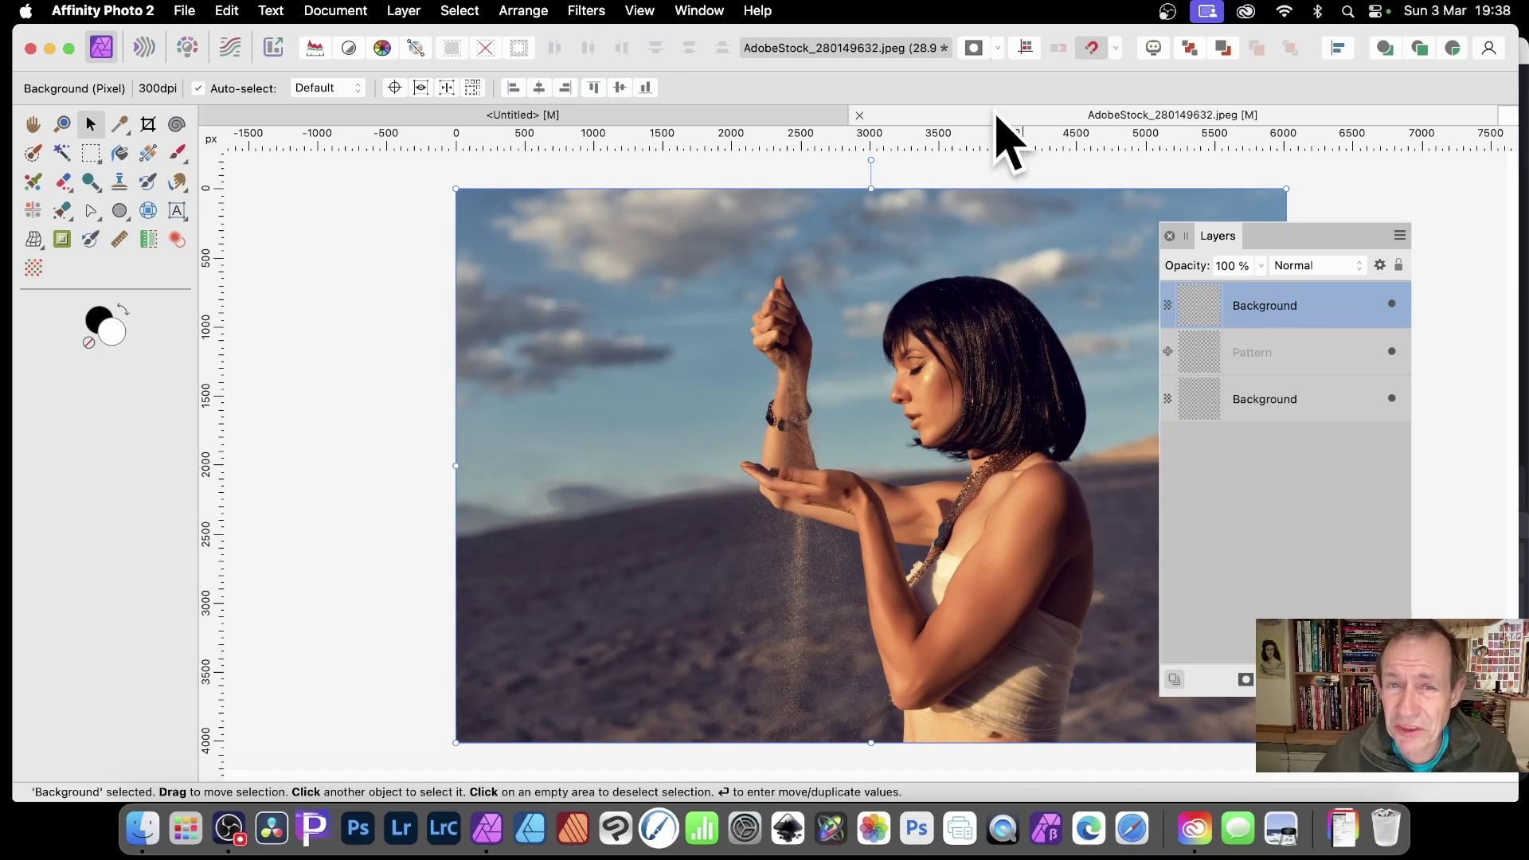
click(597, 10)
mouse_move(593, 117)
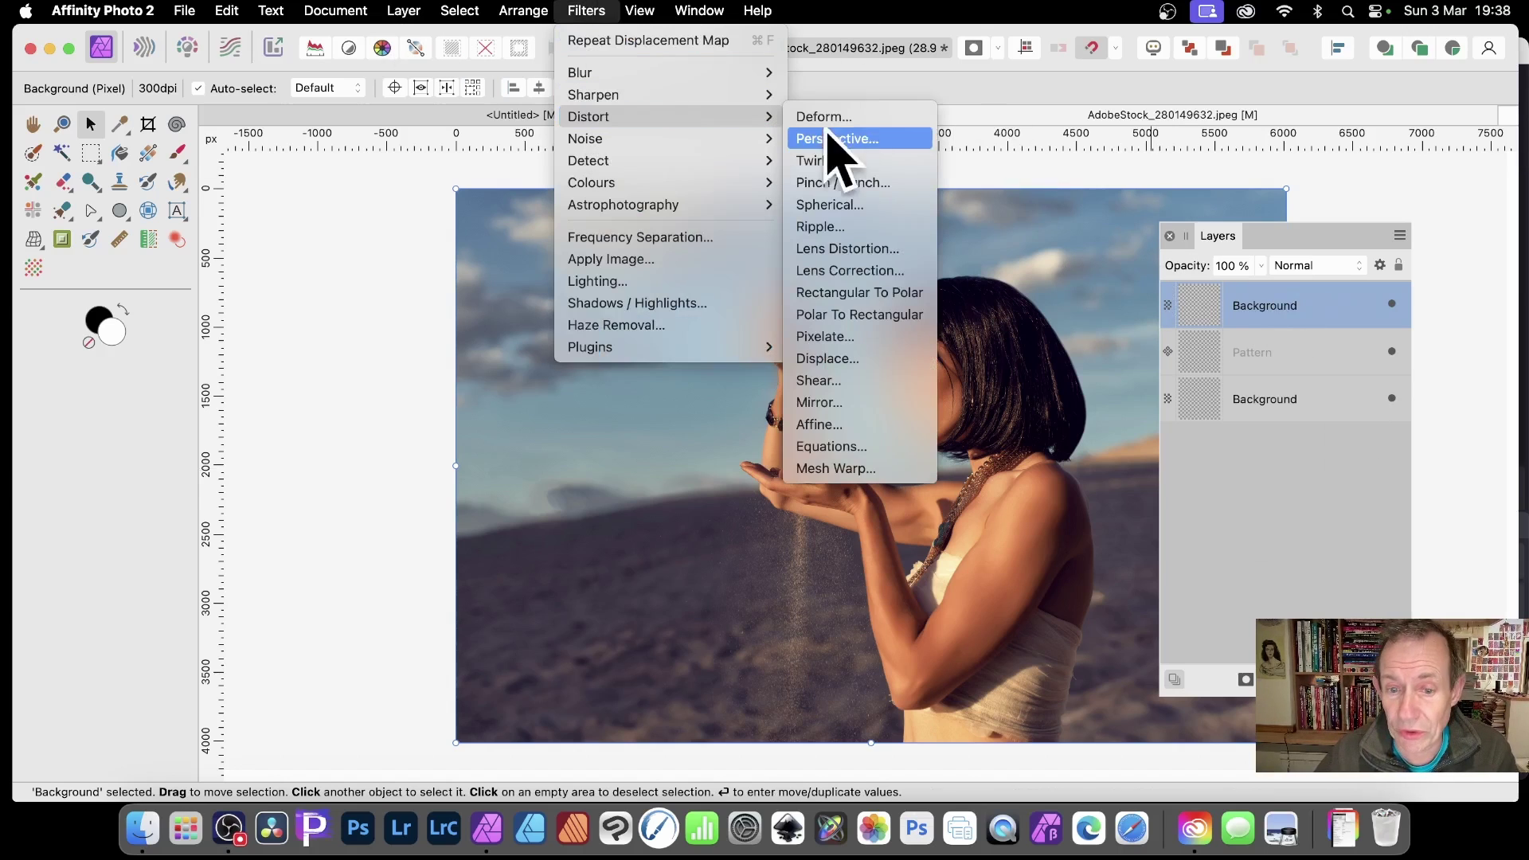
click(828, 359)
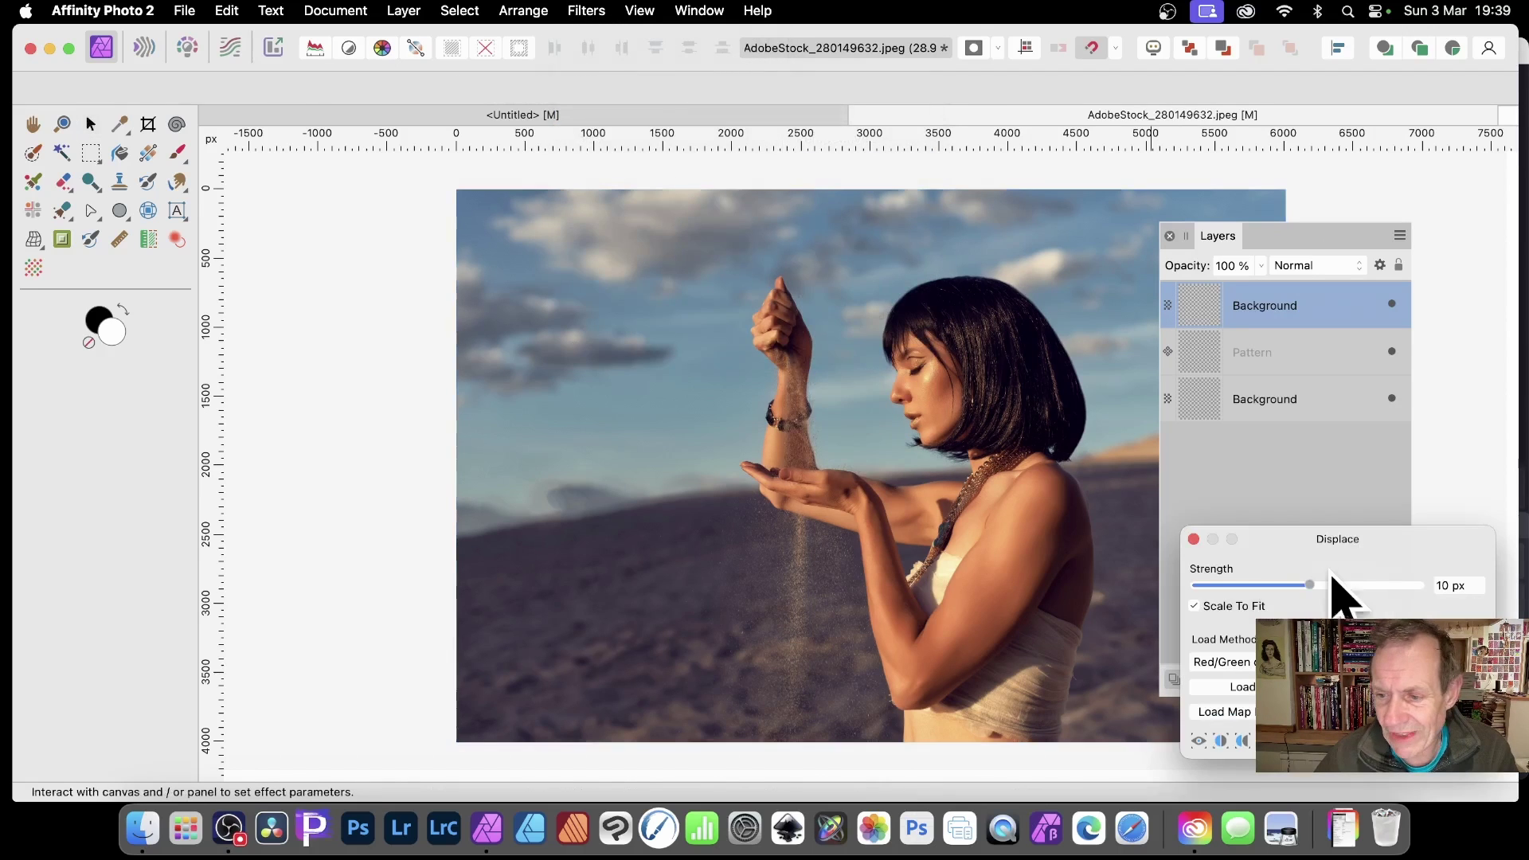
drag(1359, 537, 635, 256)
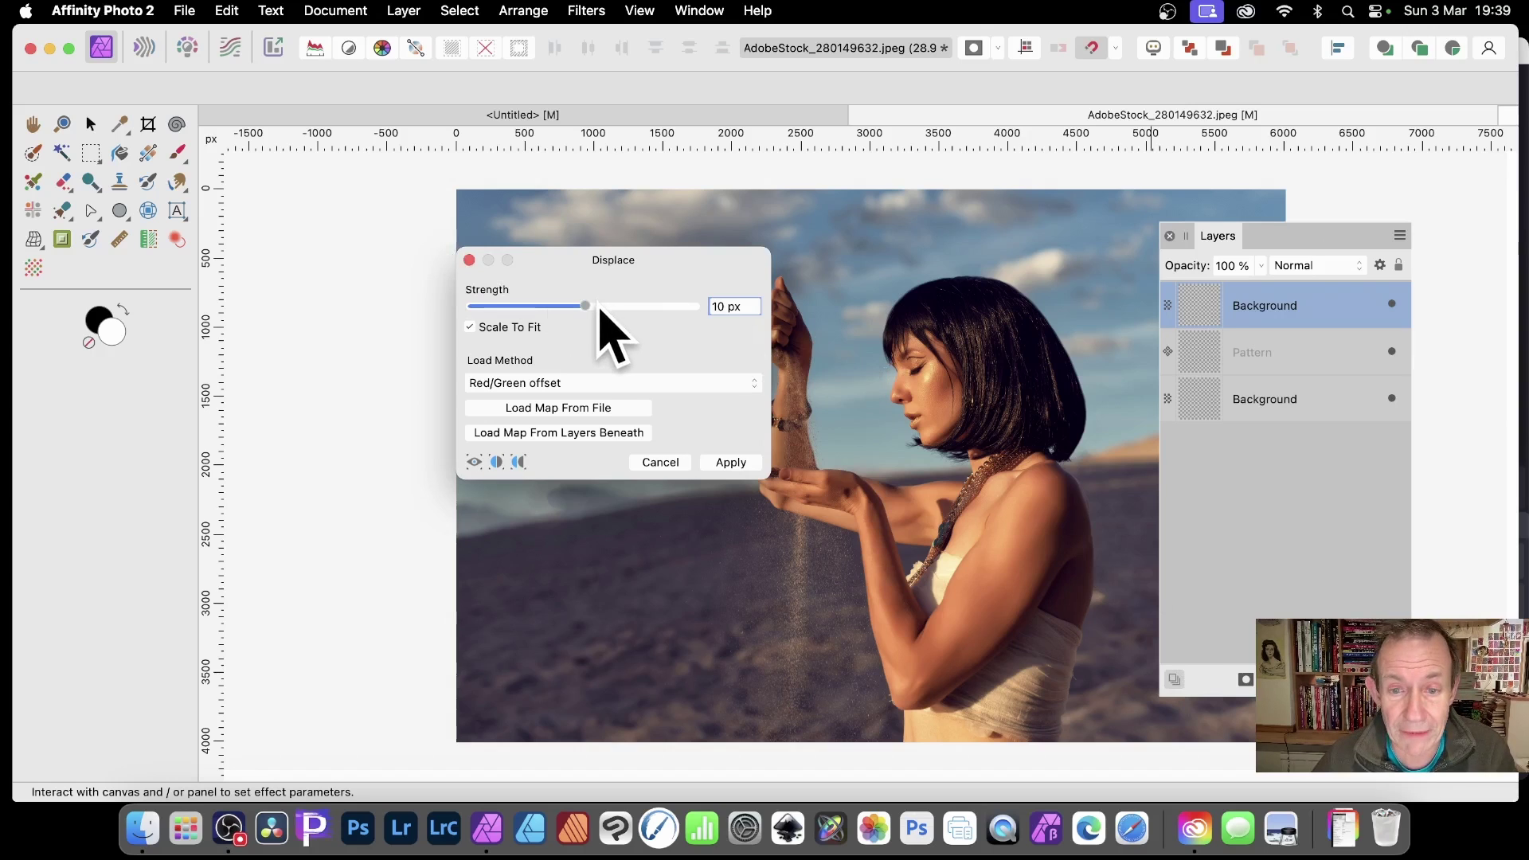
drag(599, 308, 631, 311)
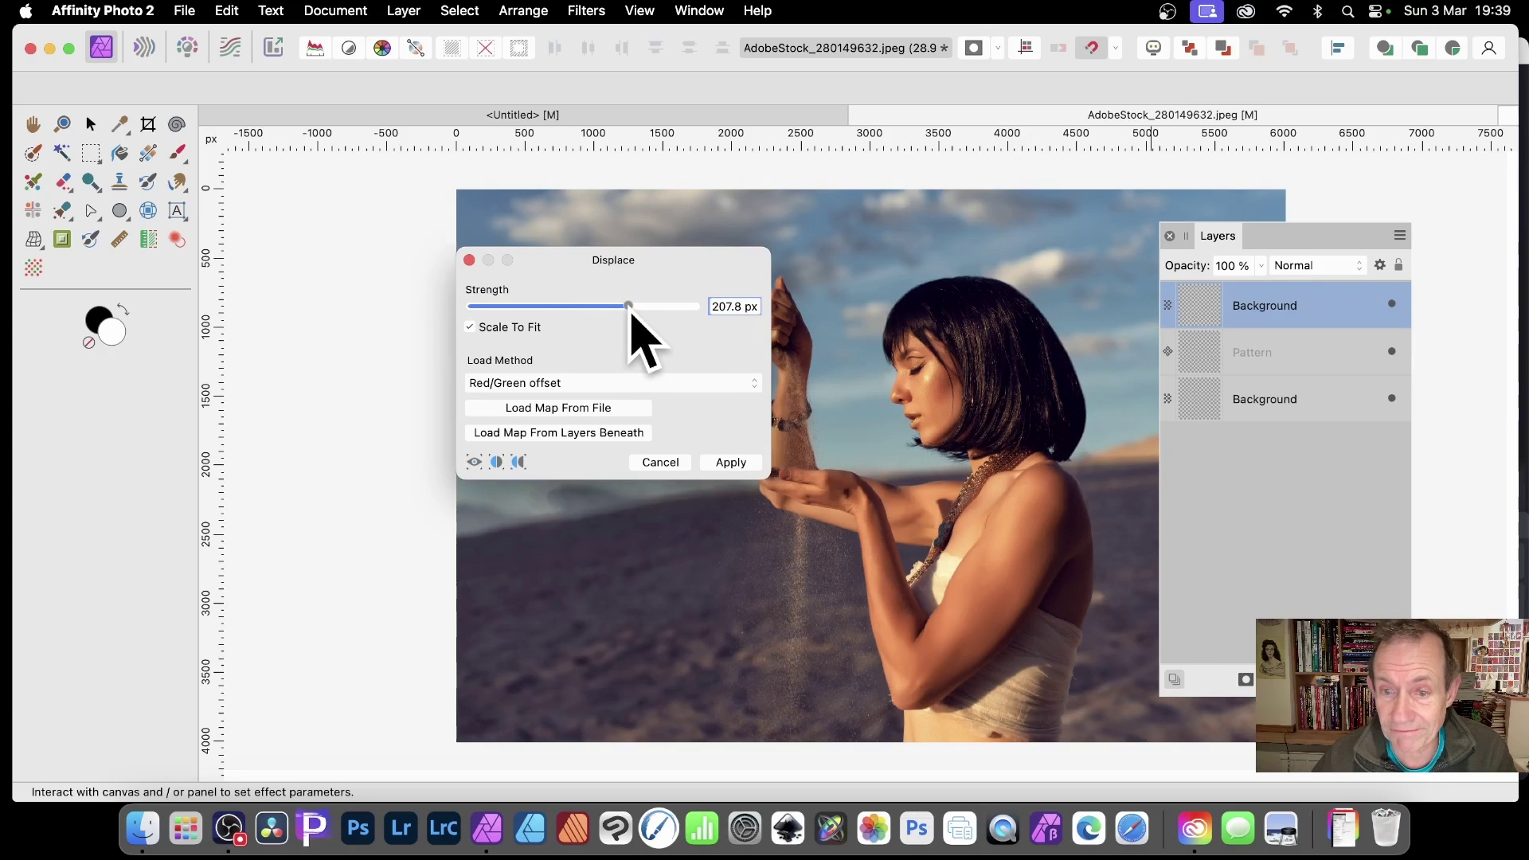
click(596, 434)
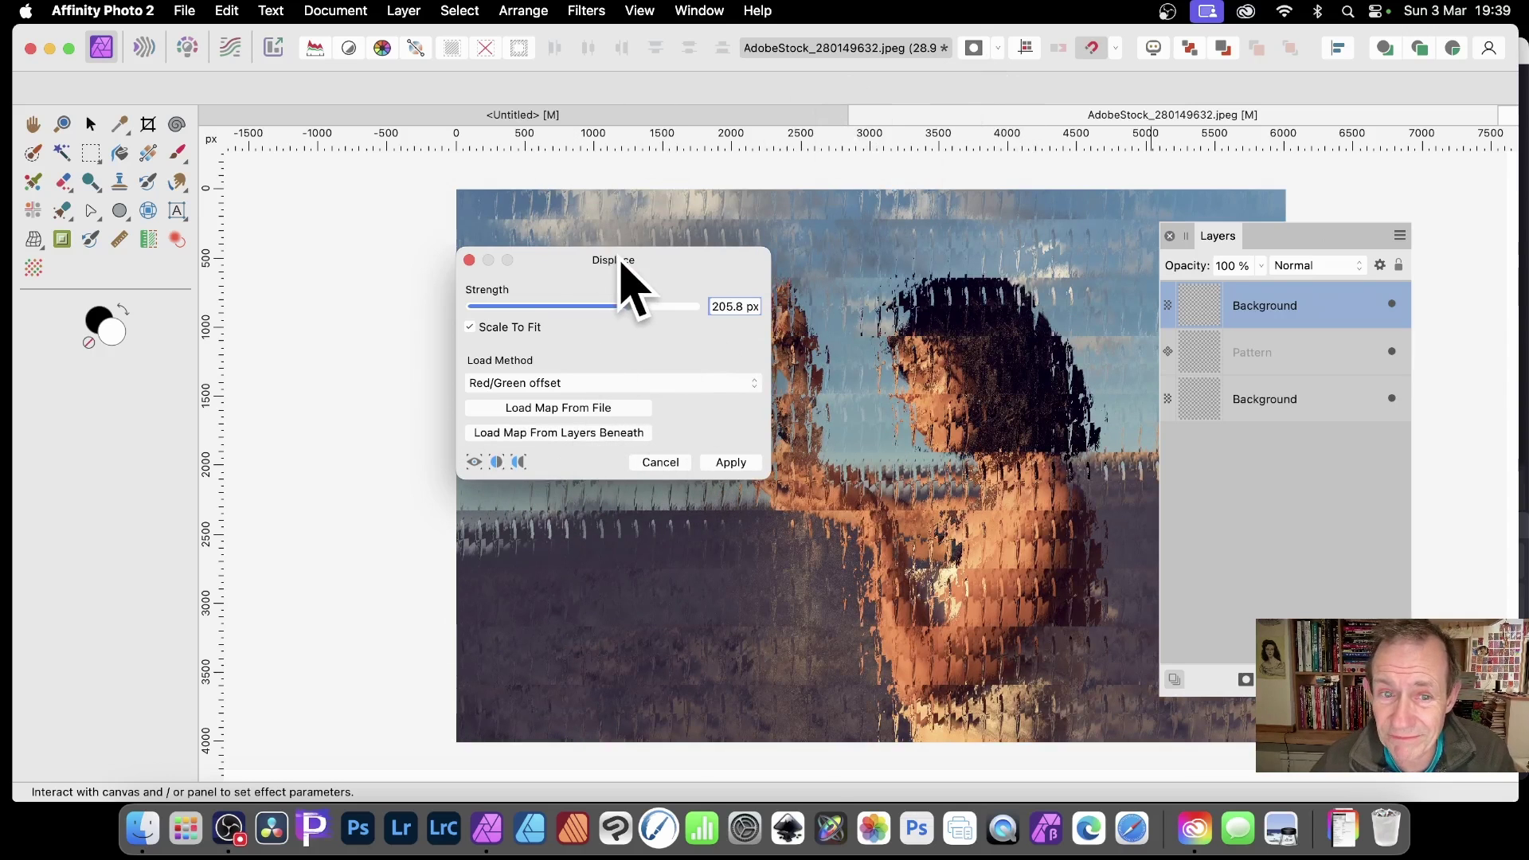
drag(621, 260, 442, 353)
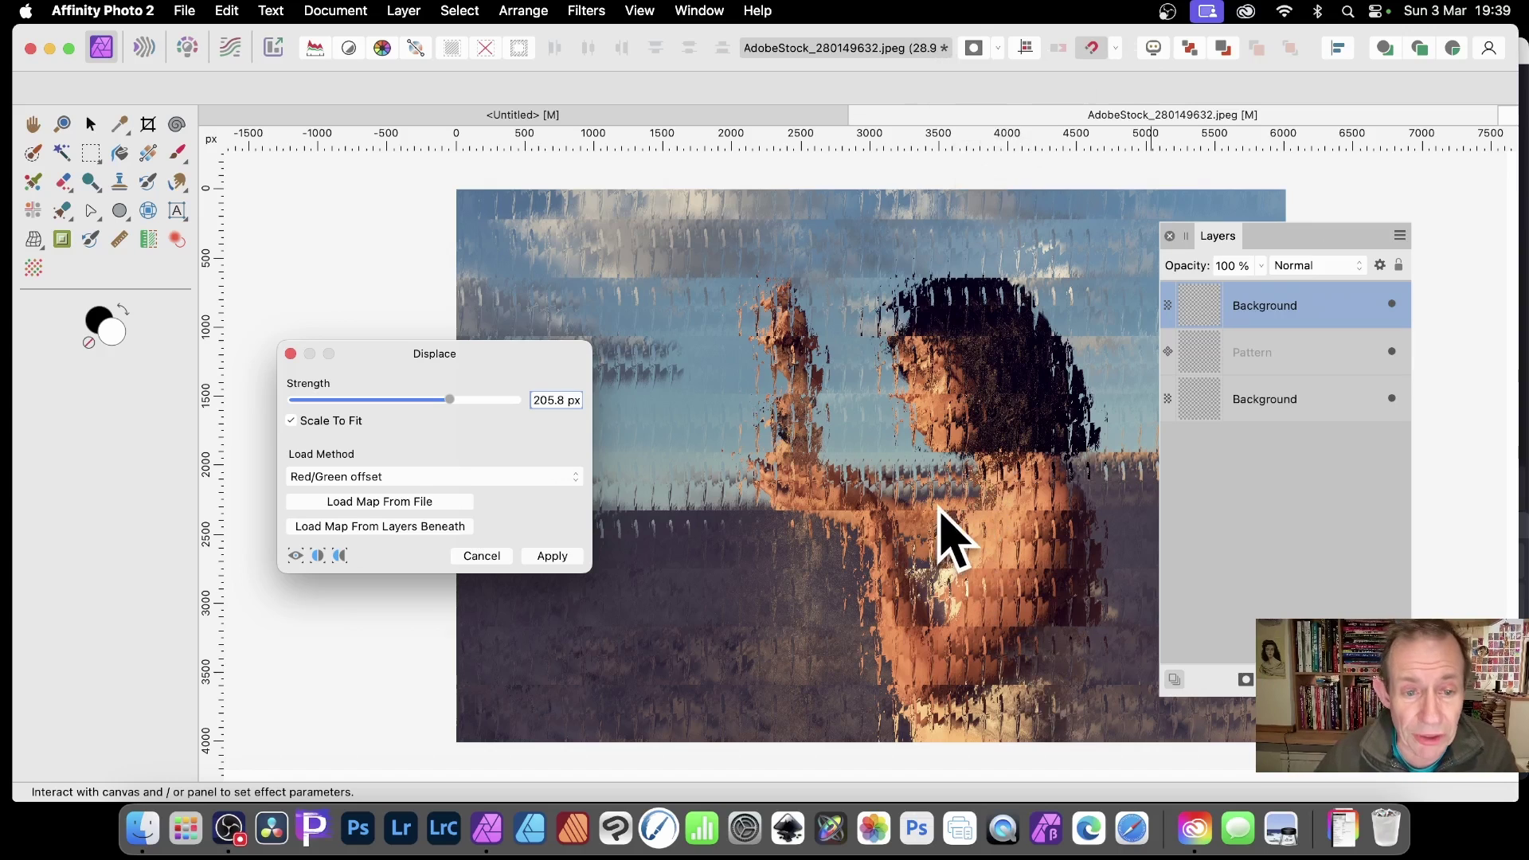
click(481, 556)
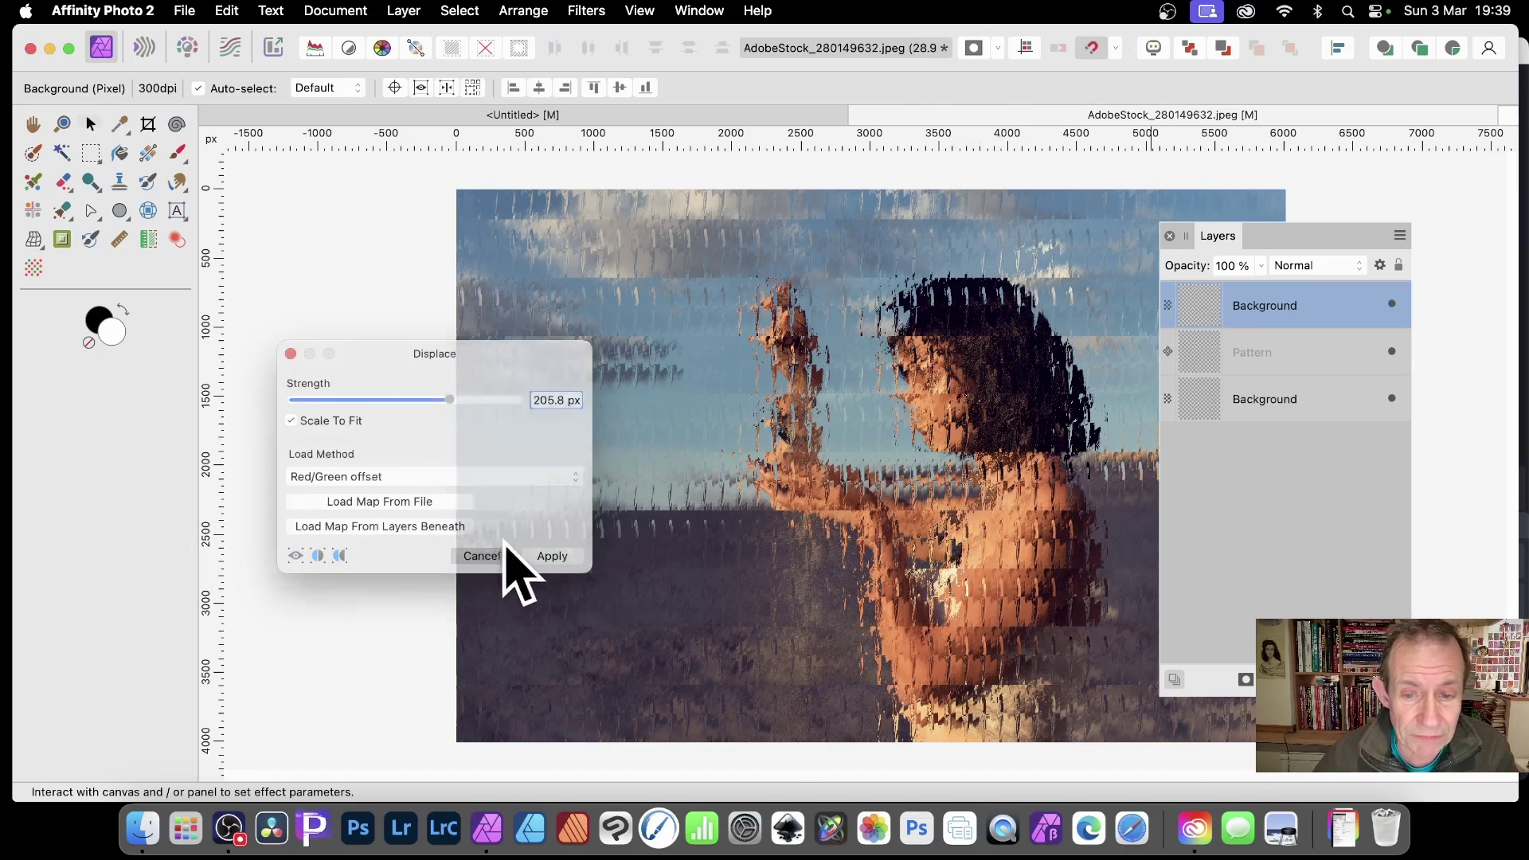
Hide the upper Background layer, then stretch and rotate the pattern layer so its stripes run diagonally
click(1296, 355)
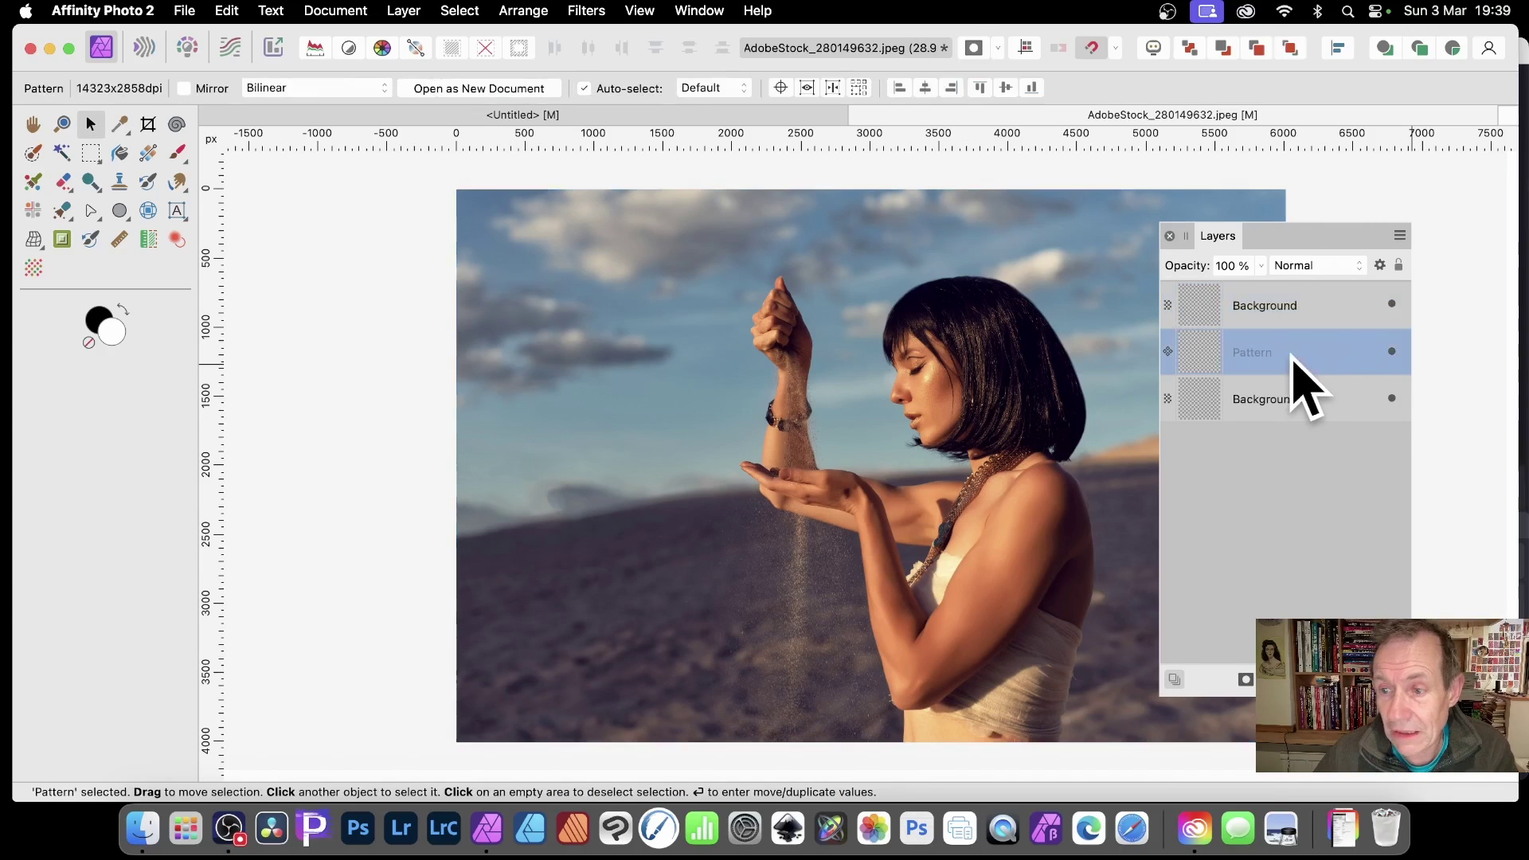
click(1391, 304)
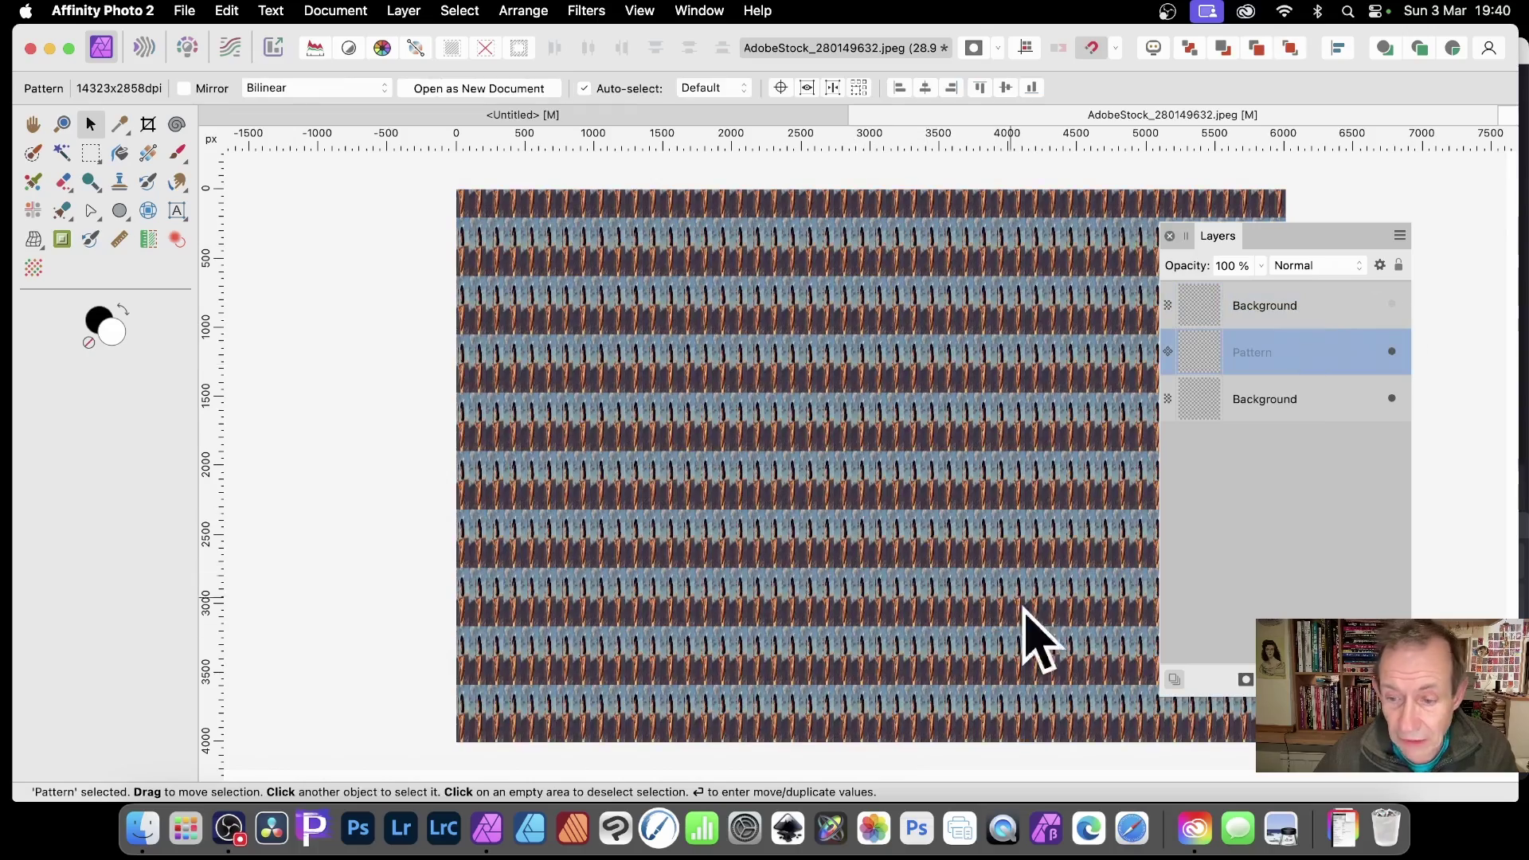
drag(1290, 781, 893, 308)
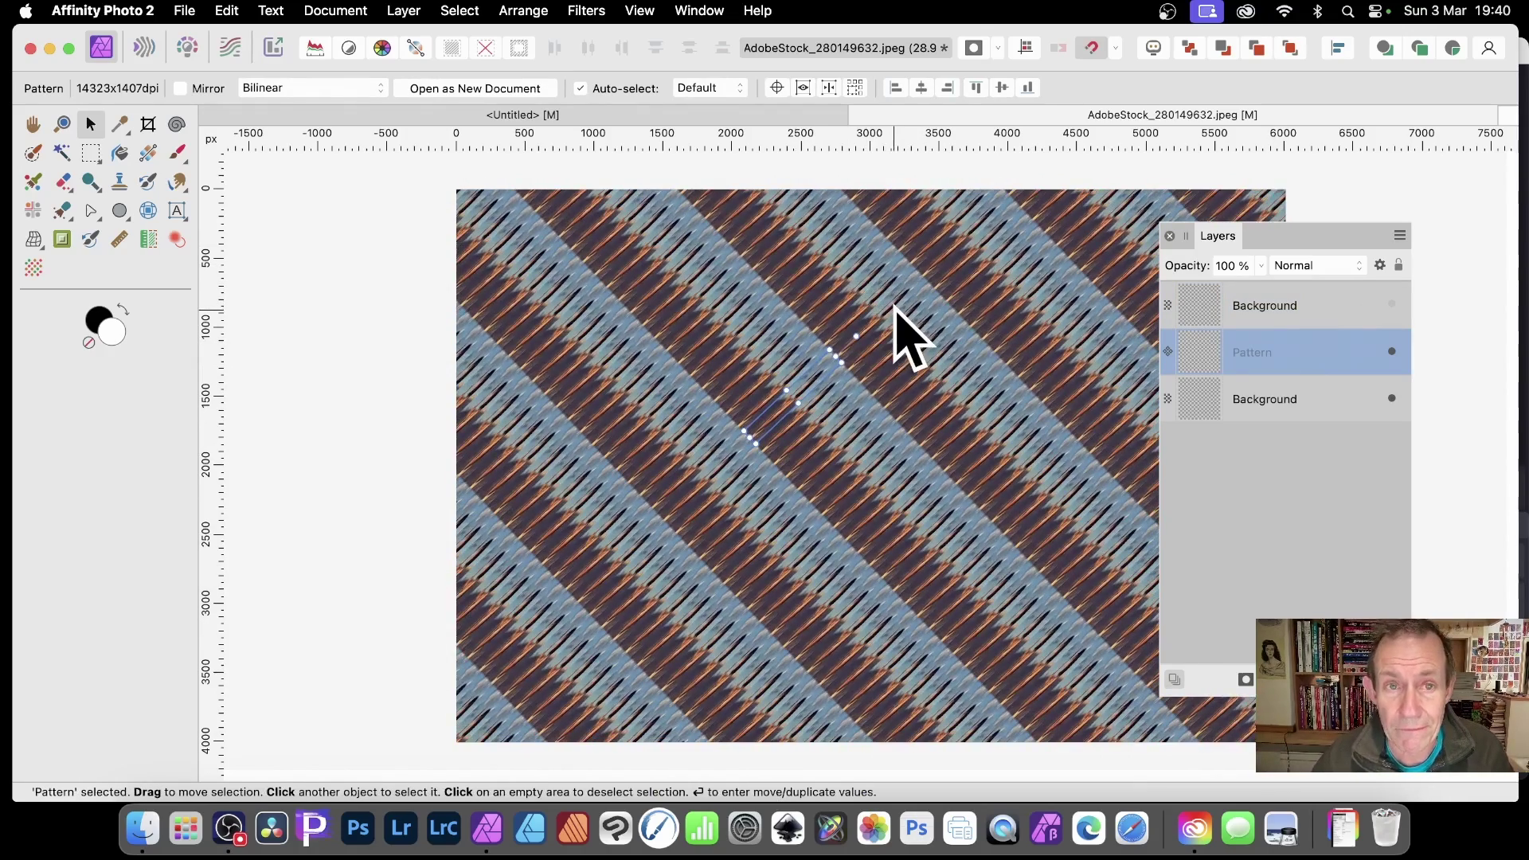
Show the upper Background layer and displace it with the map from the layers beneath at 291.7 px strength
click(1311, 307)
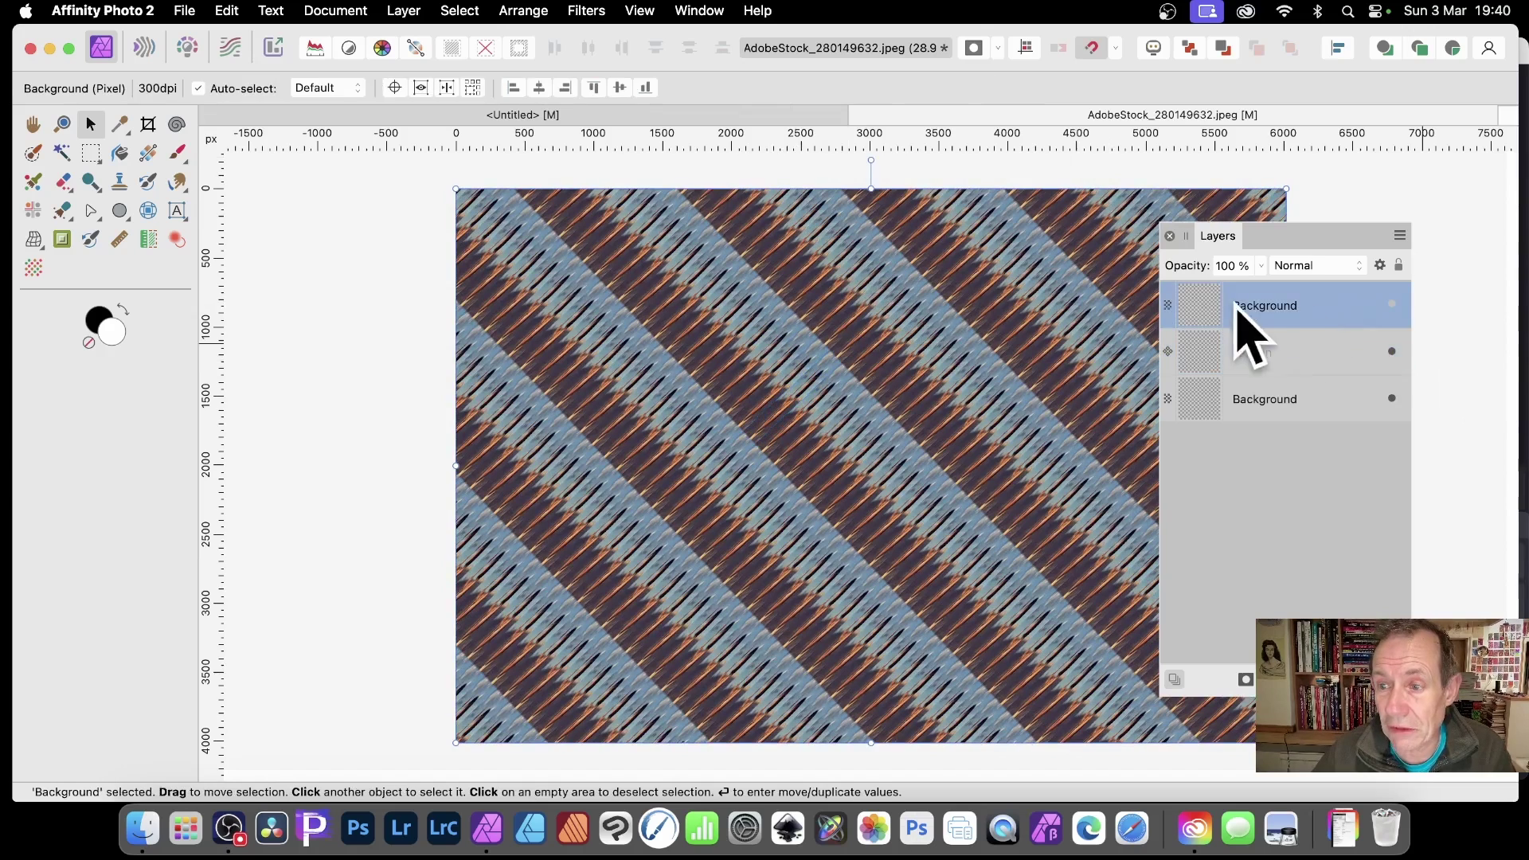
click(1391, 305)
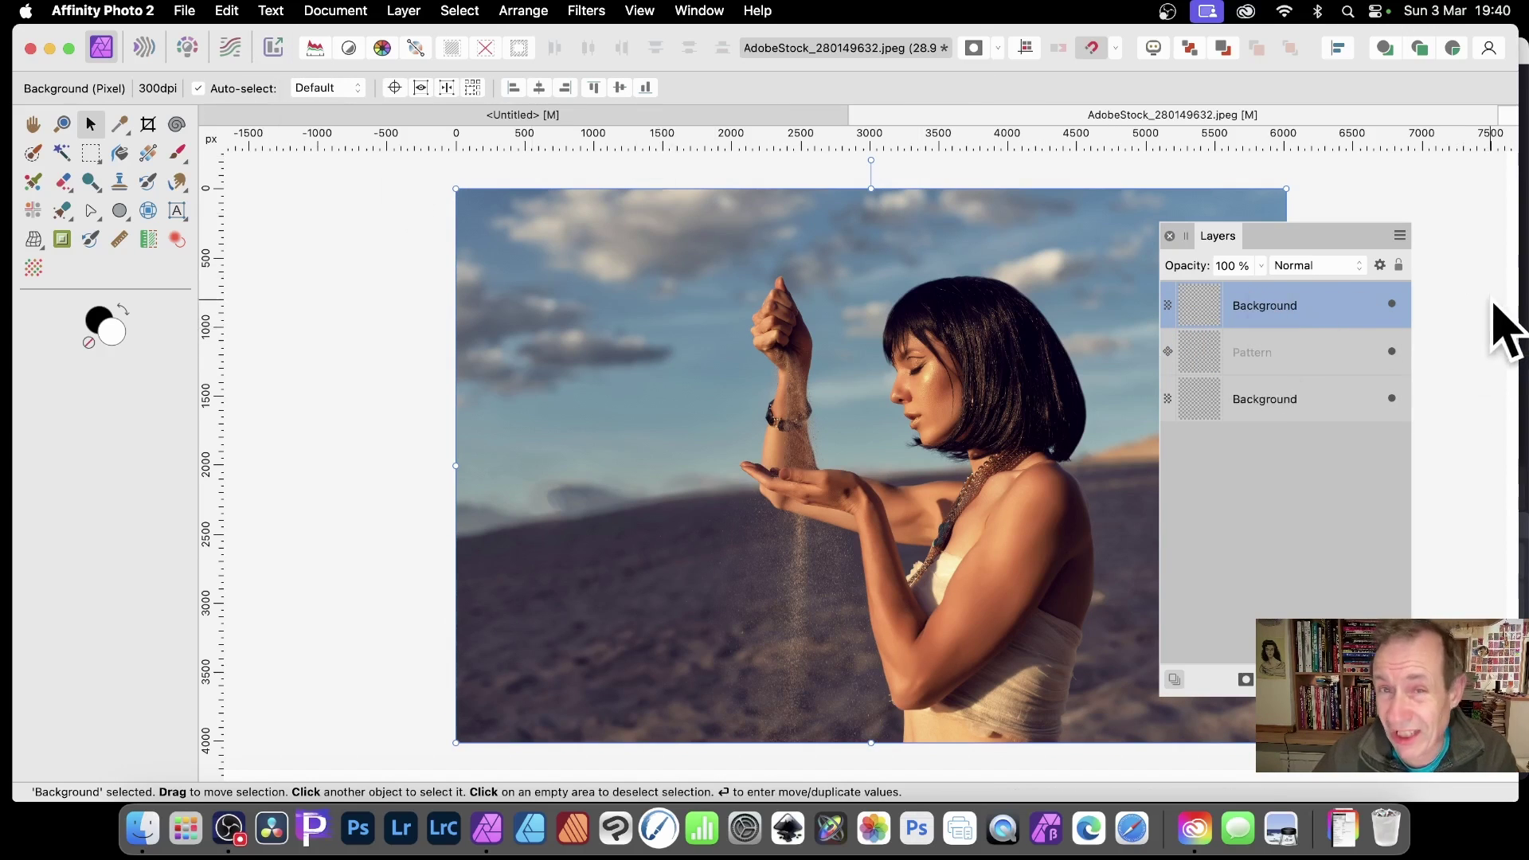
click(585, 11)
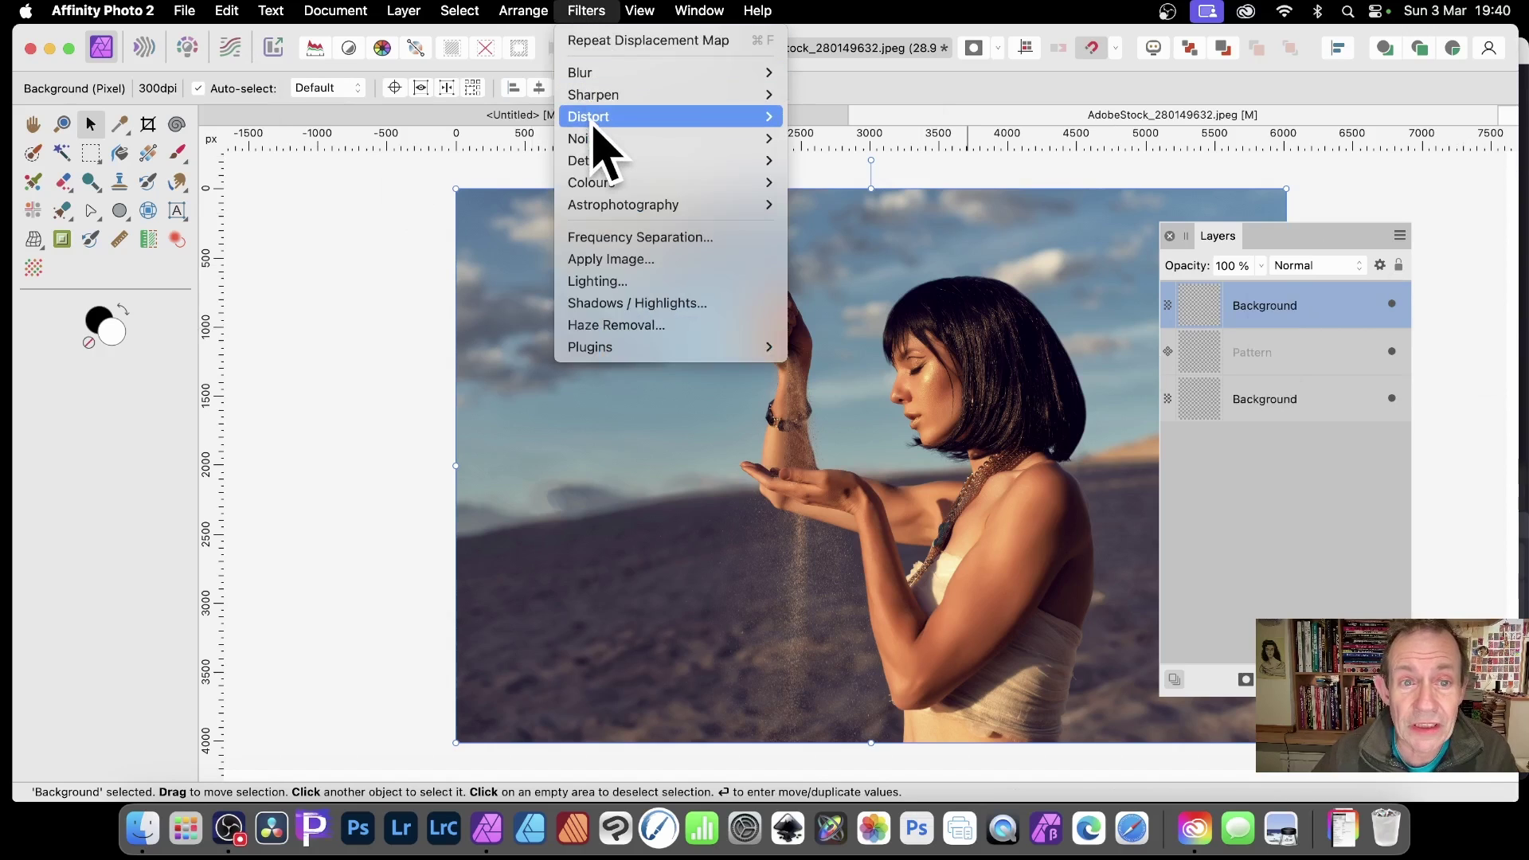
mouse_move(594, 117)
click(842, 360)
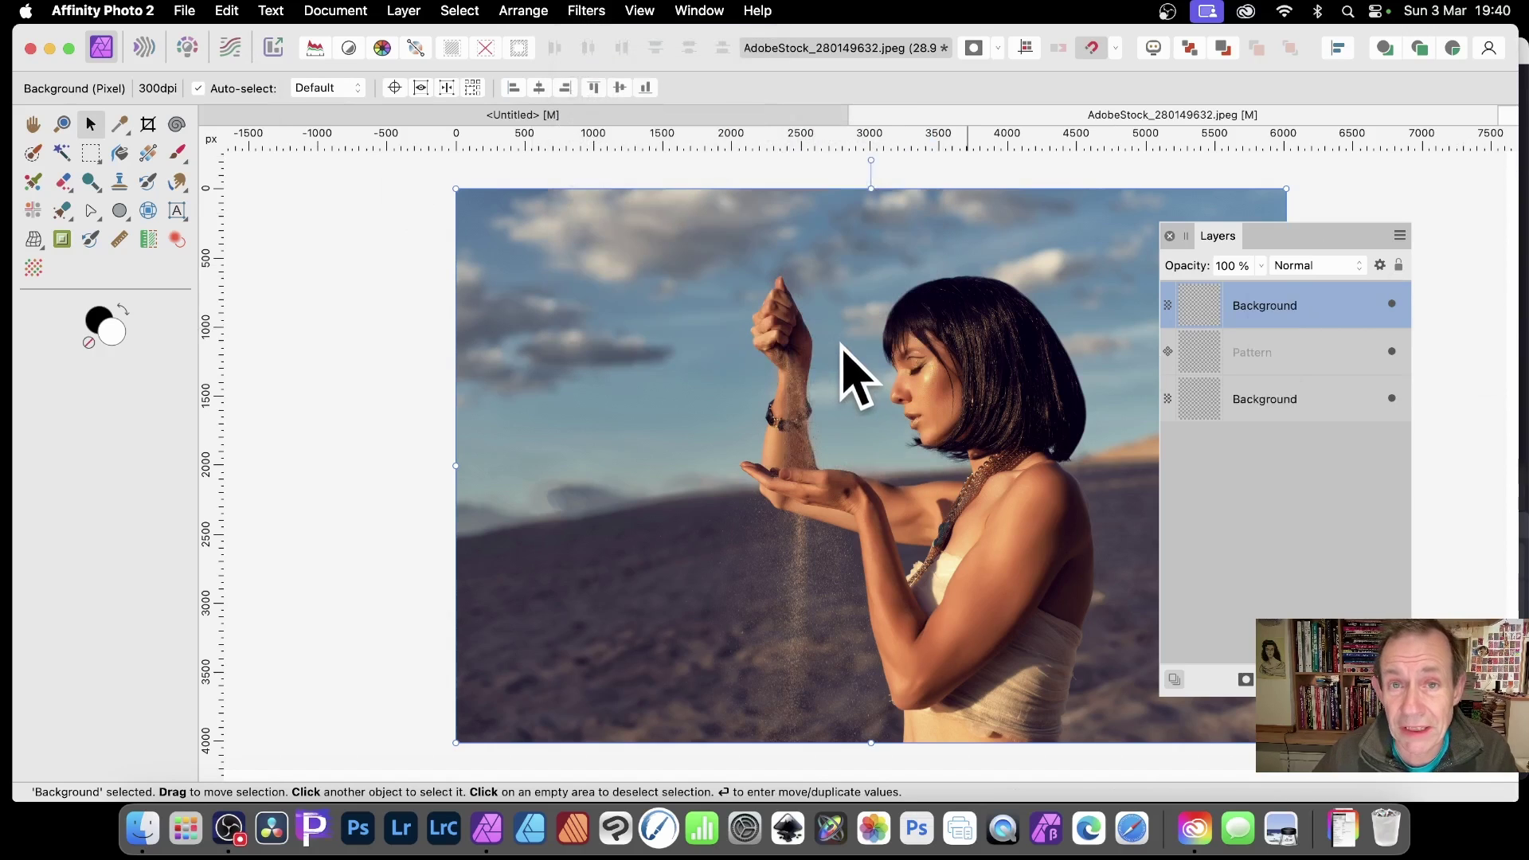
drag(1359, 546, 411, 267)
click(342, 434)
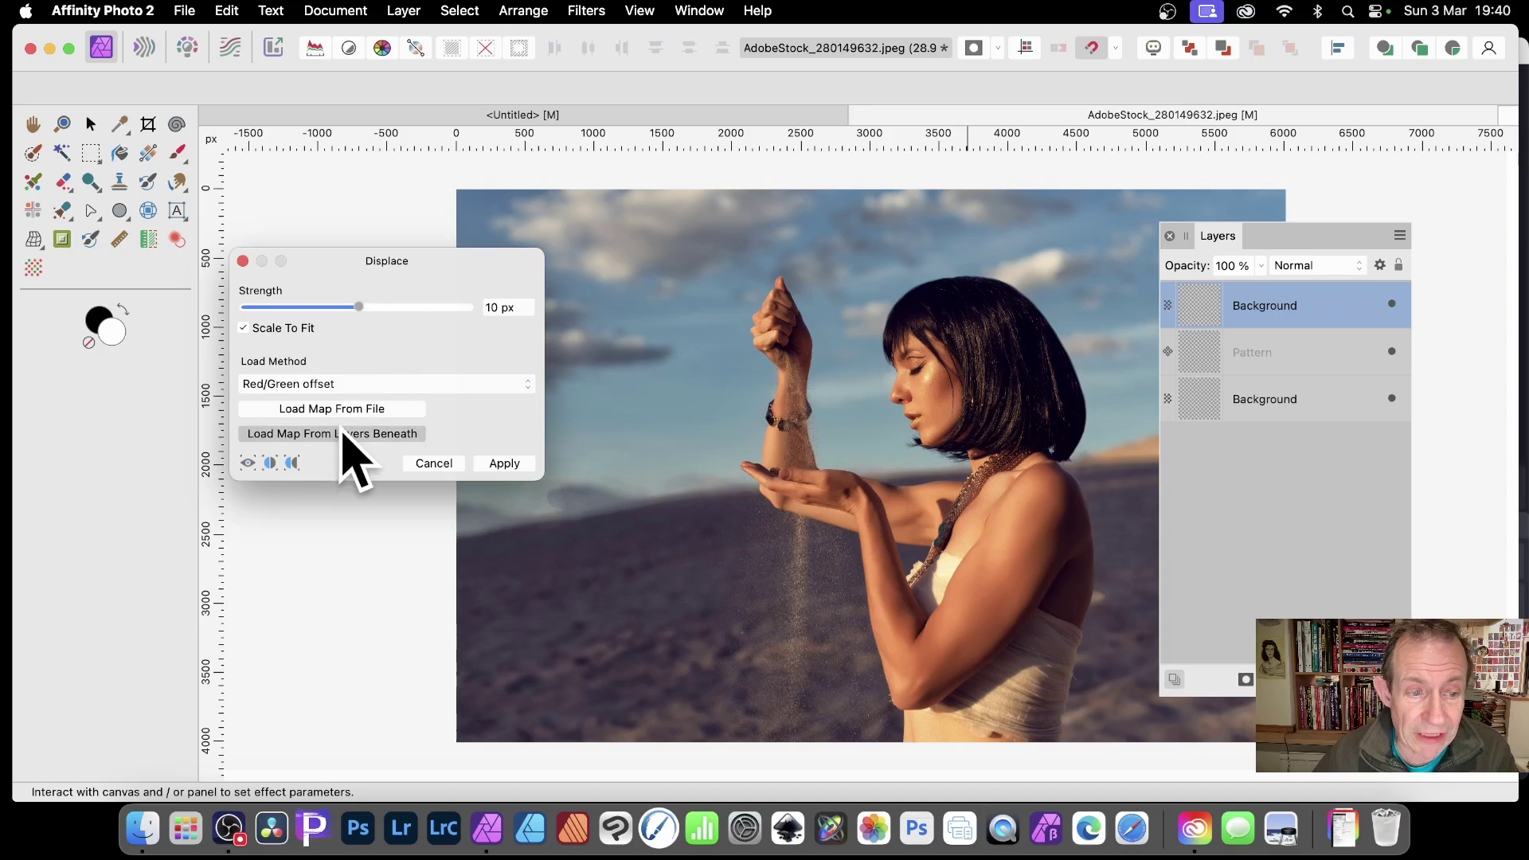
drag(362, 308, 422, 307)
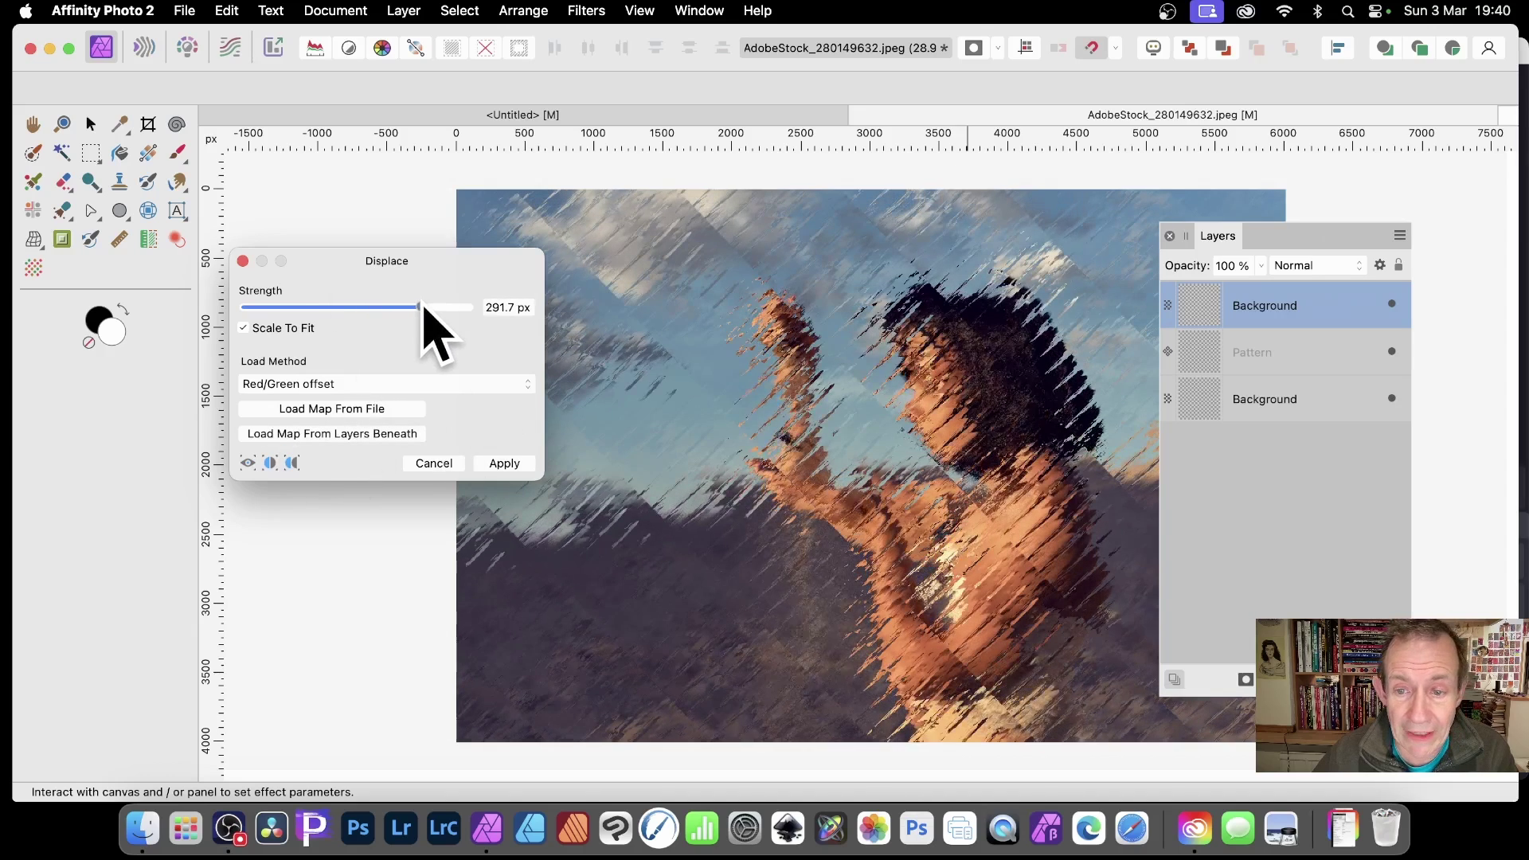
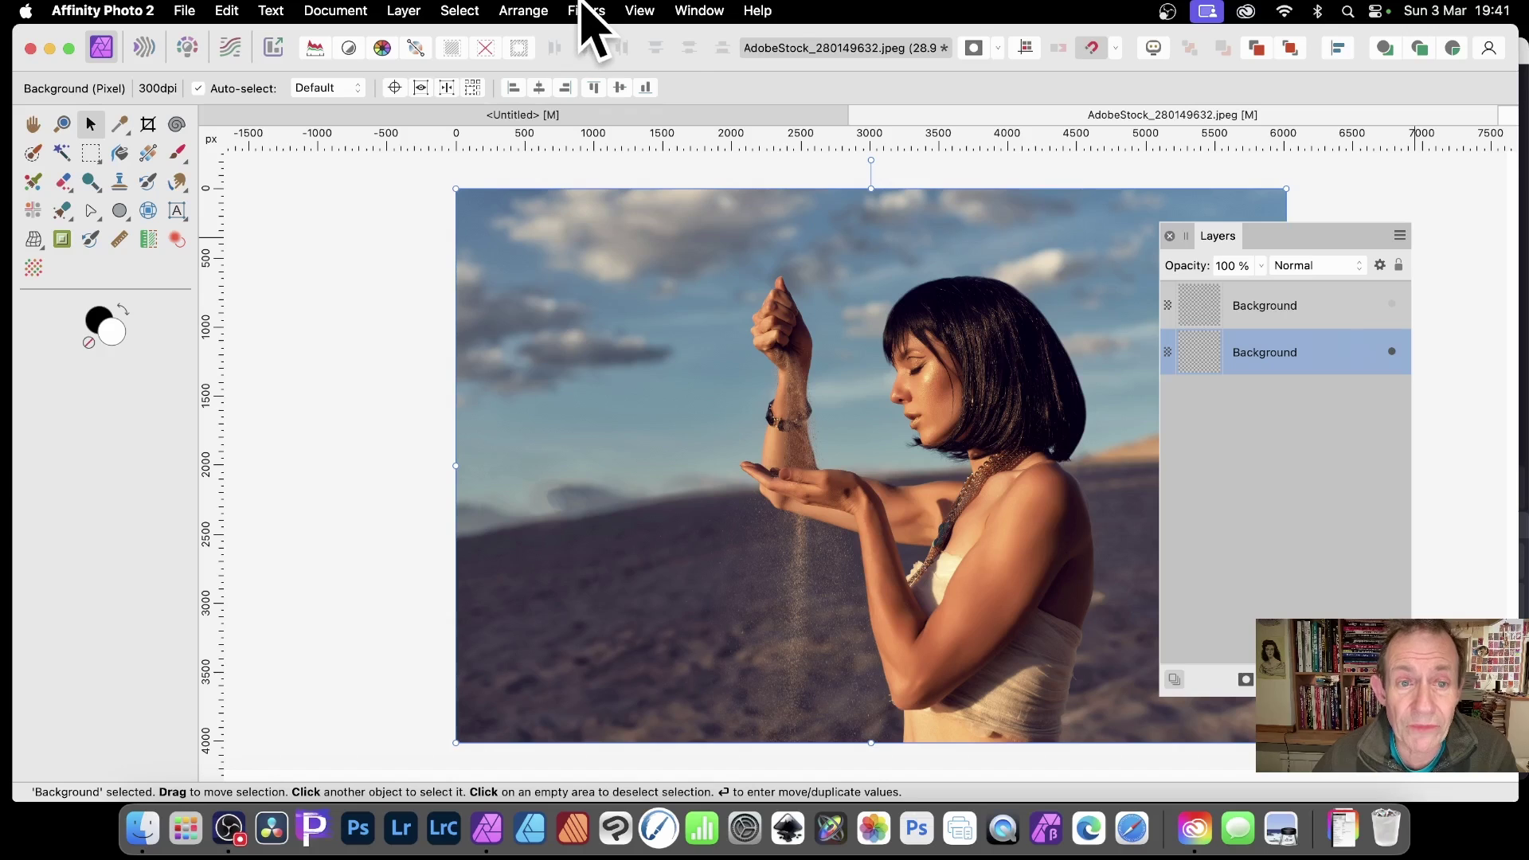
Start a Deform filter on the lower Background layer and place six pins along the woman's raised hand, wrist, arms and torso
click(585, 11)
mouse_move(599, 118)
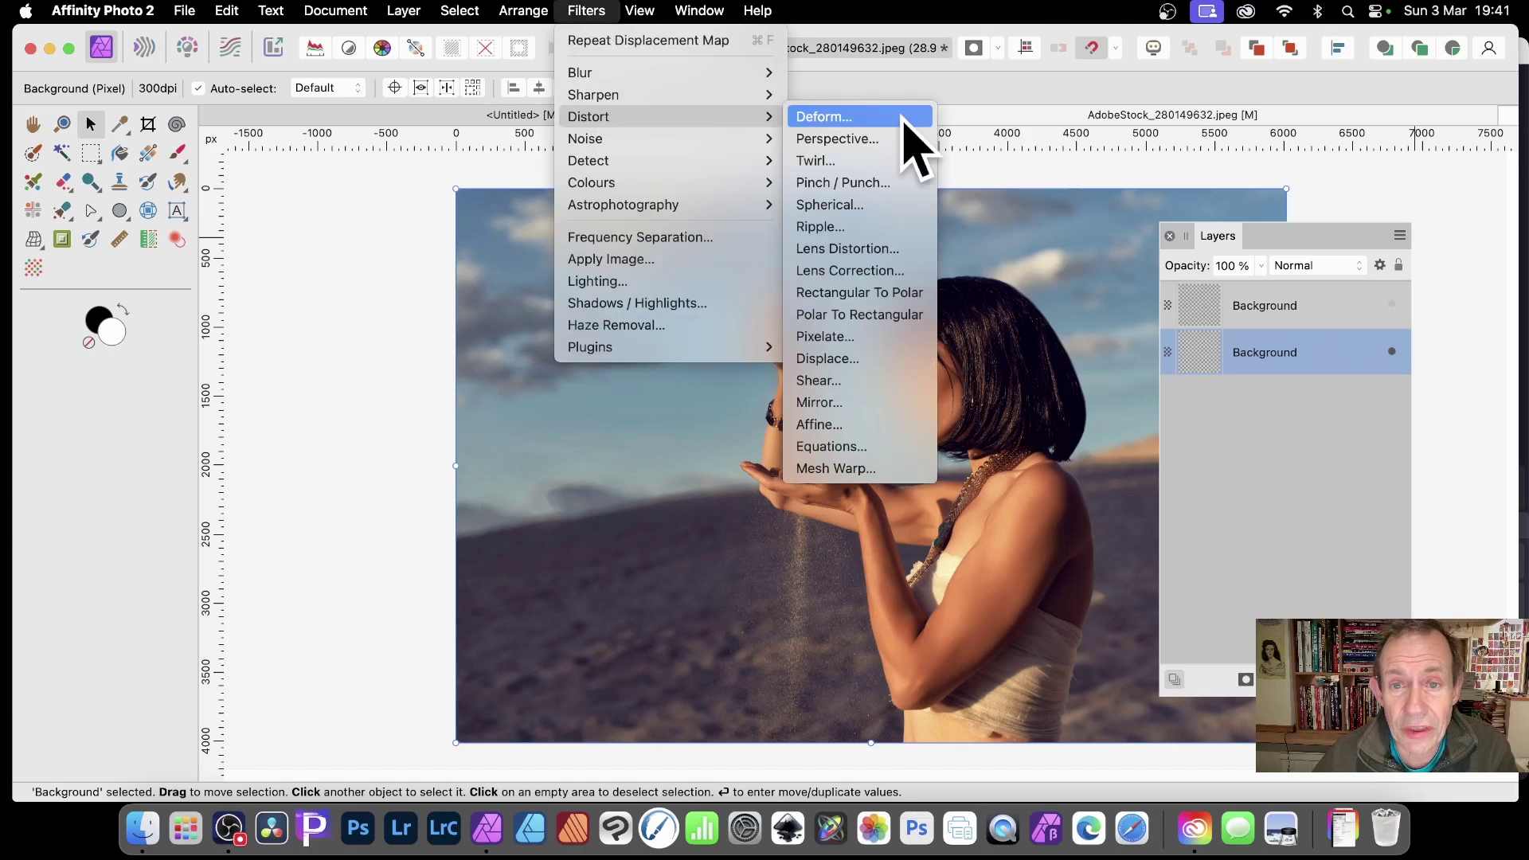
click(906, 120)
click(770, 336)
click(774, 410)
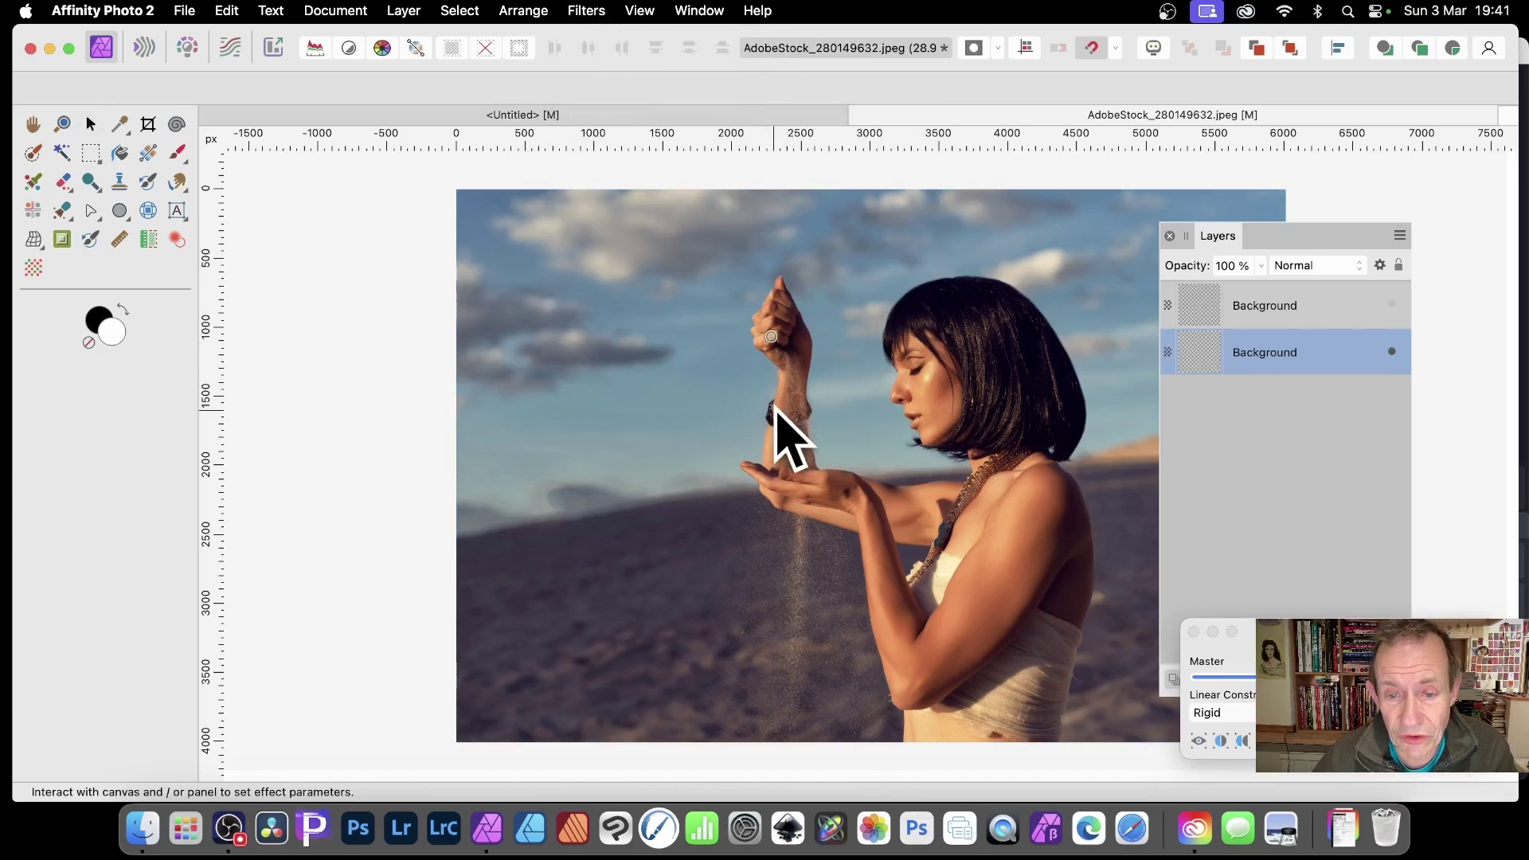
click(826, 505)
click(914, 525)
click(1005, 564)
click(973, 620)
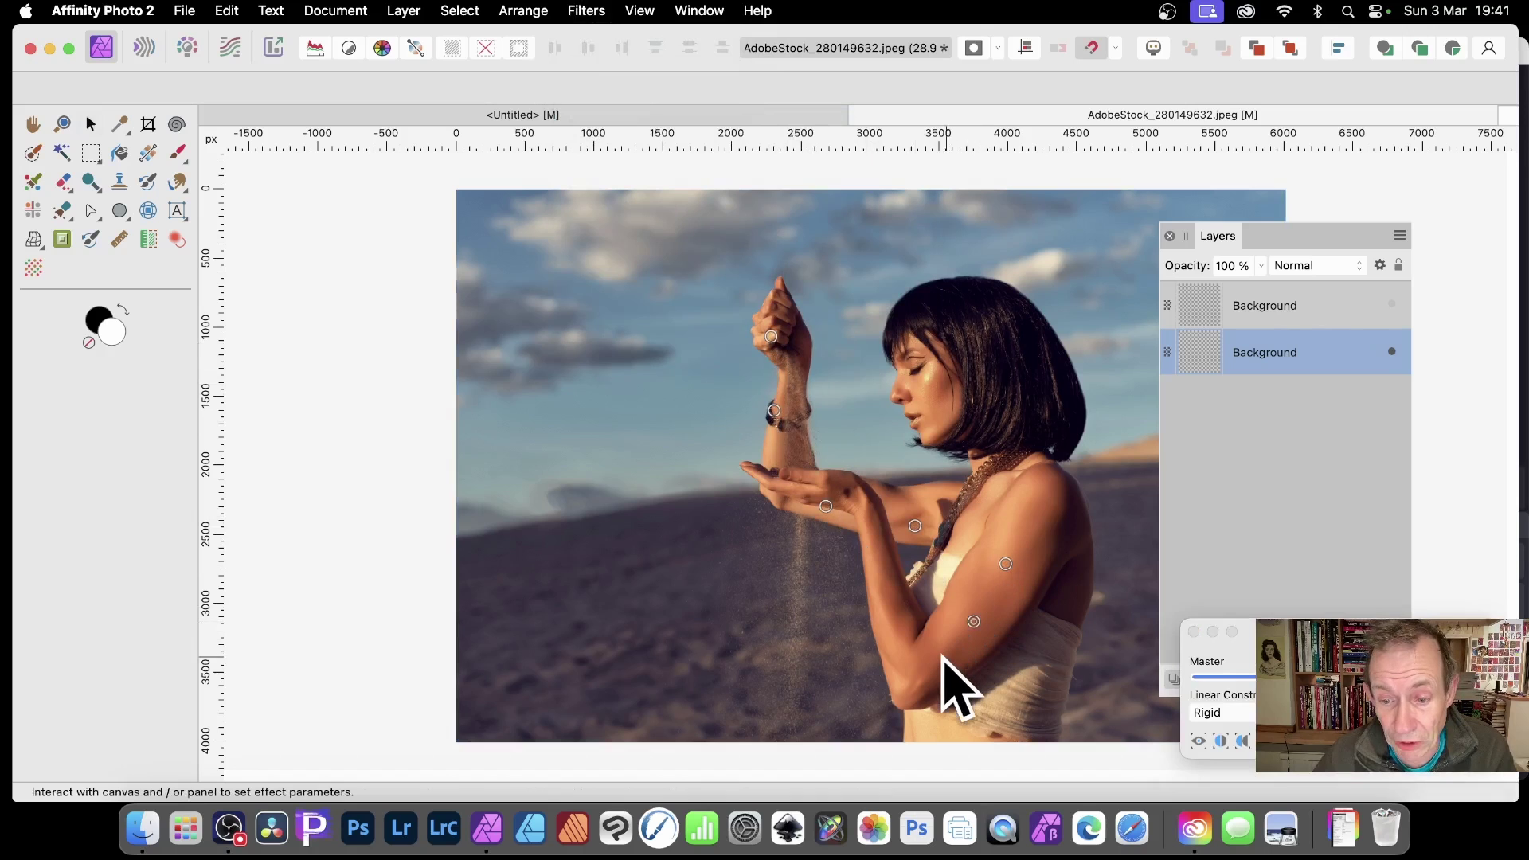
Pull new deform points at the elbow, dune horizon and sand far from their positions and apply the strong warp
mouse_move(937, 661)
mouse_down()
mouse_move(730, 607)
mouse_move(563, 740)
mouse_move(421, 751)
mouse_up()
drag(664, 486, 935, 247)
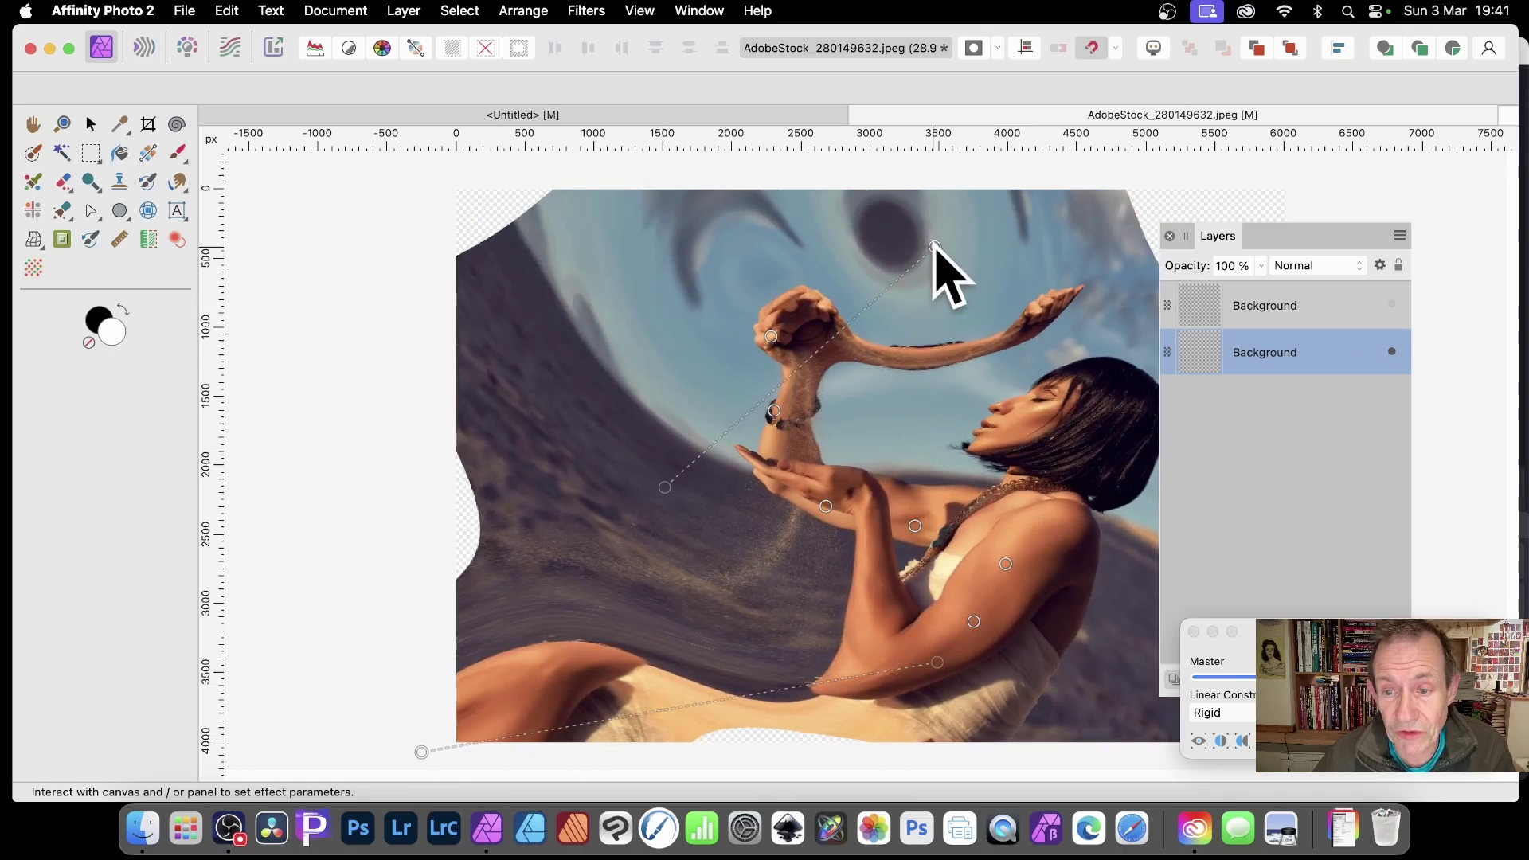
click(981, 471)
drag(981, 470, 1142, 586)
key(ctrl+z)
drag(813, 562, 740, 687)
key(v)
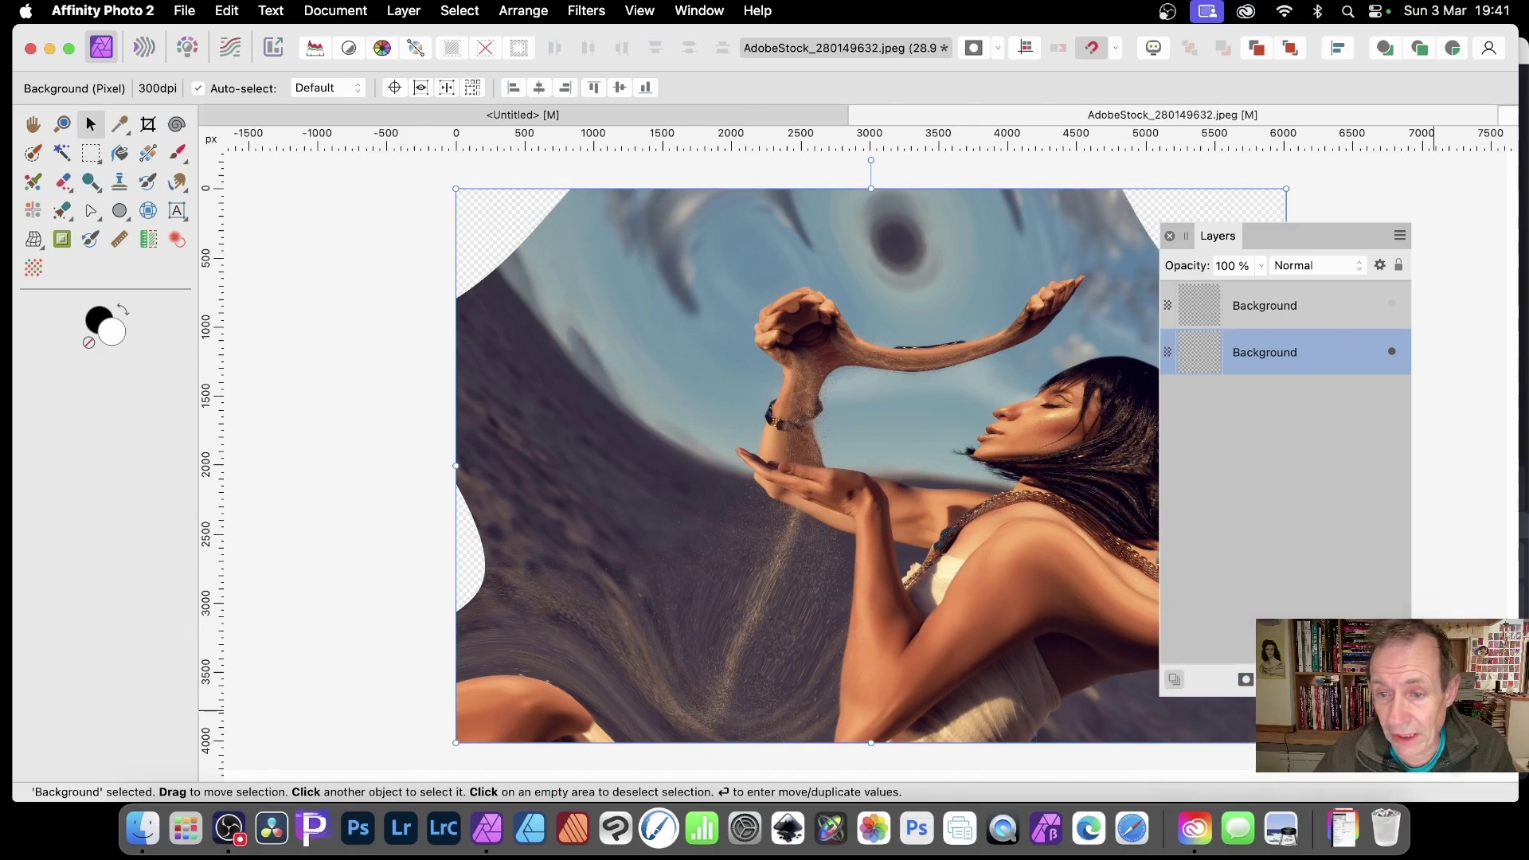
Apply a strong Zoom Blur to the warped lower Background layer and select the upper Background layer
click(574, 10)
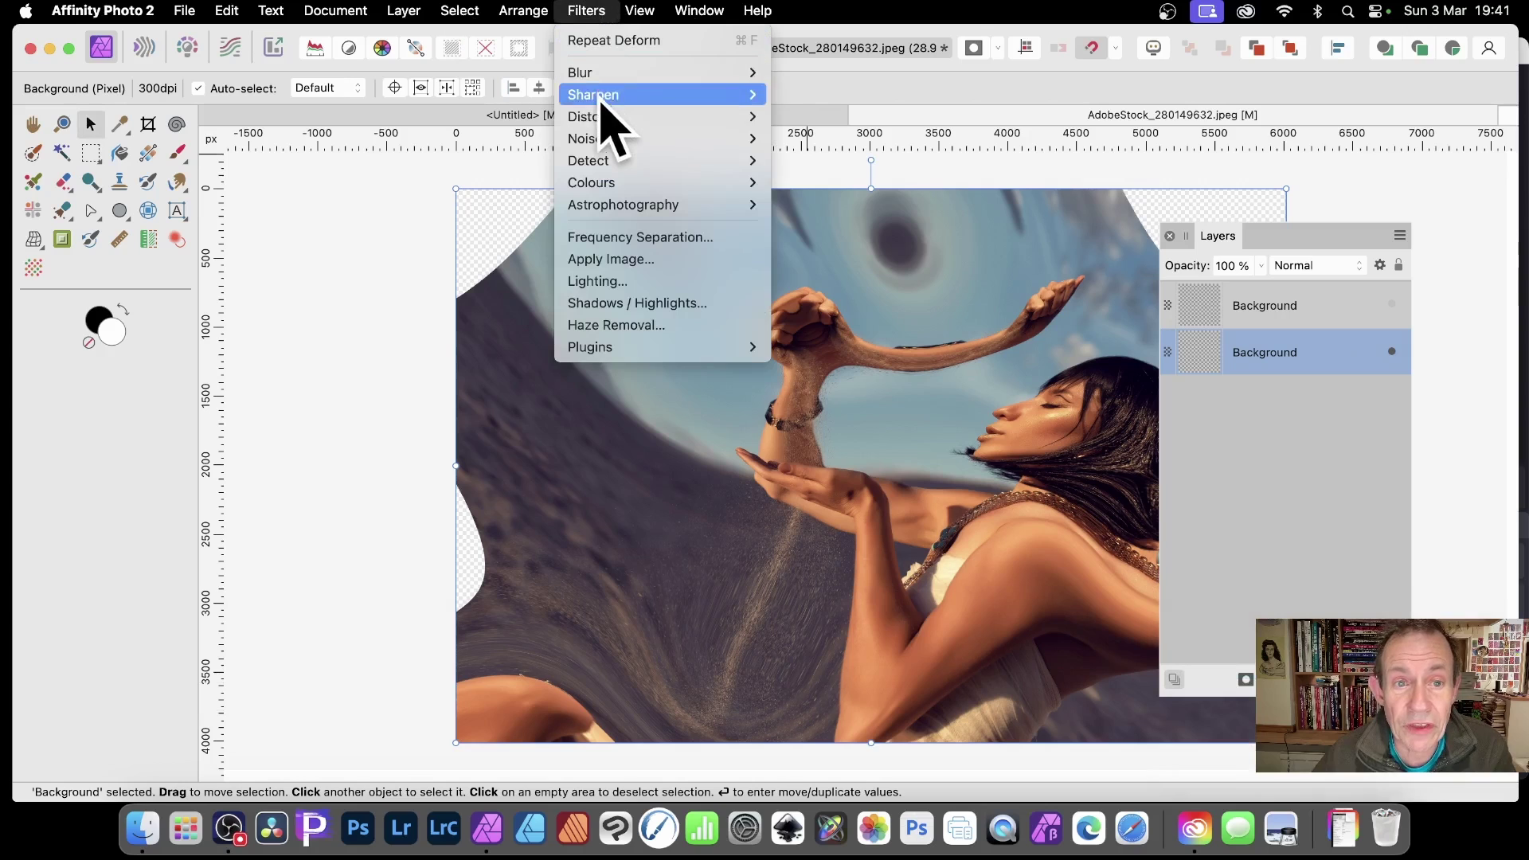
mouse_move(601, 120)
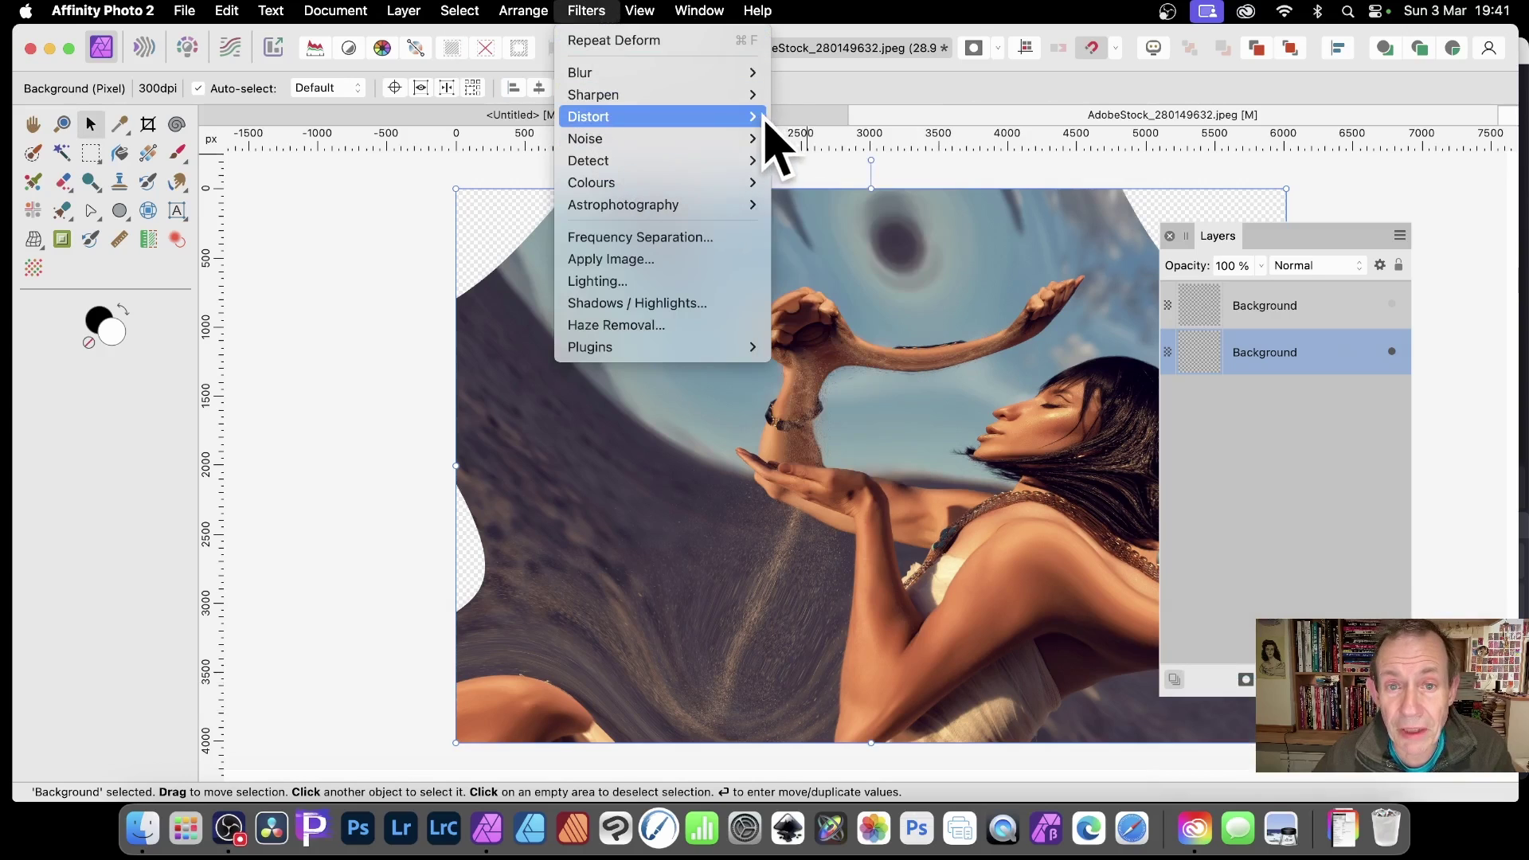
mouse_move(736, 72)
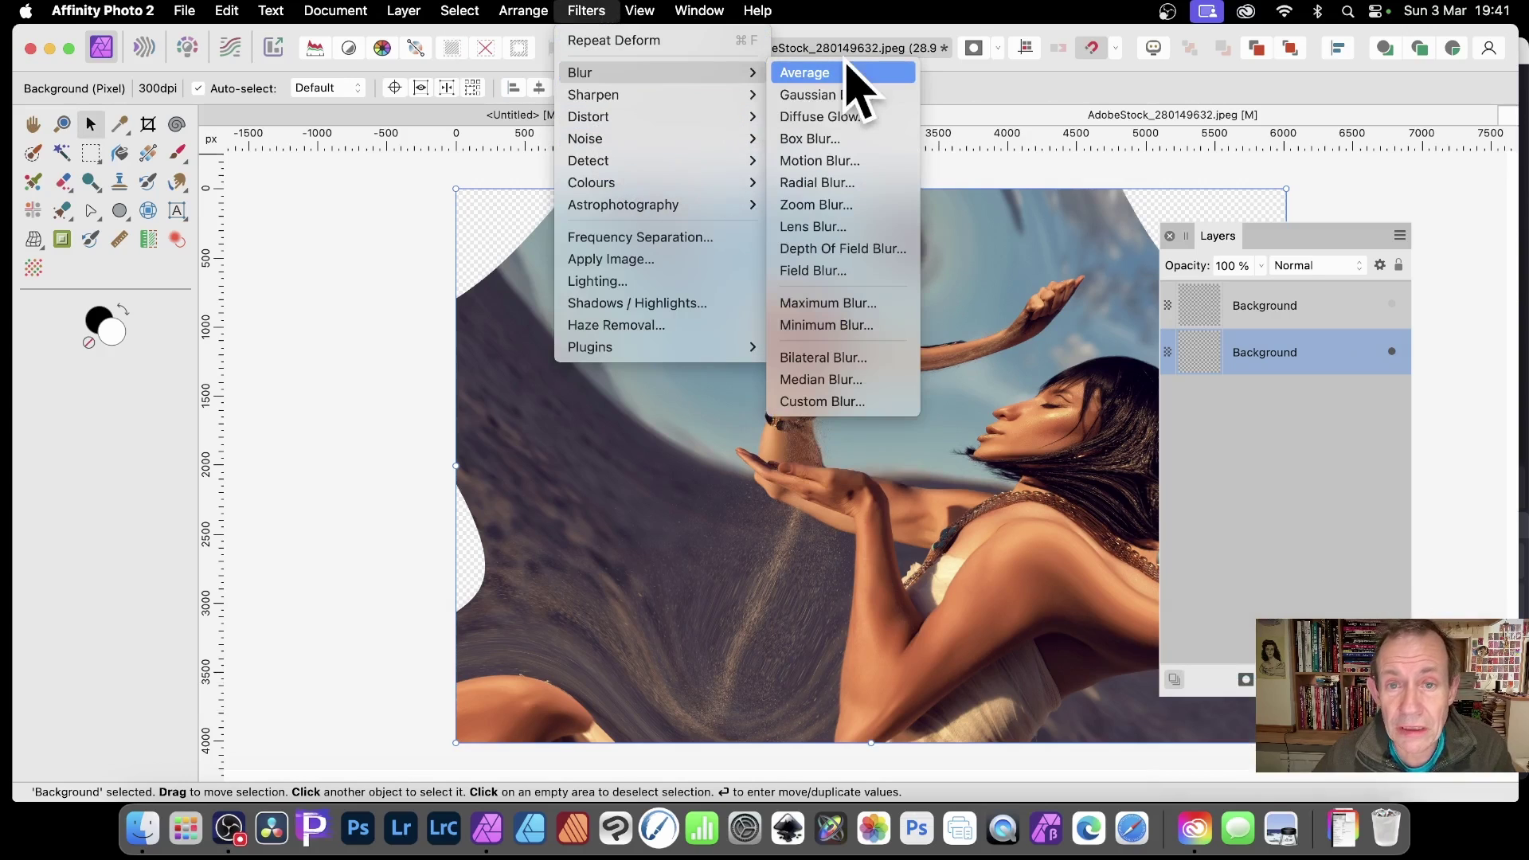
click(839, 209)
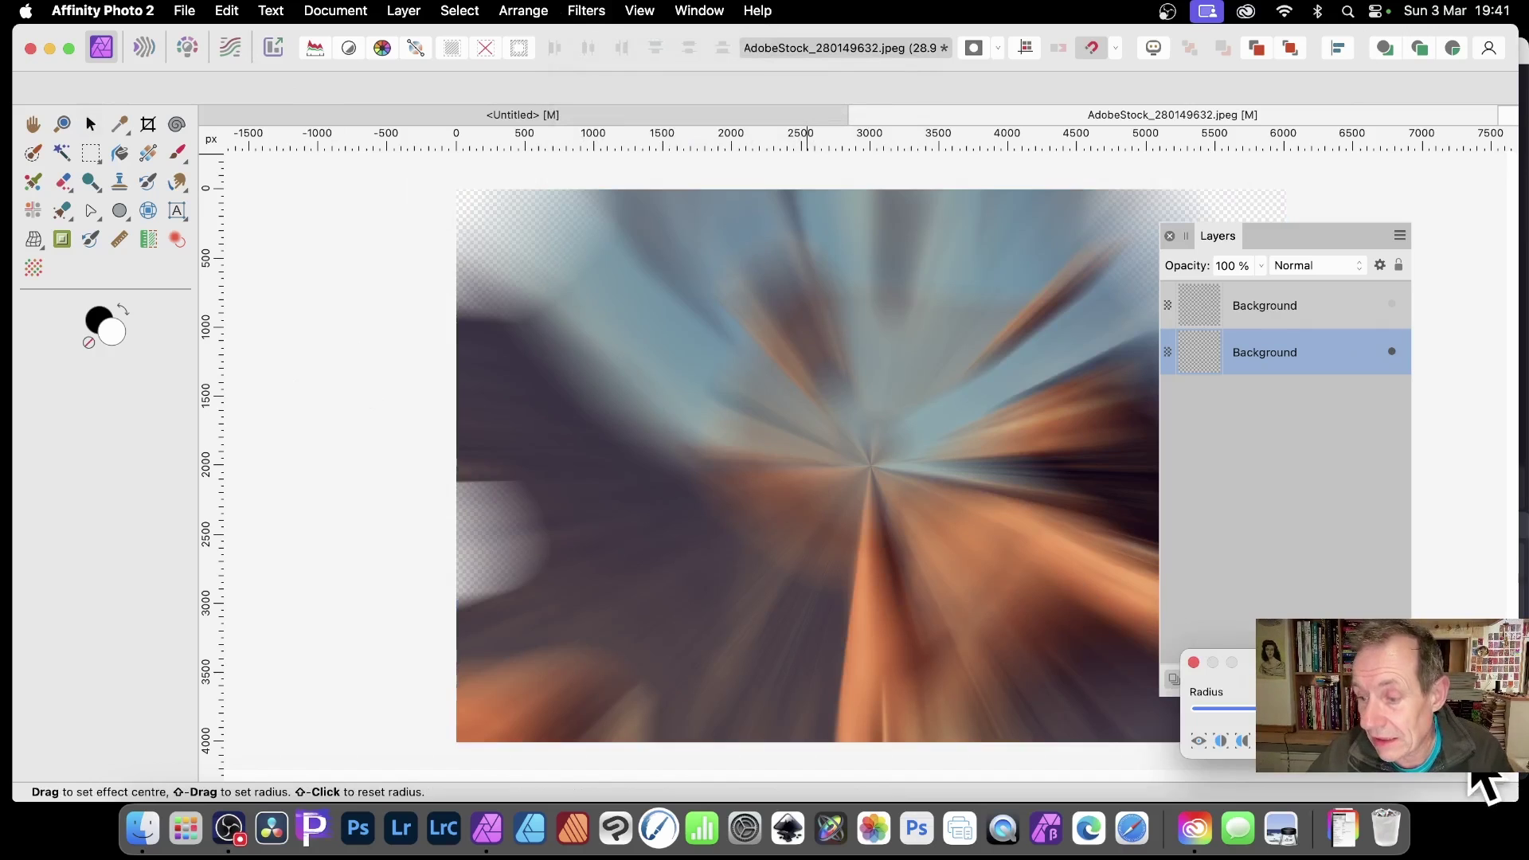
key(Return)
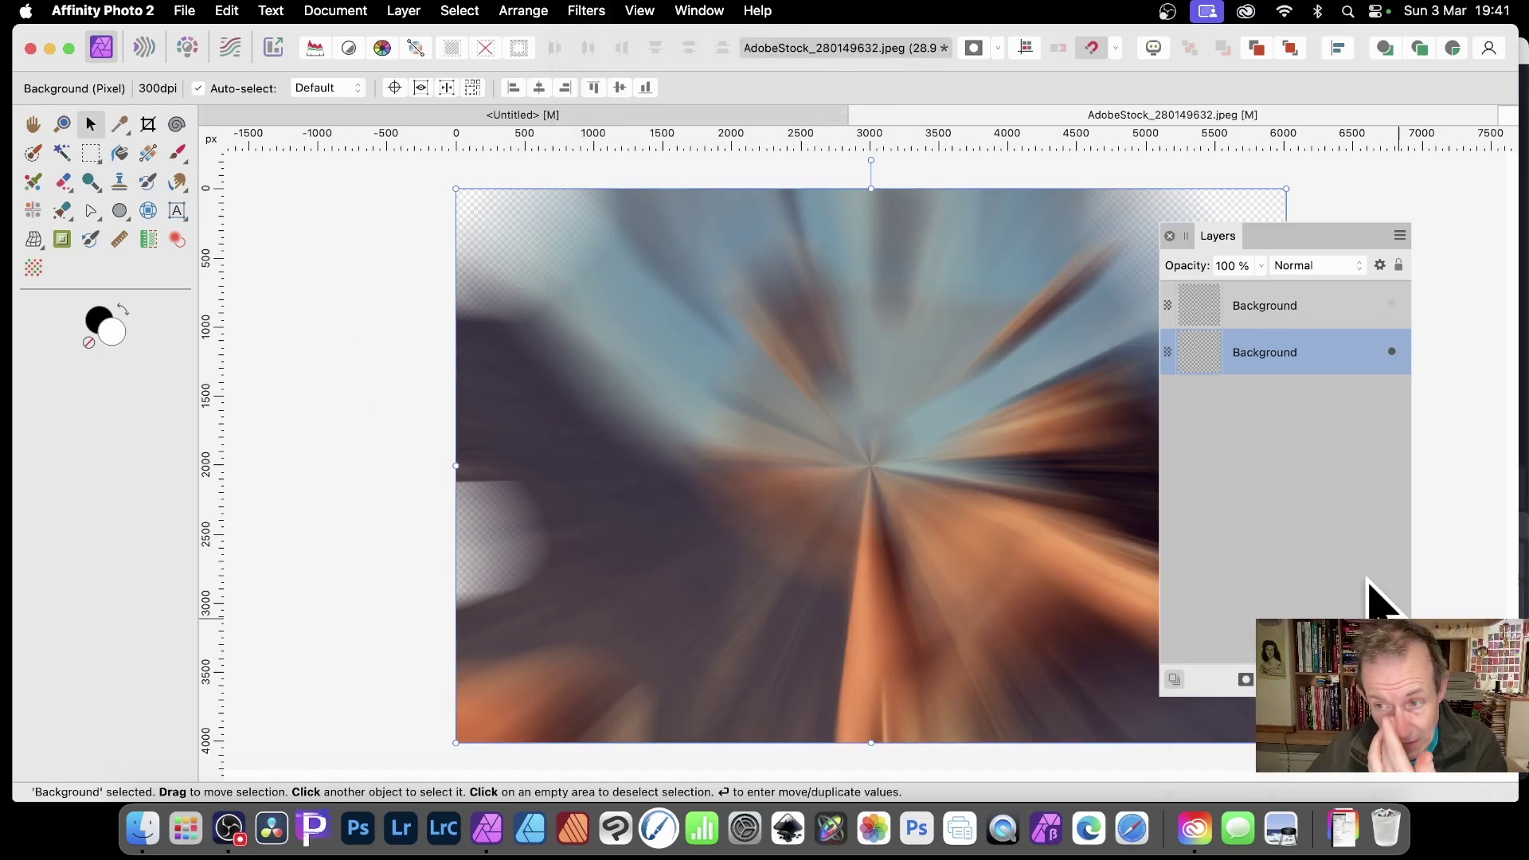
click(1258, 320)
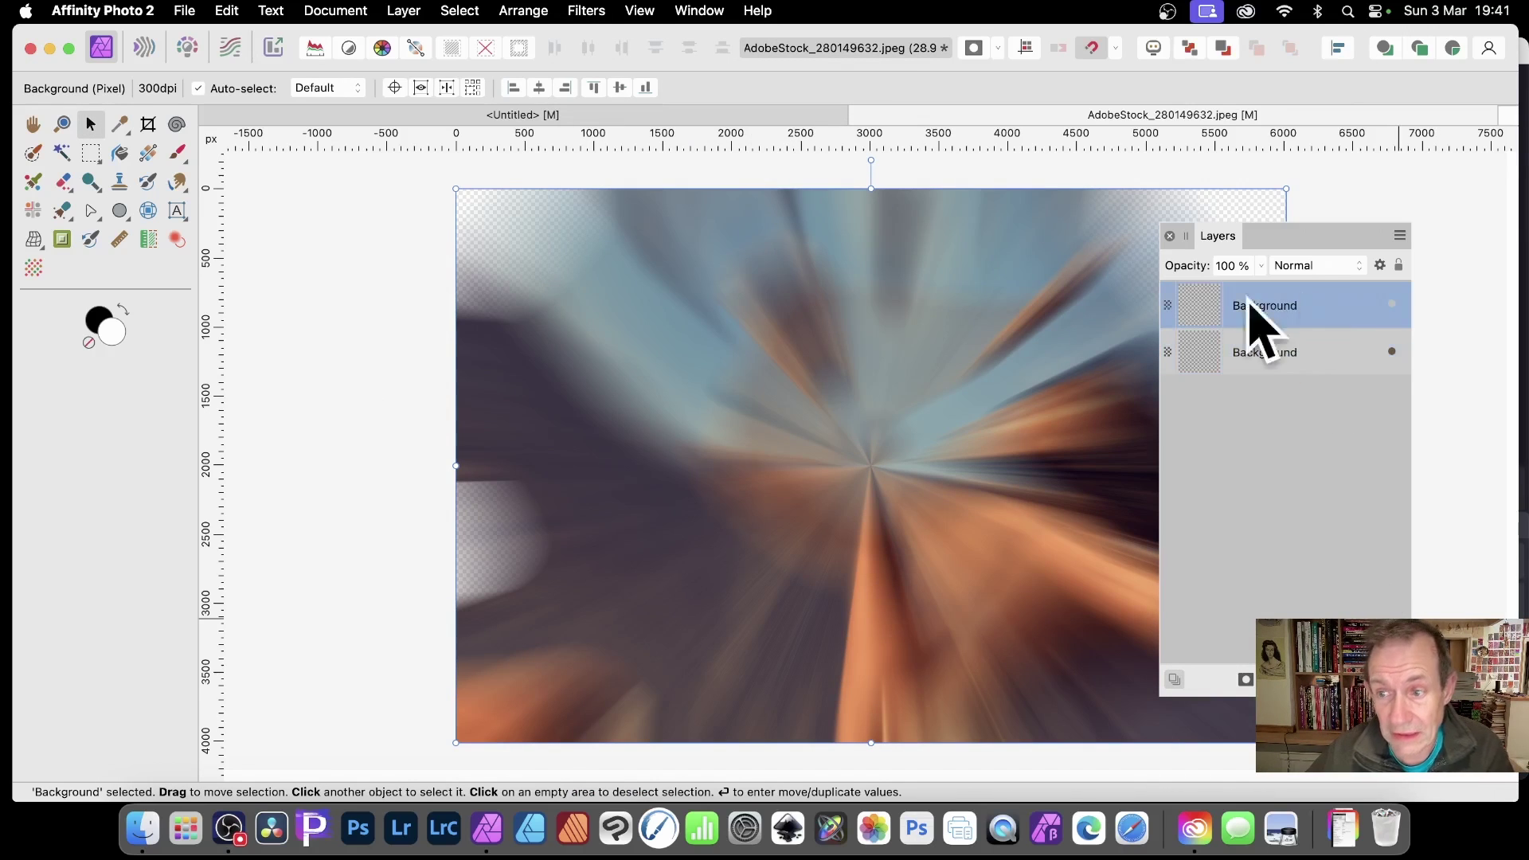
Show the upper Background layer and displace it with the map from the layers beneath at 512 px strength
click(1392, 305)
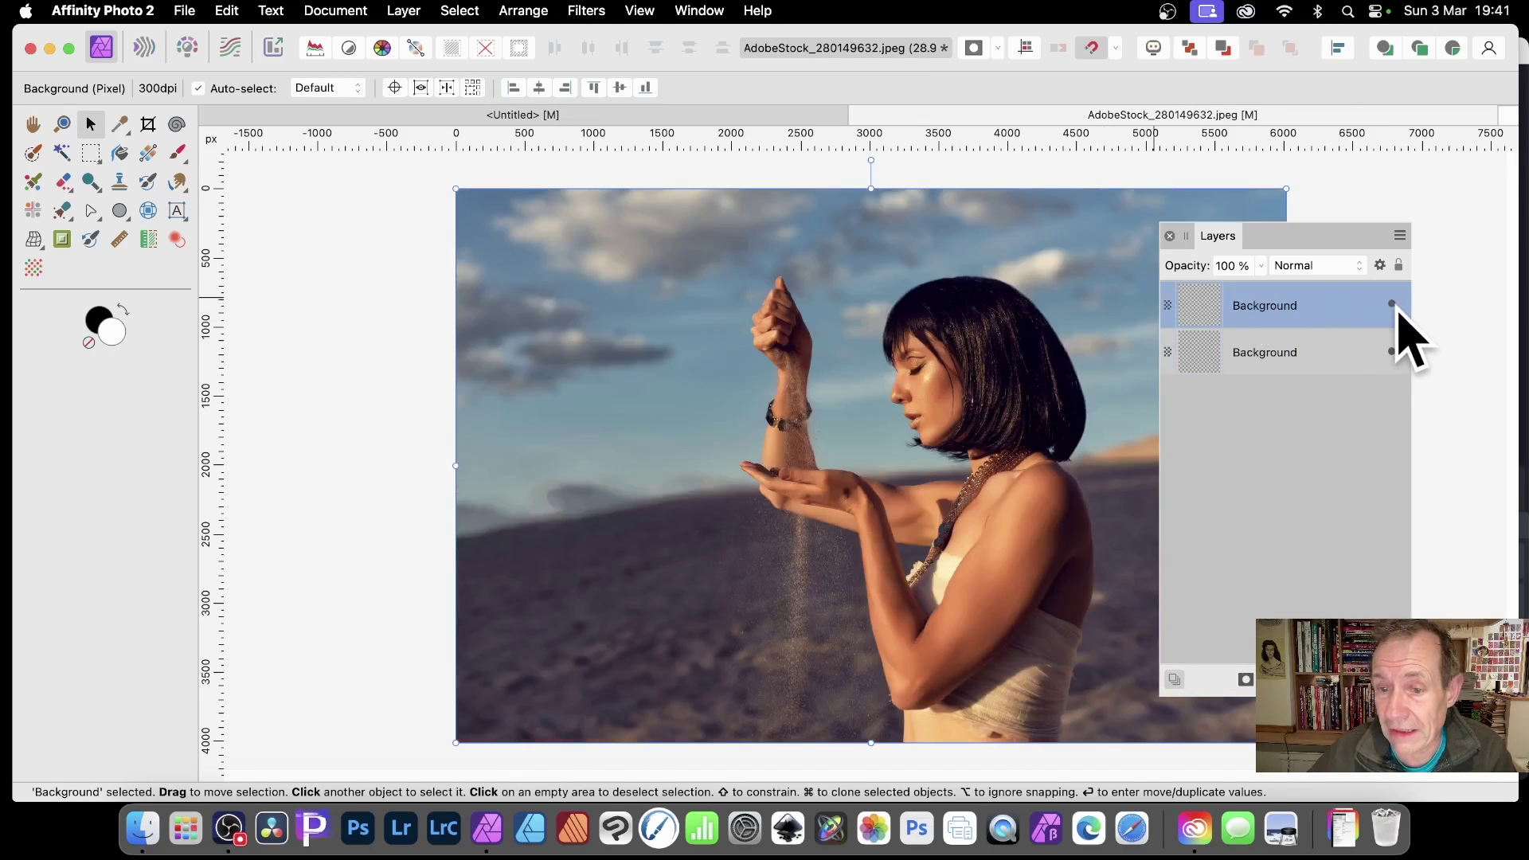
click(576, 11)
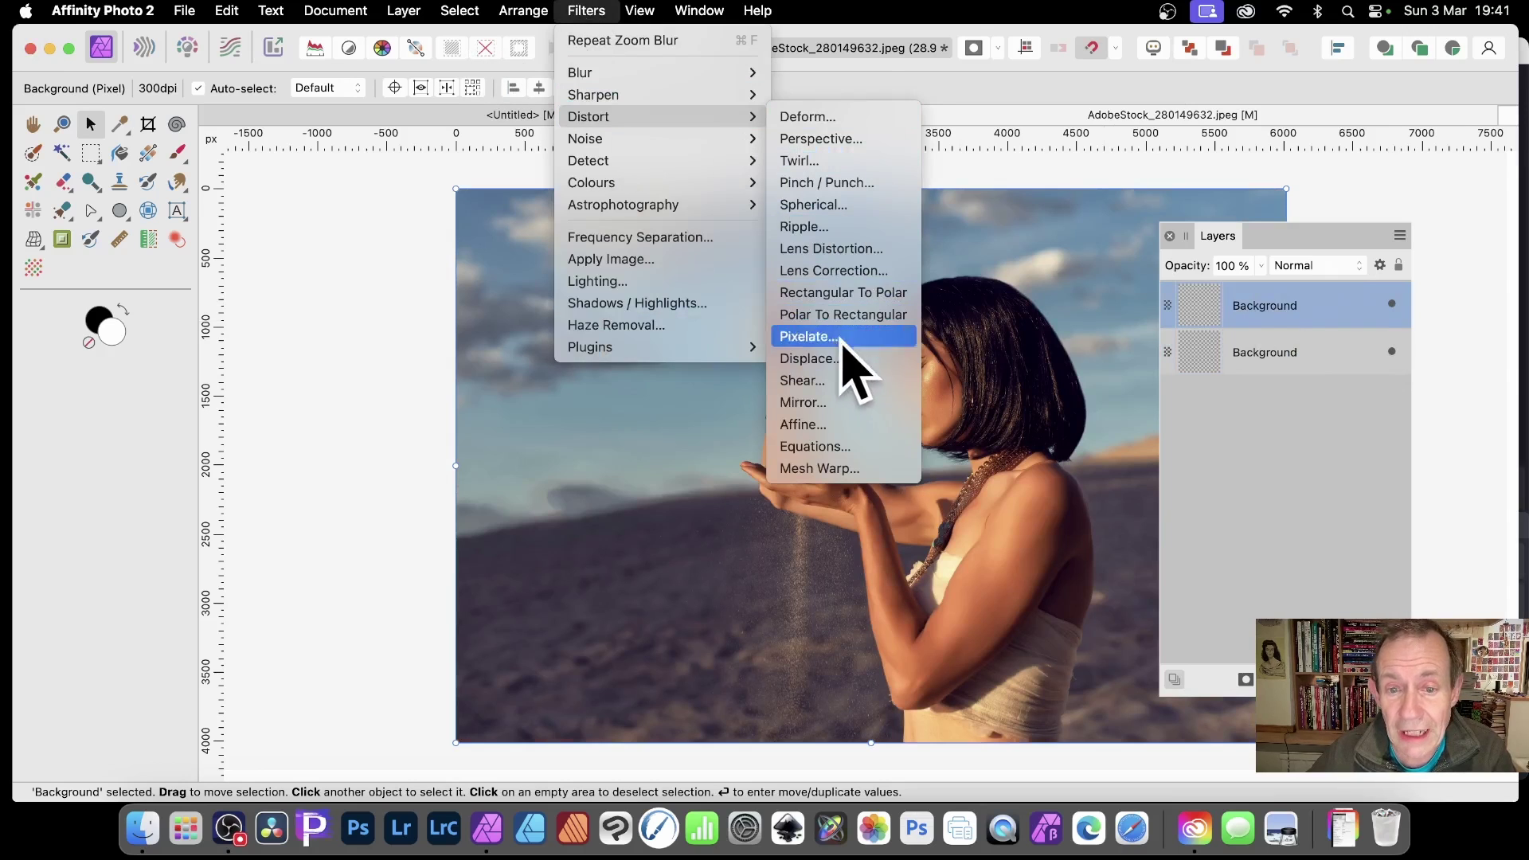
click(838, 361)
drag(1317, 546, 1222, 257)
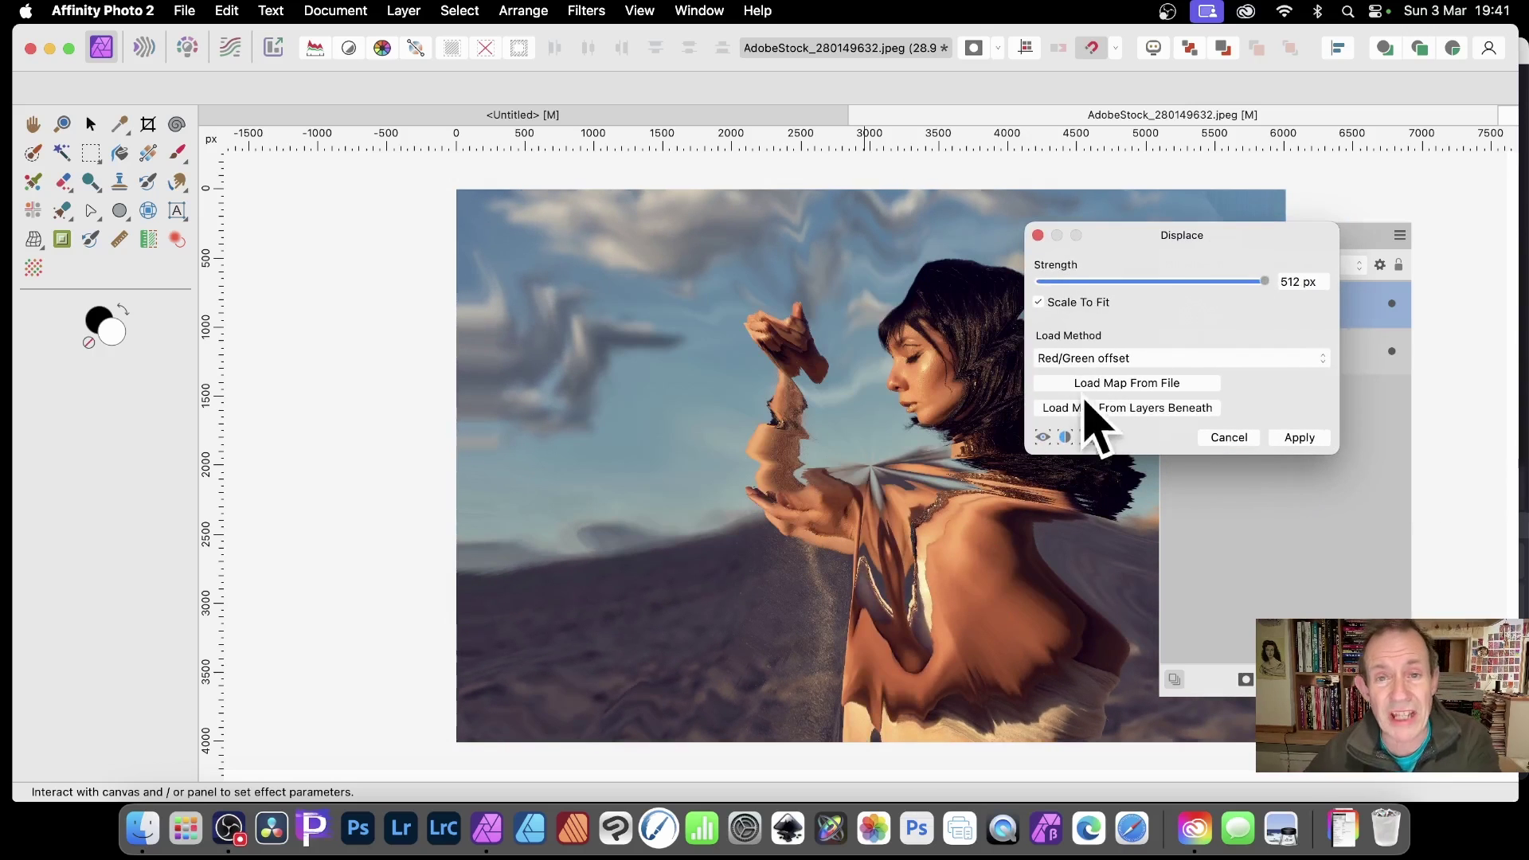
click(1293, 436)
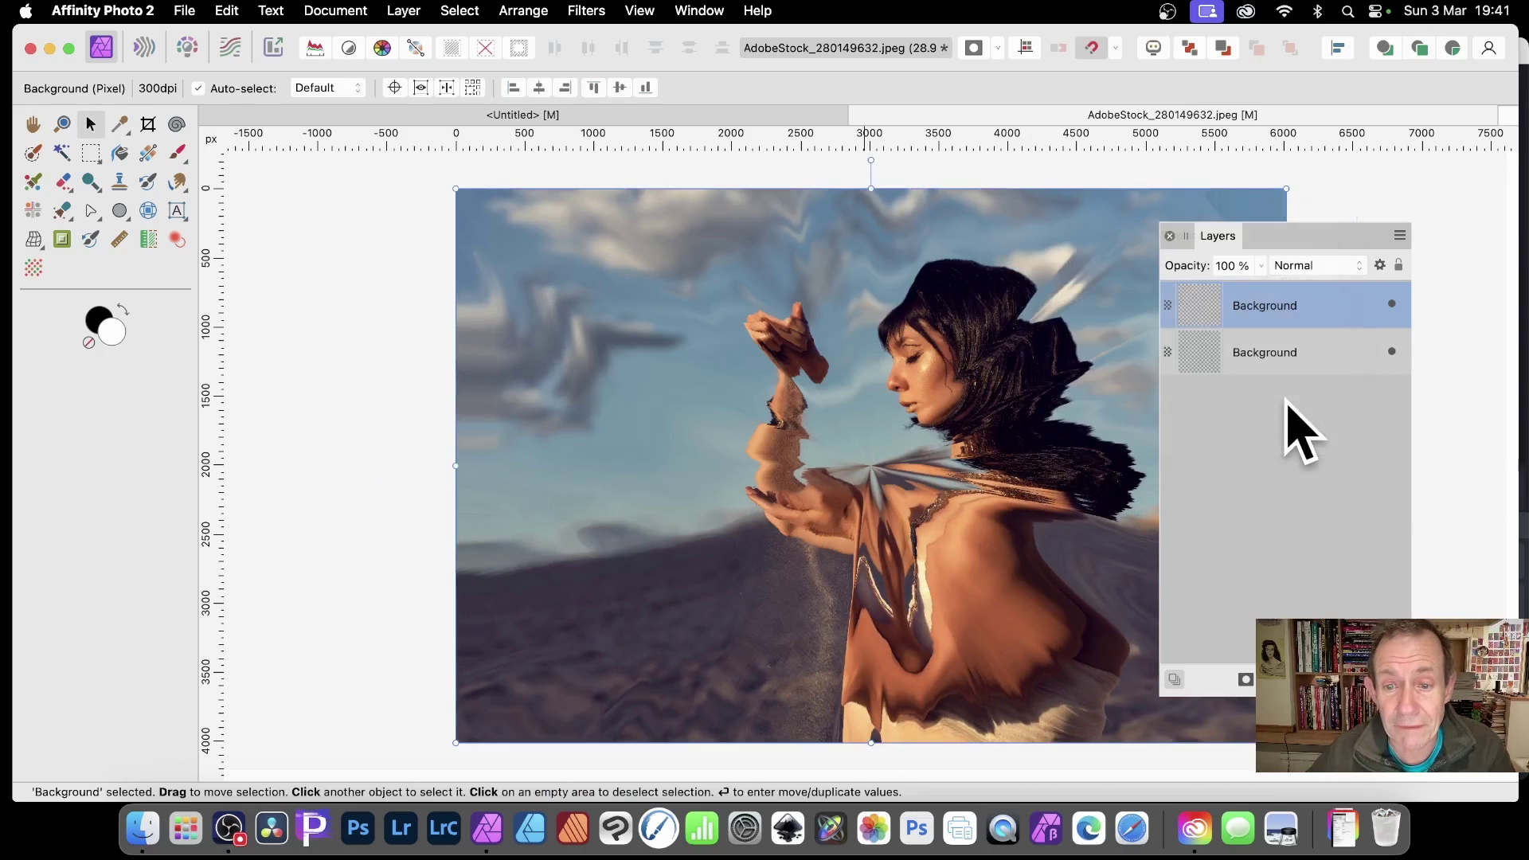
Repeat the displacement map filter two more times on the upper Background layer
click(587, 10)
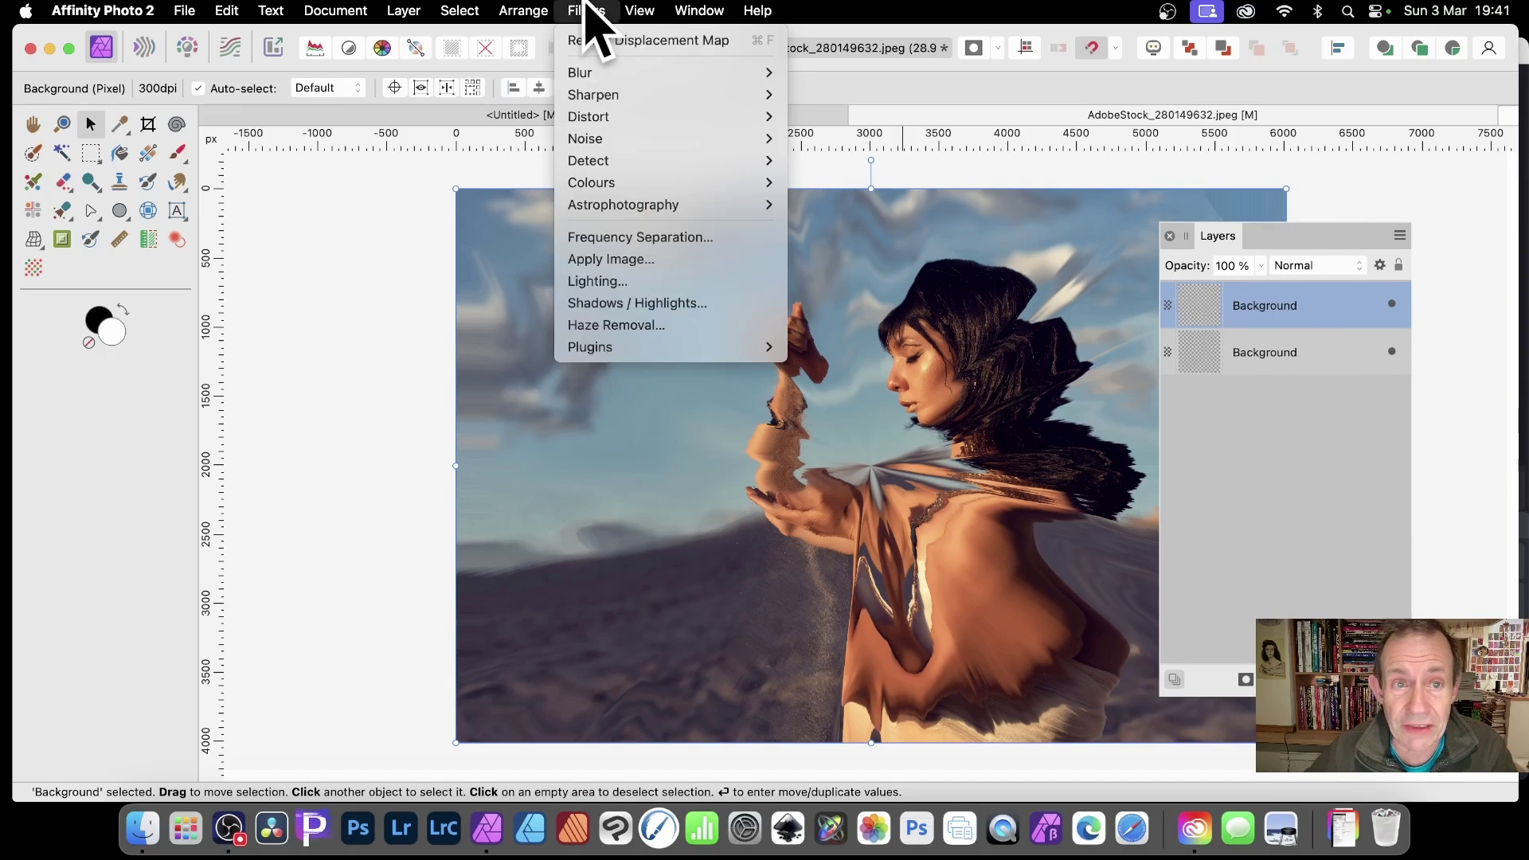
click(588, 8)
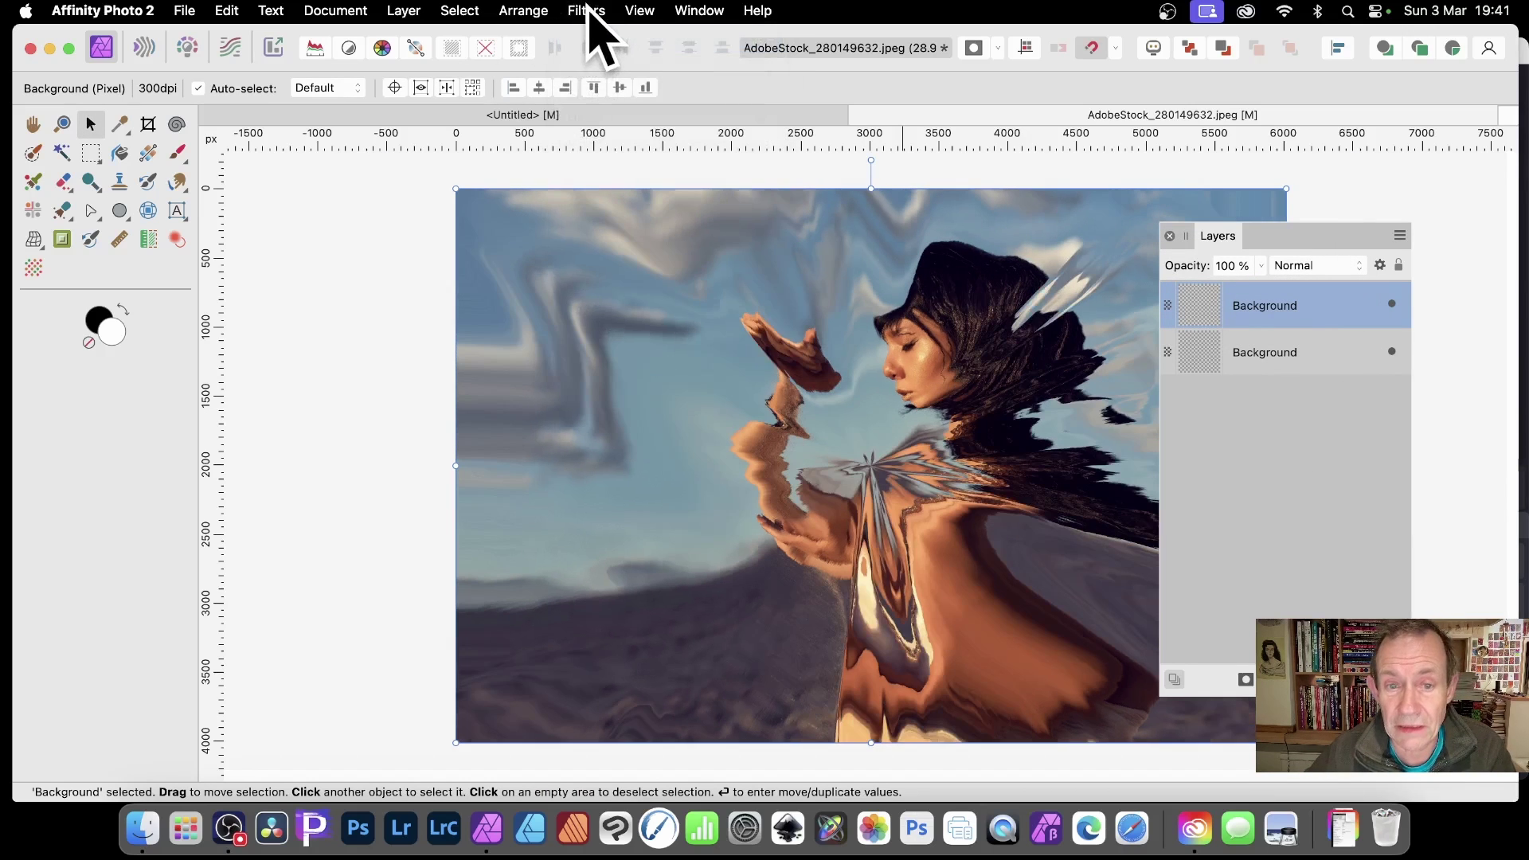
click(587, 10)
click(599, 41)
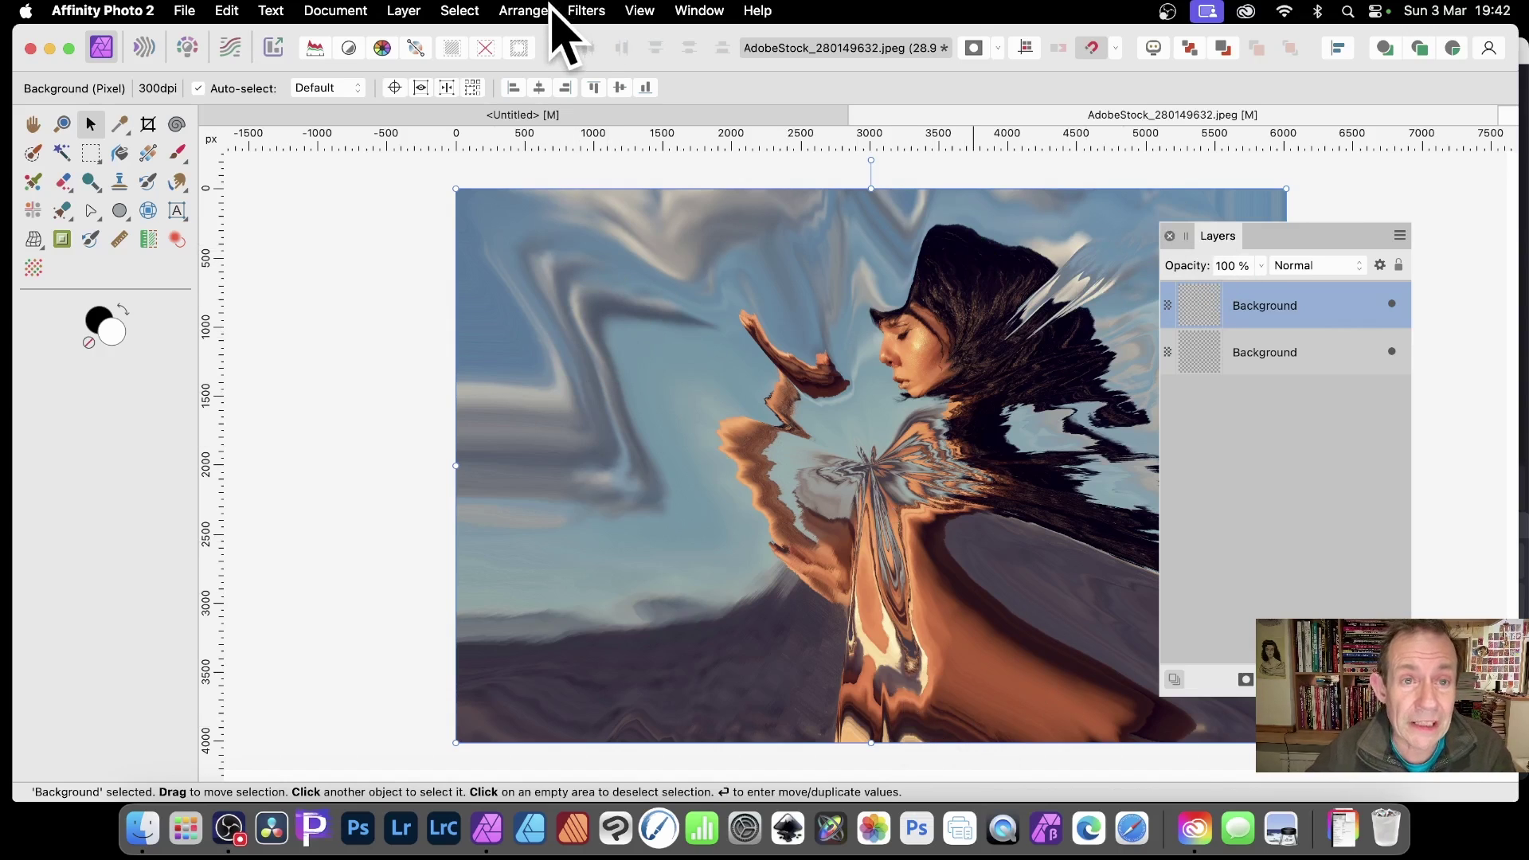
Fade the last displacement to 53 % with the Difference blend mode and apply it
click(405, 10)
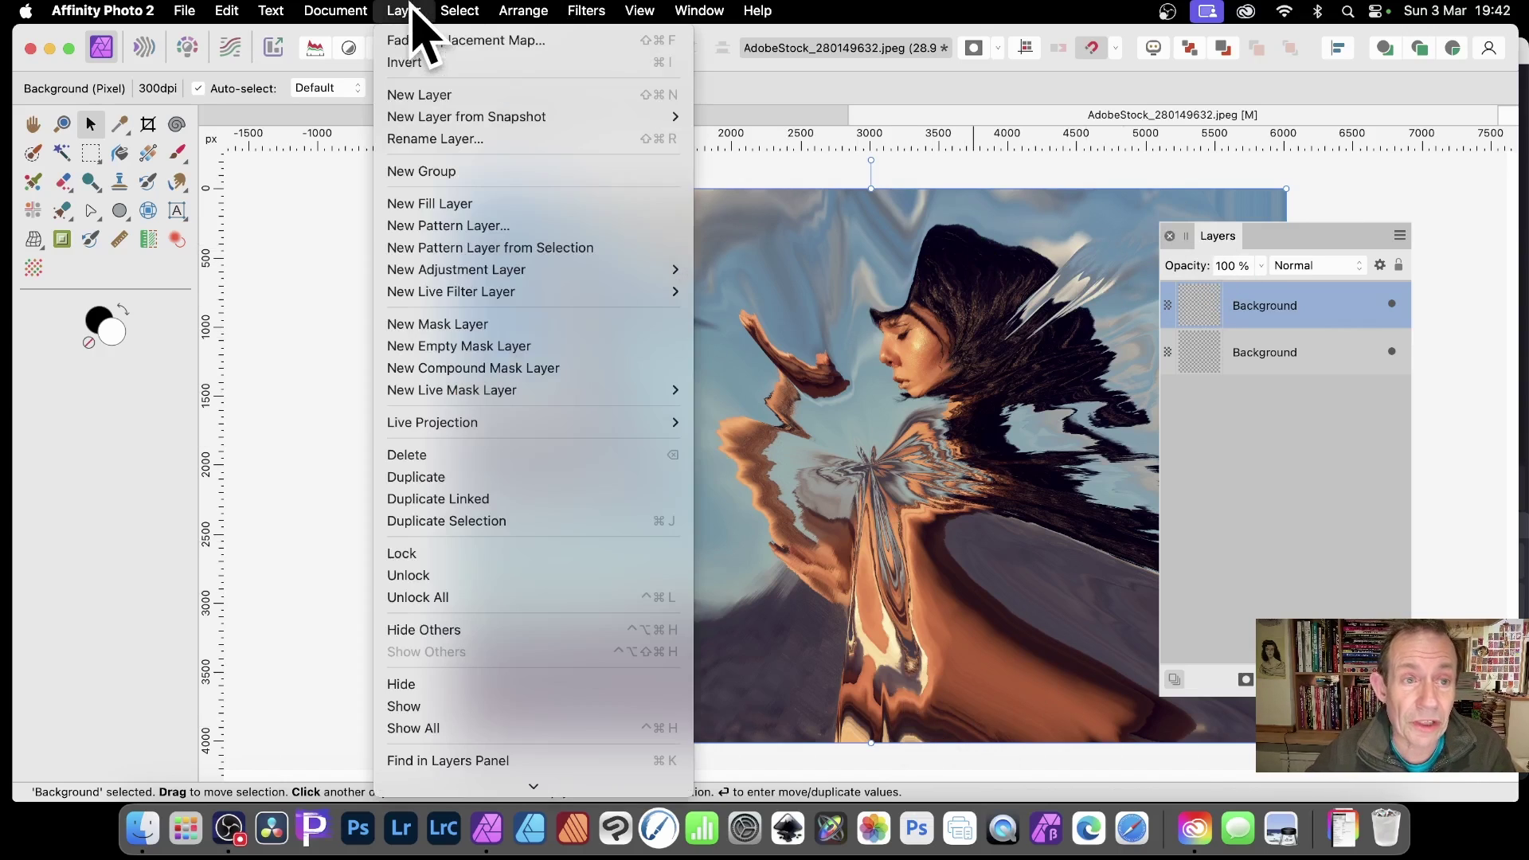
click(450, 41)
drag(1333, 642, 1124, 344)
drag(1059, 373, 1105, 379)
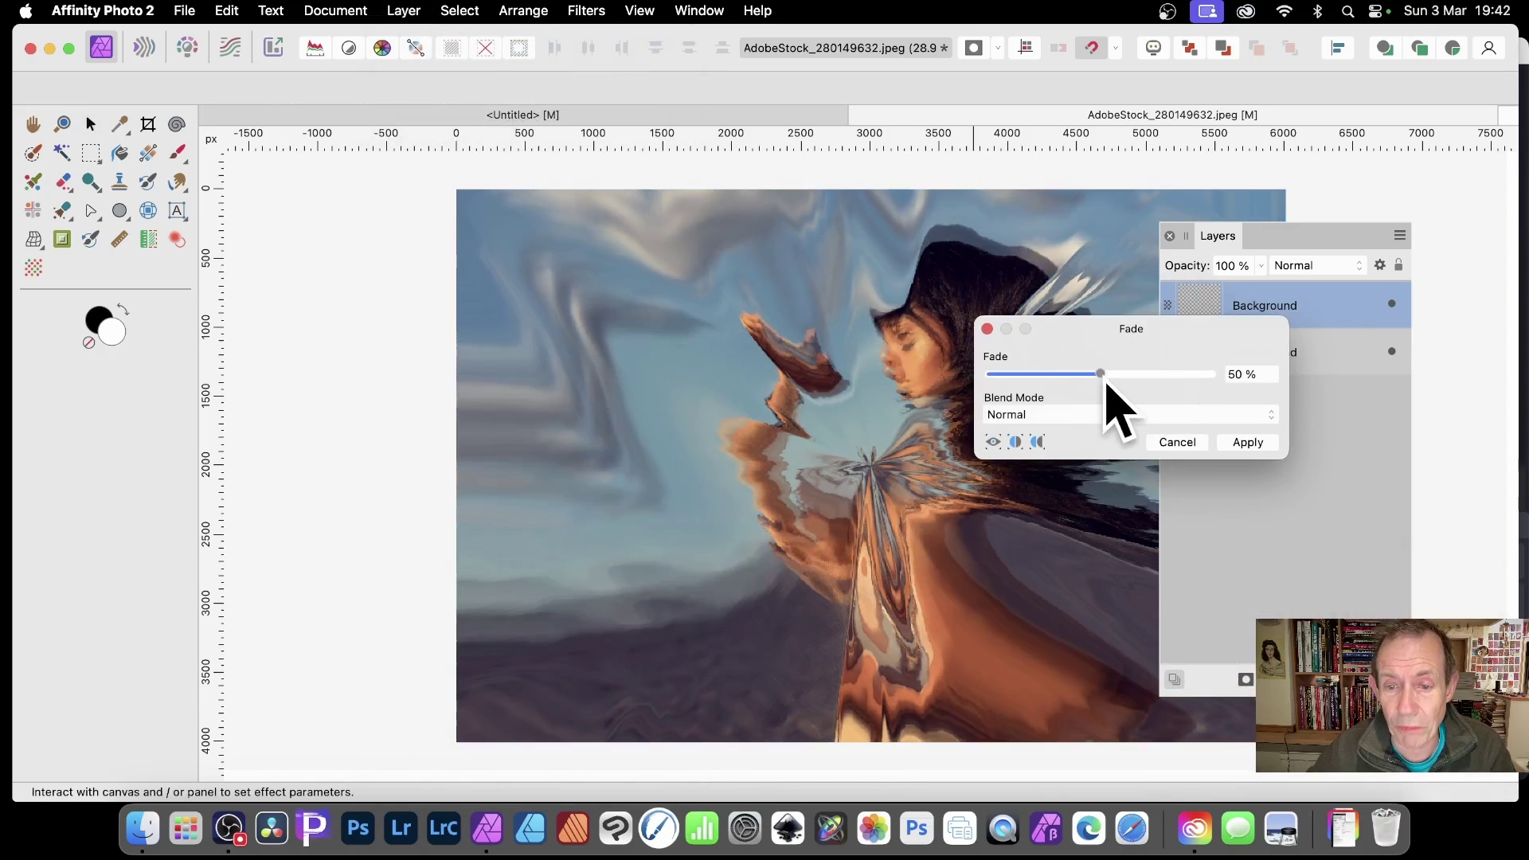
click(1075, 414)
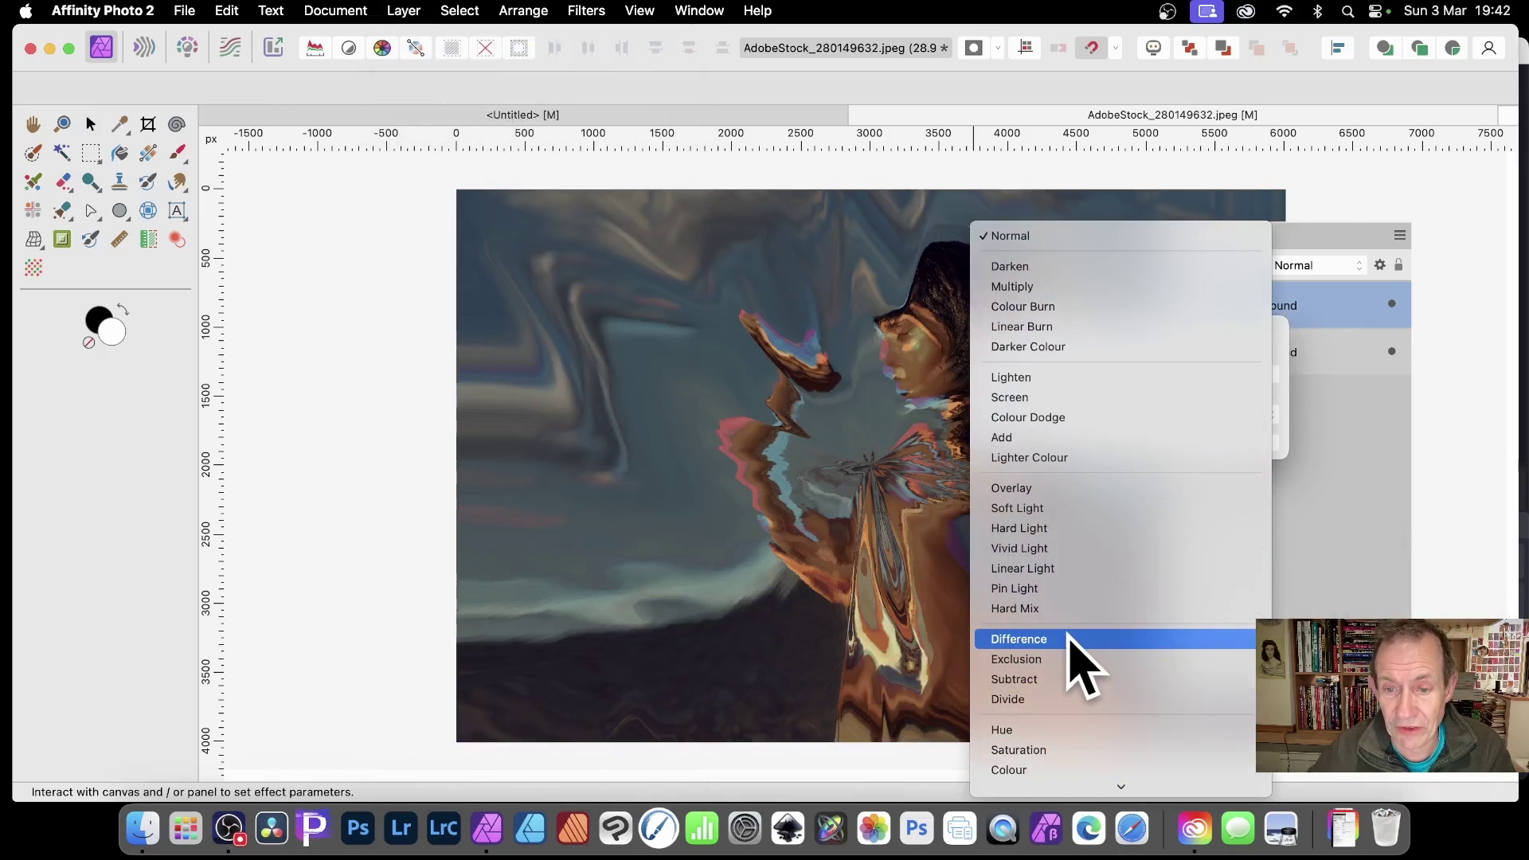
click(1070, 637)
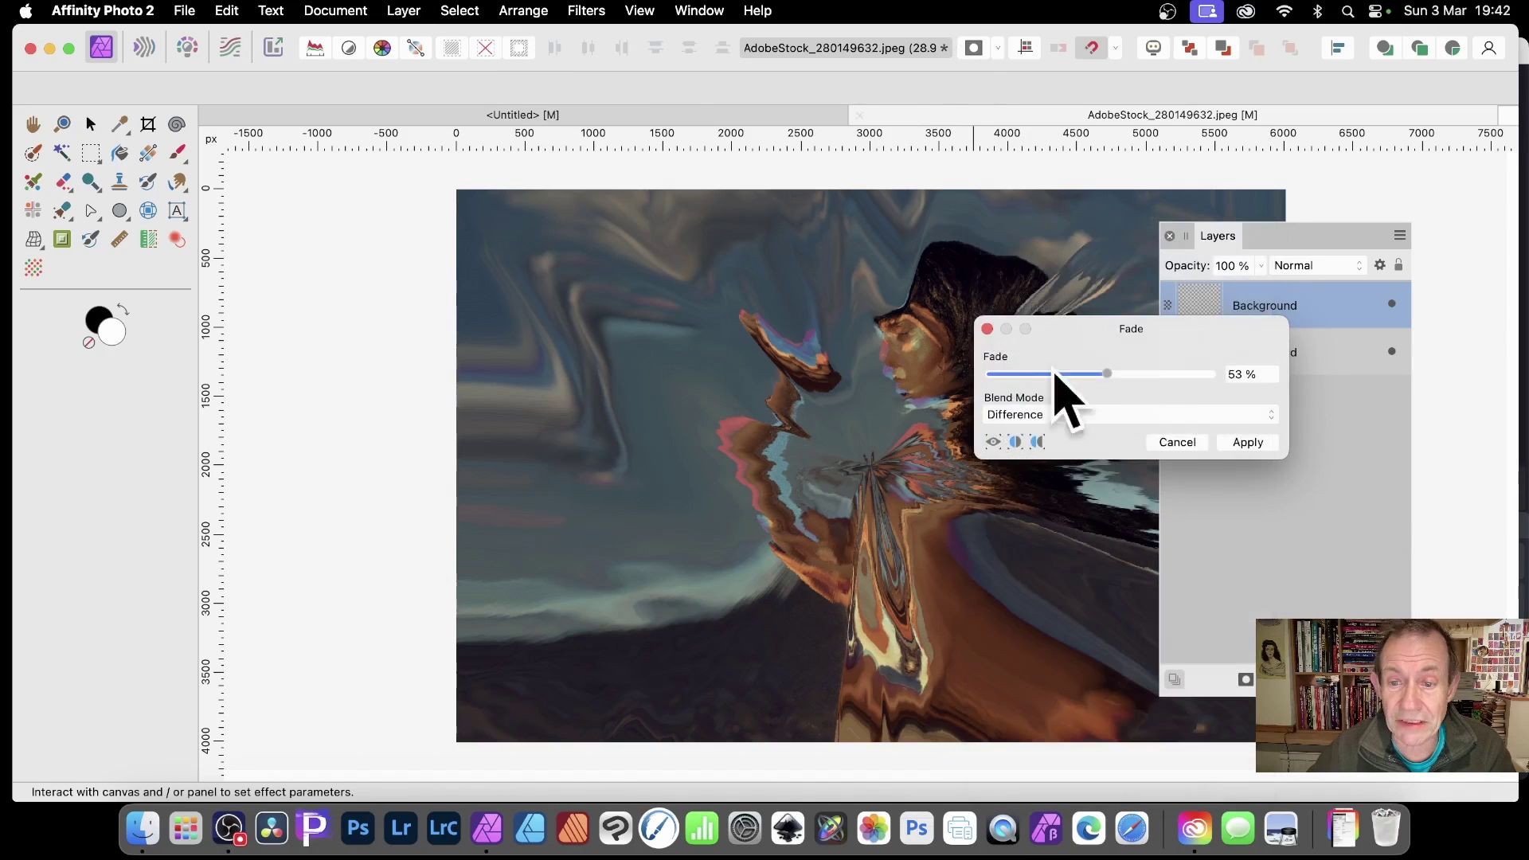
click(1247, 442)
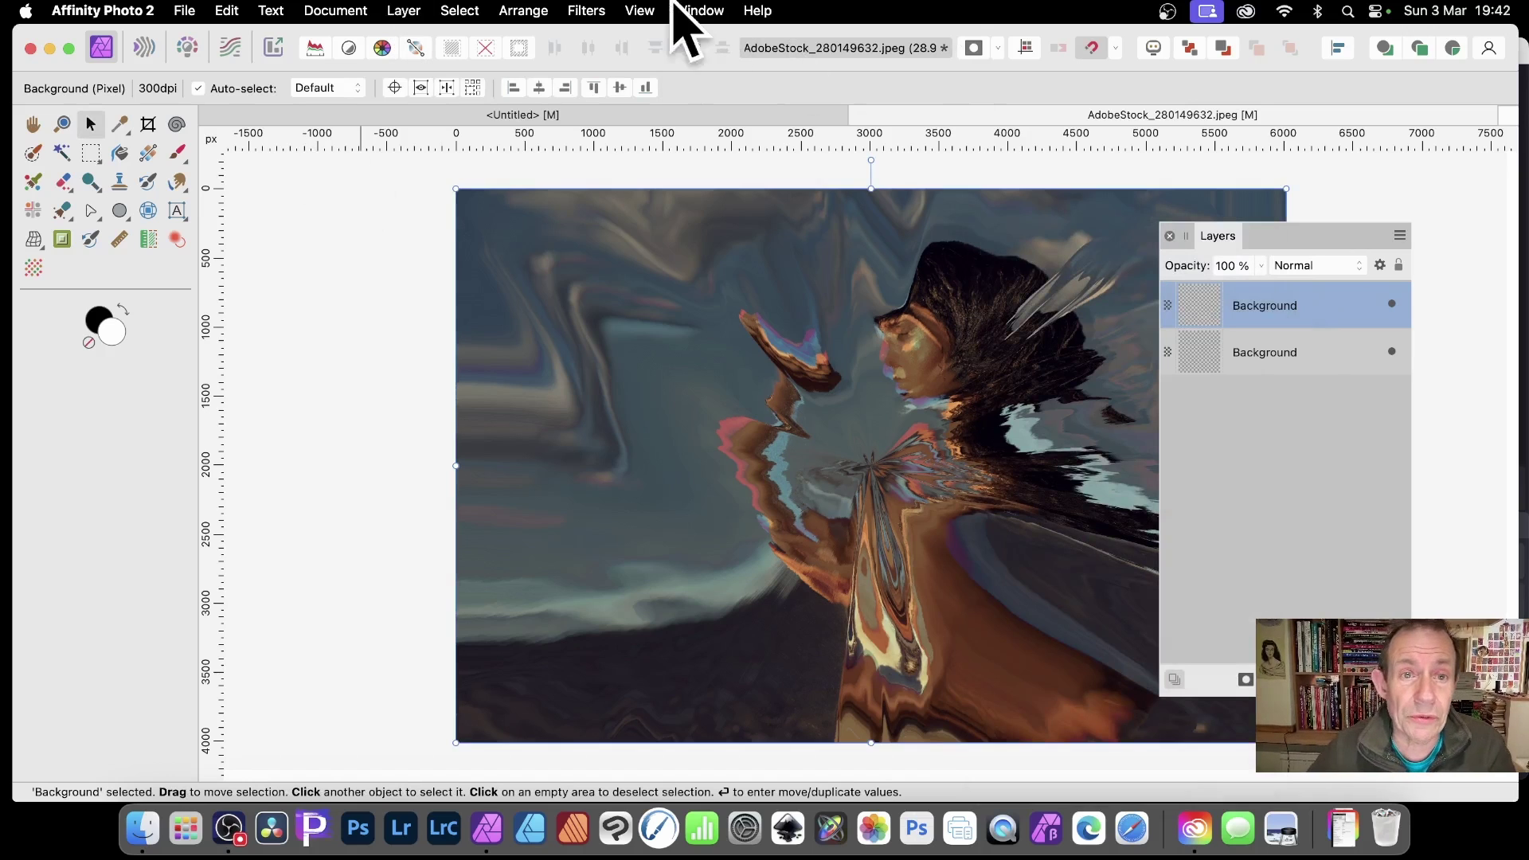
Repeat the displacement on the upper Background layer and fade it to 84 % with the Difference blend mode
click(586, 10)
click(594, 40)
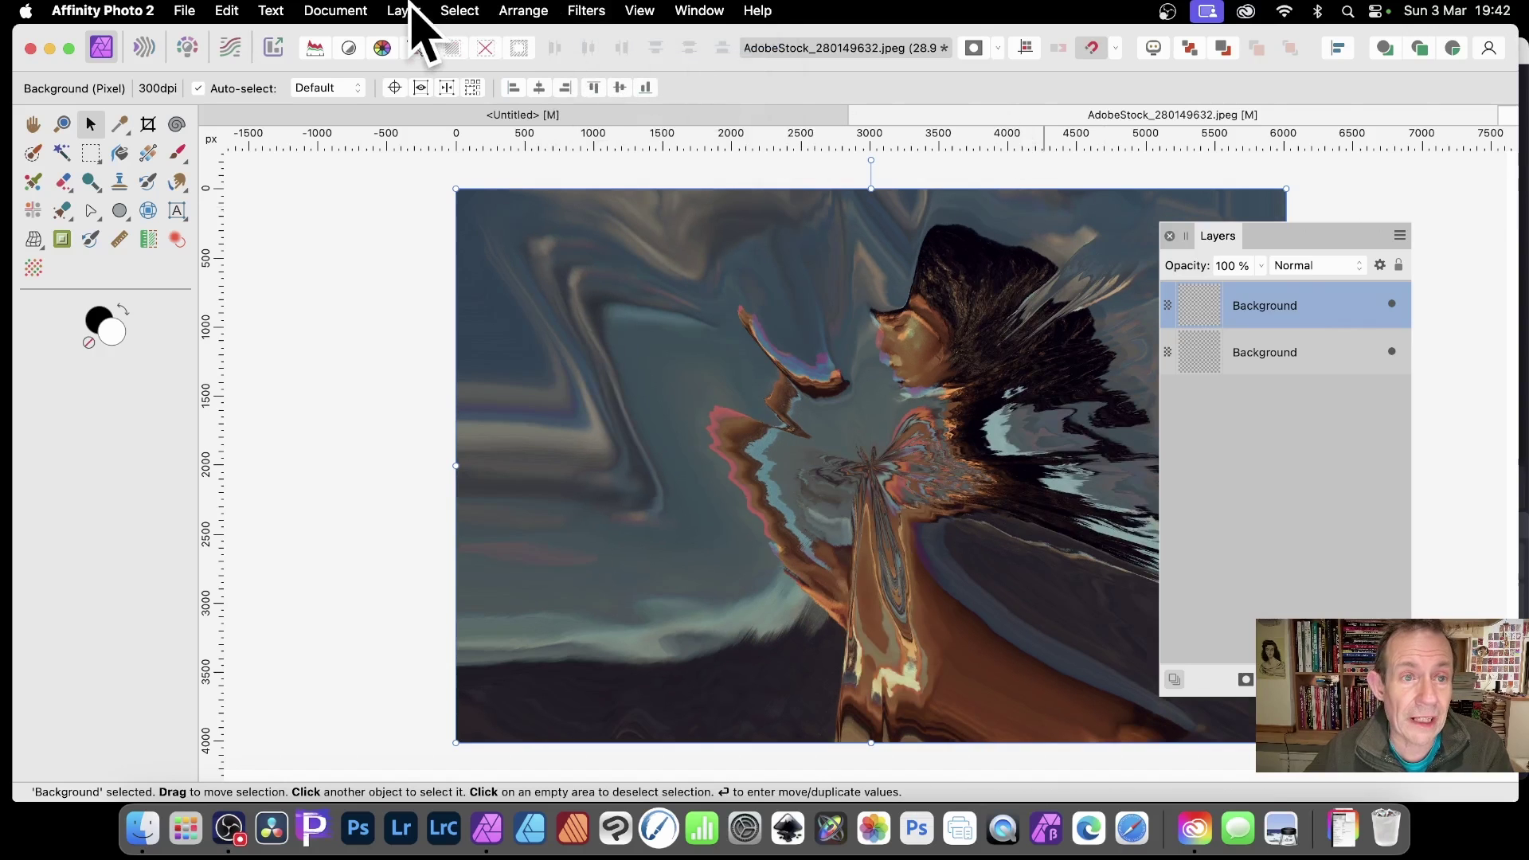
click(411, 10)
click(422, 41)
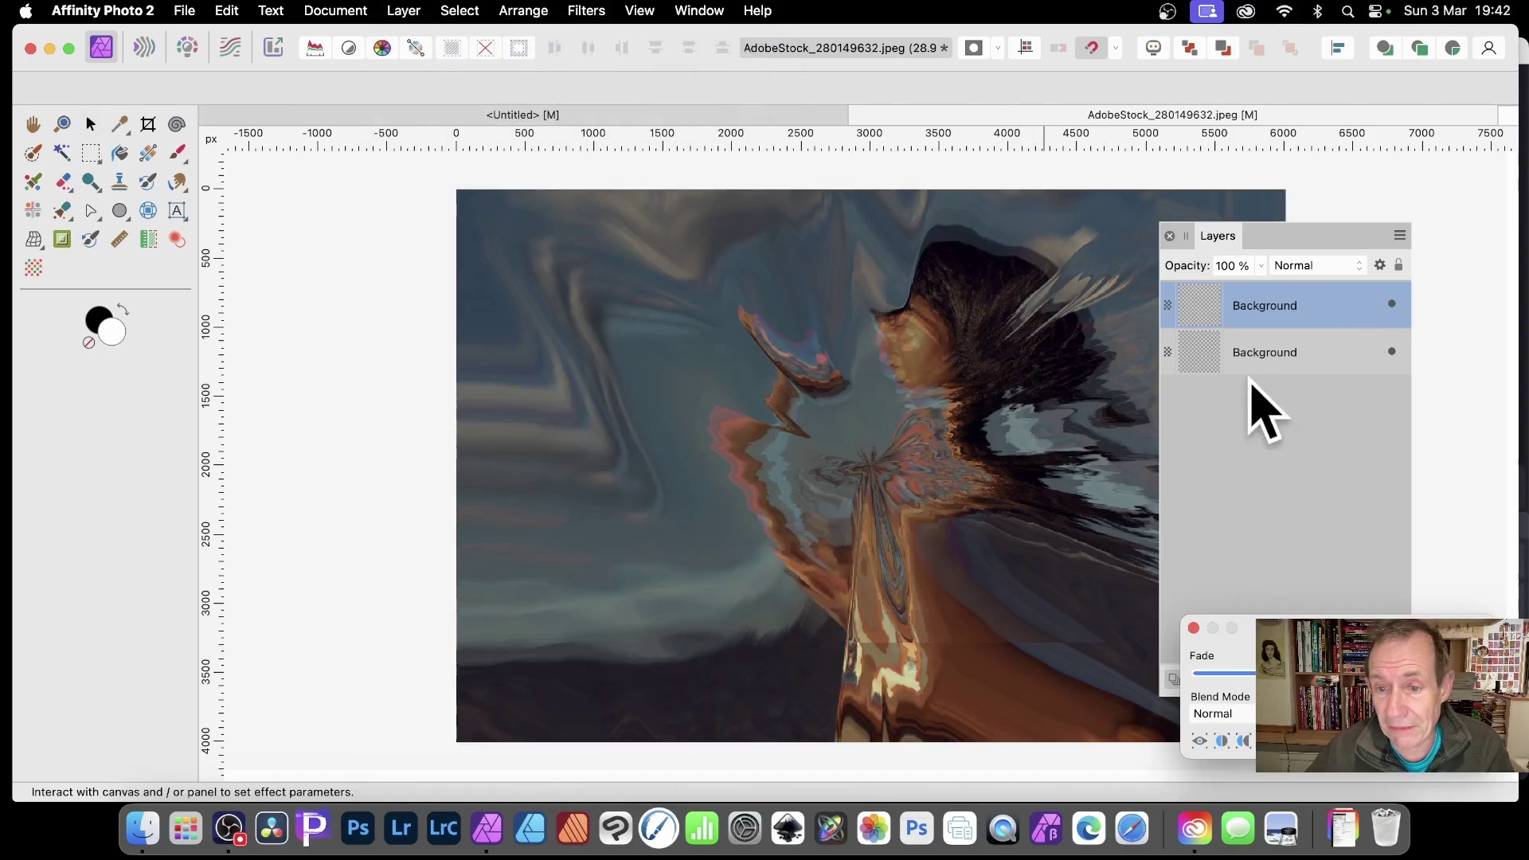
drag(1341, 634, 1151, 323)
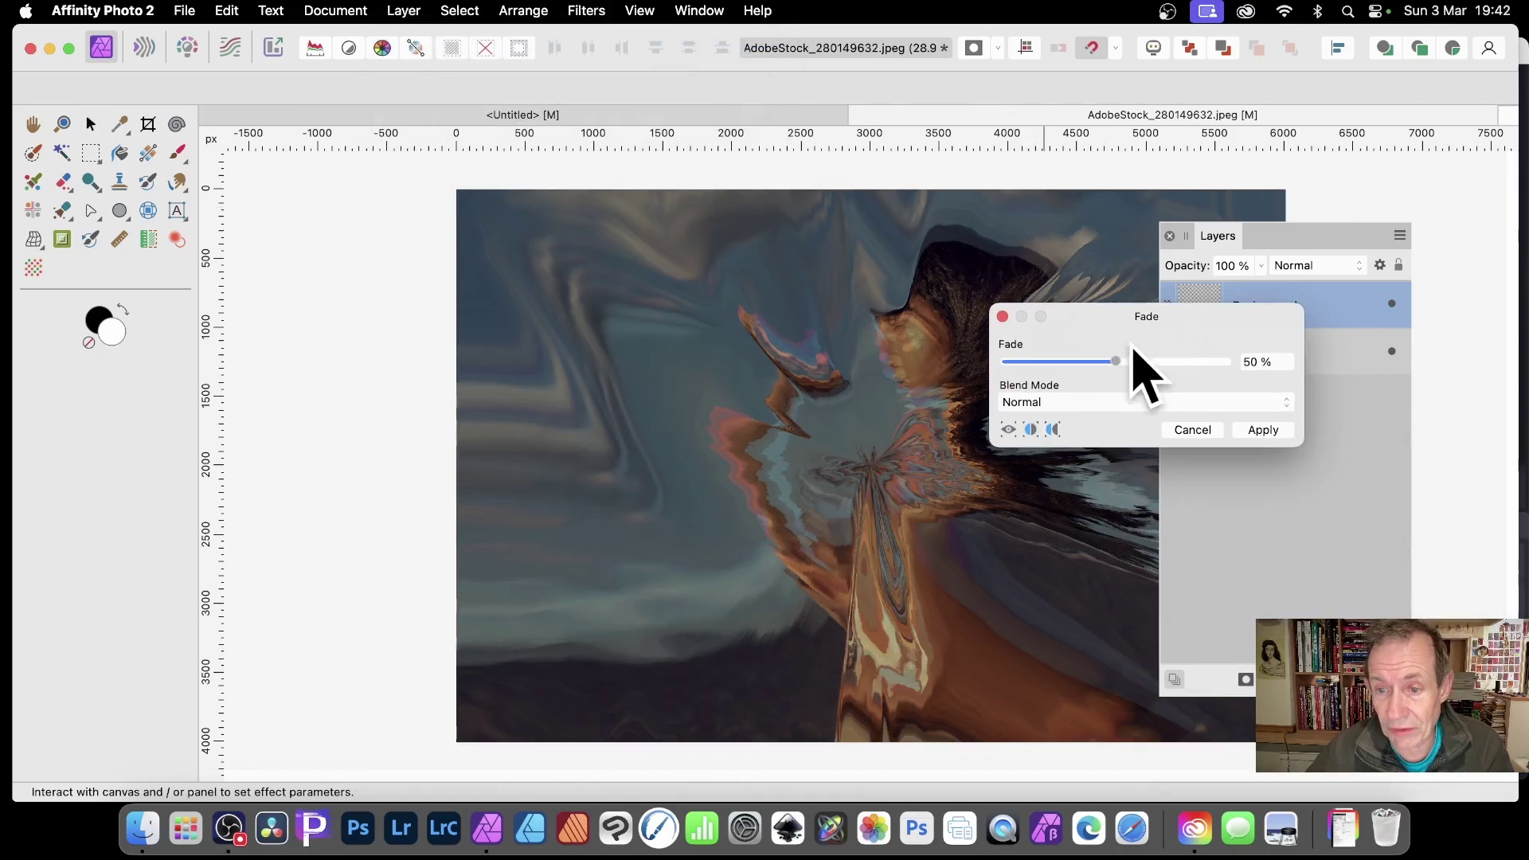
click(1113, 402)
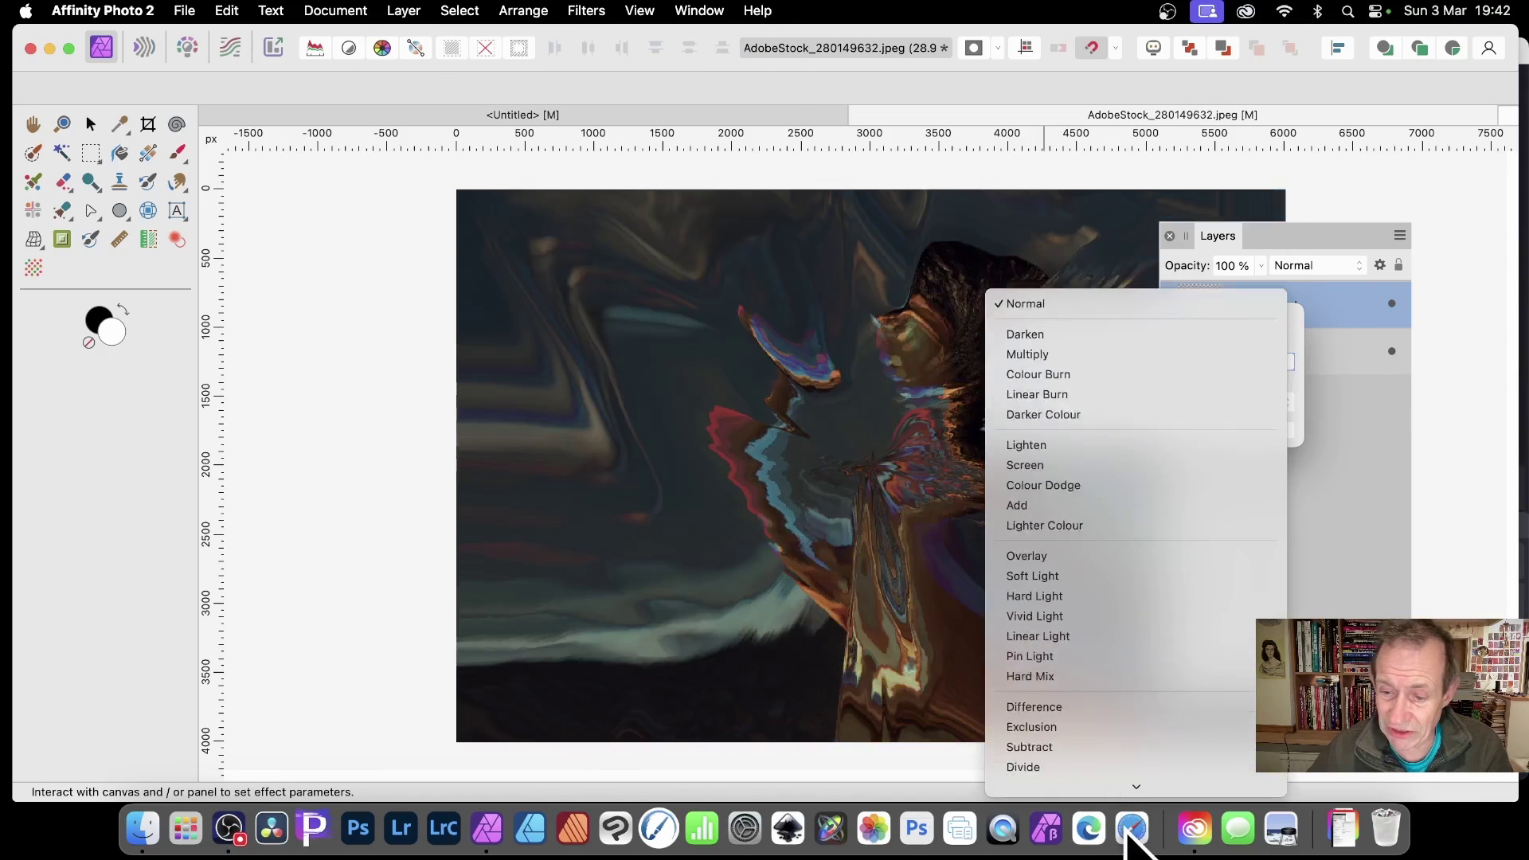
click(1144, 626)
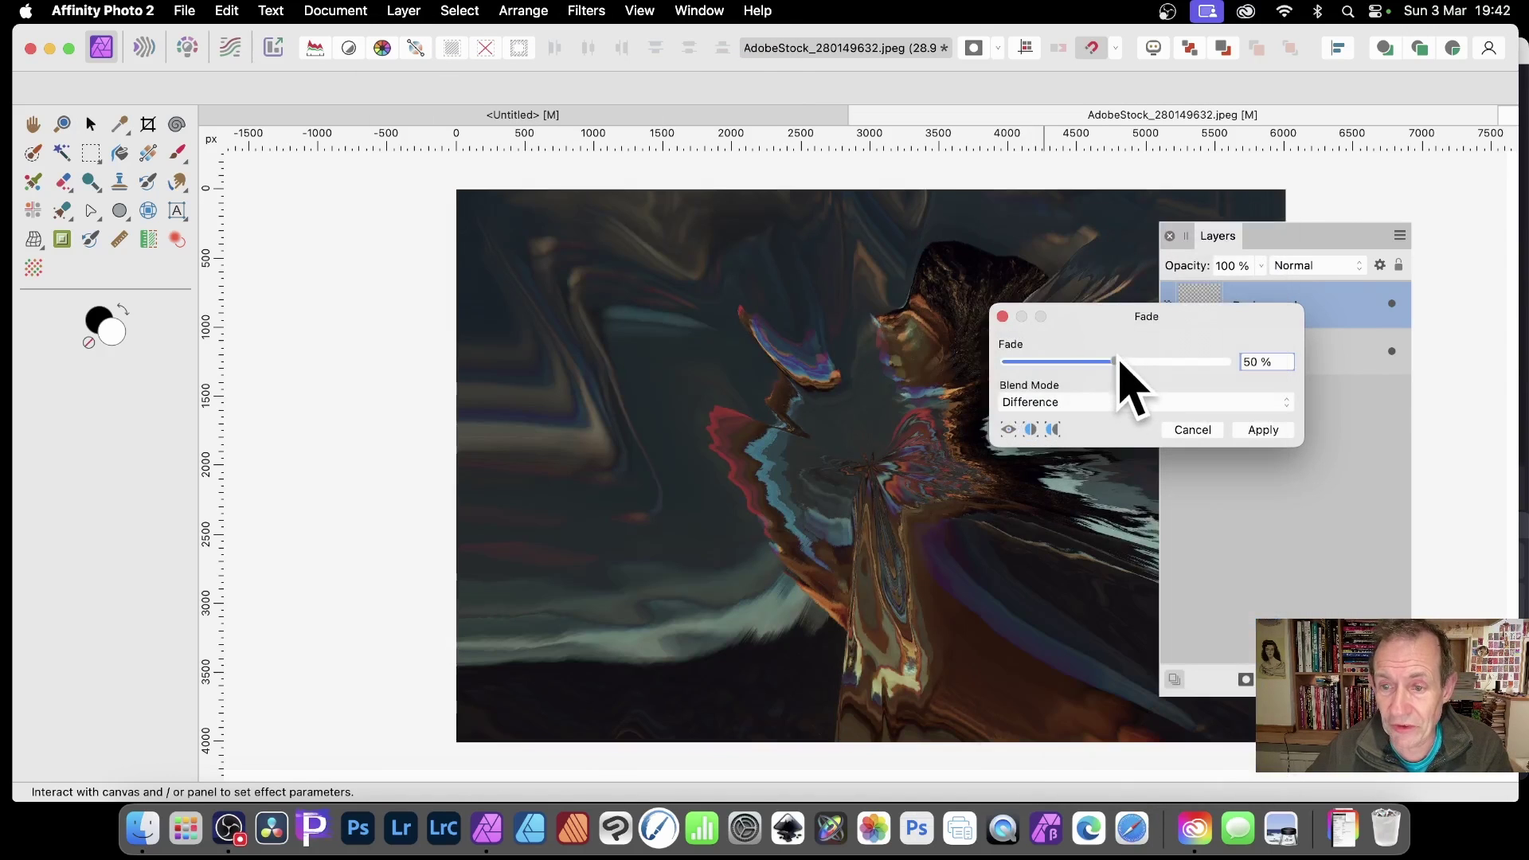
drag(1115, 360, 1194, 385)
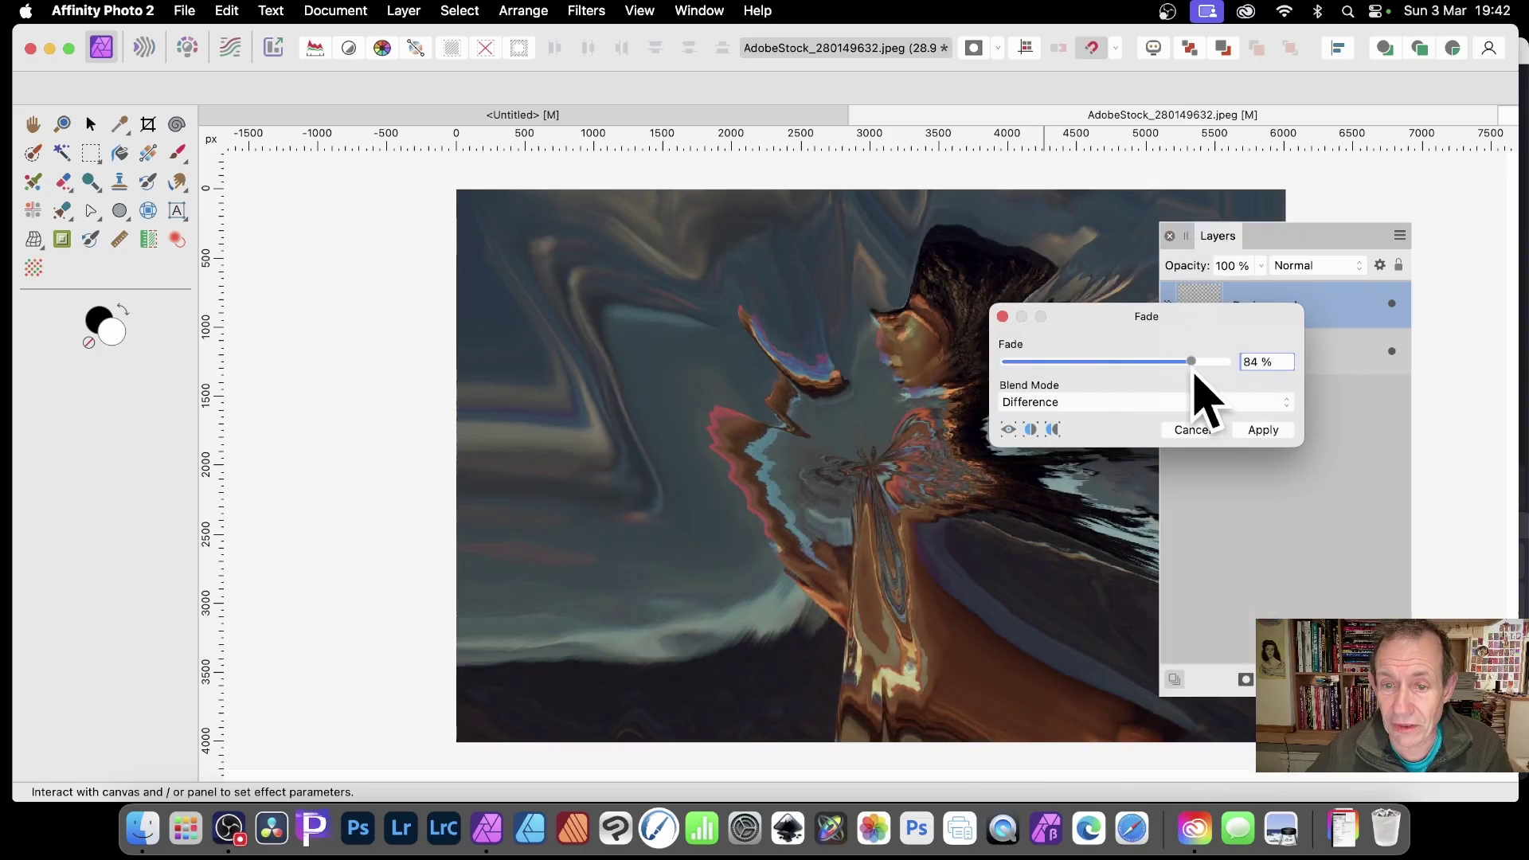
click(1265, 430)
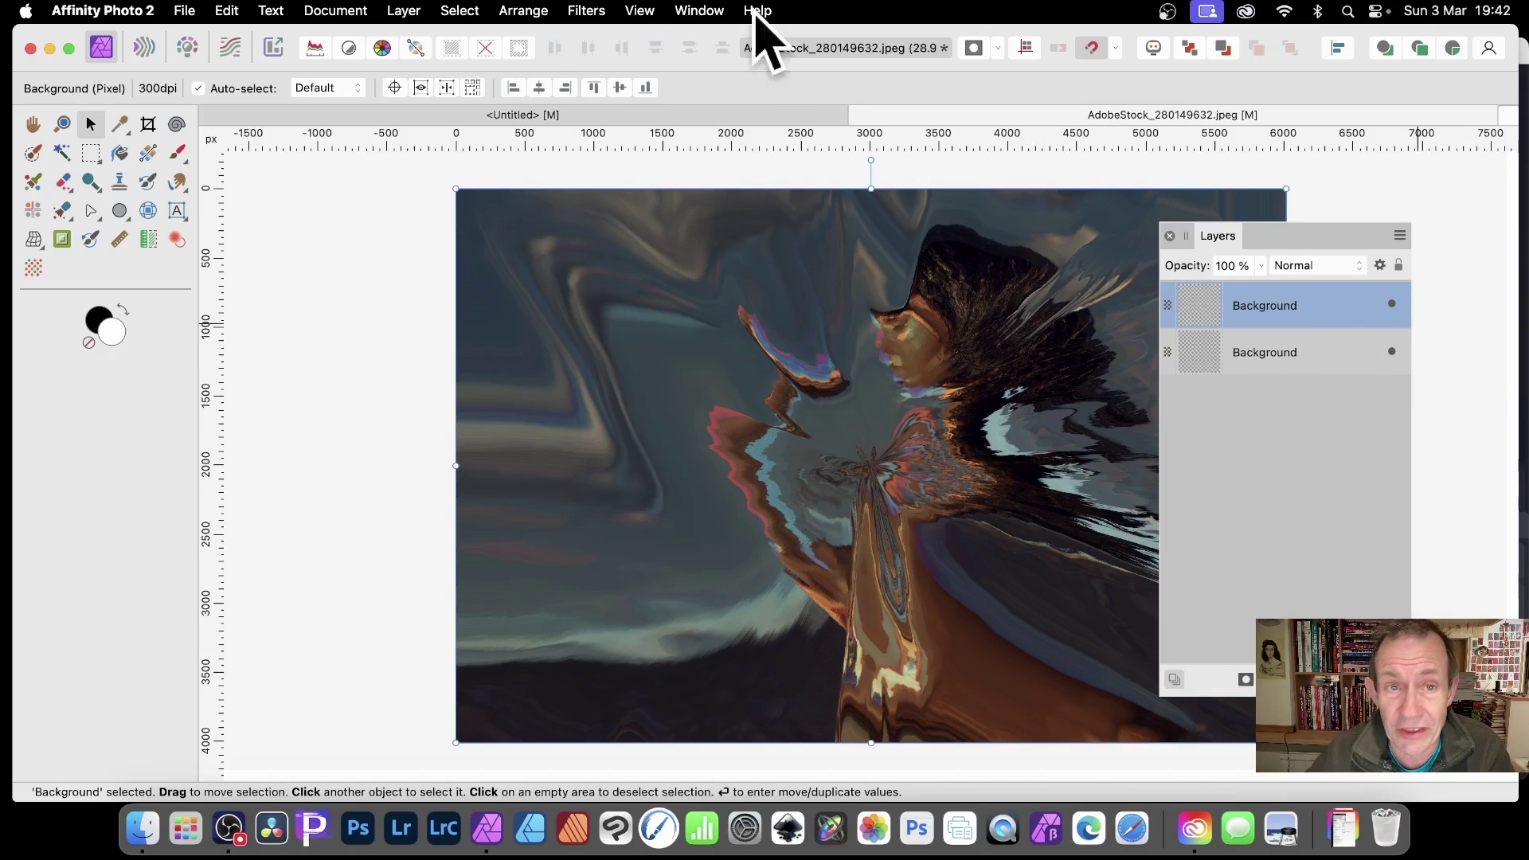
Apply Auto Levels to the faded, displaced upper Background layer
click(588, 10)
mouse_move(624, 185)
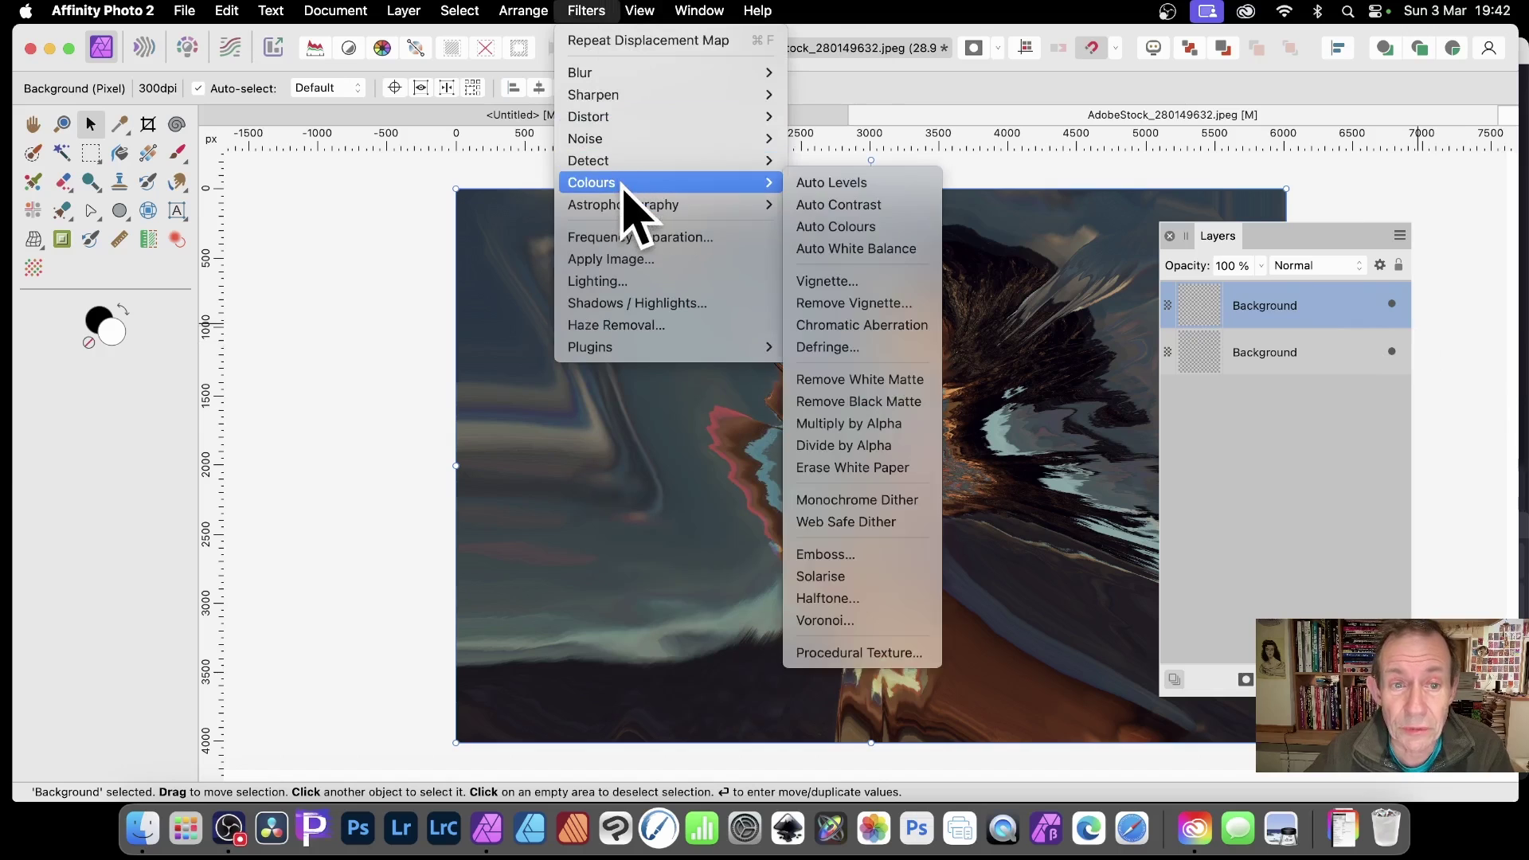
click(879, 182)
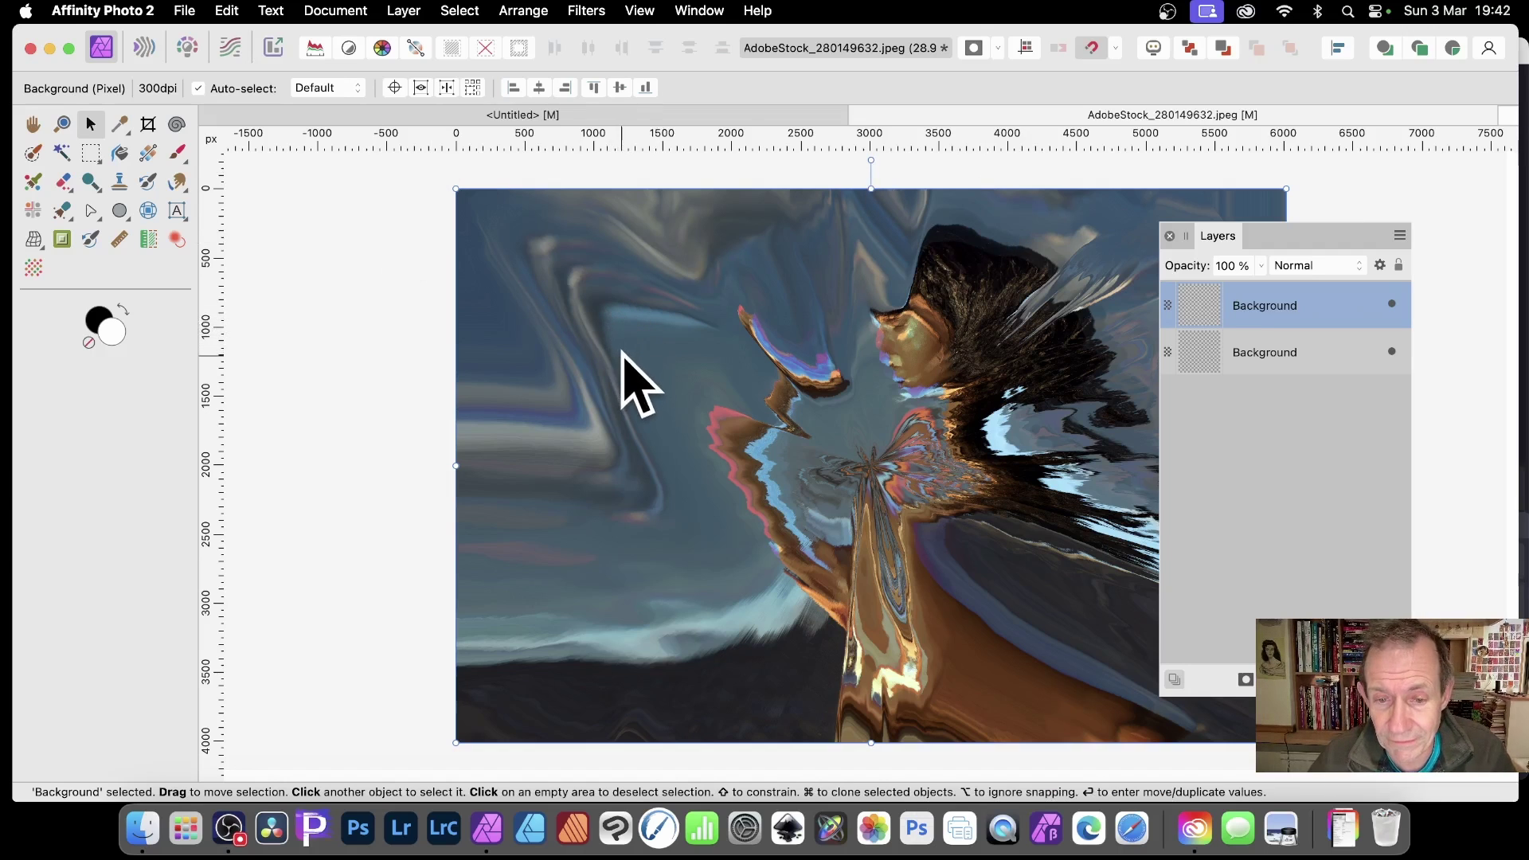
Undo the Auto Levels, fades and displacements on the upper Background layer back to the original photo
key(super+z)
key(super+z)
key(super+z)
key(super+z)
key(super+z)
key(super+z)
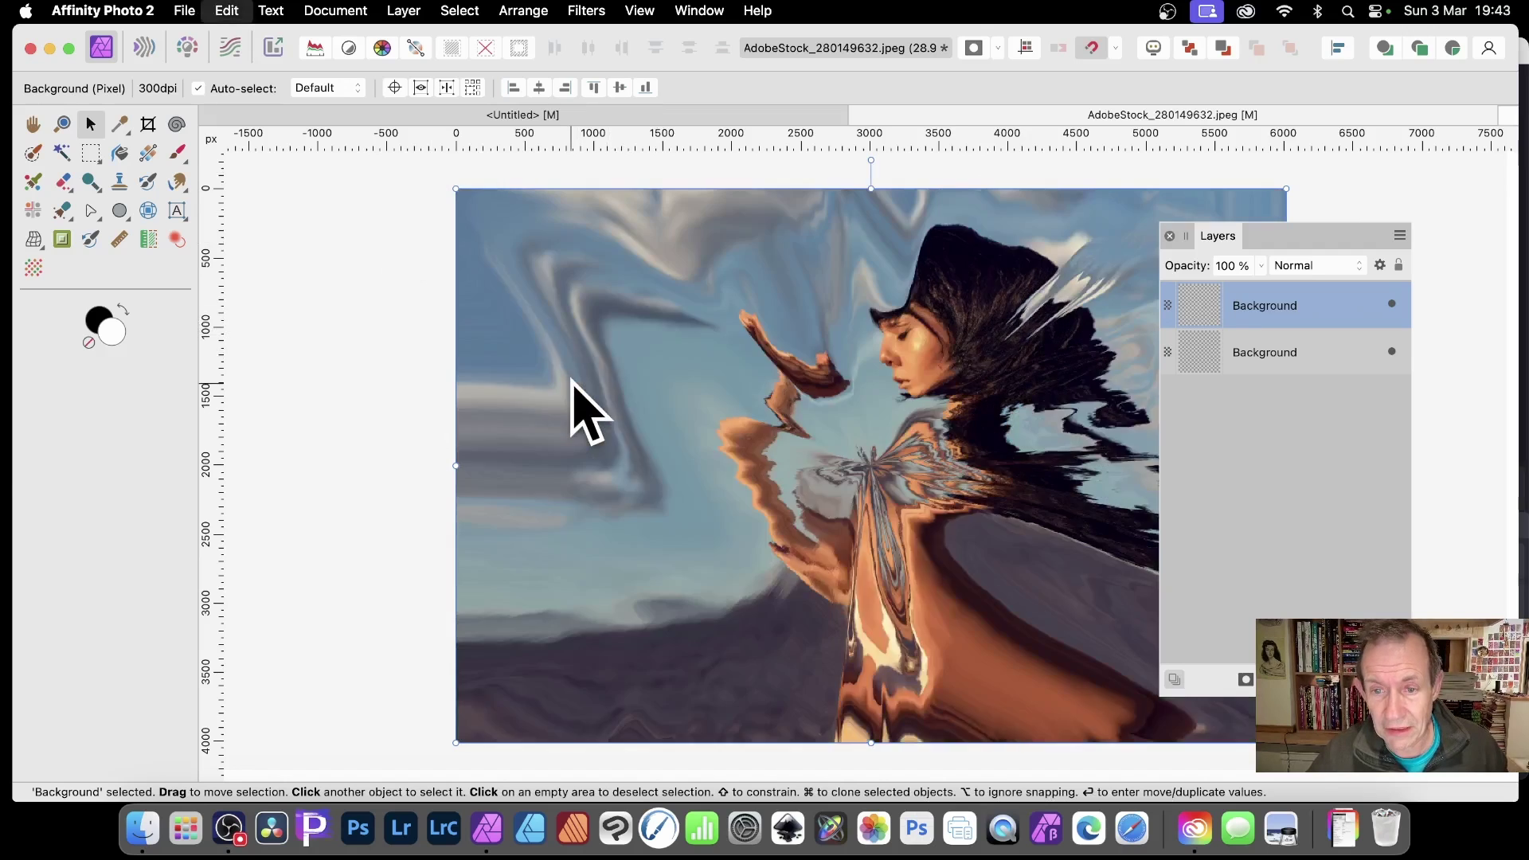
key(super+z)
key(super+z)
key(super+z)
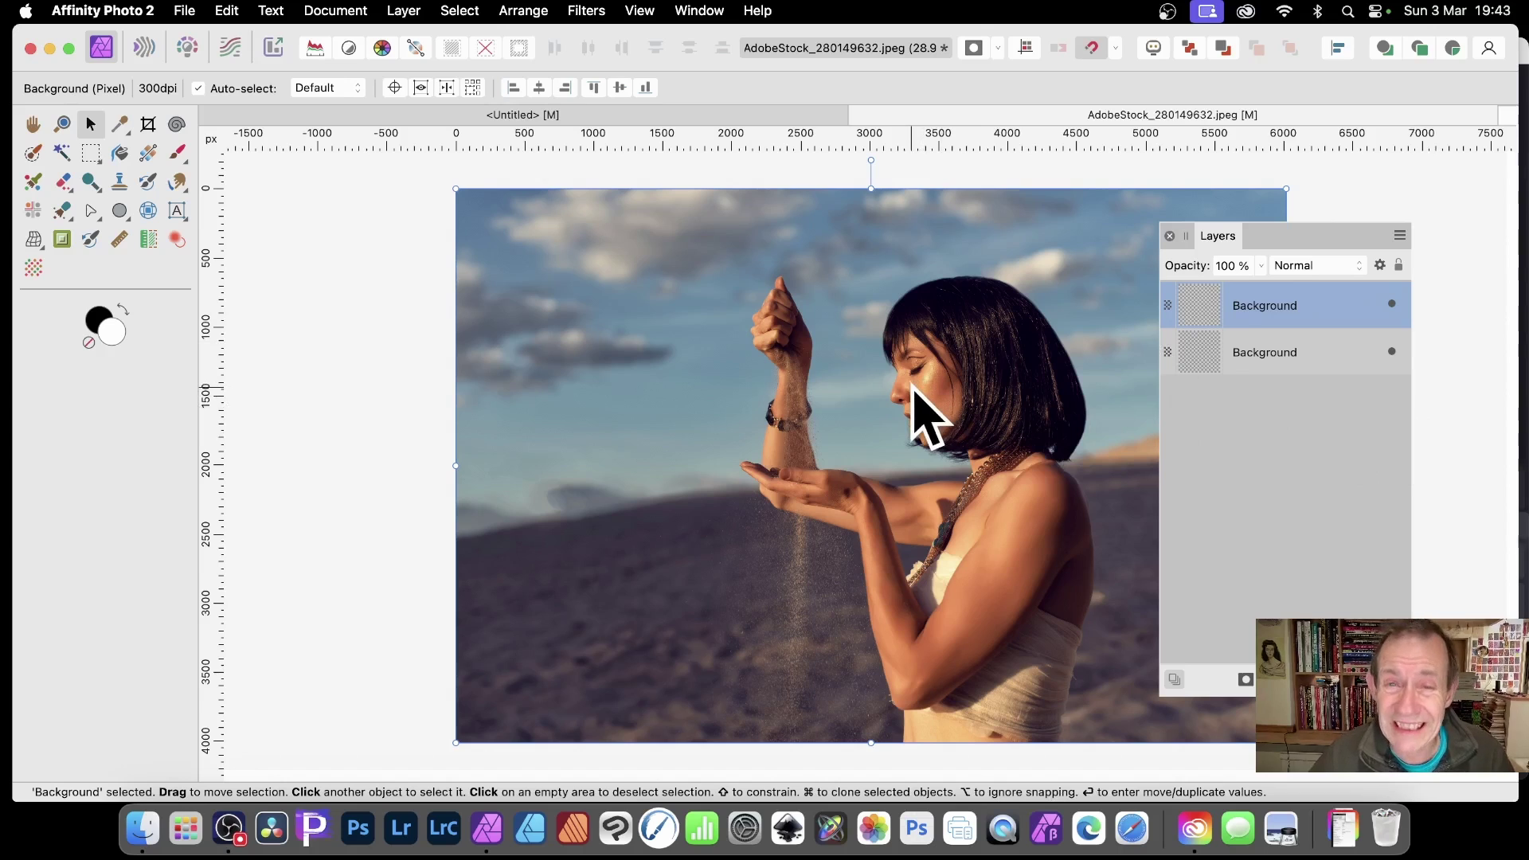
Delete the warped lower Background layer, keeping only the original photo layer
click(1288, 355)
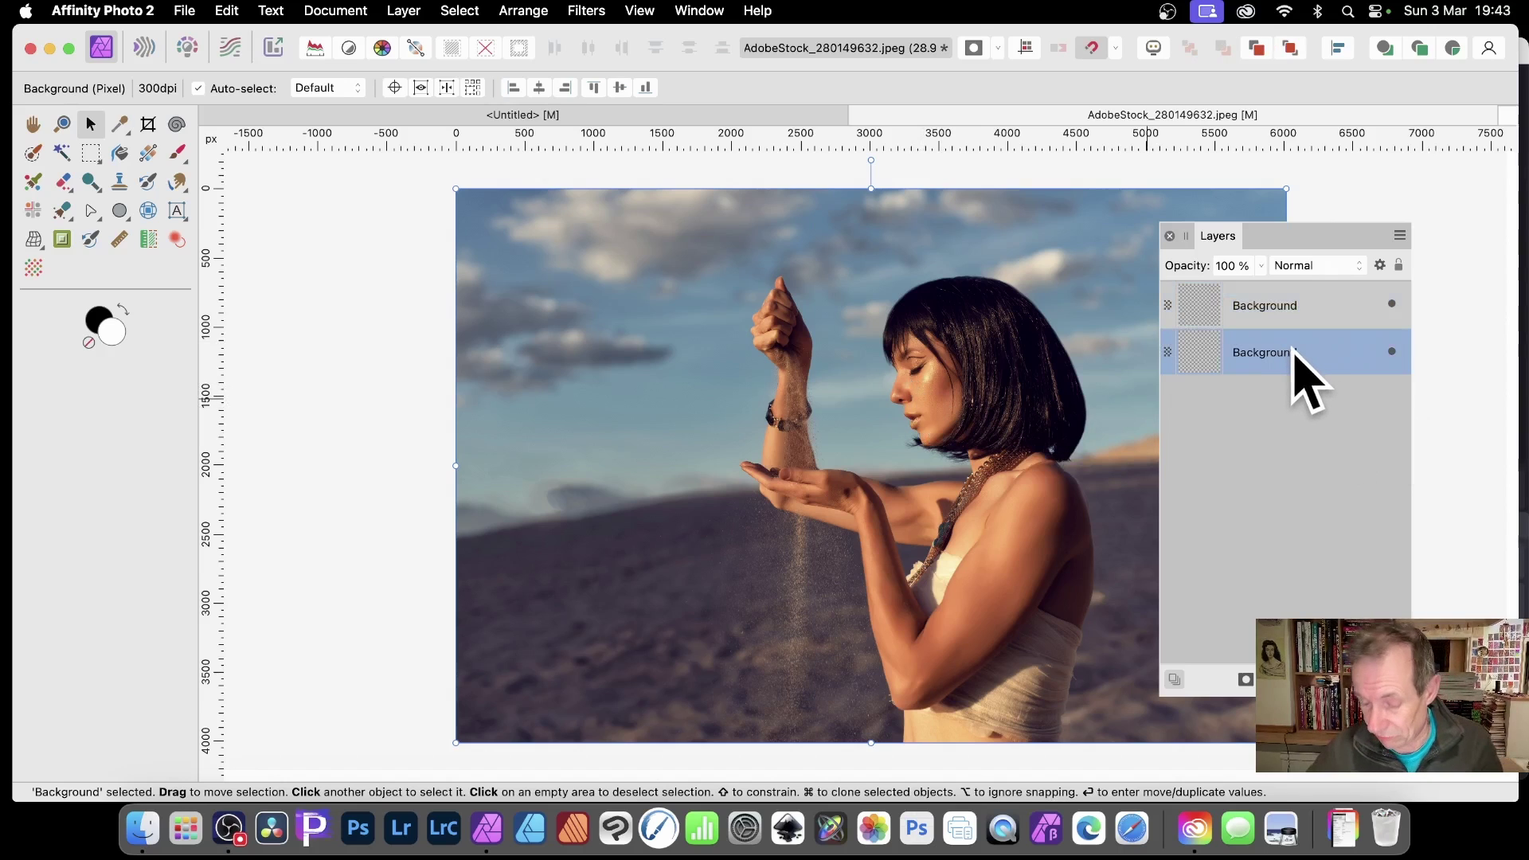
key(Delete)
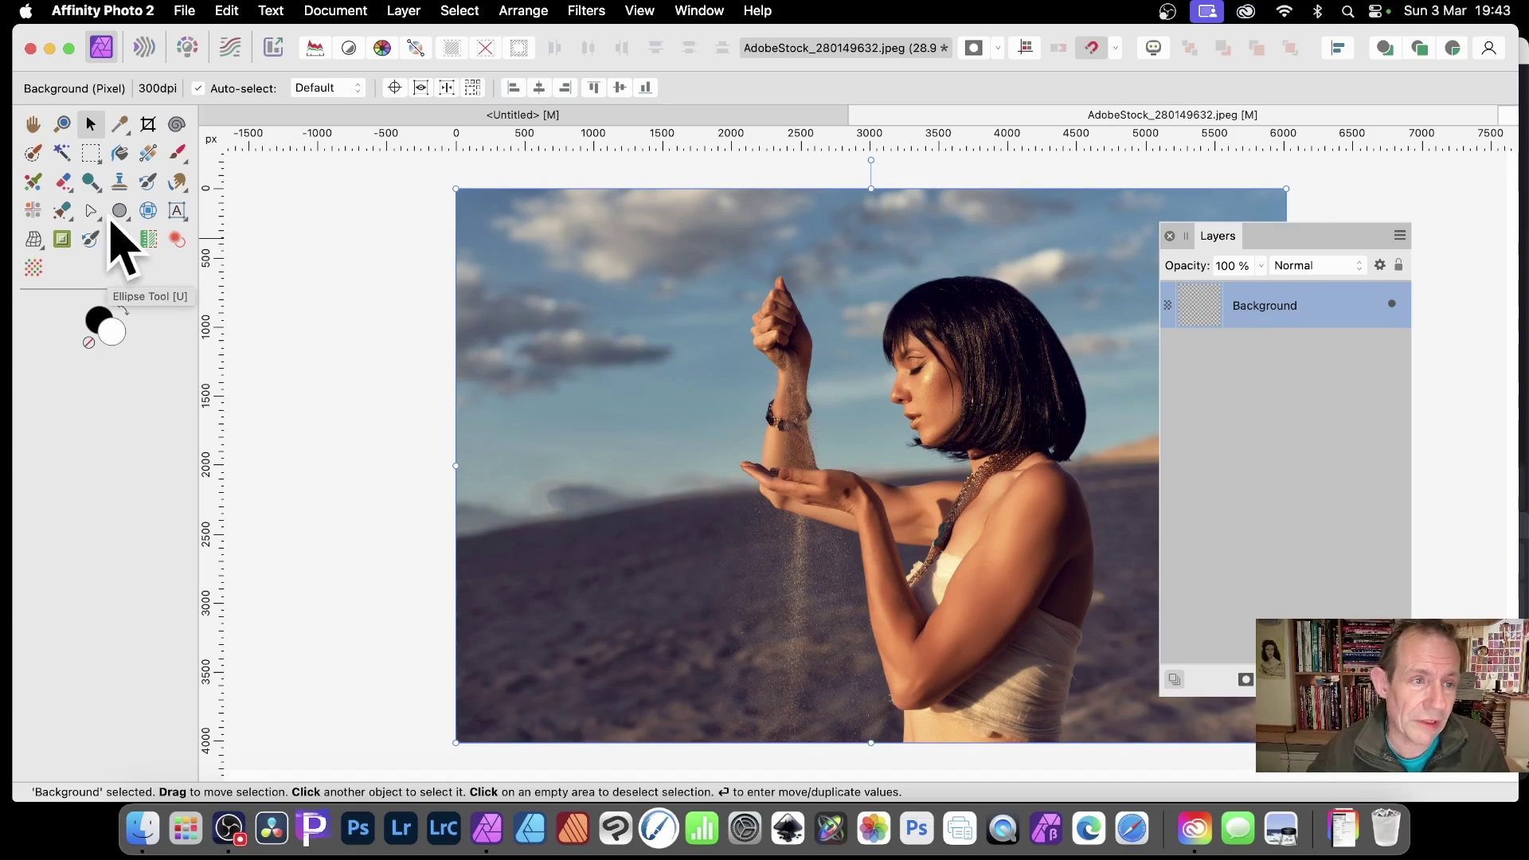
Add the art text letter A over the photo and enlarge it to about 1045.5 pt across the woman's arms and face
click(177, 212)
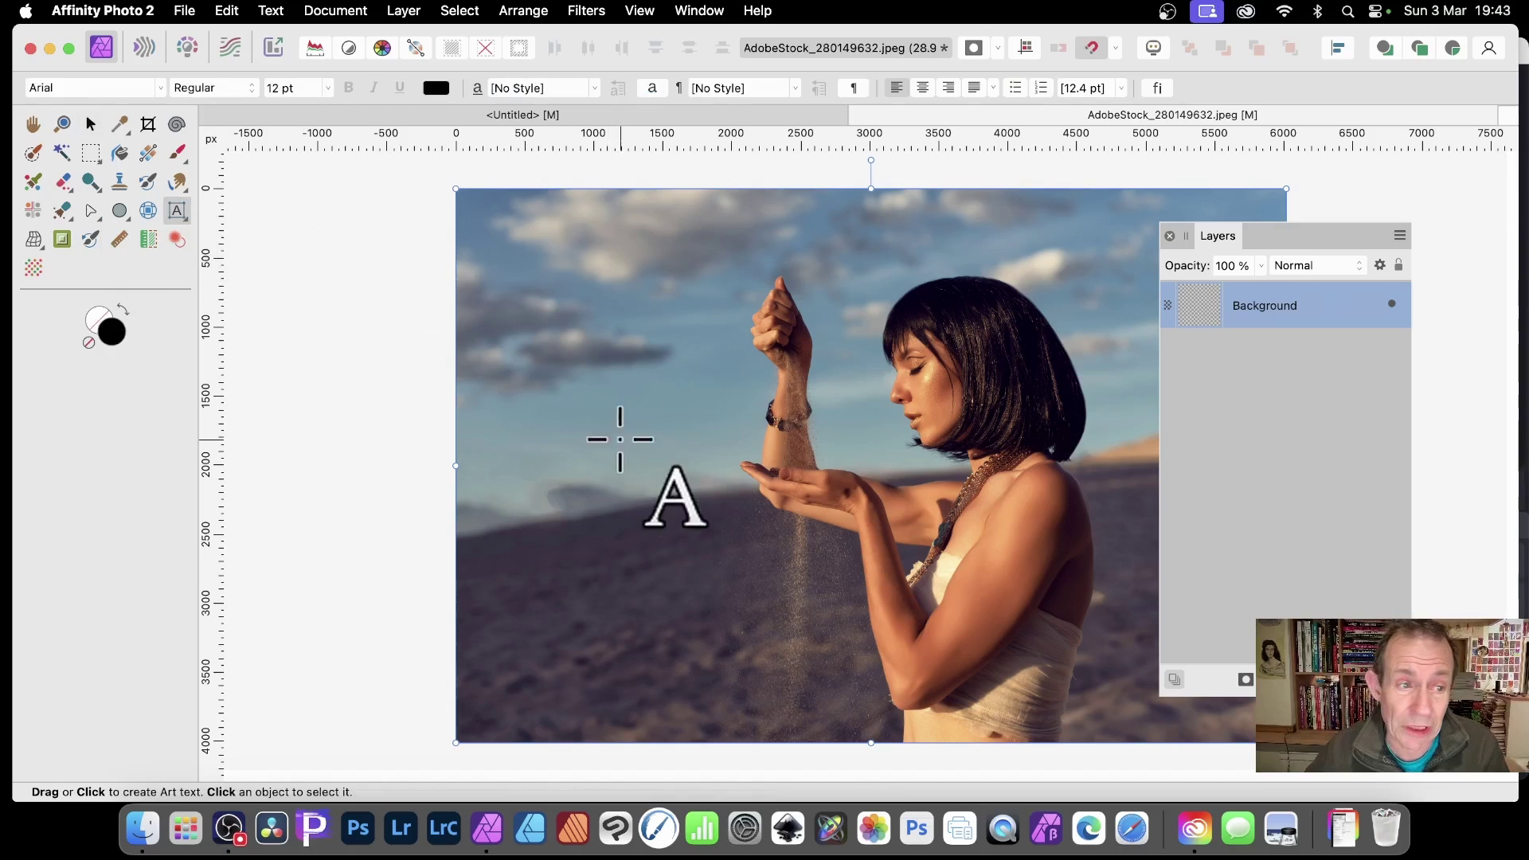
click(686, 422)
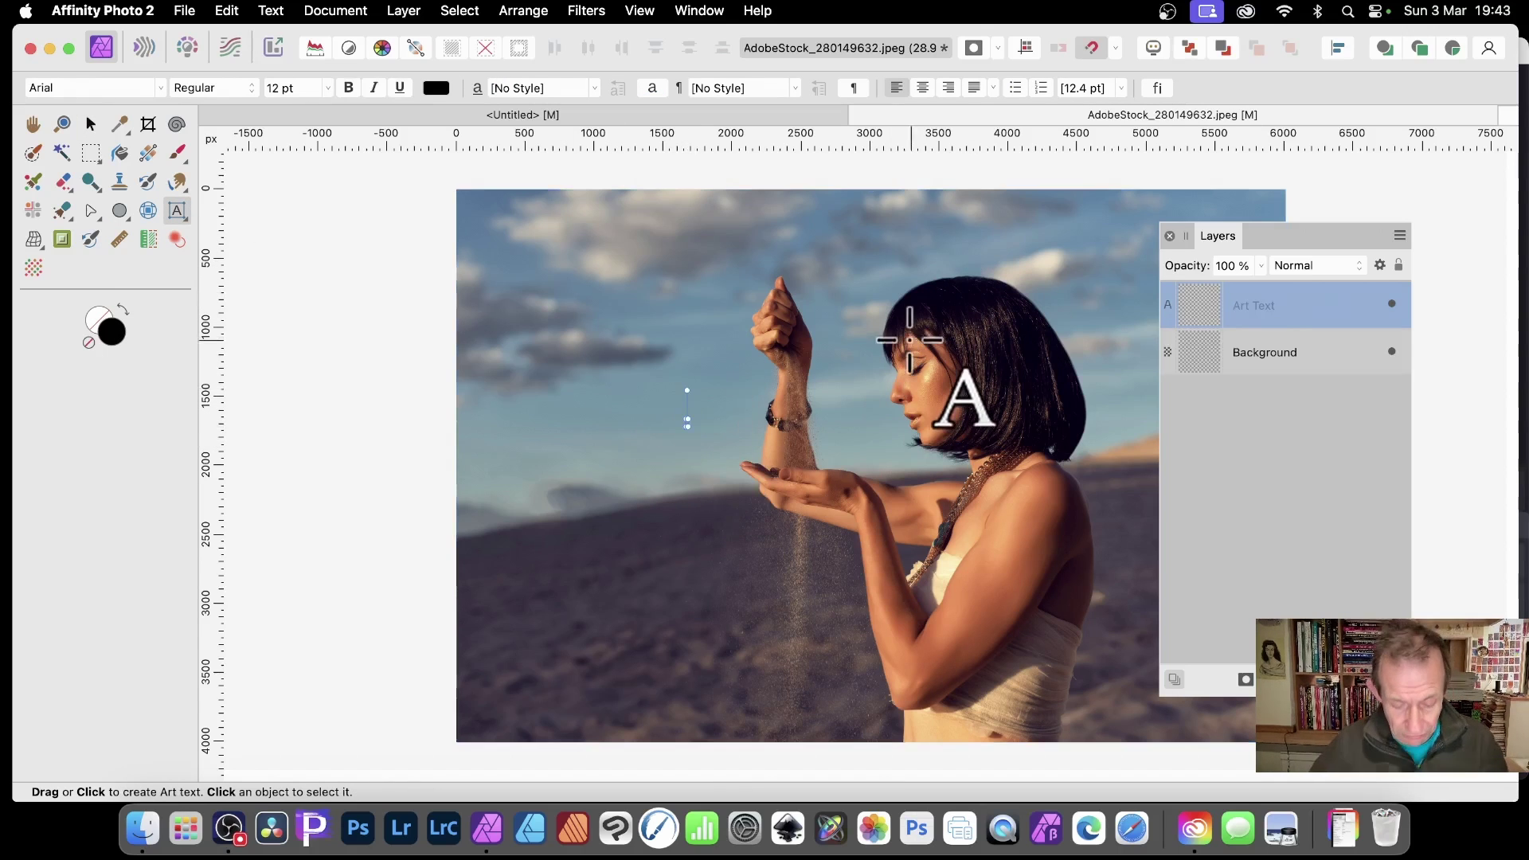
text(A)
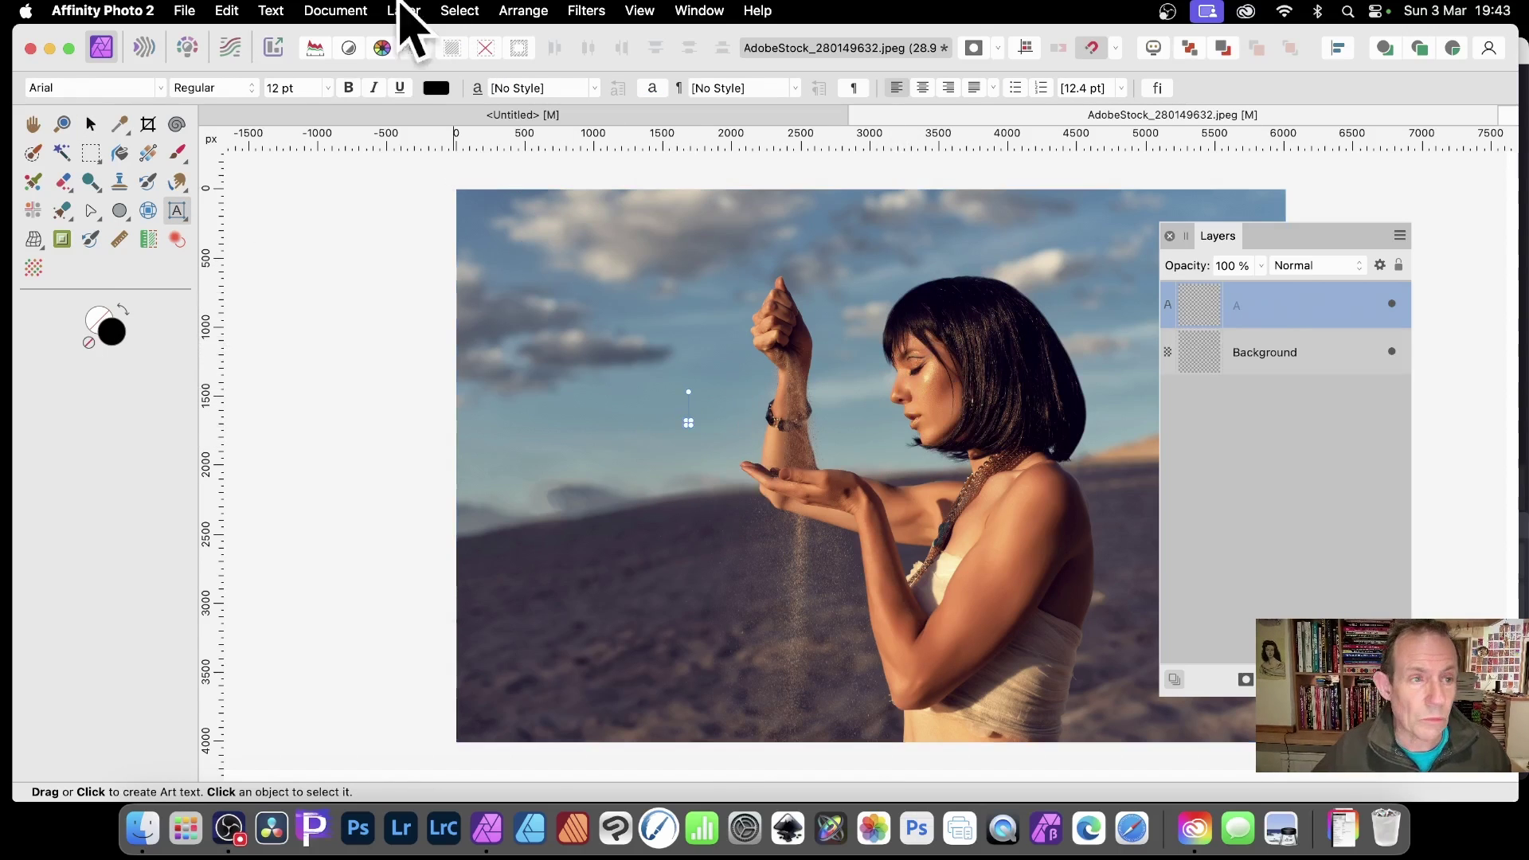
click(90, 124)
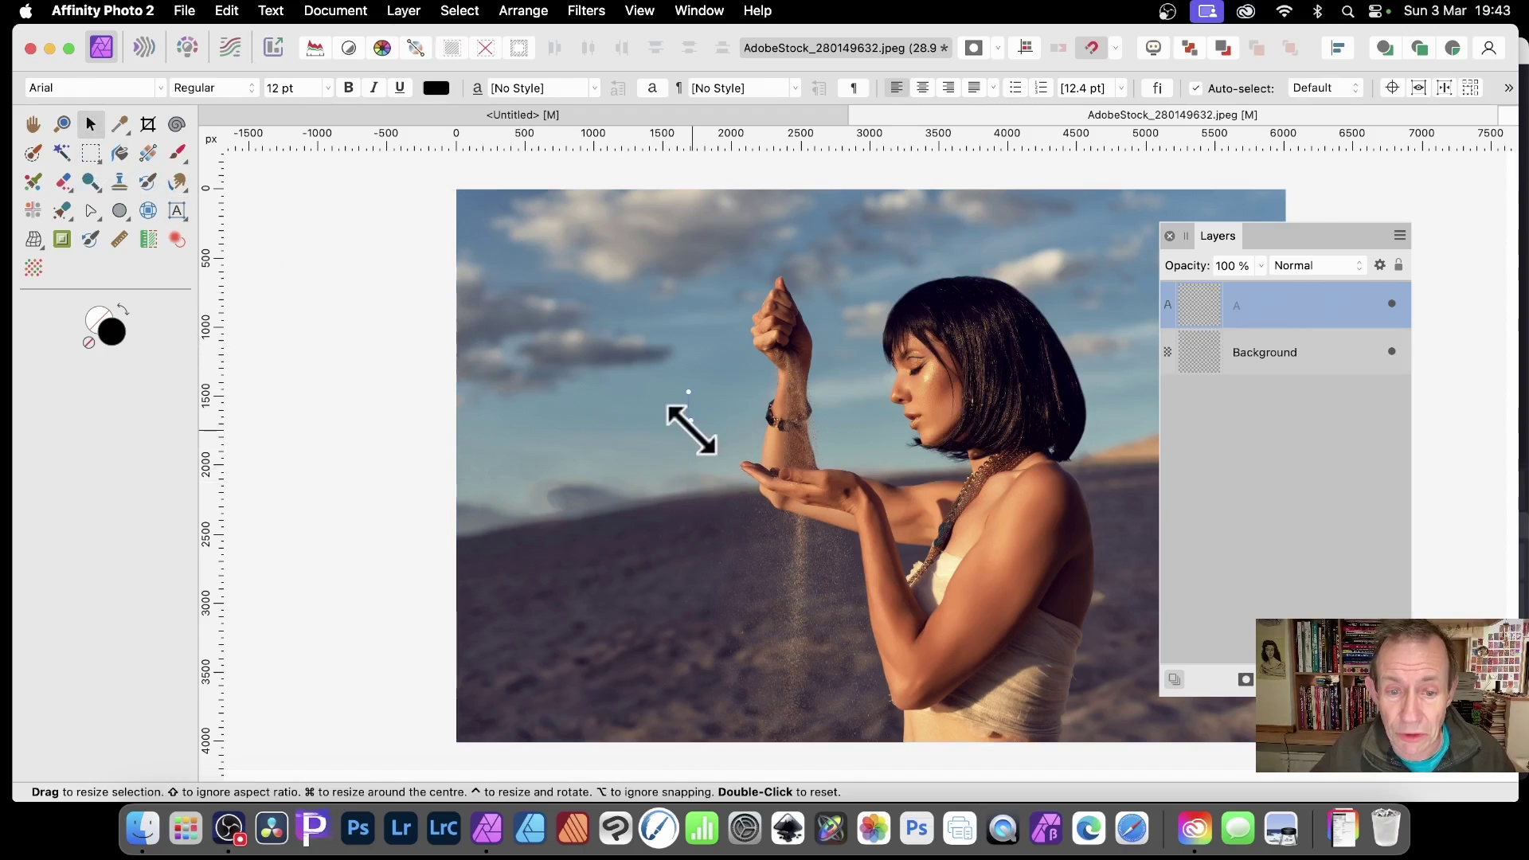
drag(689, 425, 952, 686)
drag(884, 523, 846, 393)
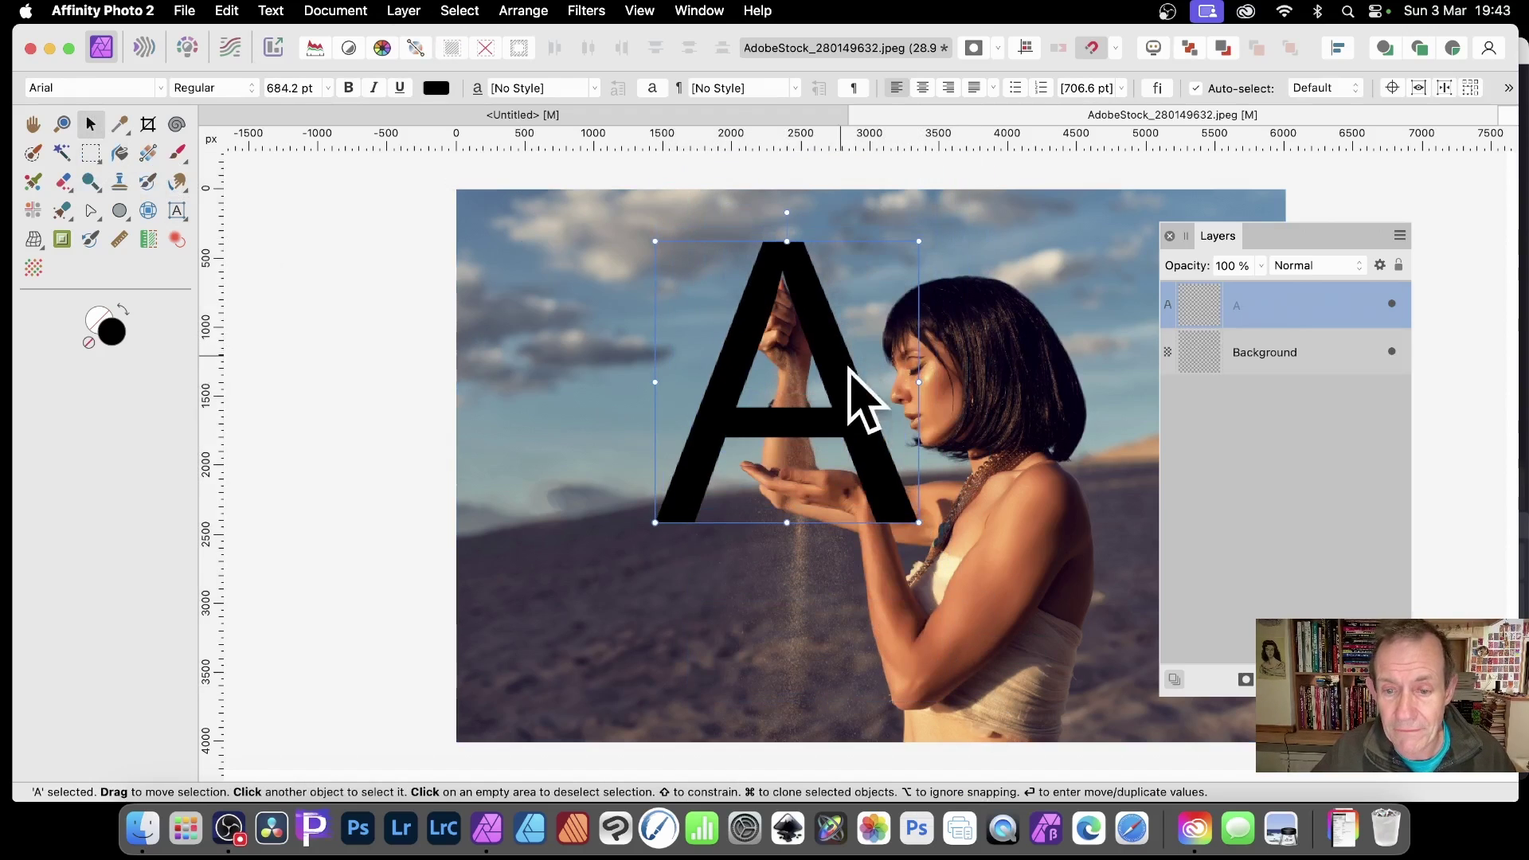
drag(917, 531, 1055, 670)
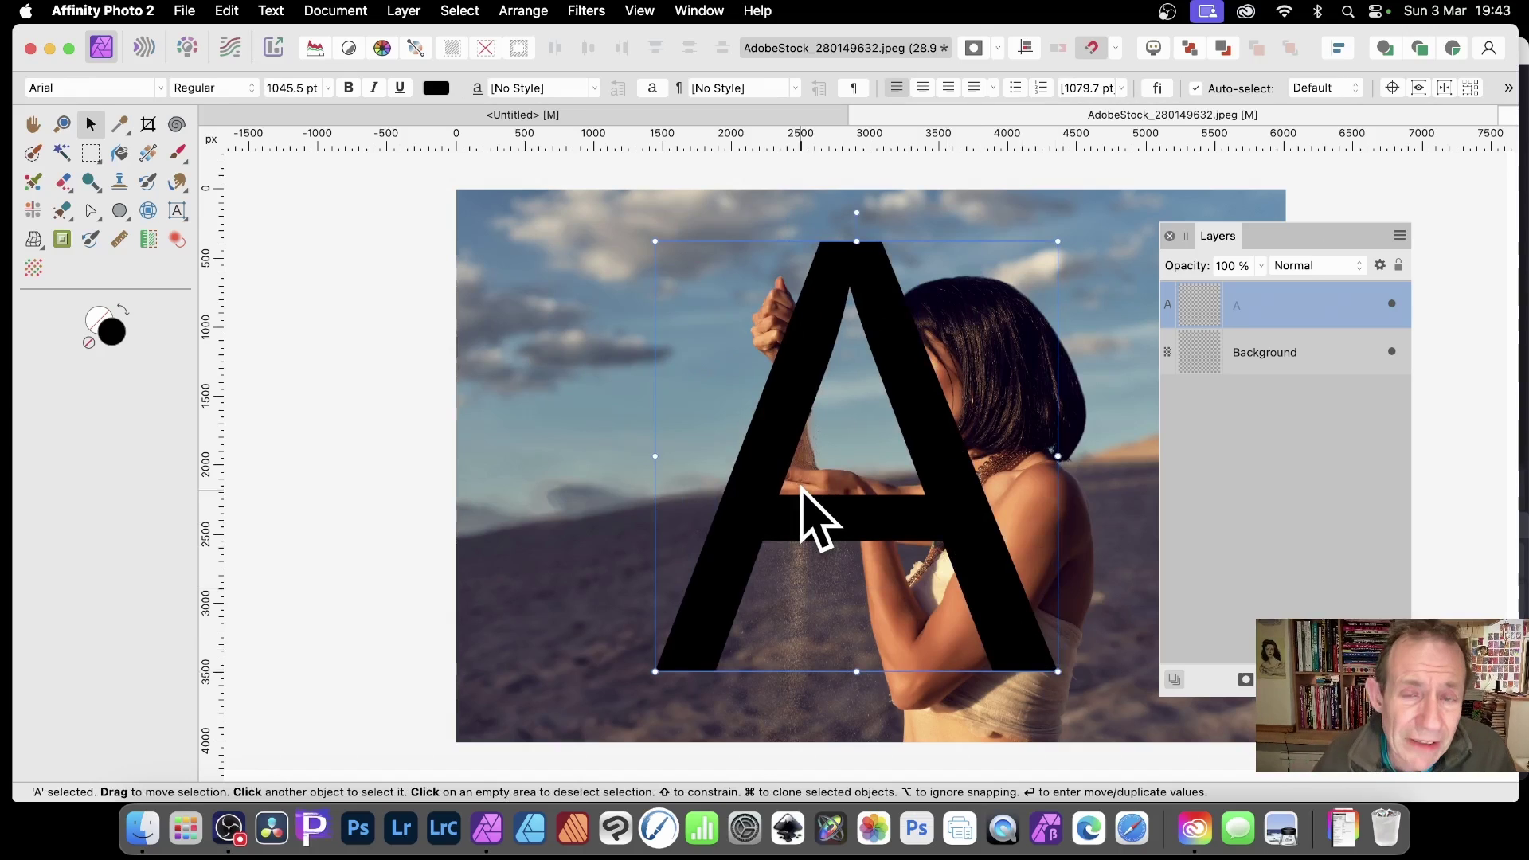
Rasterise and soften the large letter A with a Gaussian Blur of 53.5 px radius
click(585, 11)
mouse_move(593, 72)
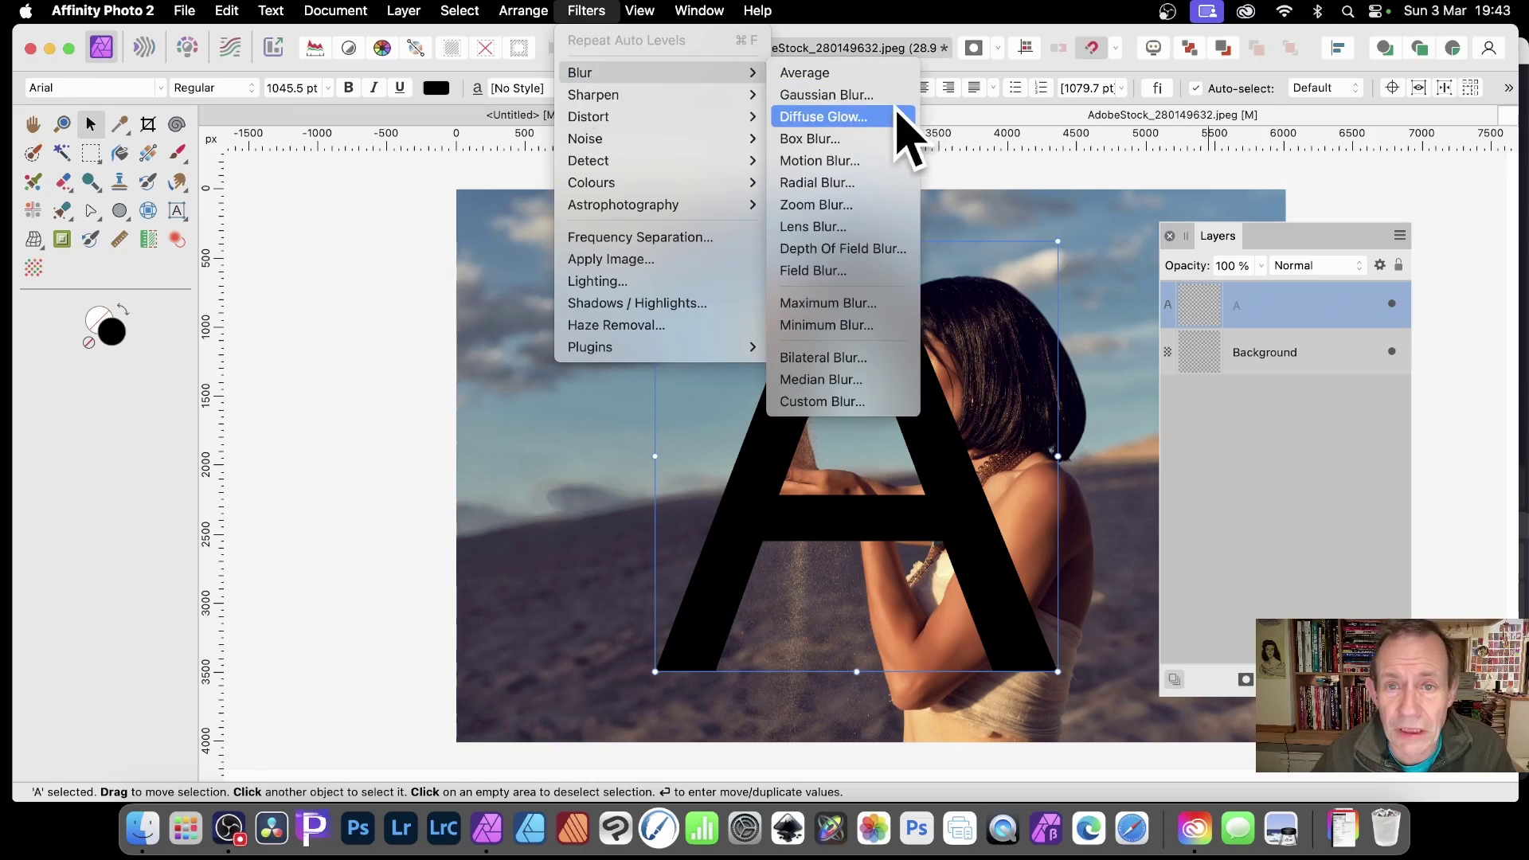
click(876, 95)
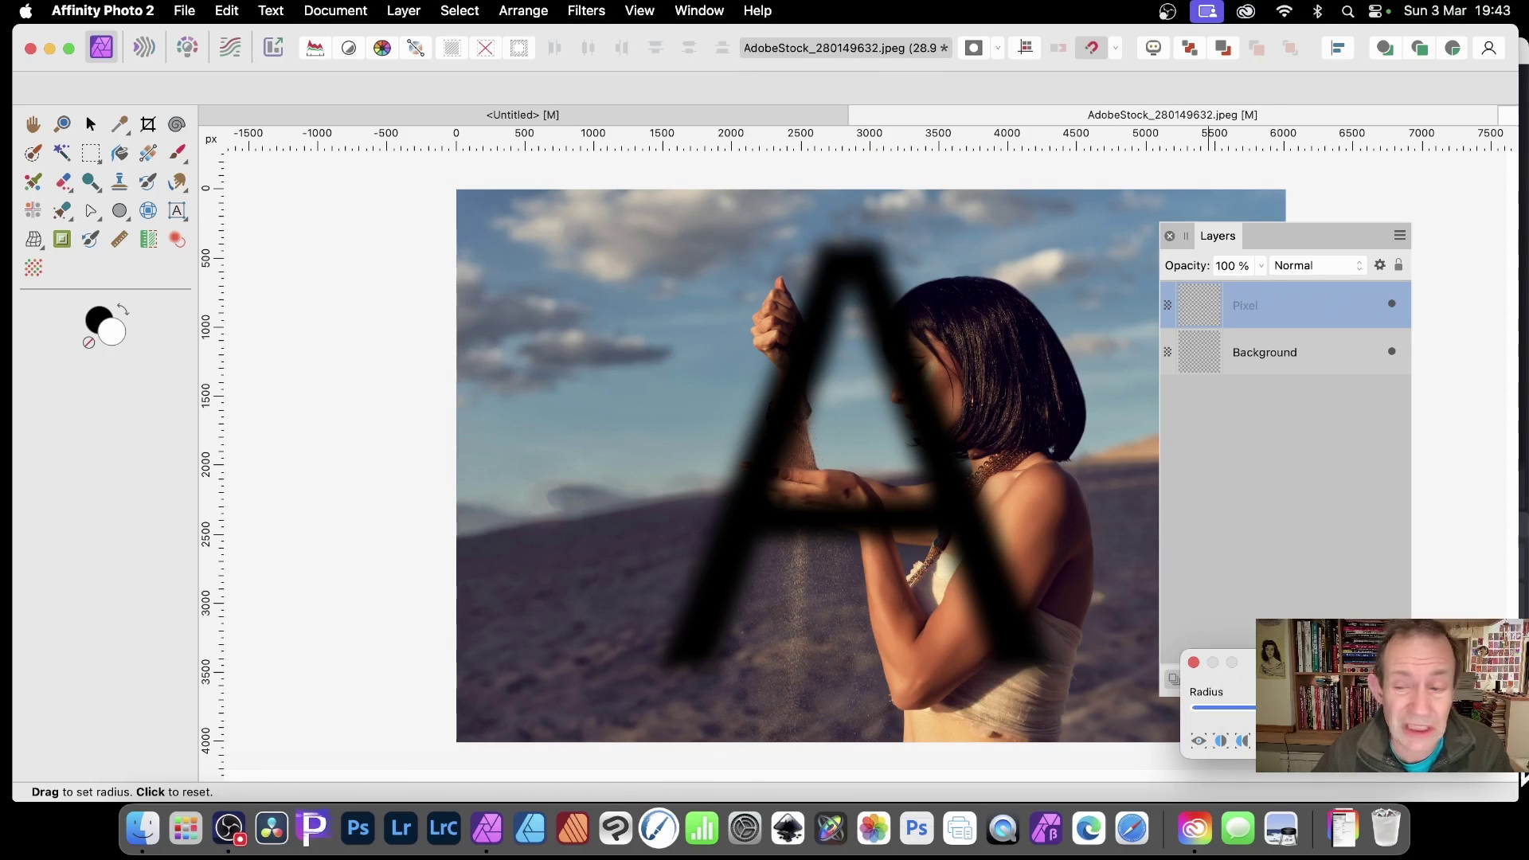
drag(1406, 662, 661, 275)
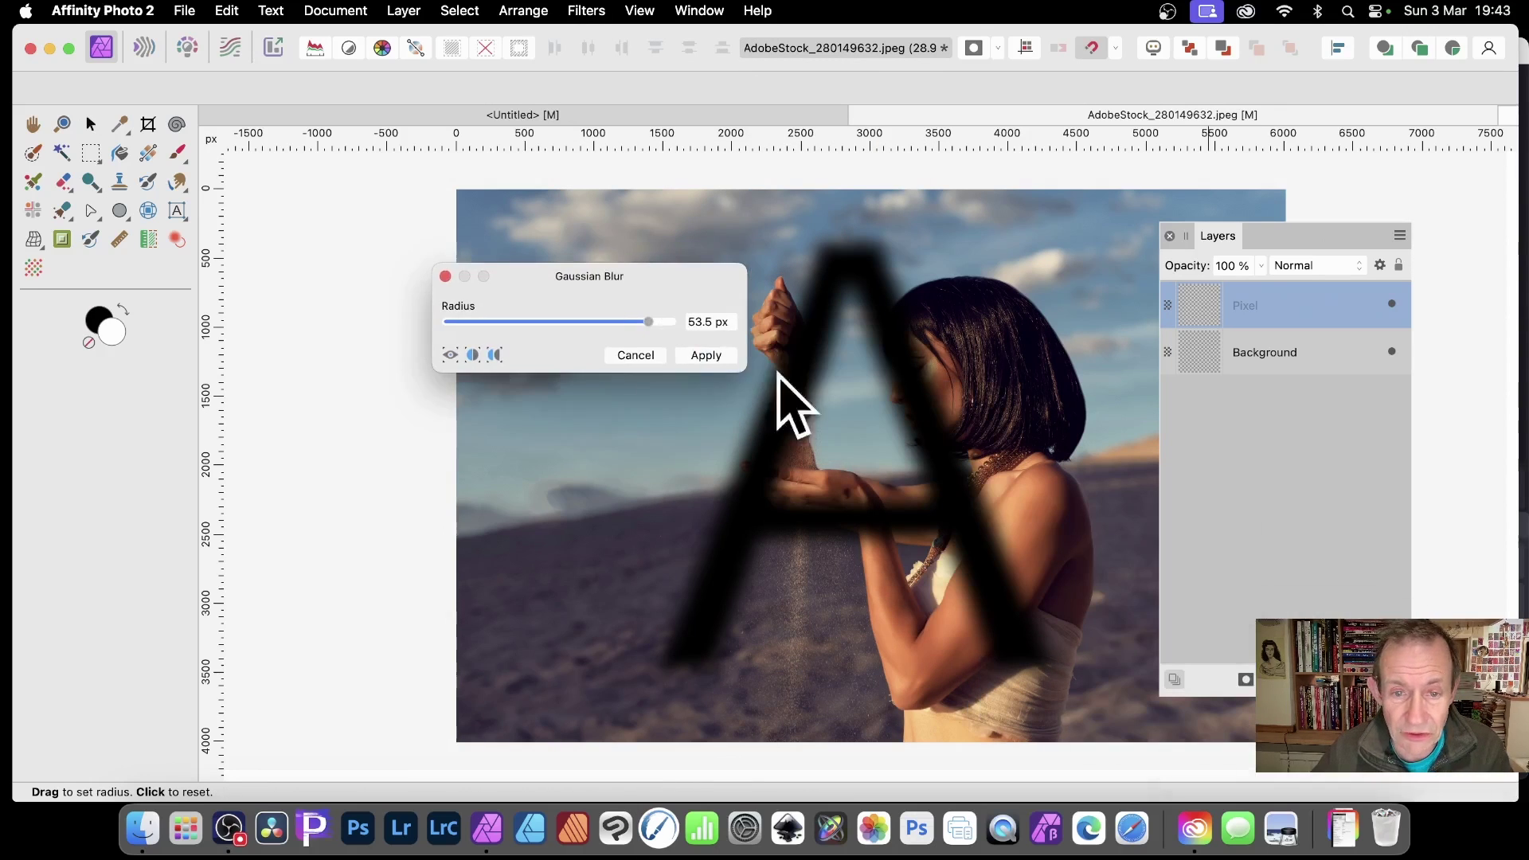
click(698, 356)
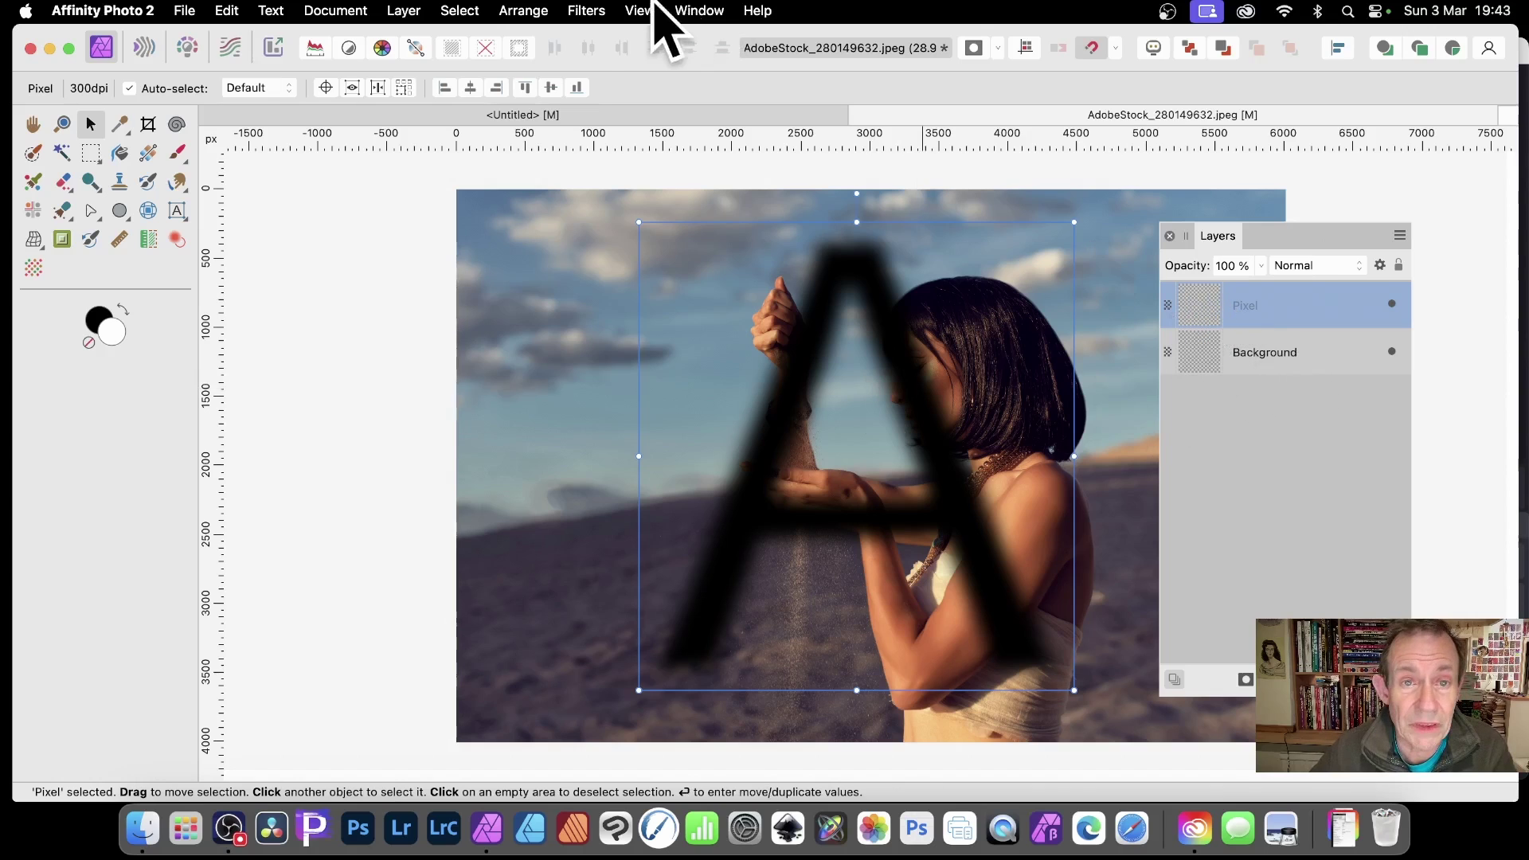
Try displacing the blurred letter A layer with the photo beneath as the map, at a strength of about 387.8 px
click(588, 11)
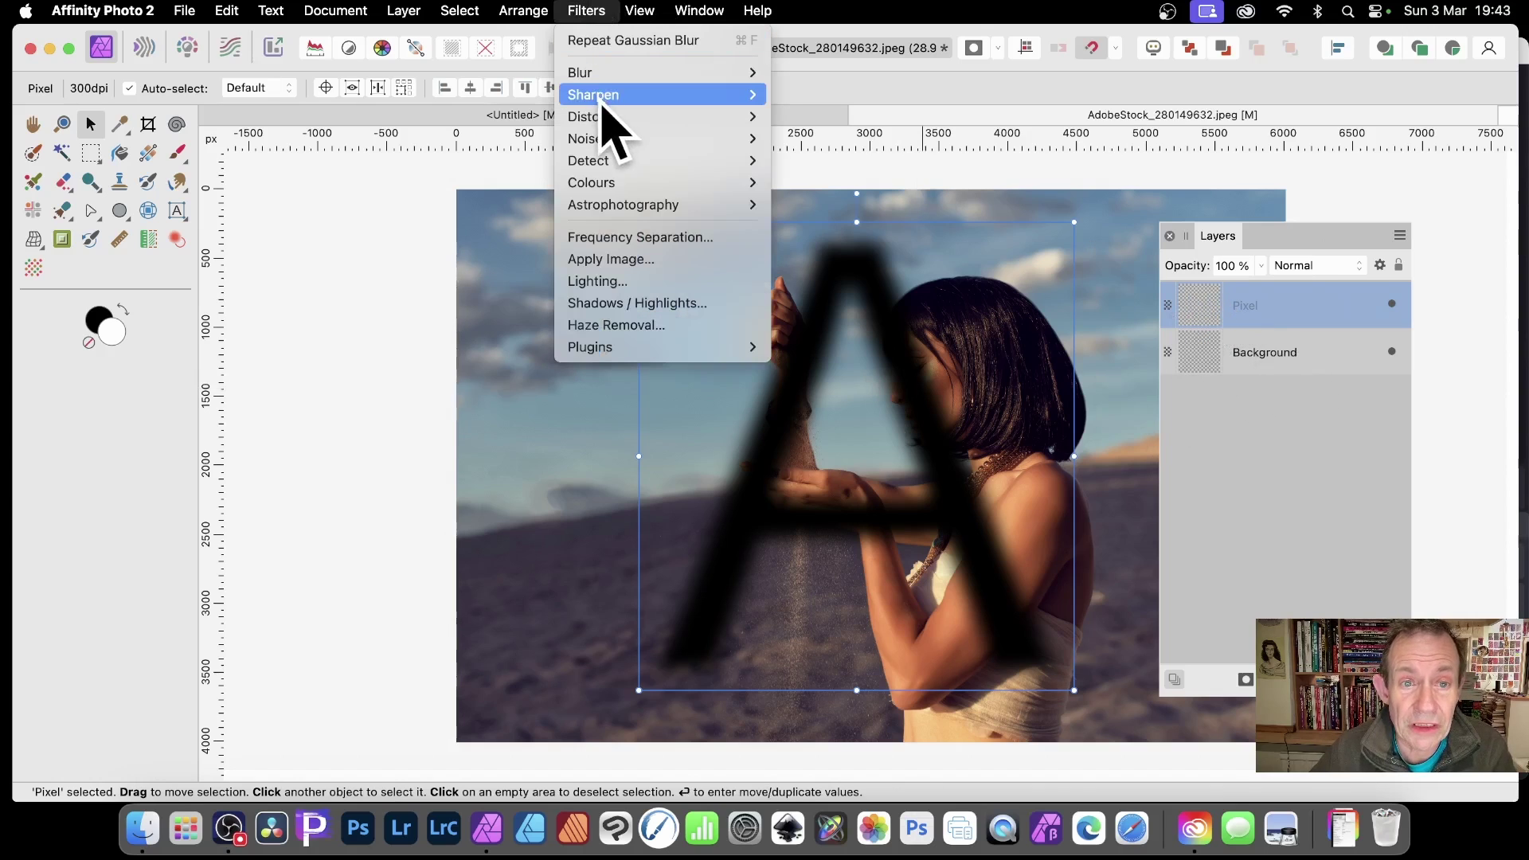
mouse_move(646, 119)
click(812, 358)
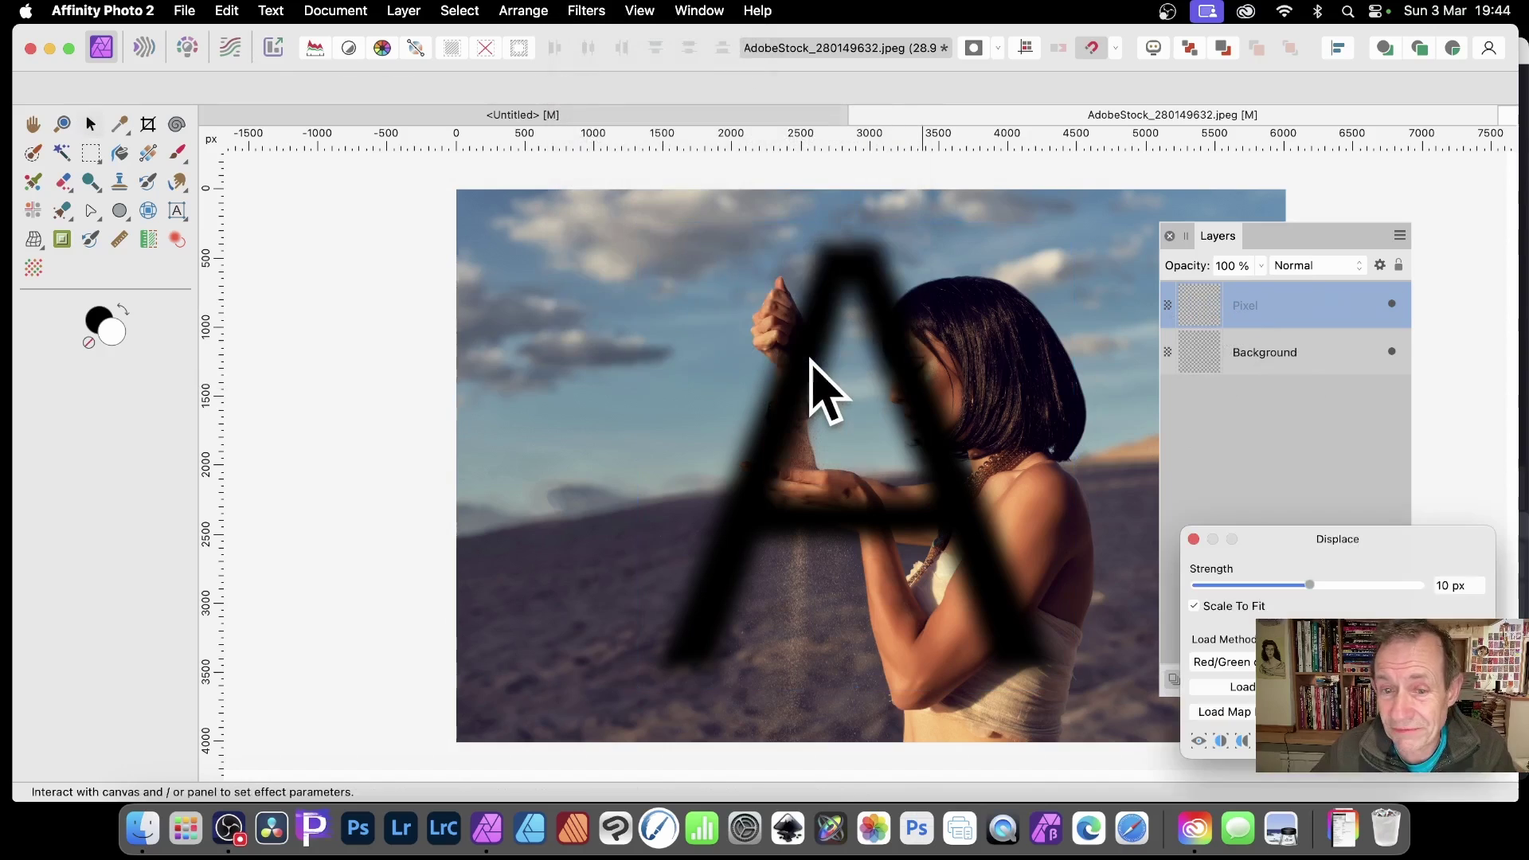
drag(1314, 549, 1040, 368)
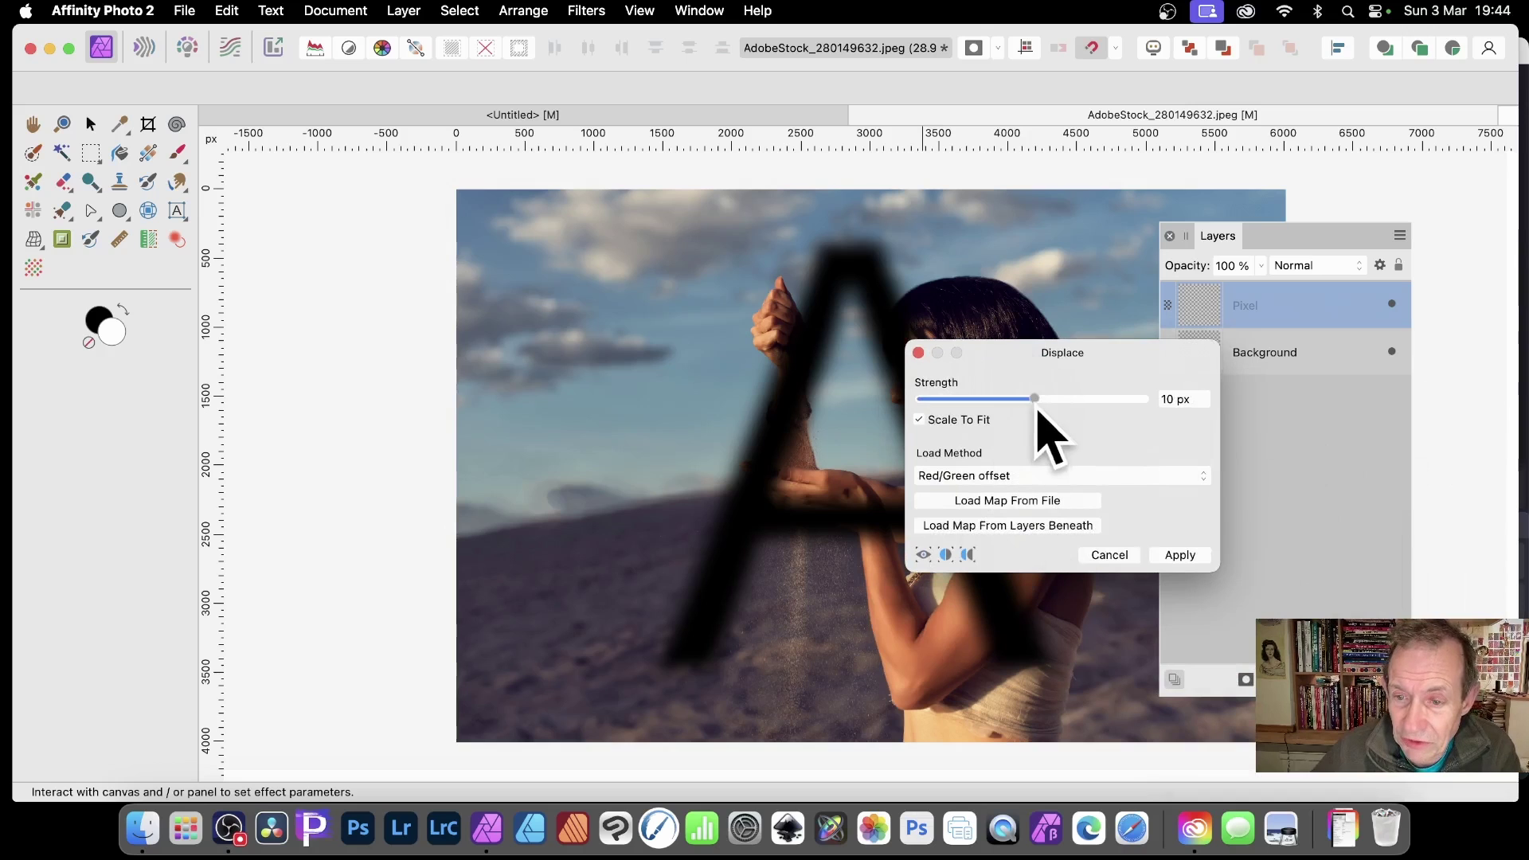
drag(1056, 399, 1146, 401)
drag(1043, 354, 1268, 349)
mouse_move(1369, 390)
mouse_down()
mouse_move(1293, 389)
mouse_move(1340, 389)
mouse_up()
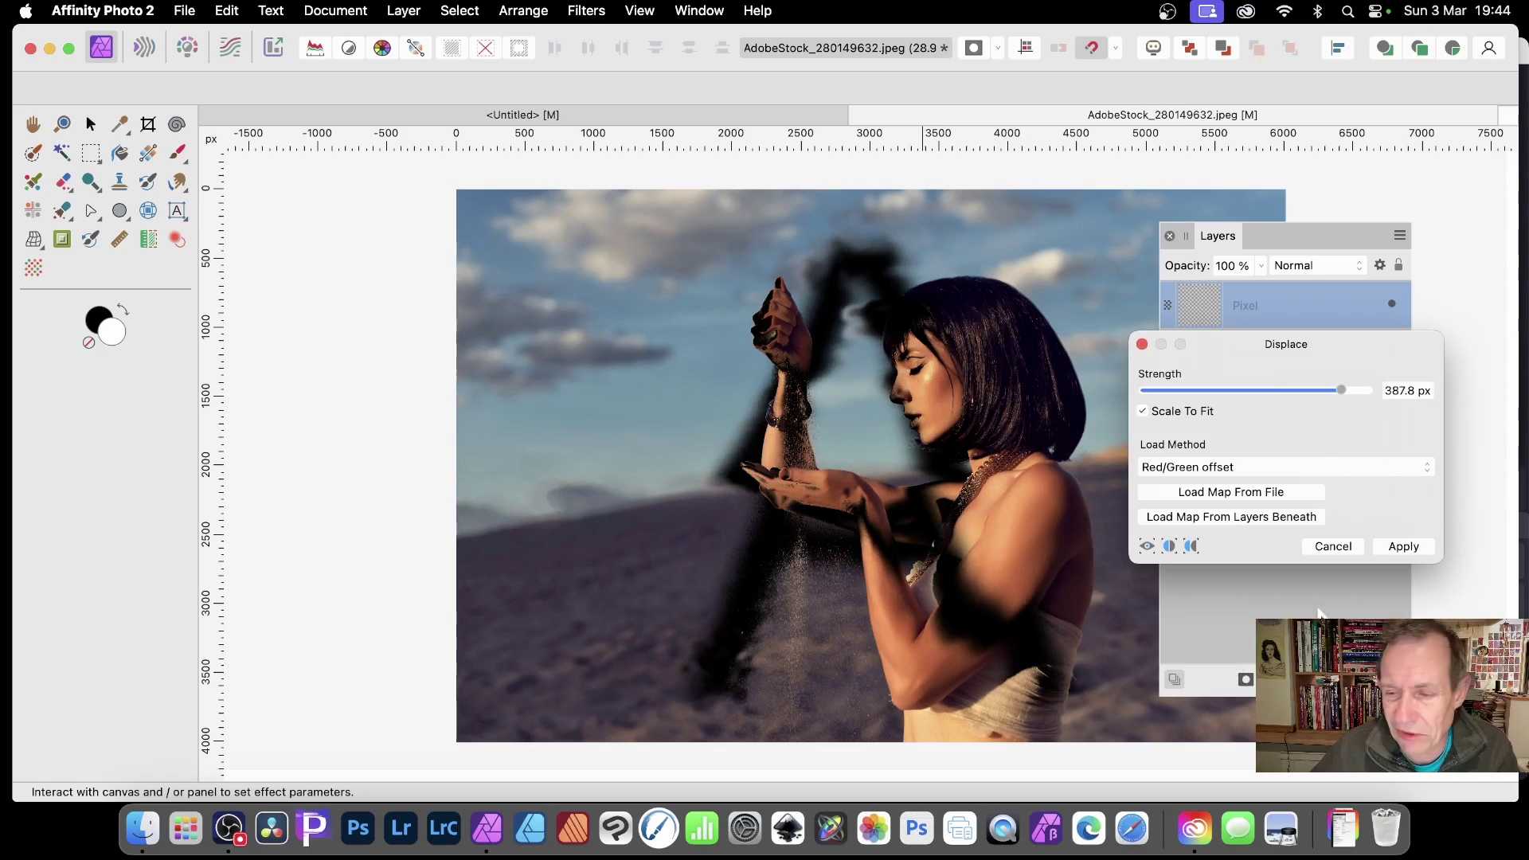
click(1331, 547)
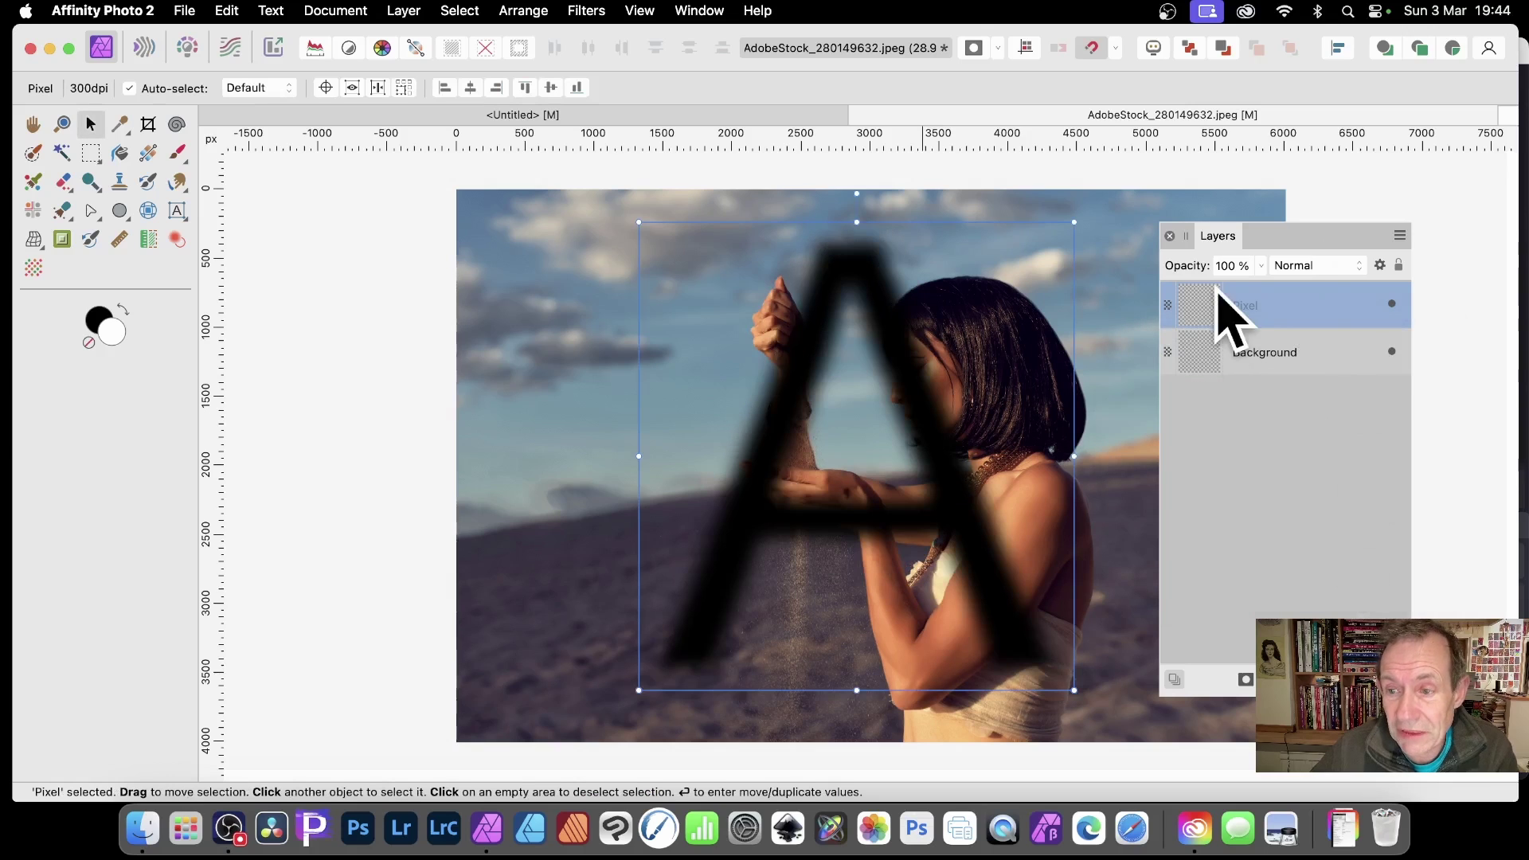
Move the blurred letter A beneath the photo and try displacing the Background layer with it at about 426.2 px strength
drag(1217, 301, 1213, 374)
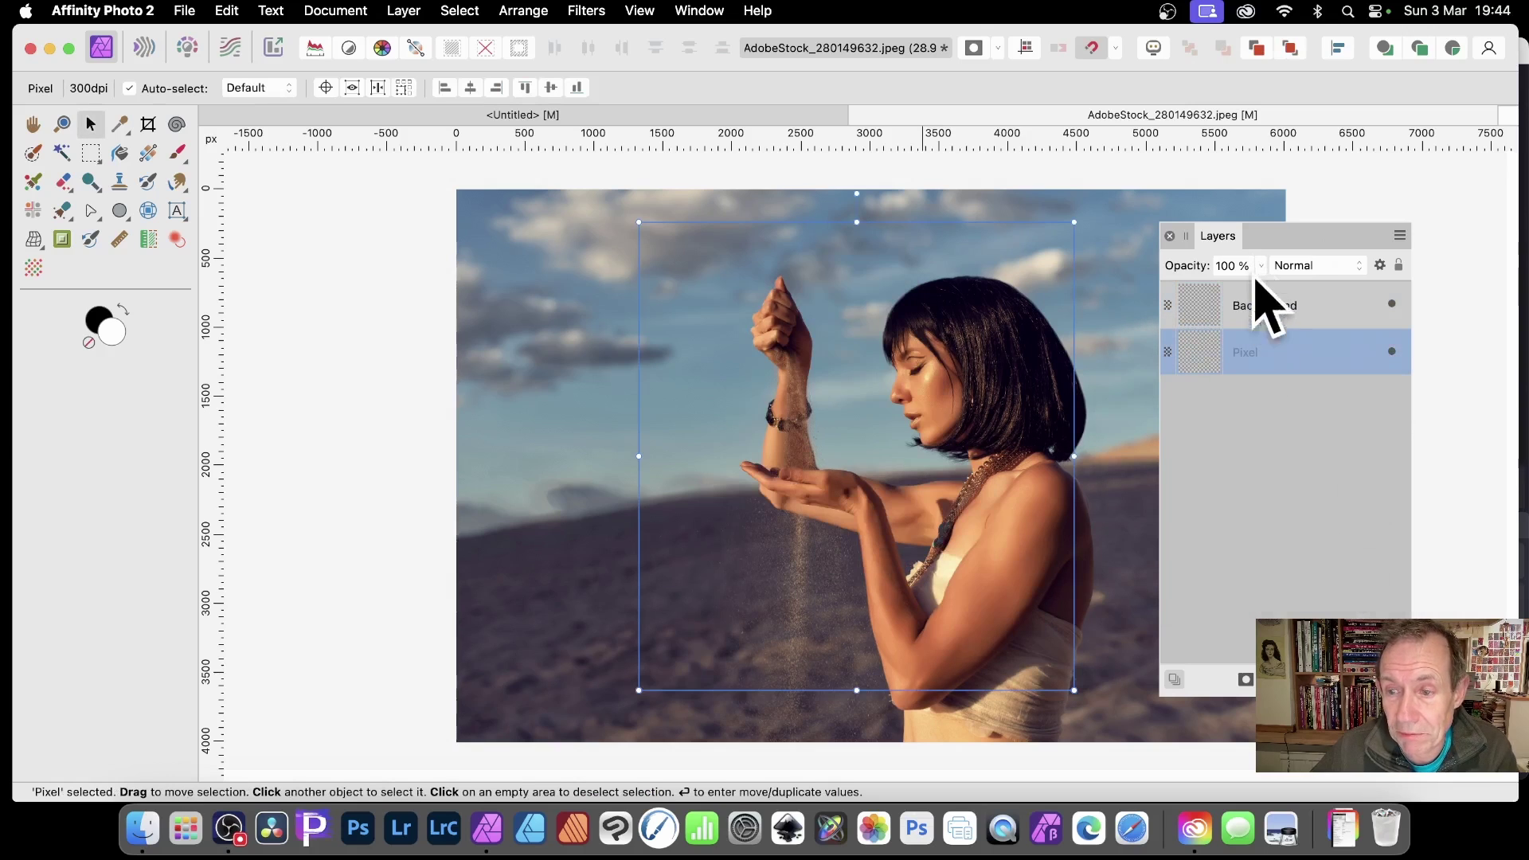
click(1268, 313)
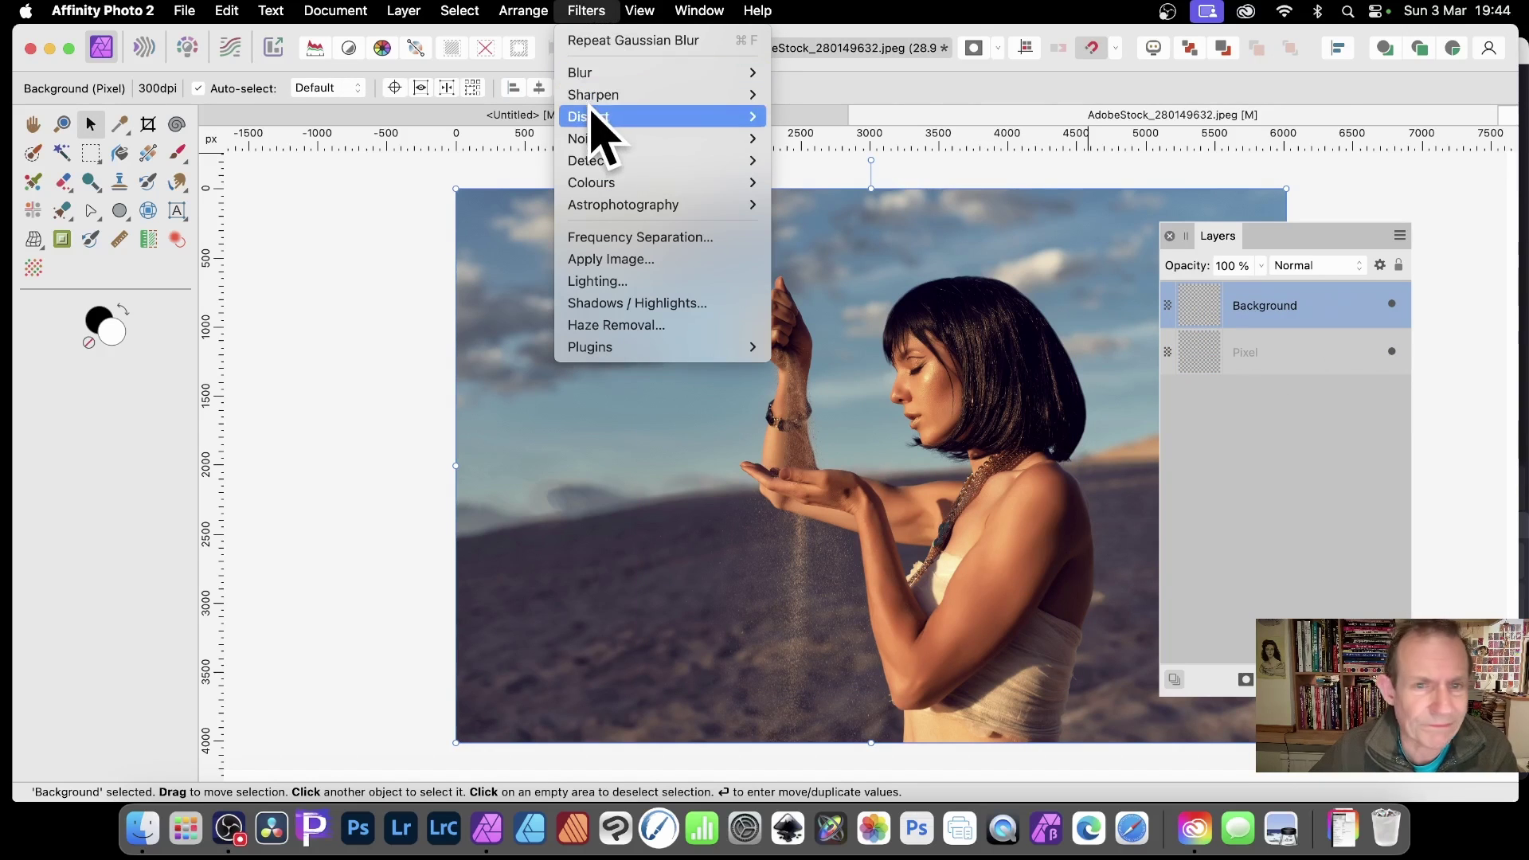
mouse_move(597, 116)
click(824, 357)
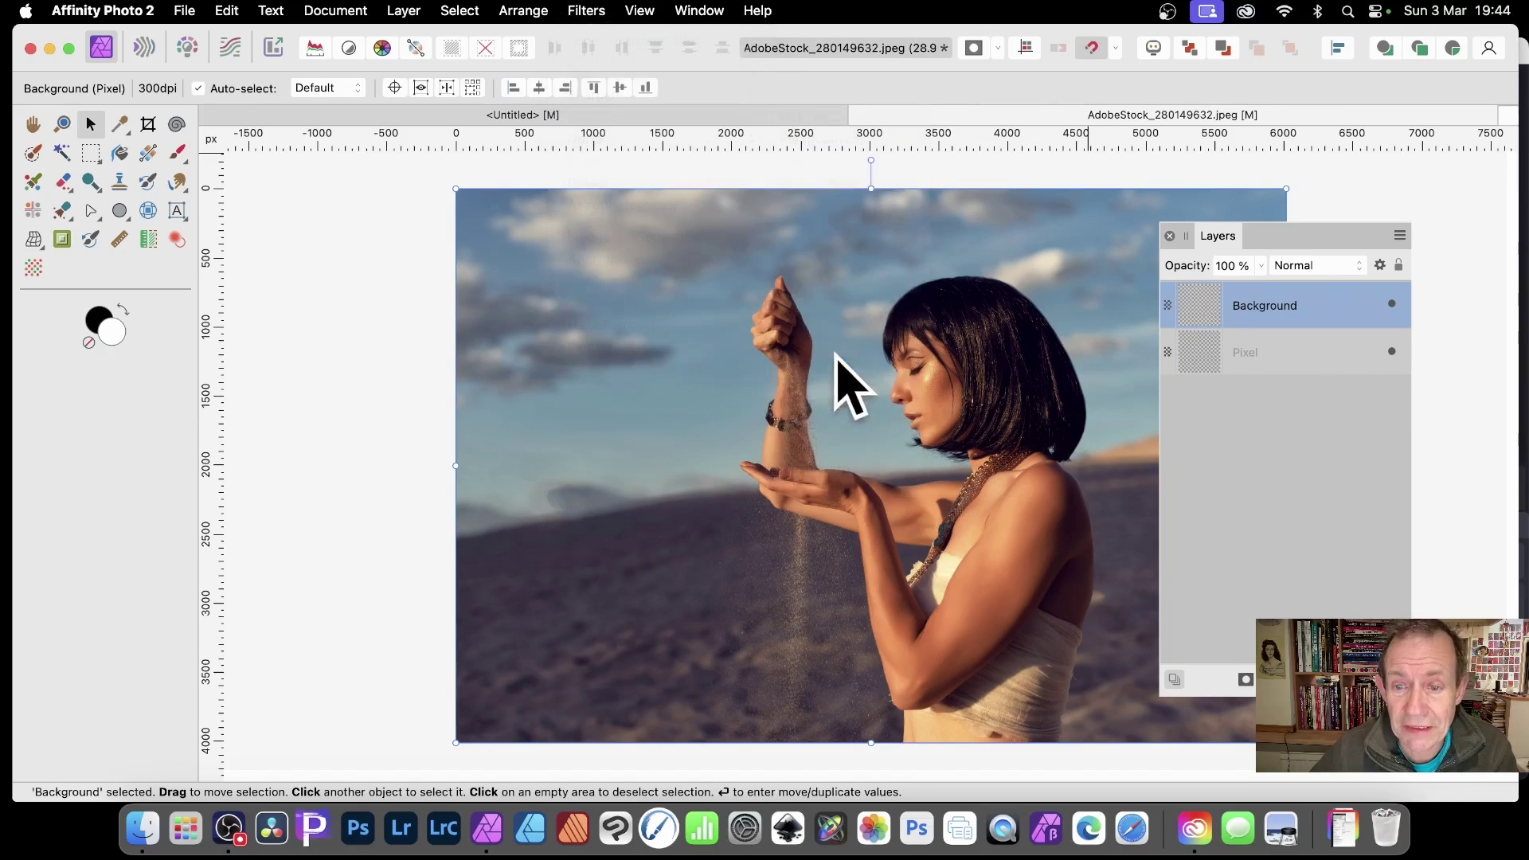
drag(1292, 549, 567, 331)
click(496, 455)
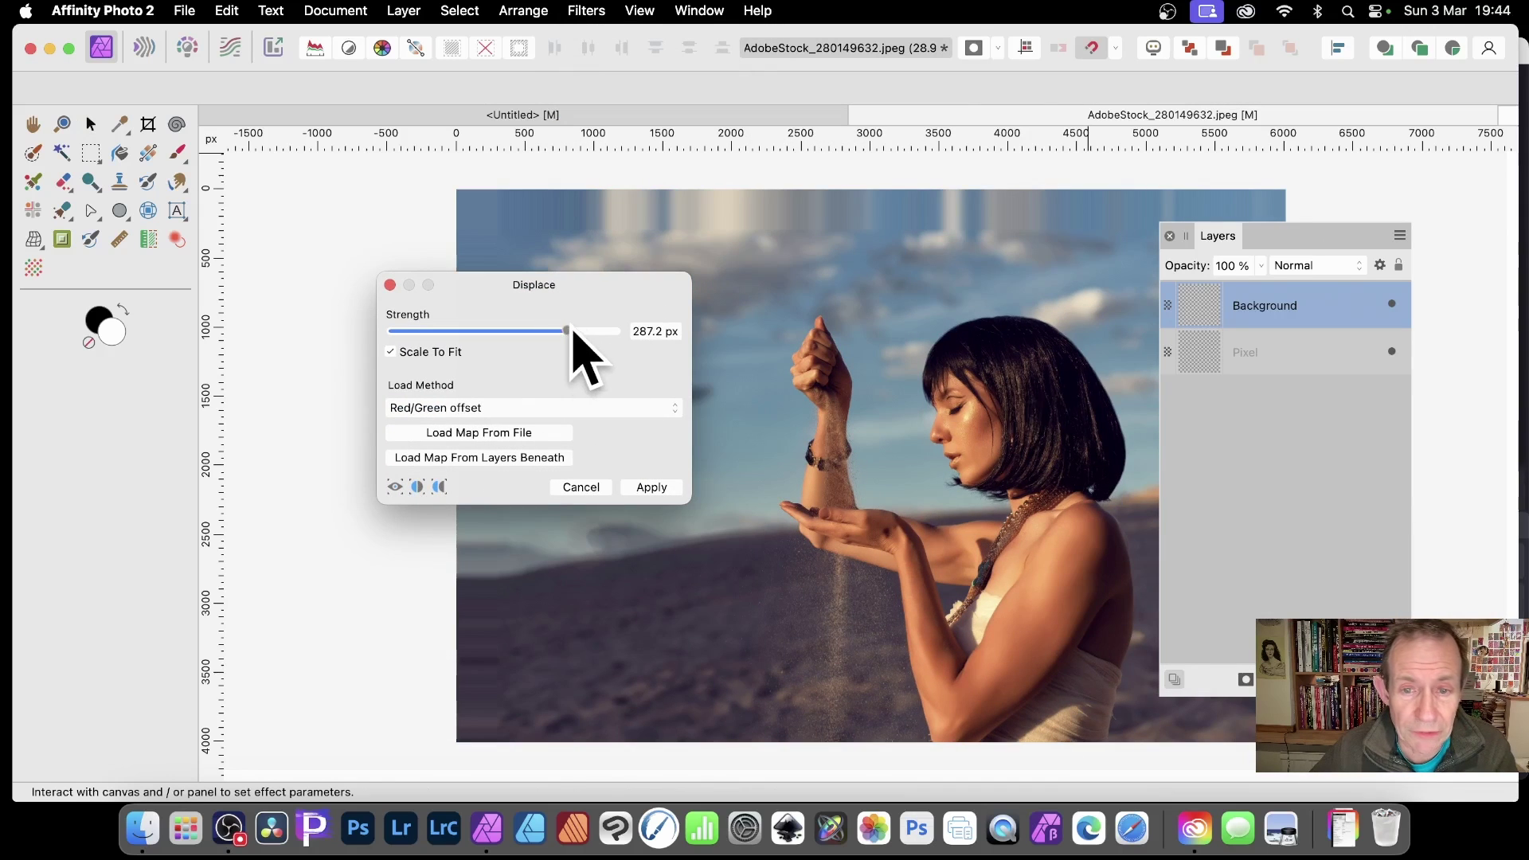
drag(570, 329, 607, 366)
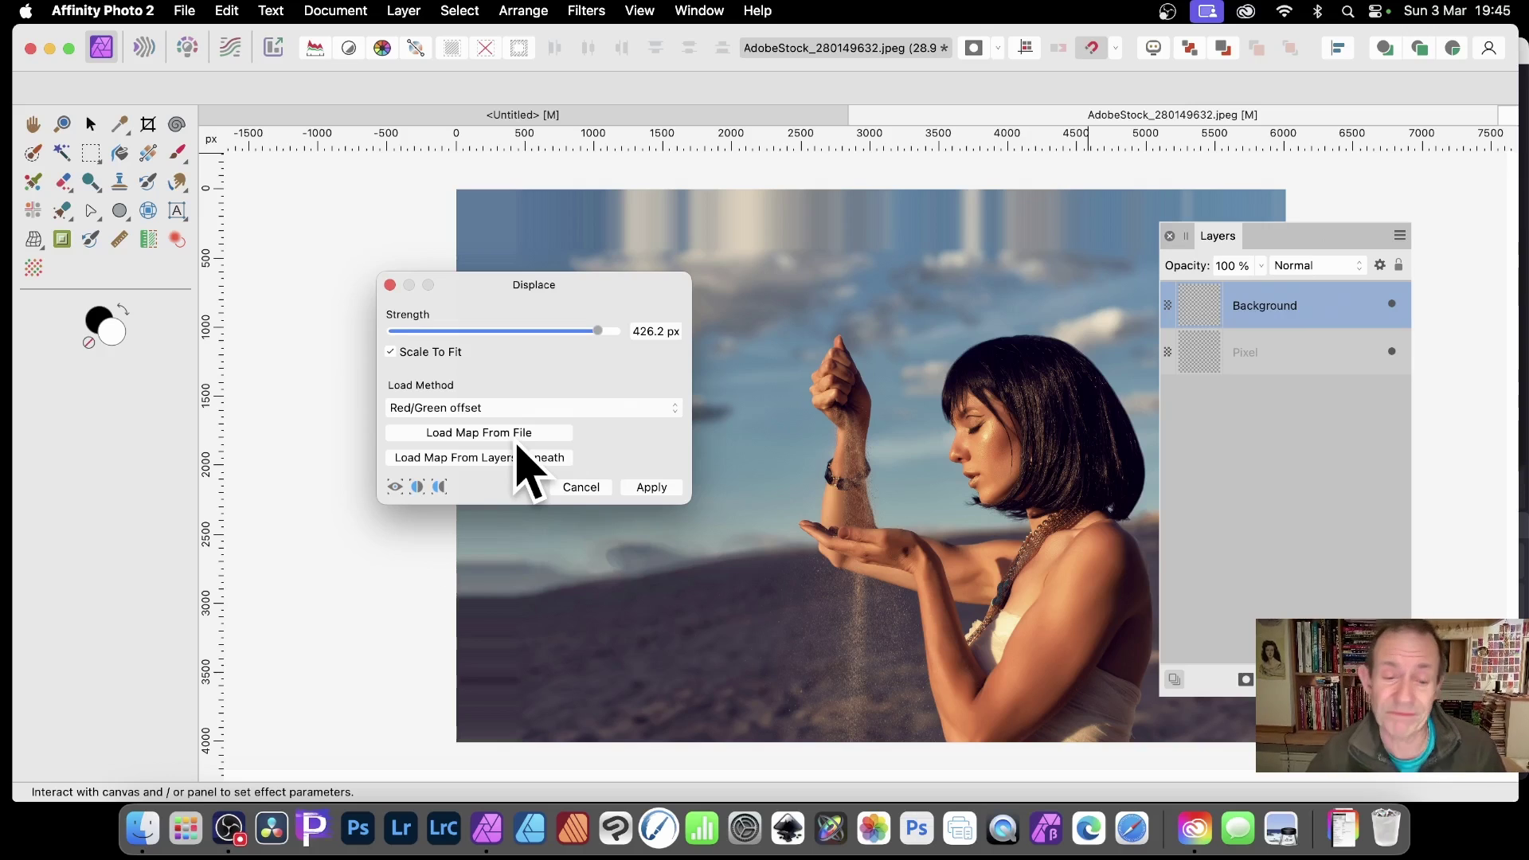
click(589, 487)
Delete the blurred letter A layer beneath the photo
click(1256, 356)
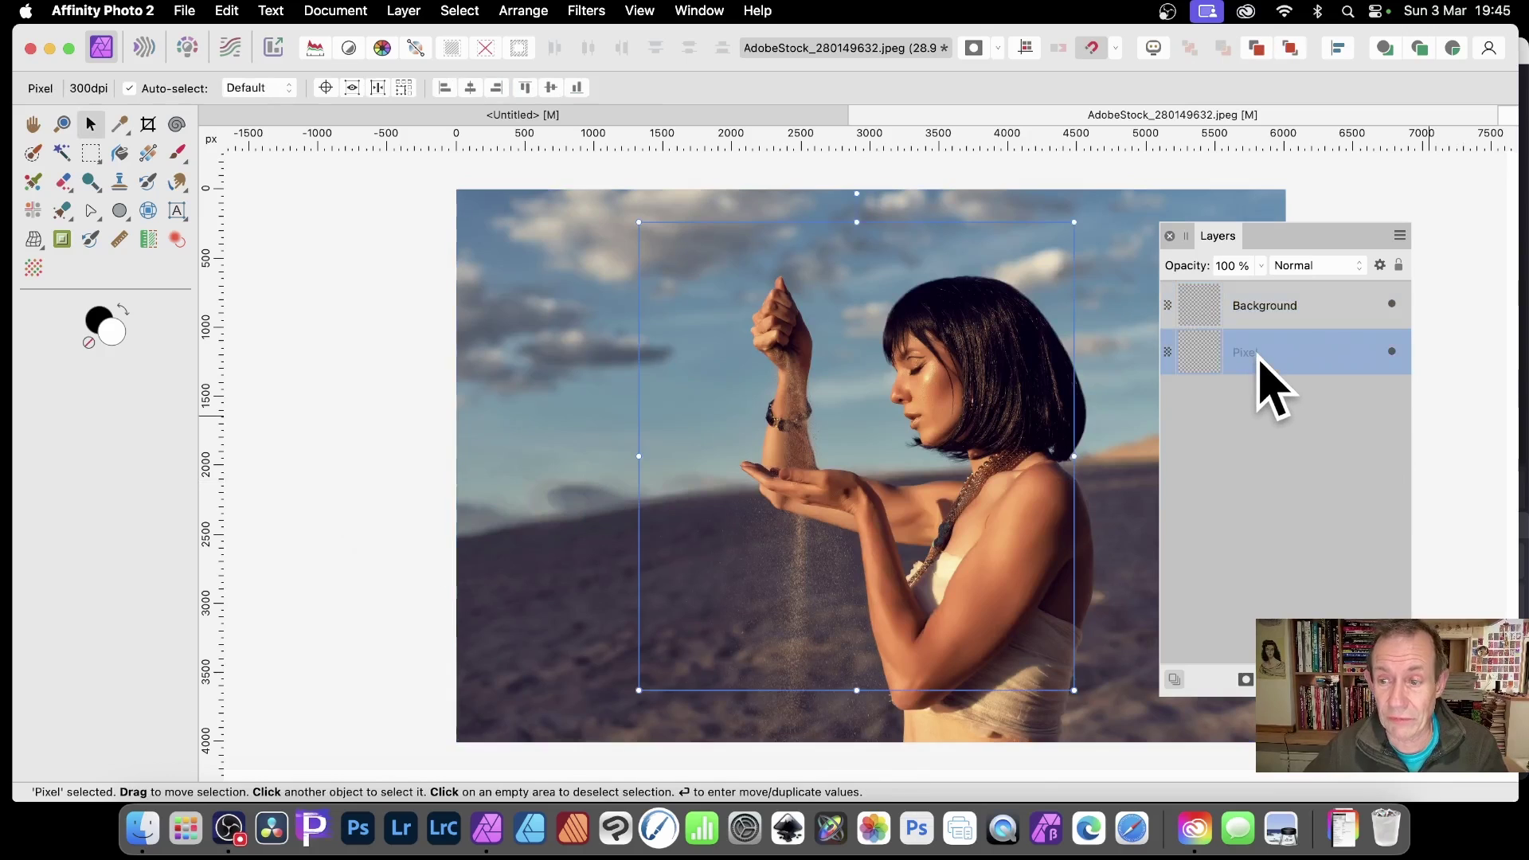
key(Delete)
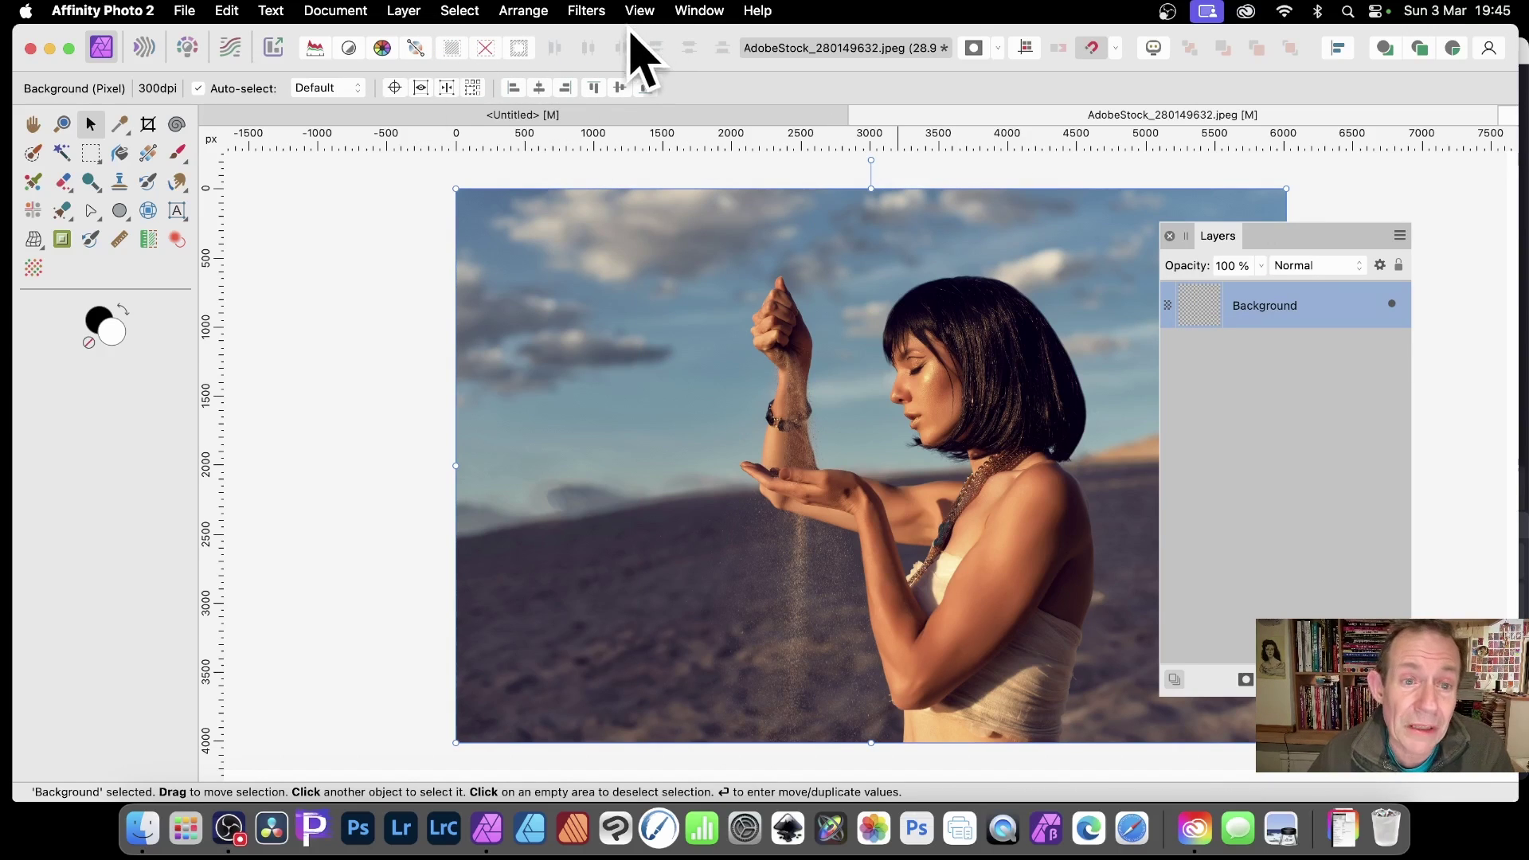
Copy the topmost swirling colour pattern layer from the Untitled document and paste it into the AdobeStock photo document
click(556, 120)
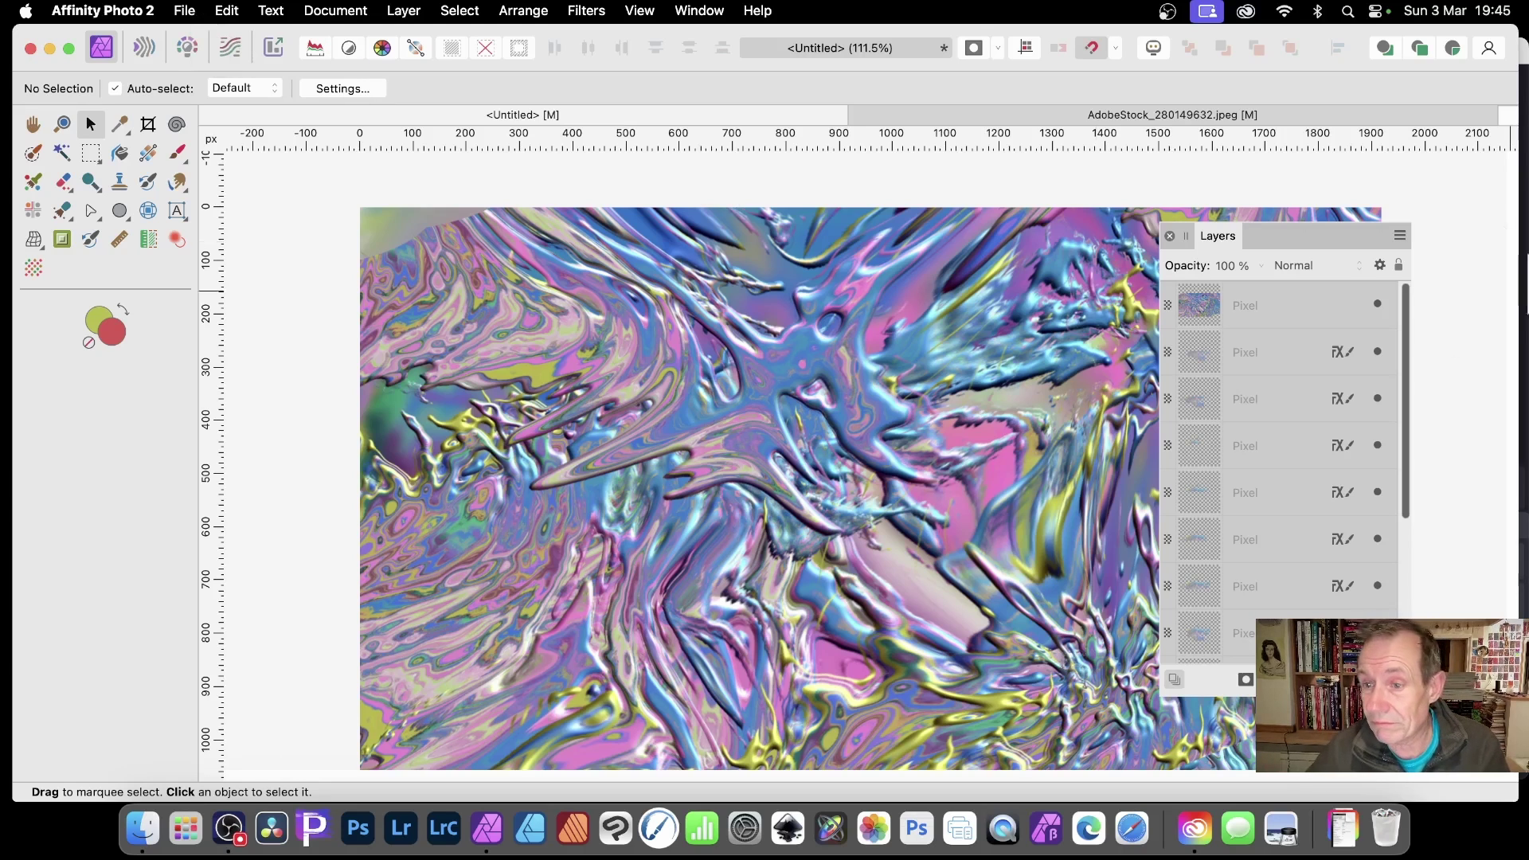
click(1262, 313)
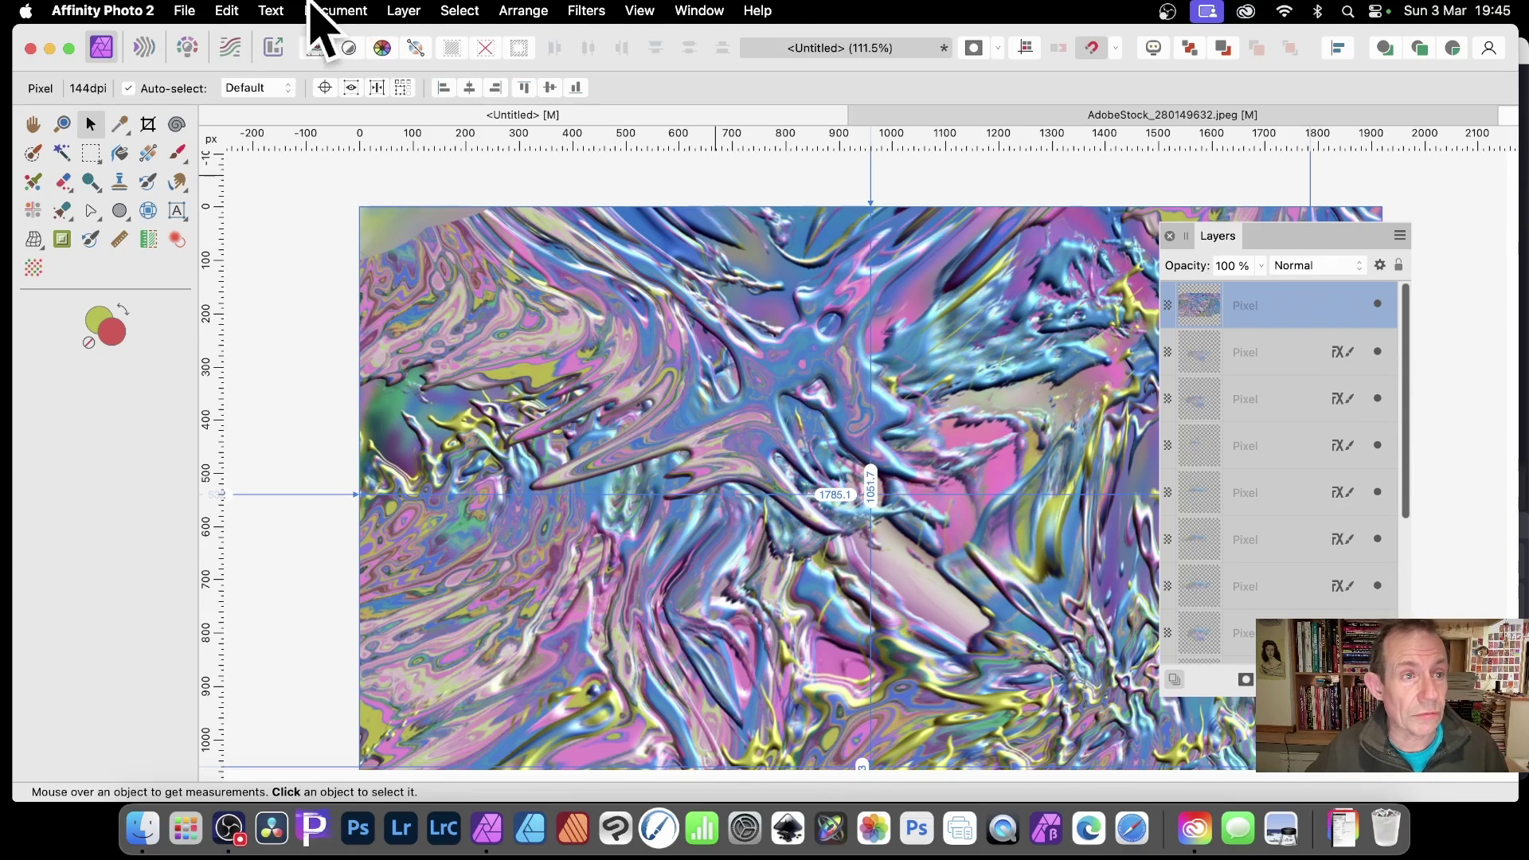
click(227, 10)
click(229, 117)
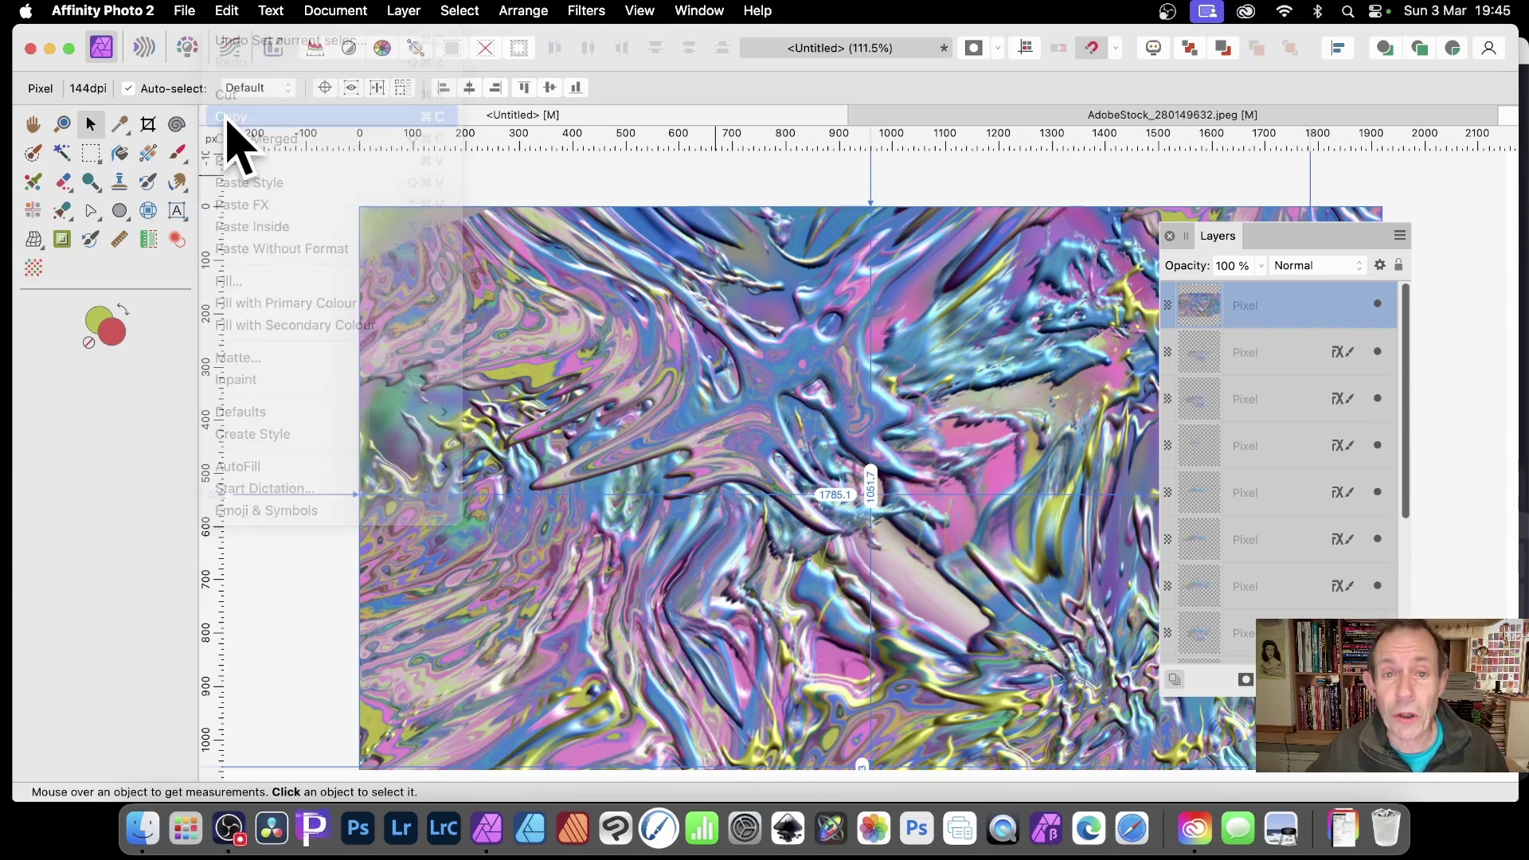
click(1150, 119)
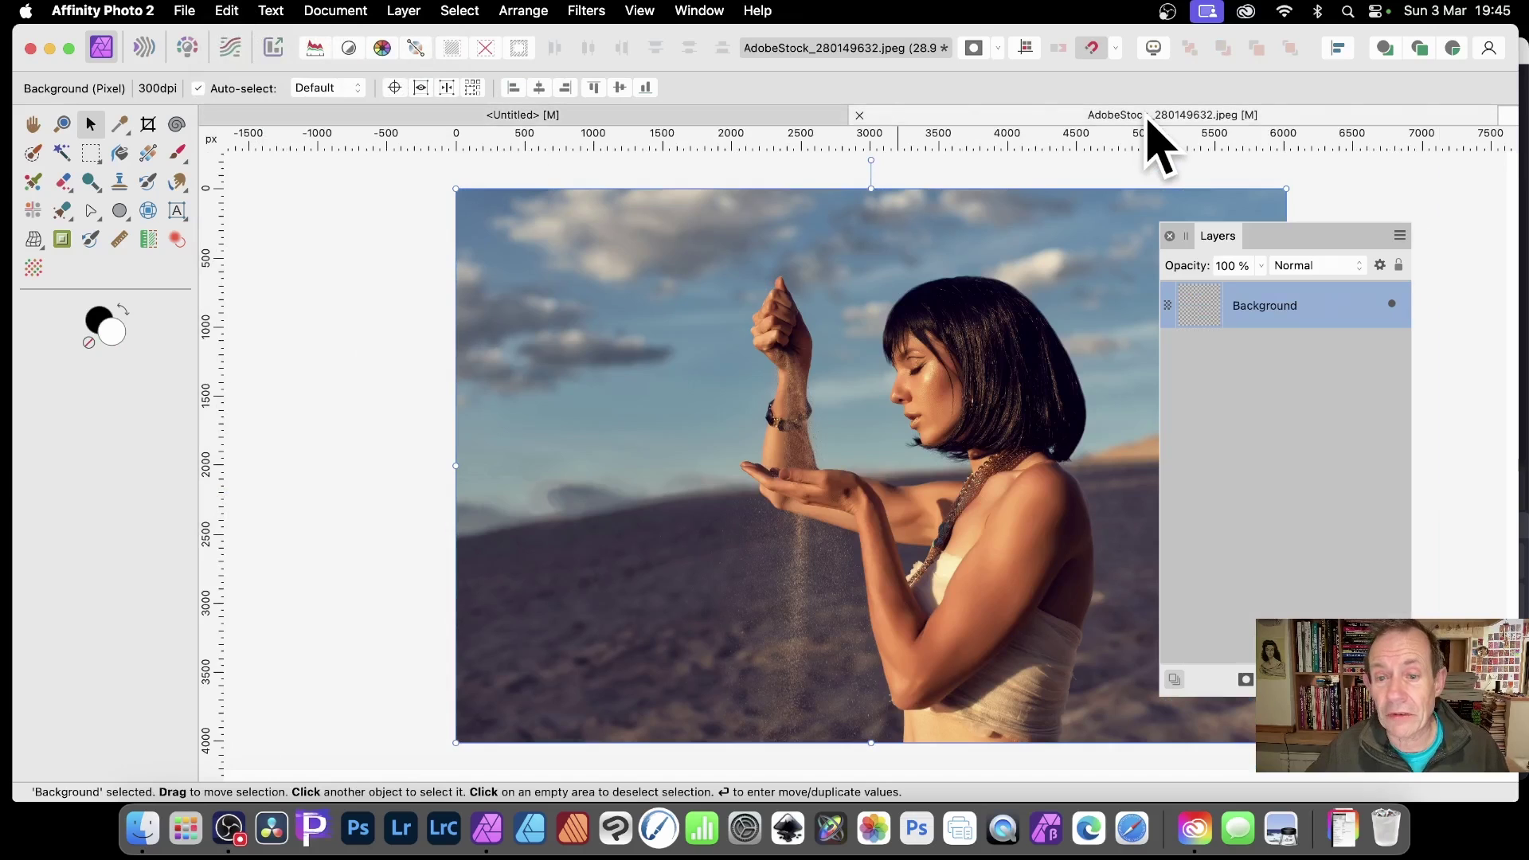
click(1286, 444)
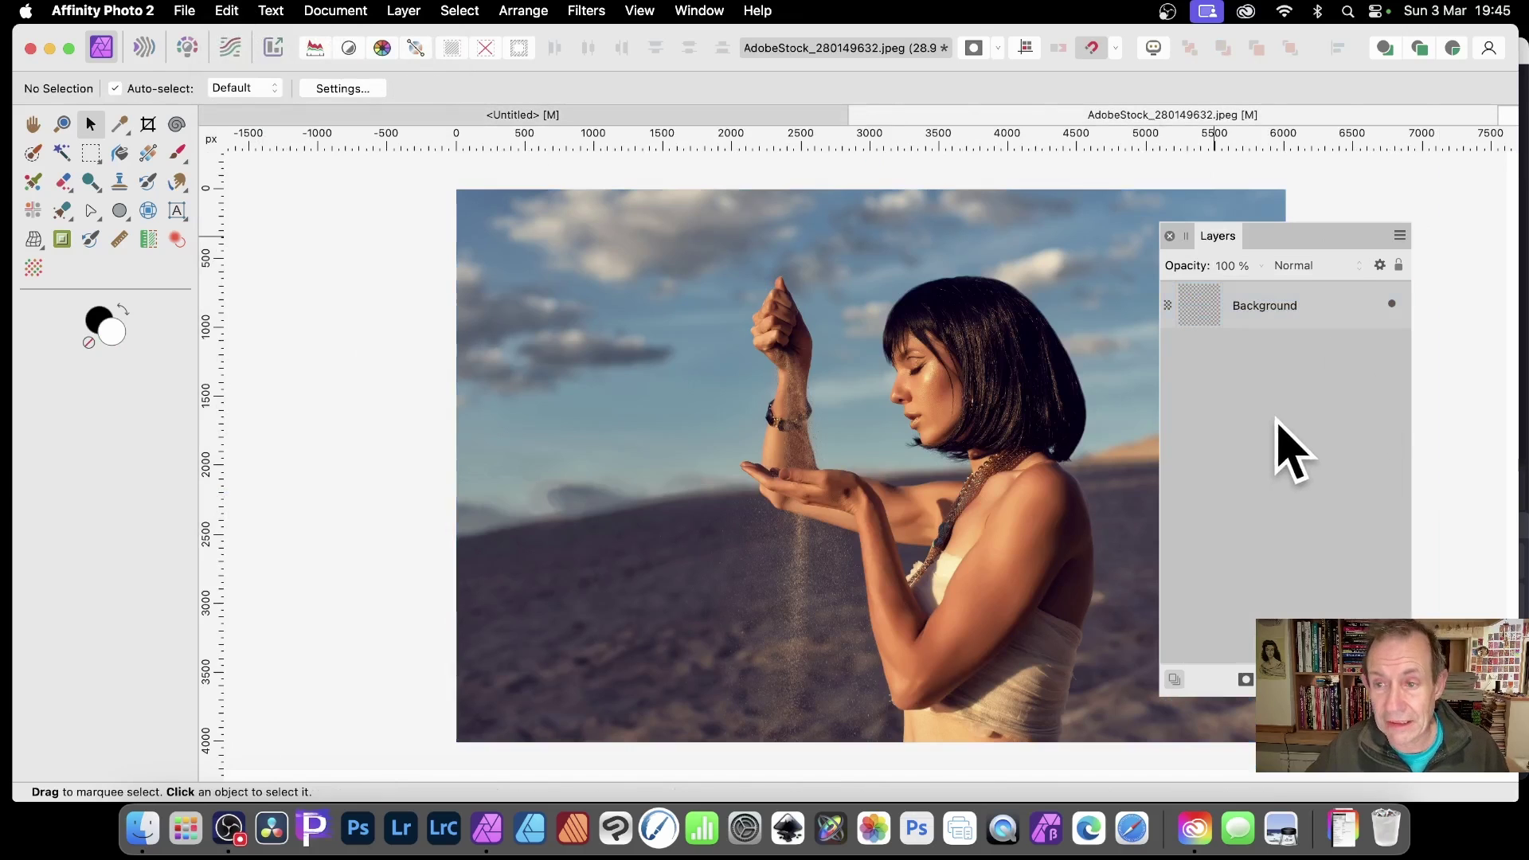
click(231, 10)
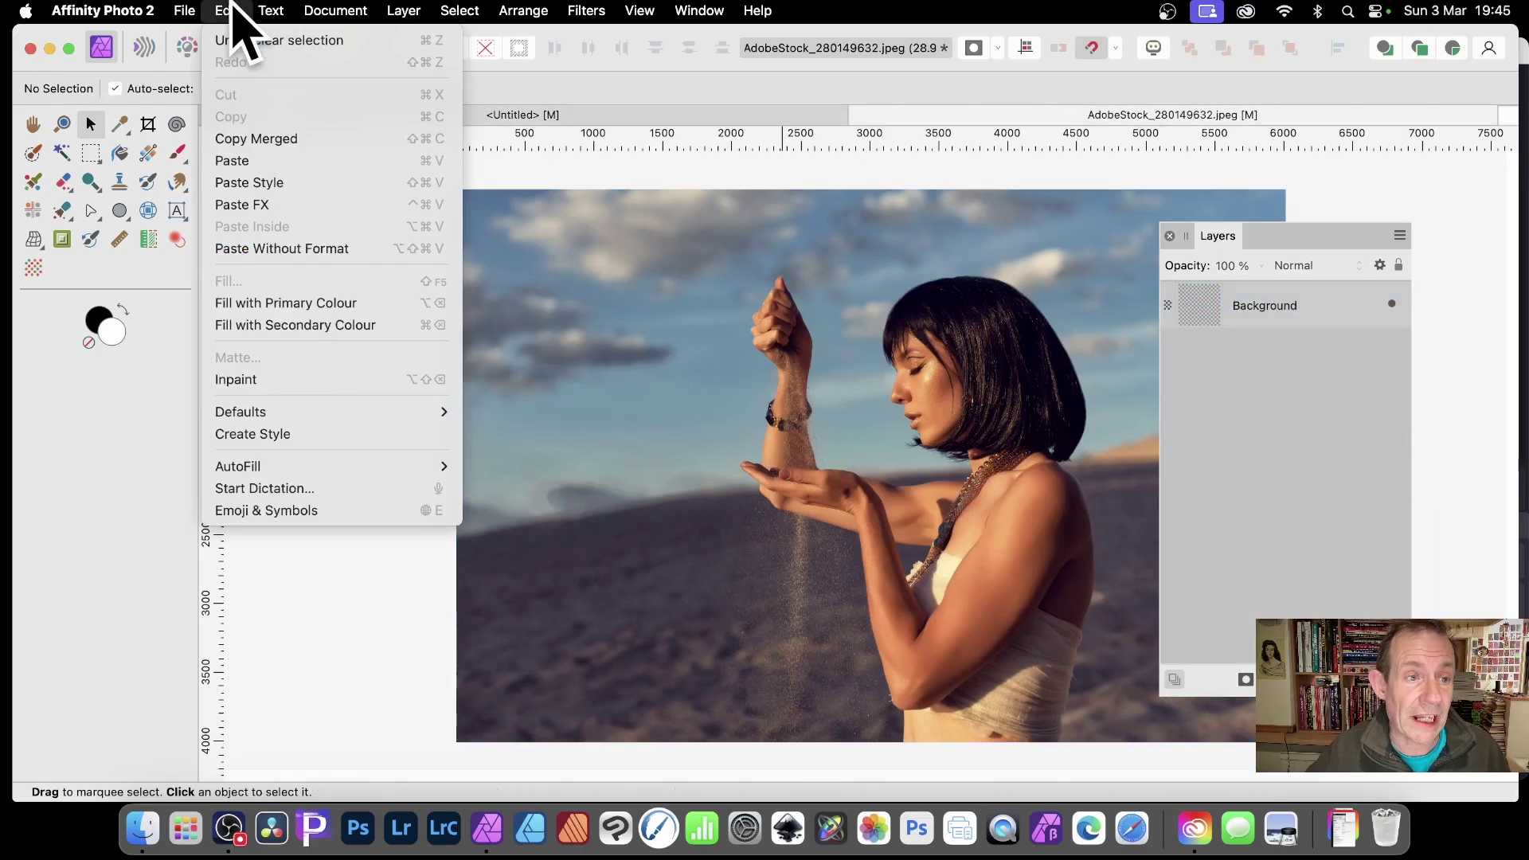
click(225, 160)
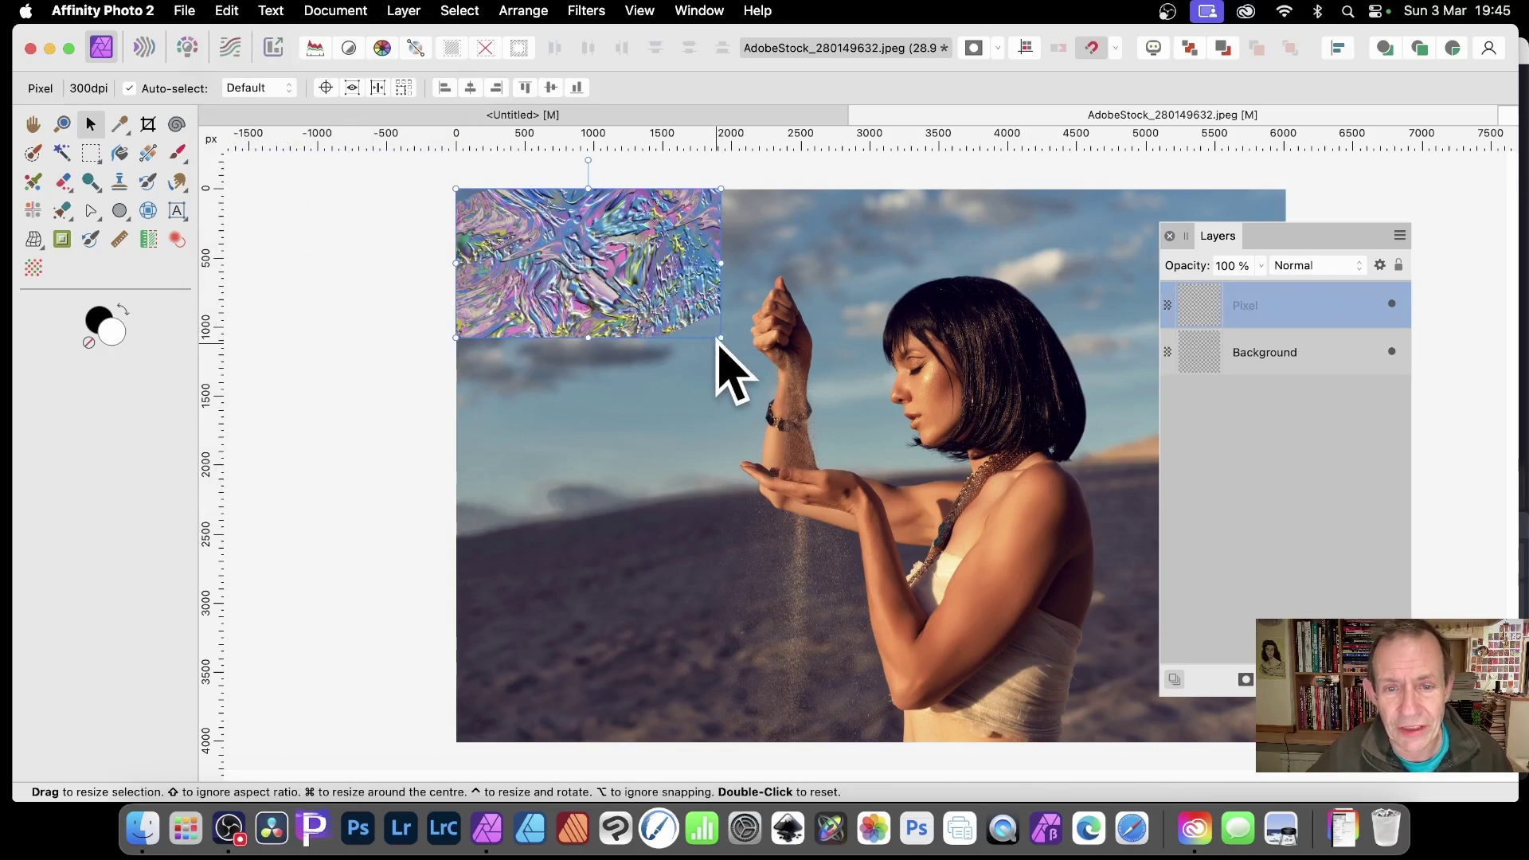
Enlarge the pasted pattern to cover the whole photo and place it beneath the Background layer
drag(721, 337, 1436, 778)
scroll(614, 300, up, 2)
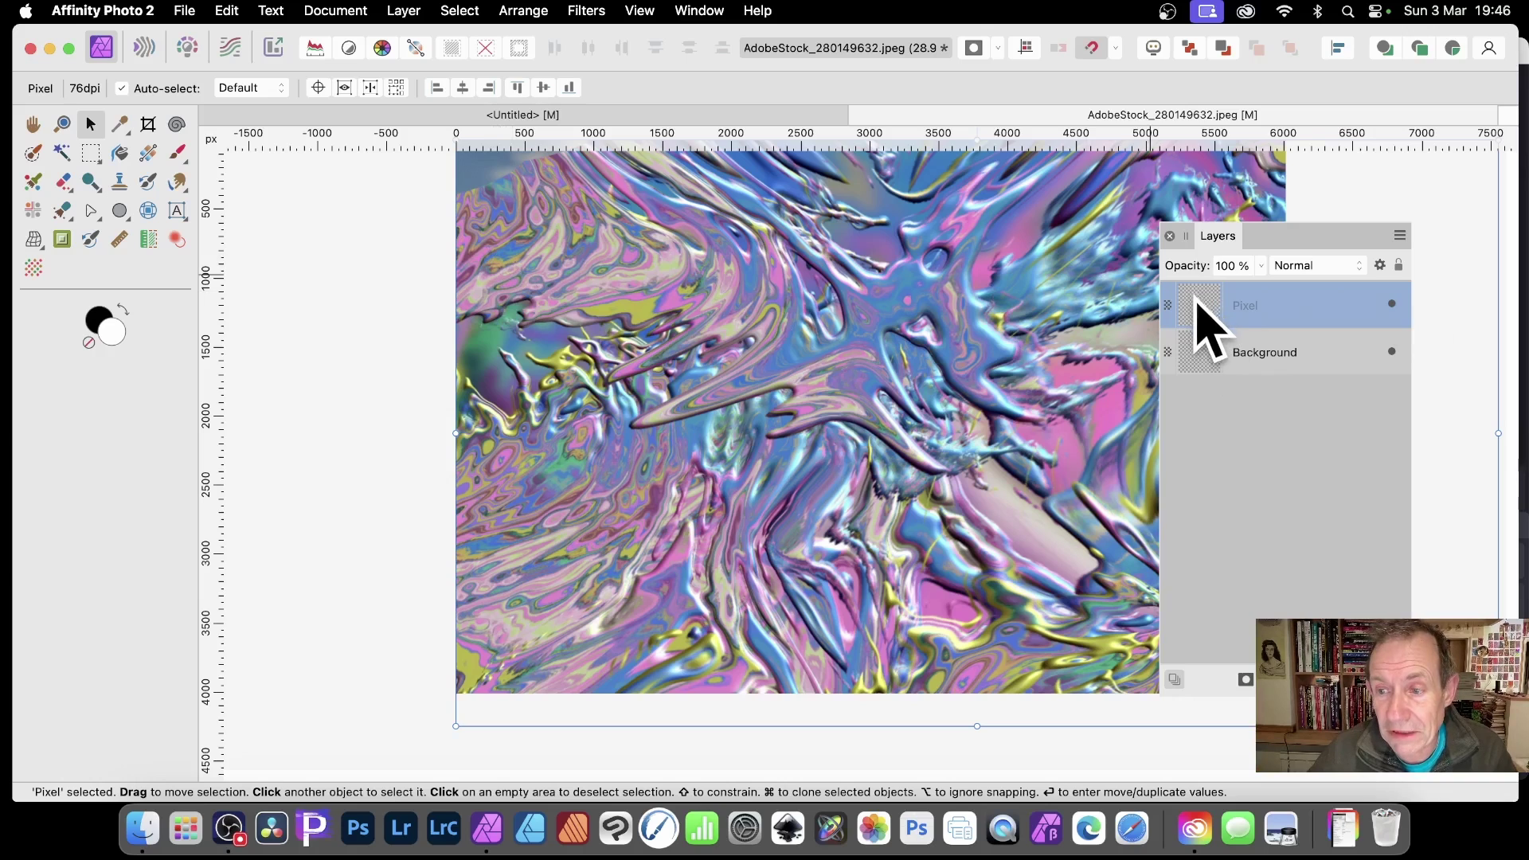
drag(1197, 303, 1194, 390)
Displace the Background photo using the pattern beneath as the map, and move the distorted layer below an undistorted Background copy
click(1262, 310)
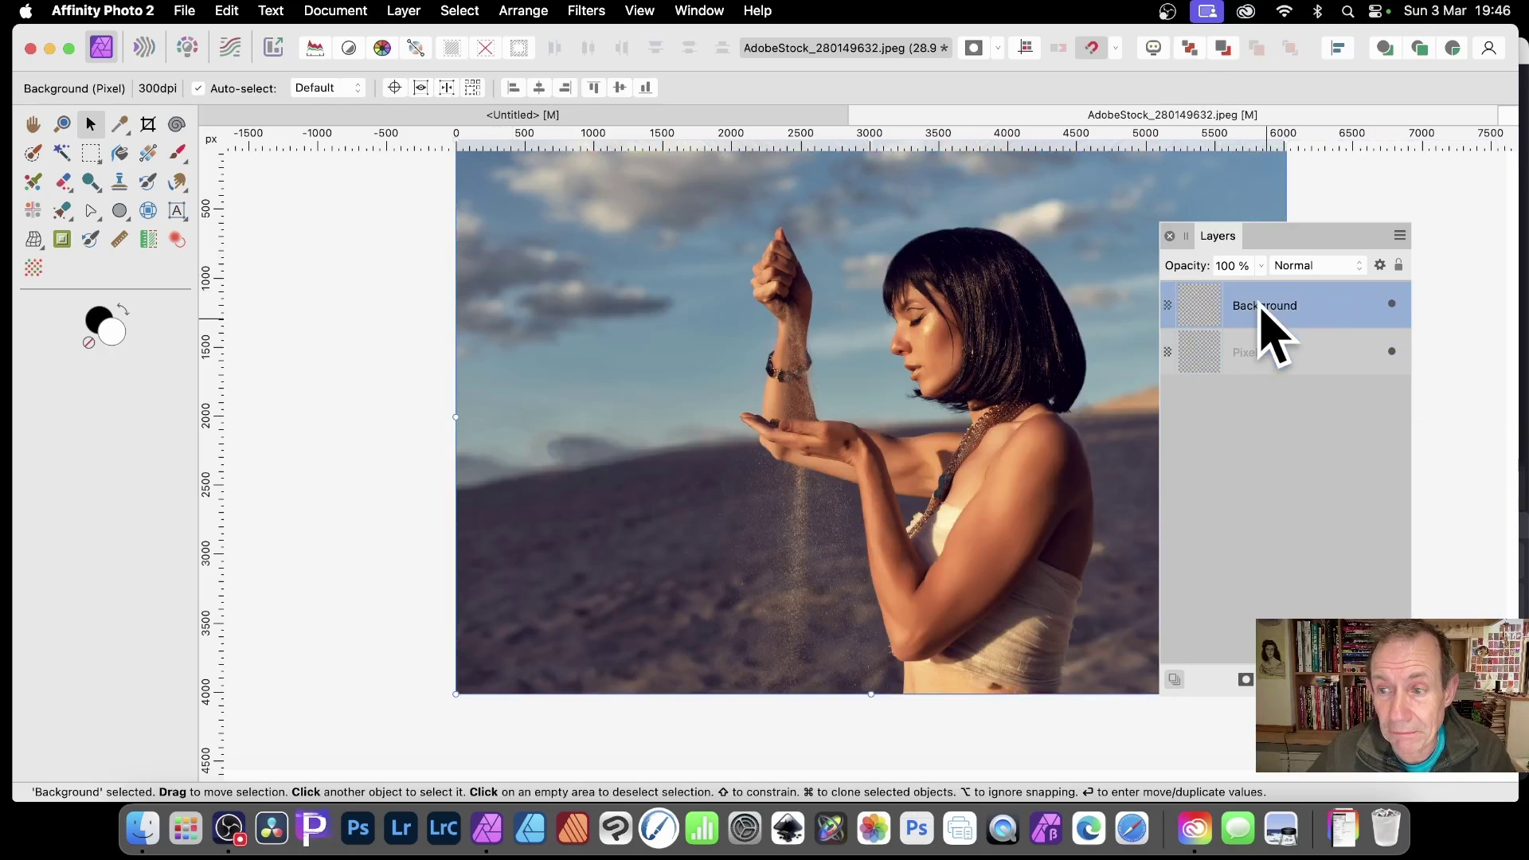
click(587, 11)
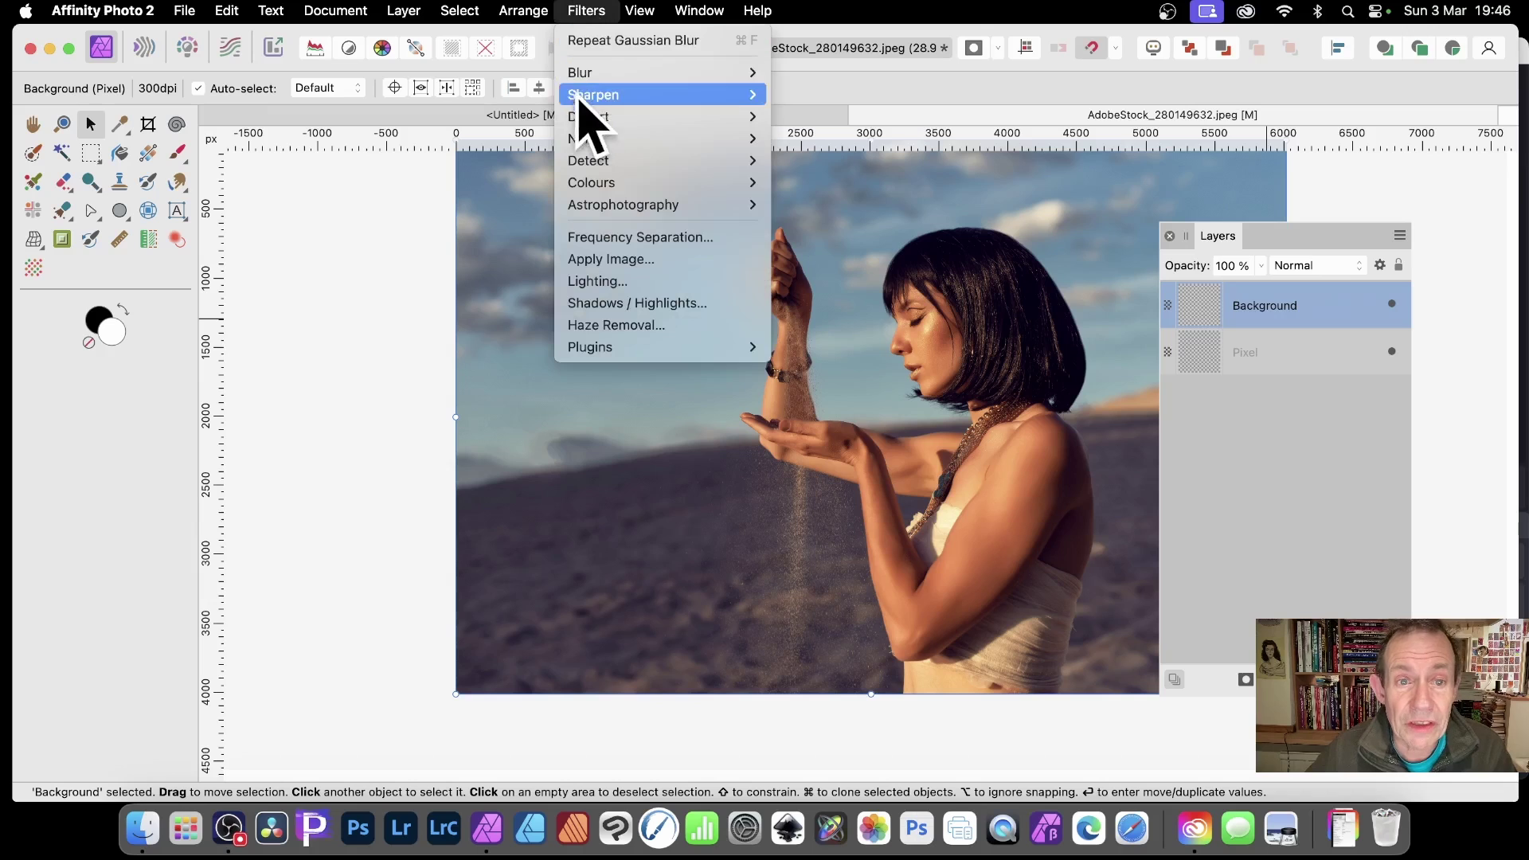
mouse_move(587, 116)
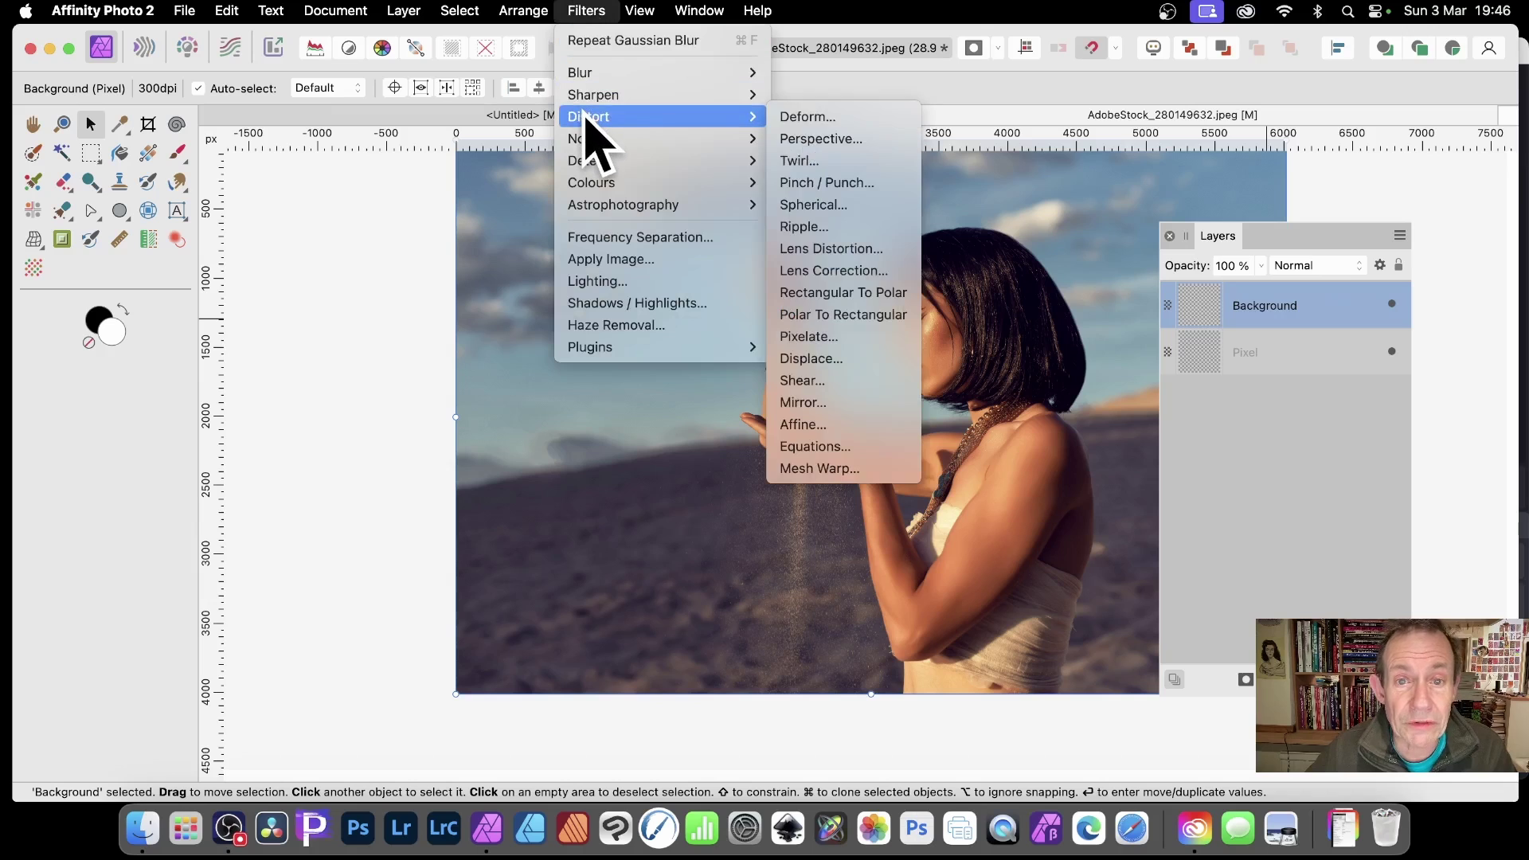
click(832, 360)
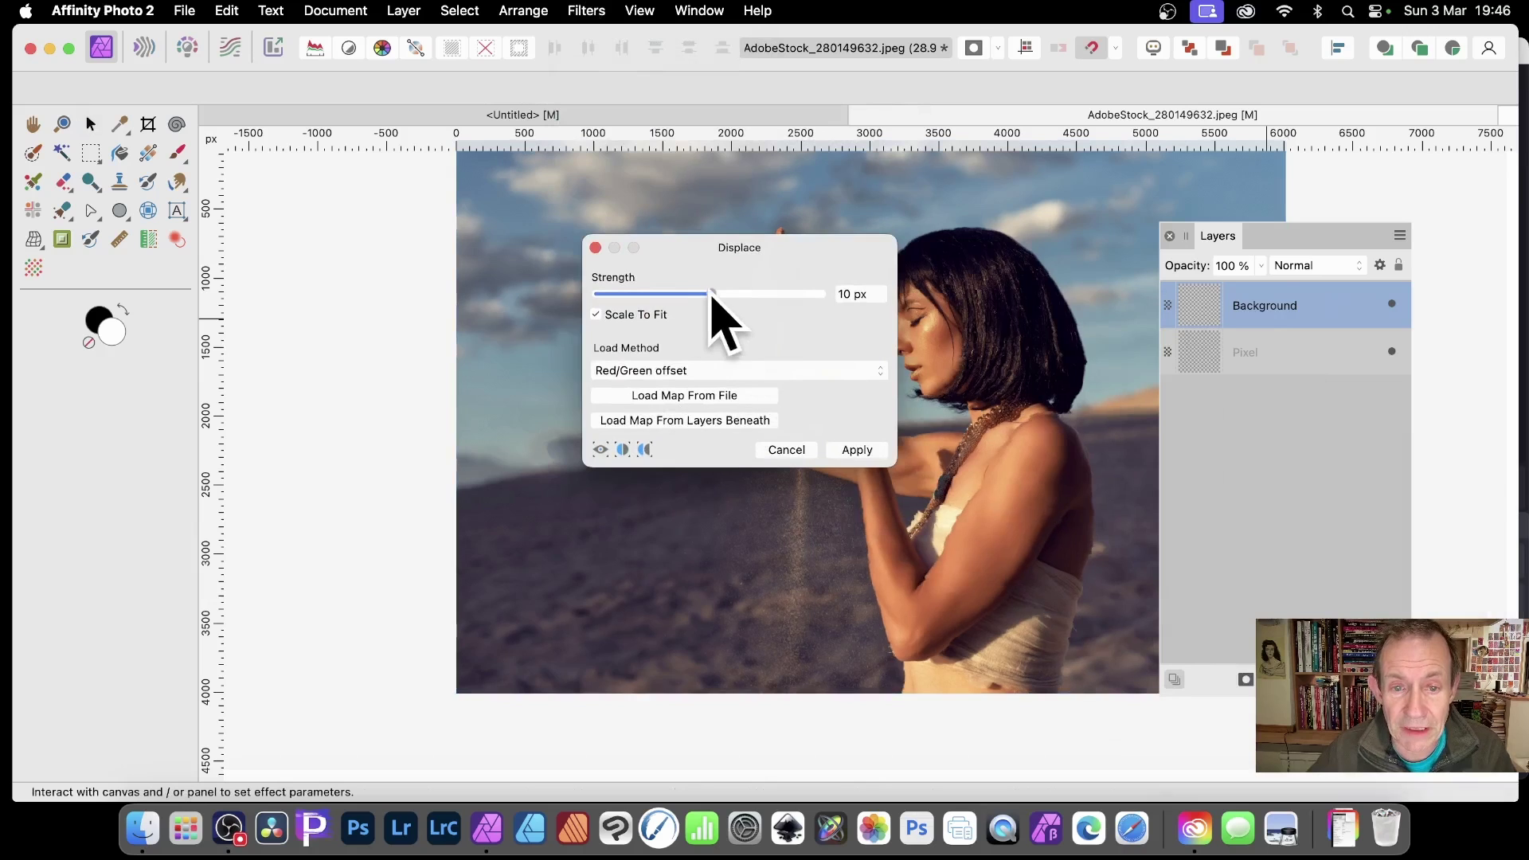
drag(711, 295, 1315, 250)
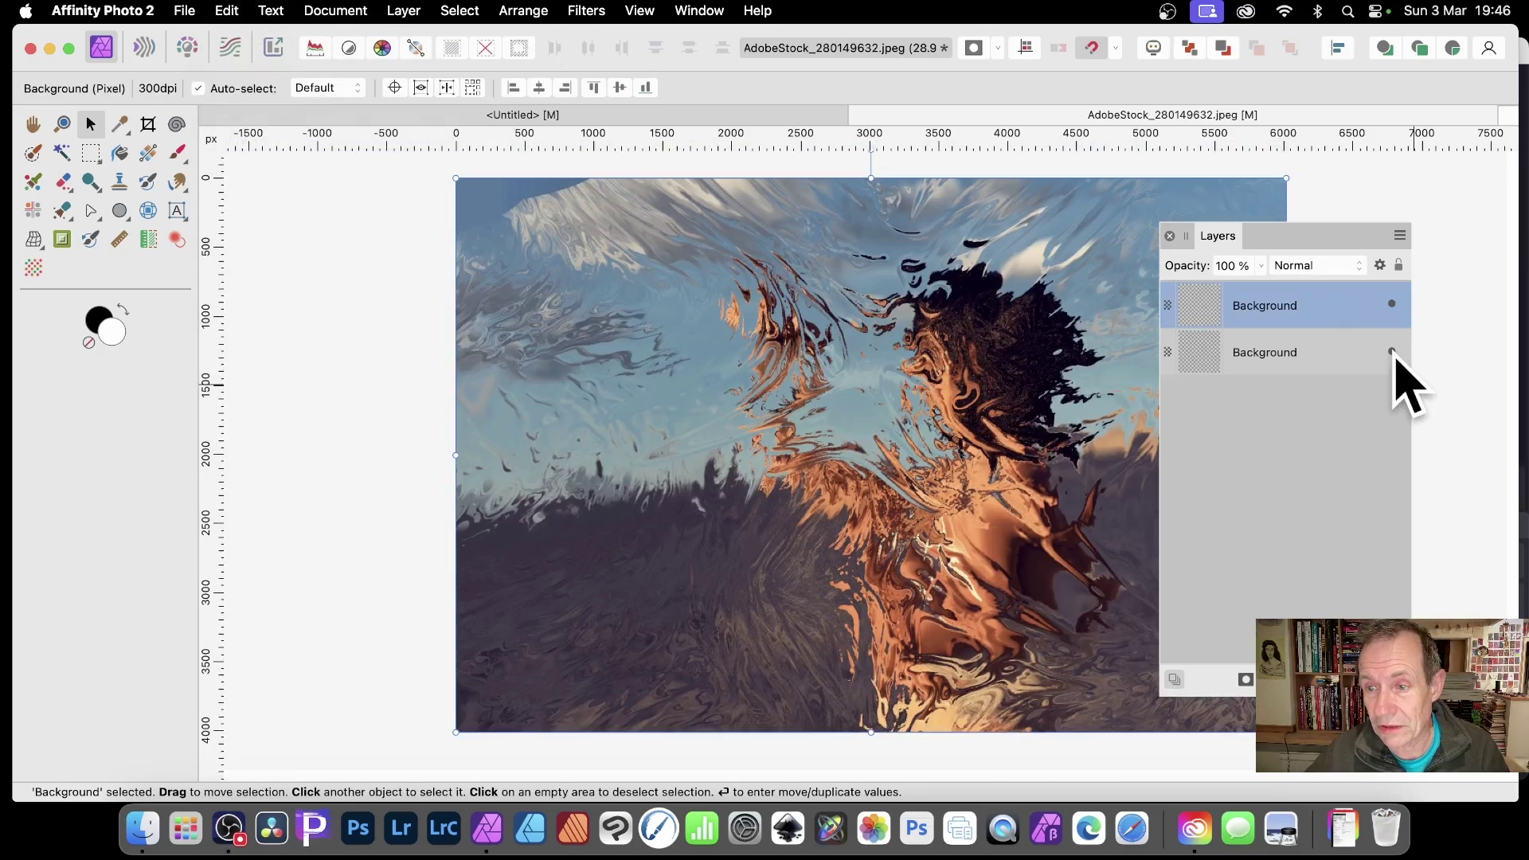
drag(1299, 316, 1267, 371)
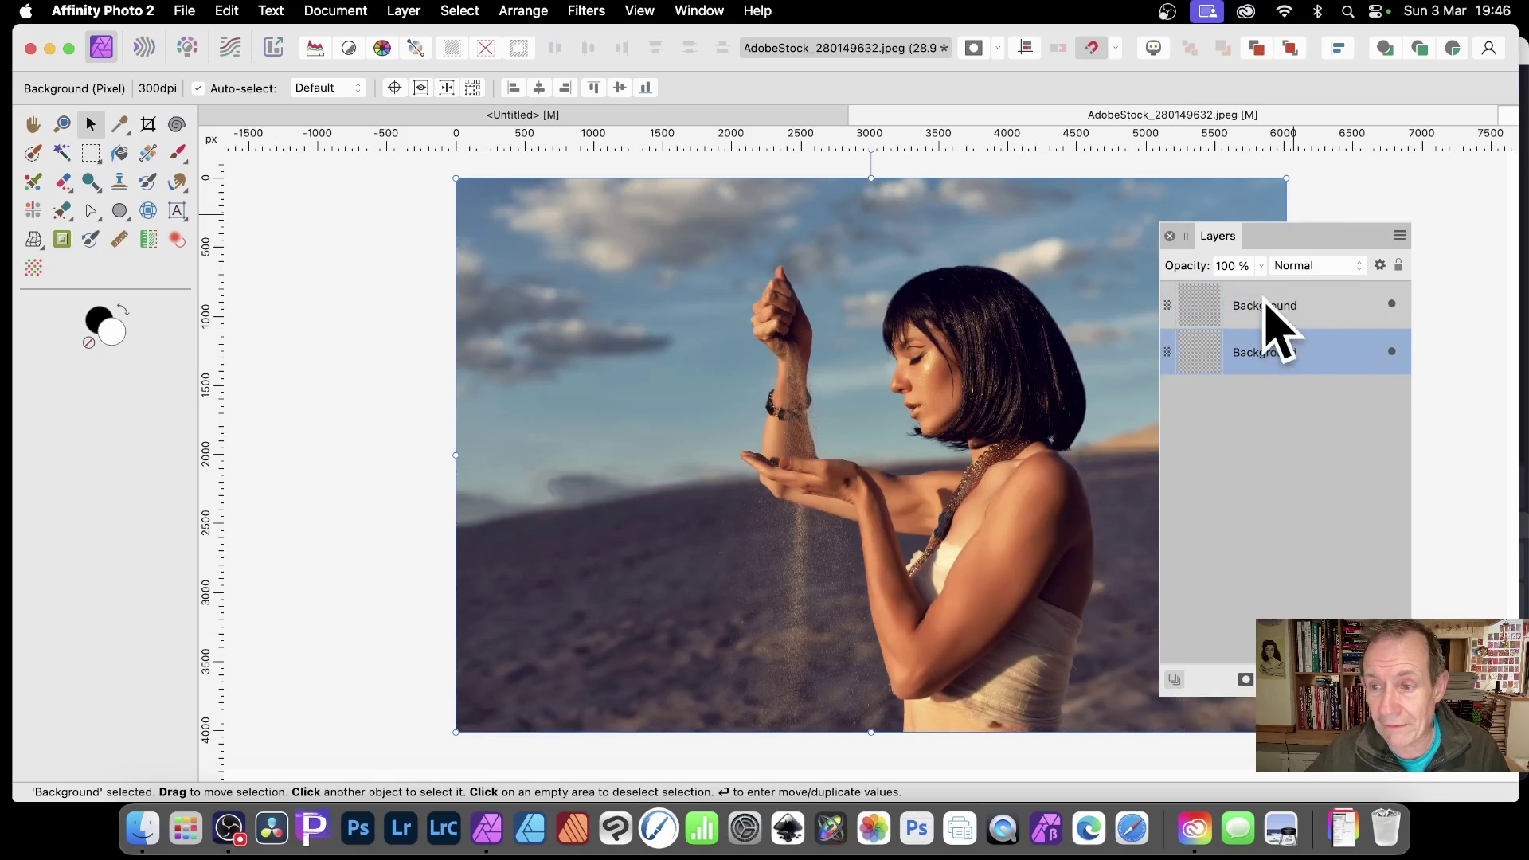
Try displacing the upper, undistorted Background layer with the distorted copy beneath as the map, at about 390.5 px strength
click(1275, 318)
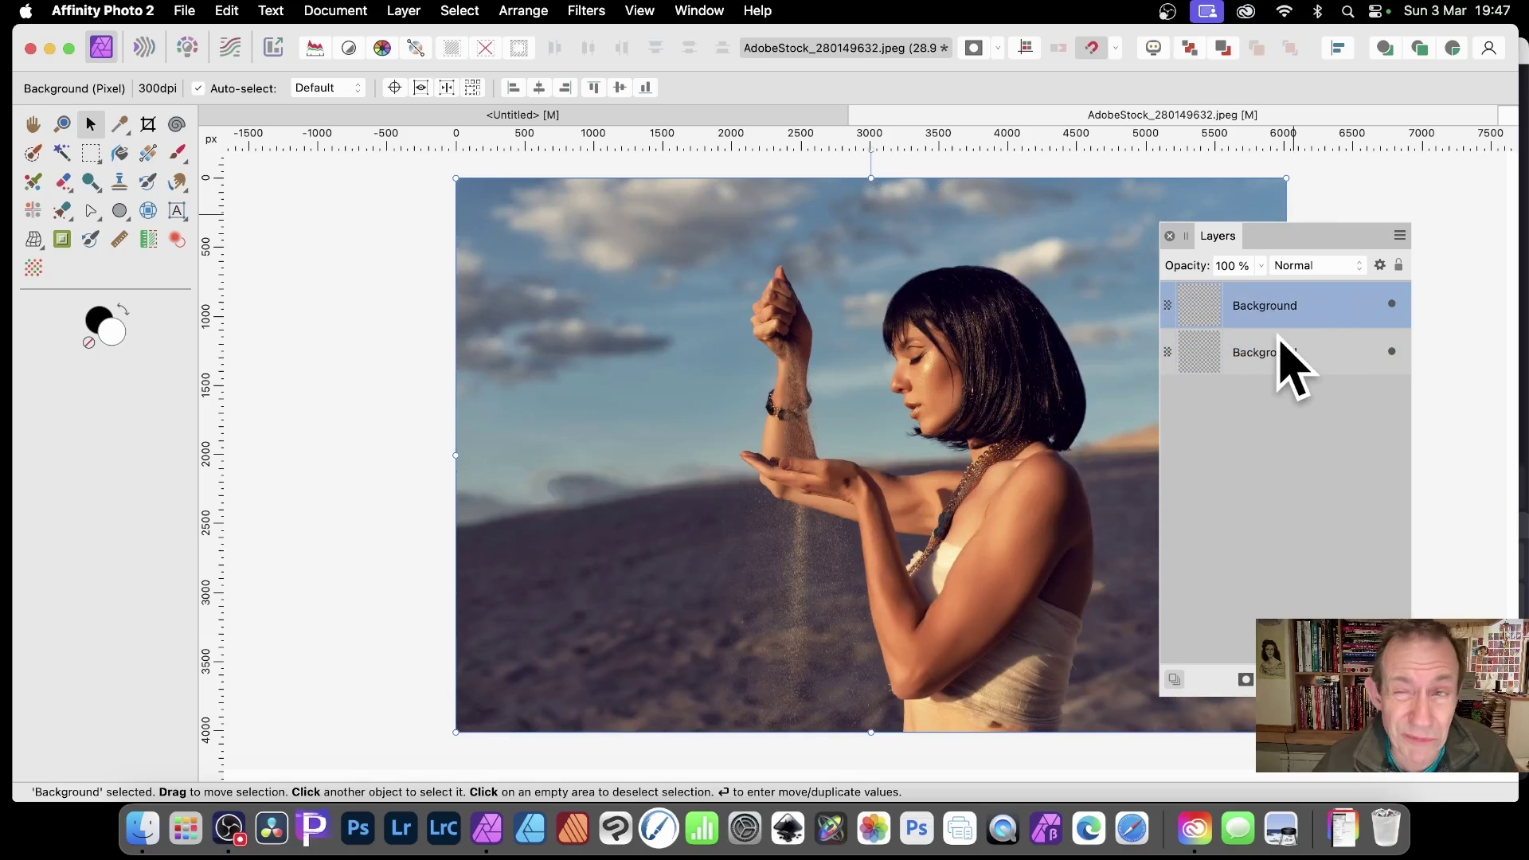
click(406, 11)
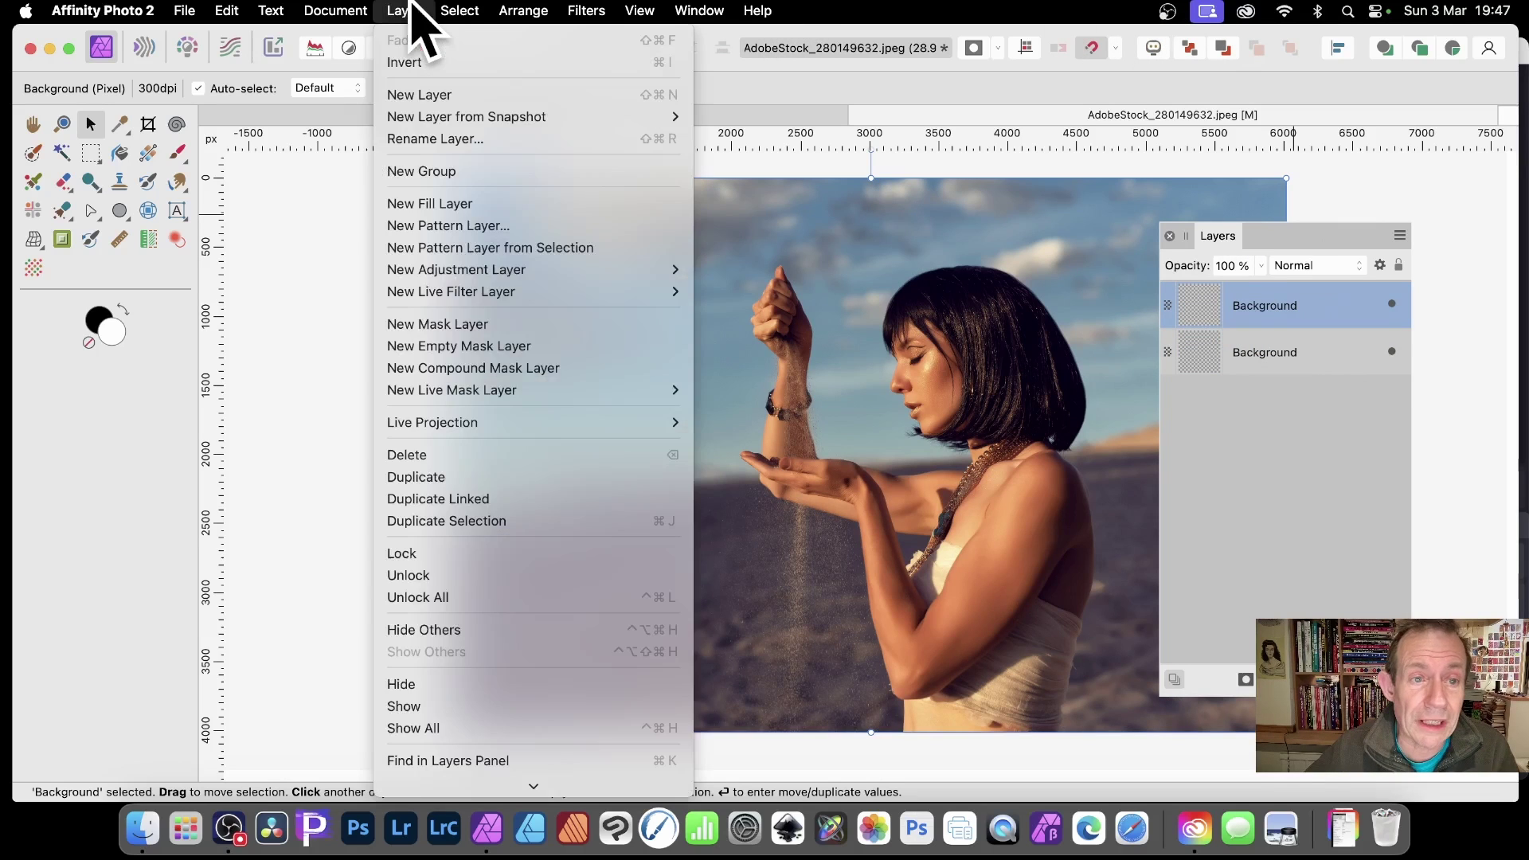
mouse_move(587, 7)
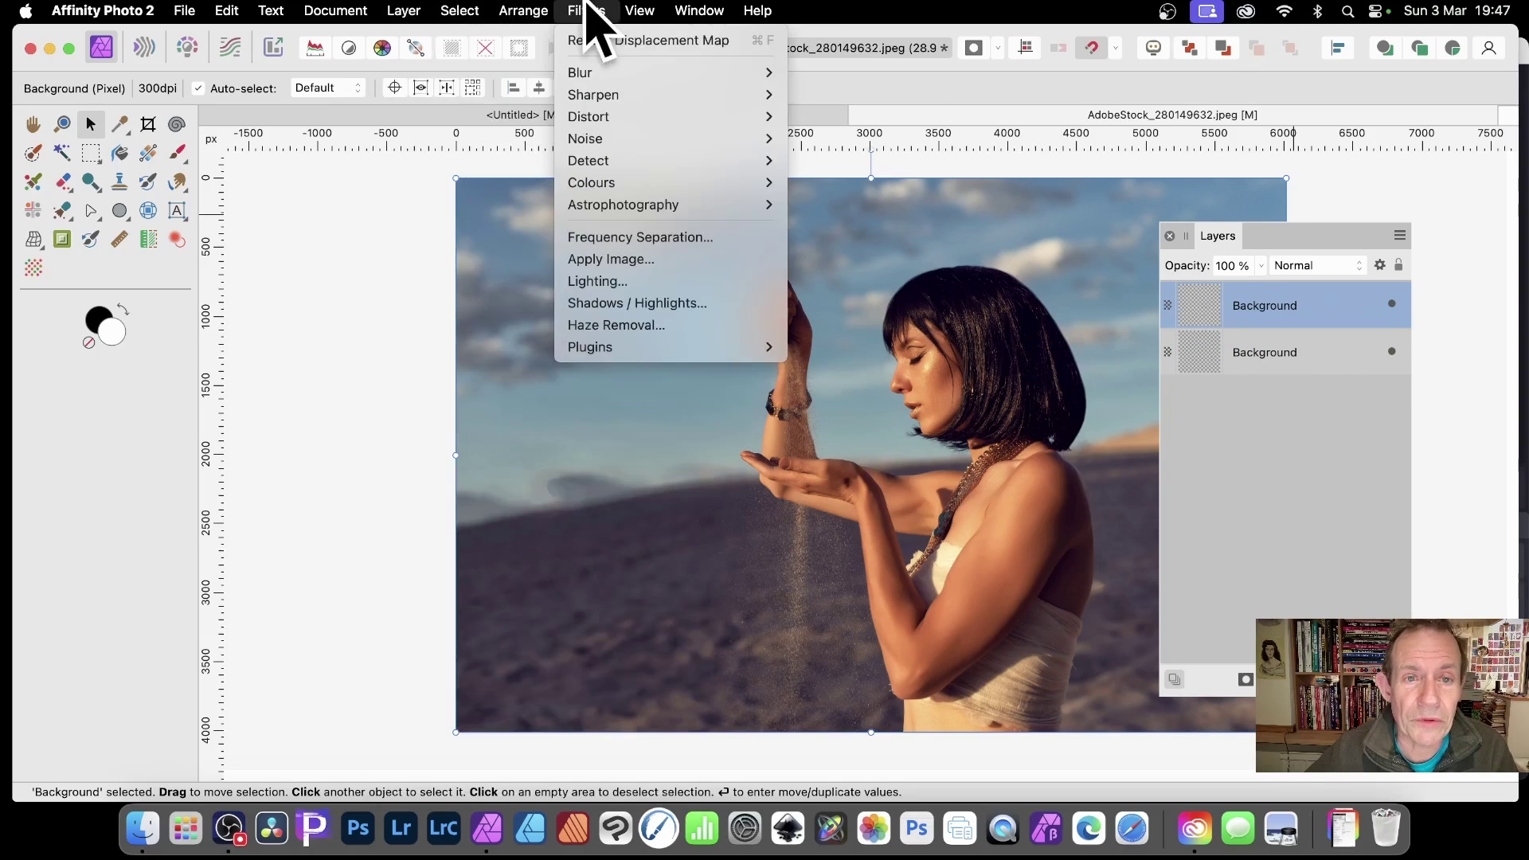
mouse_move(599, 118)
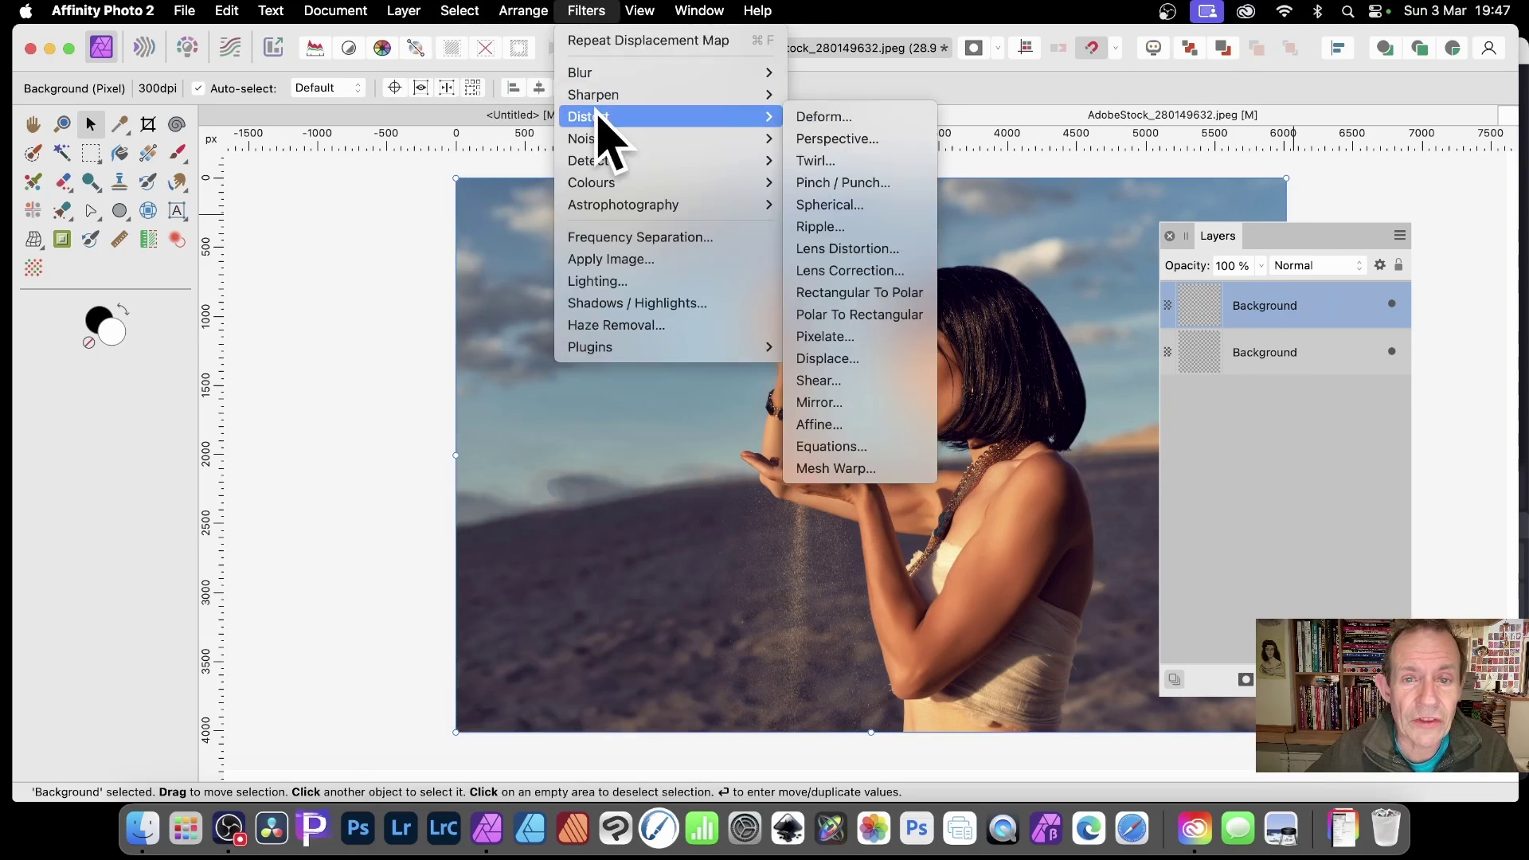
click(868, 359)
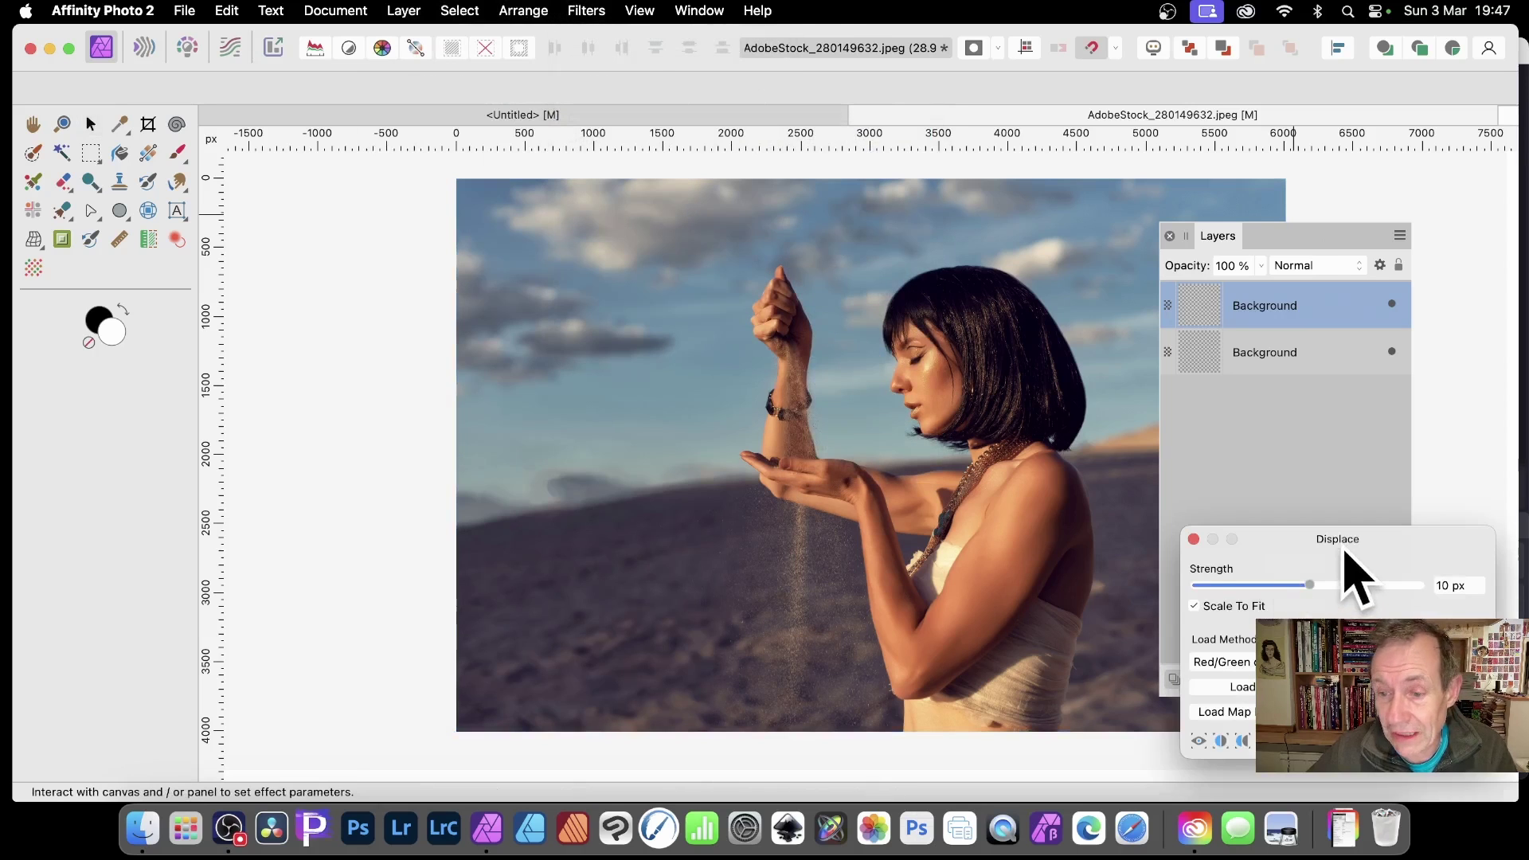
drag(1345, 550, 558, 303)
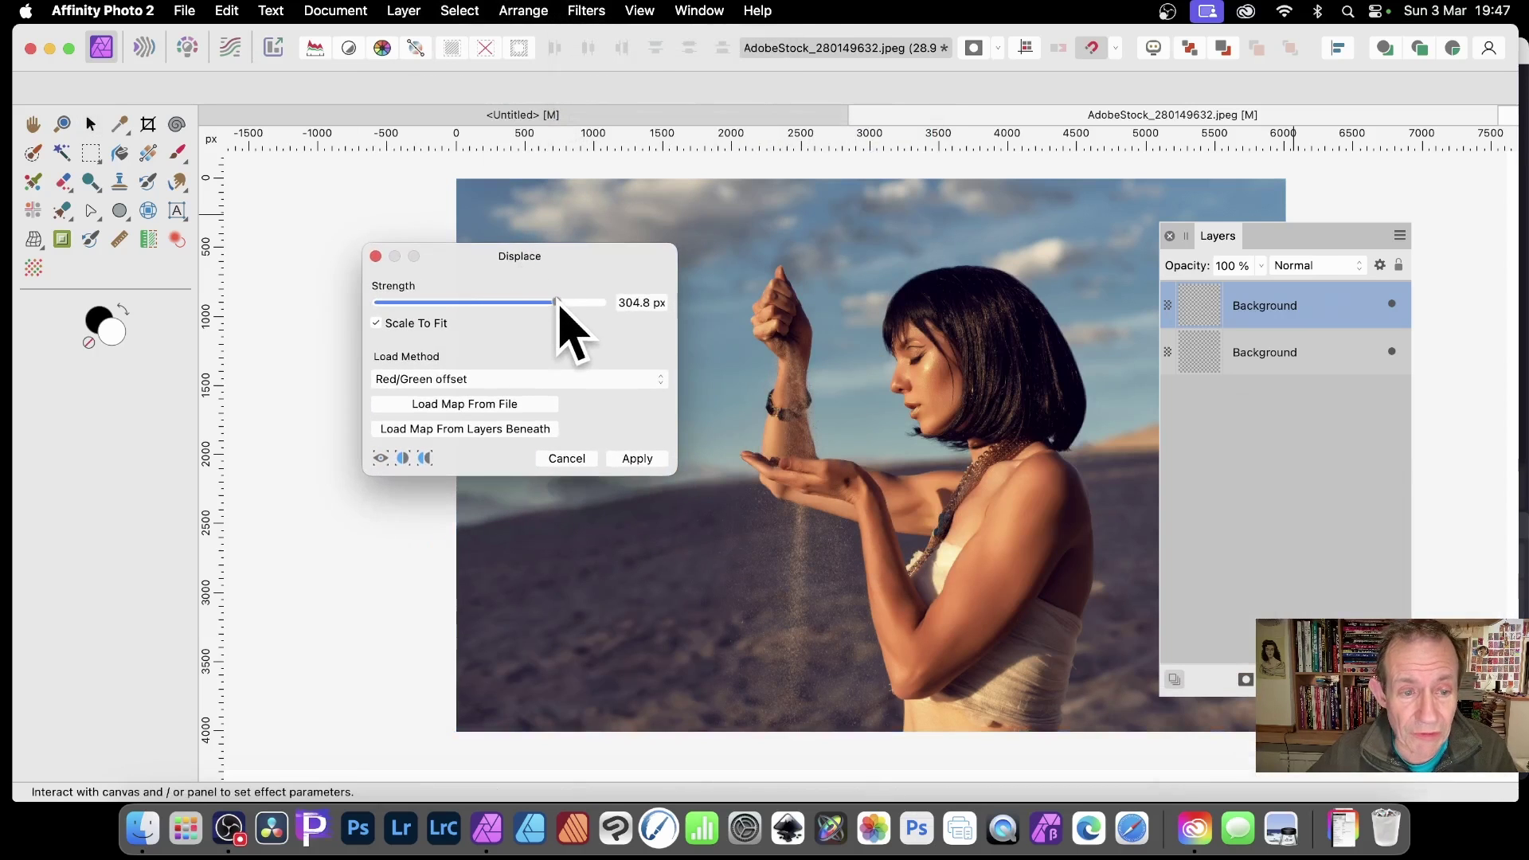
click(489, 429)
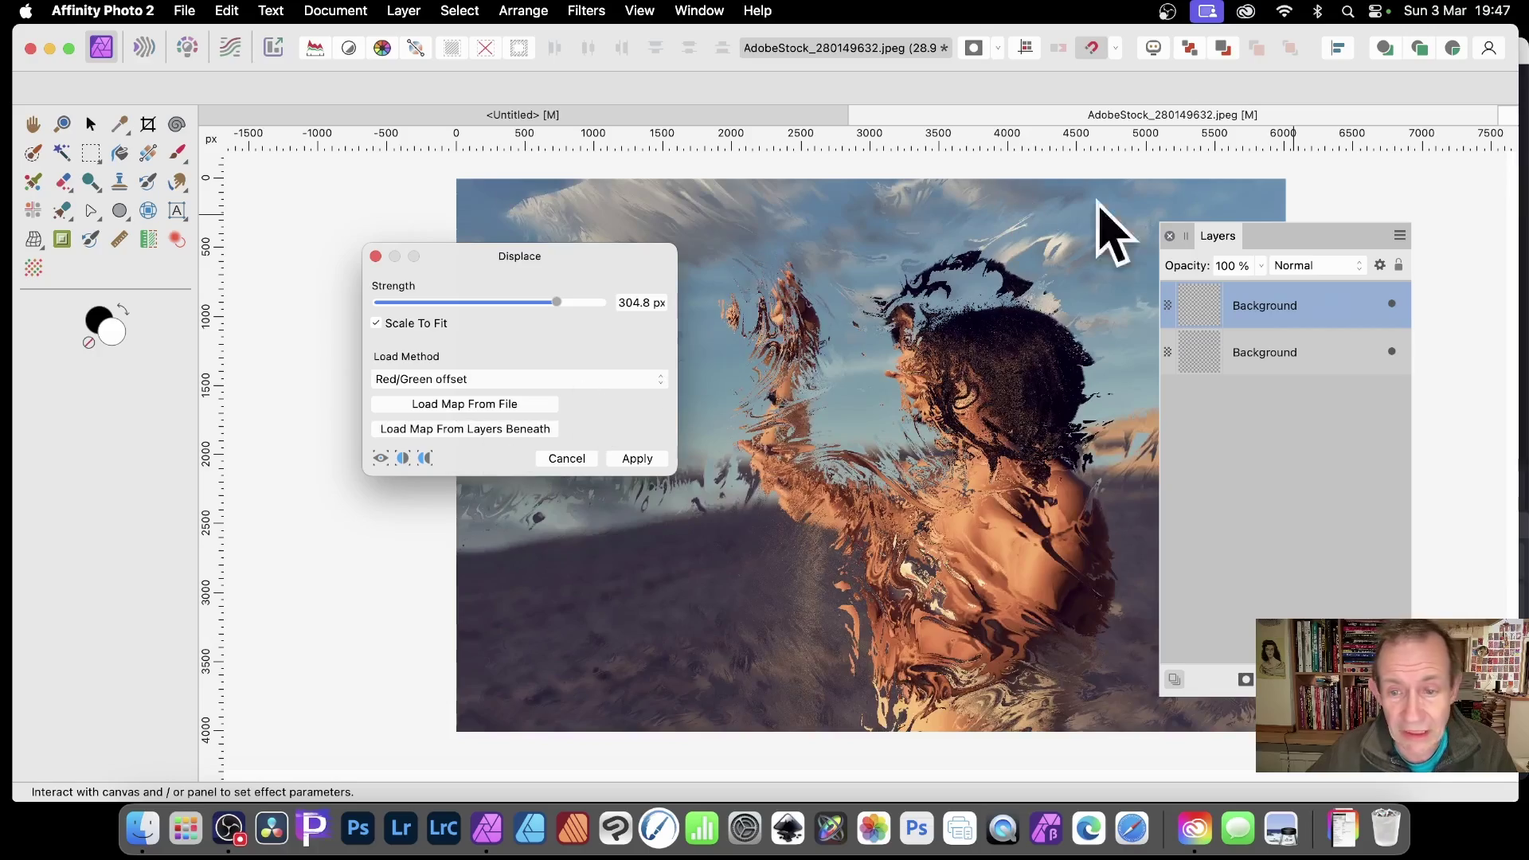
drag(557, 303, 577, 331)
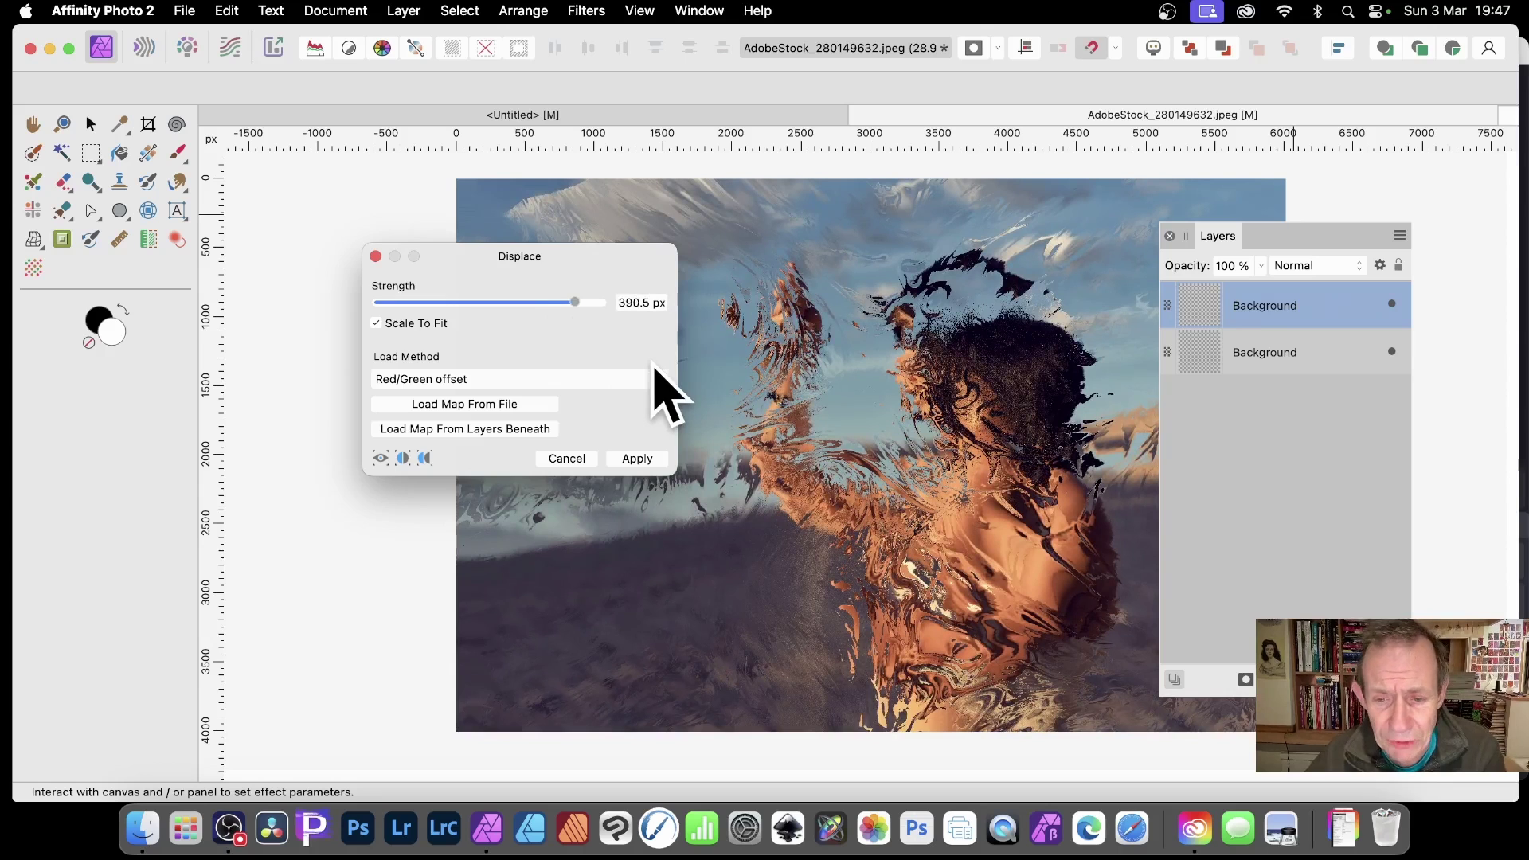
click(561, 457)
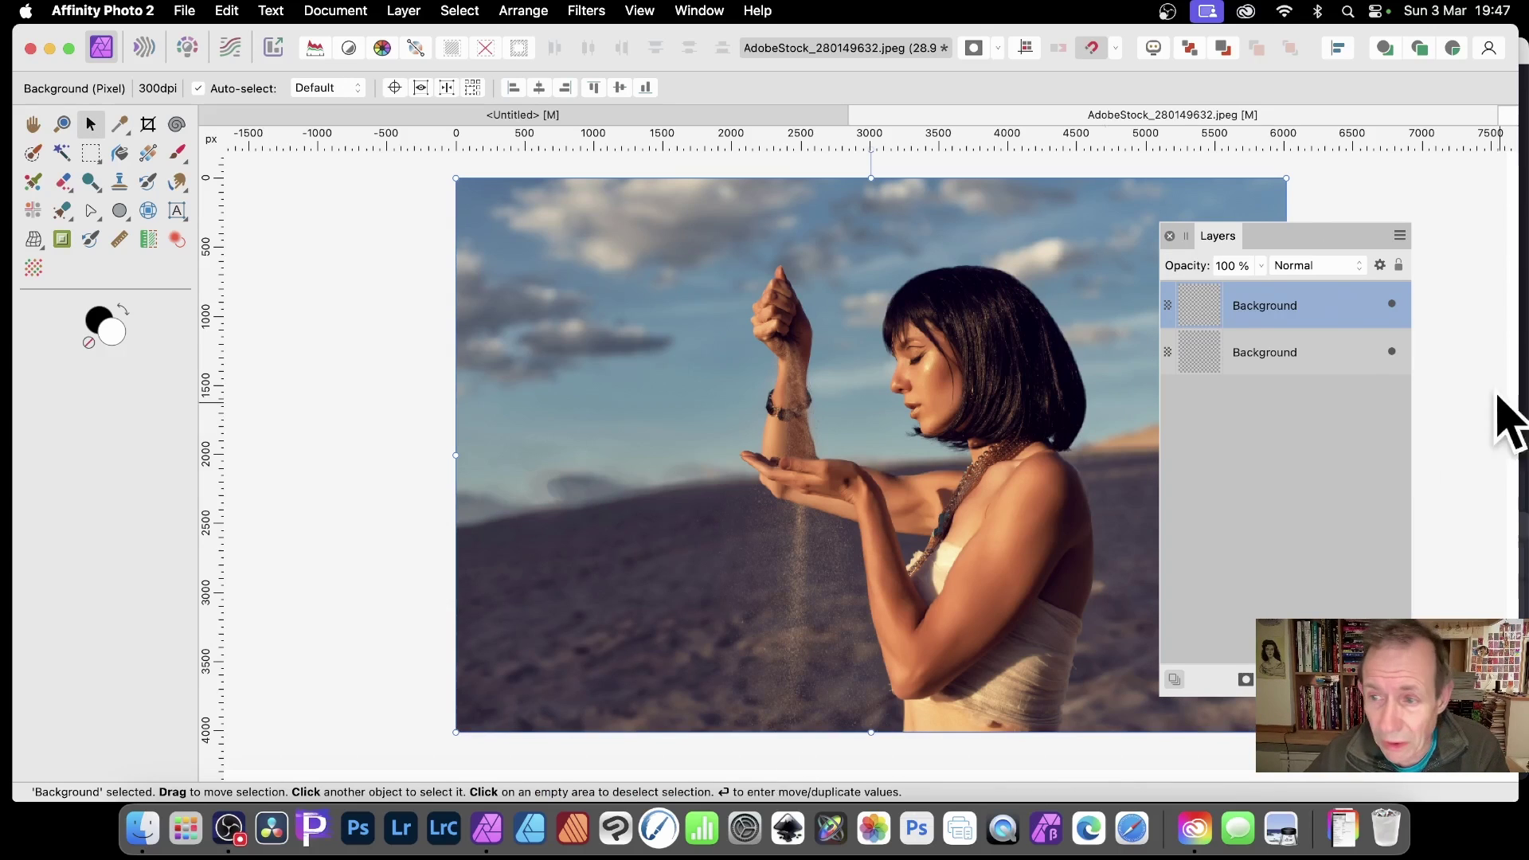
Hide the upper Background layer and apply an 11.5° Radial Blur to the distorted layer beneath, centred in the sky near the raised hand
click(1391, 304)
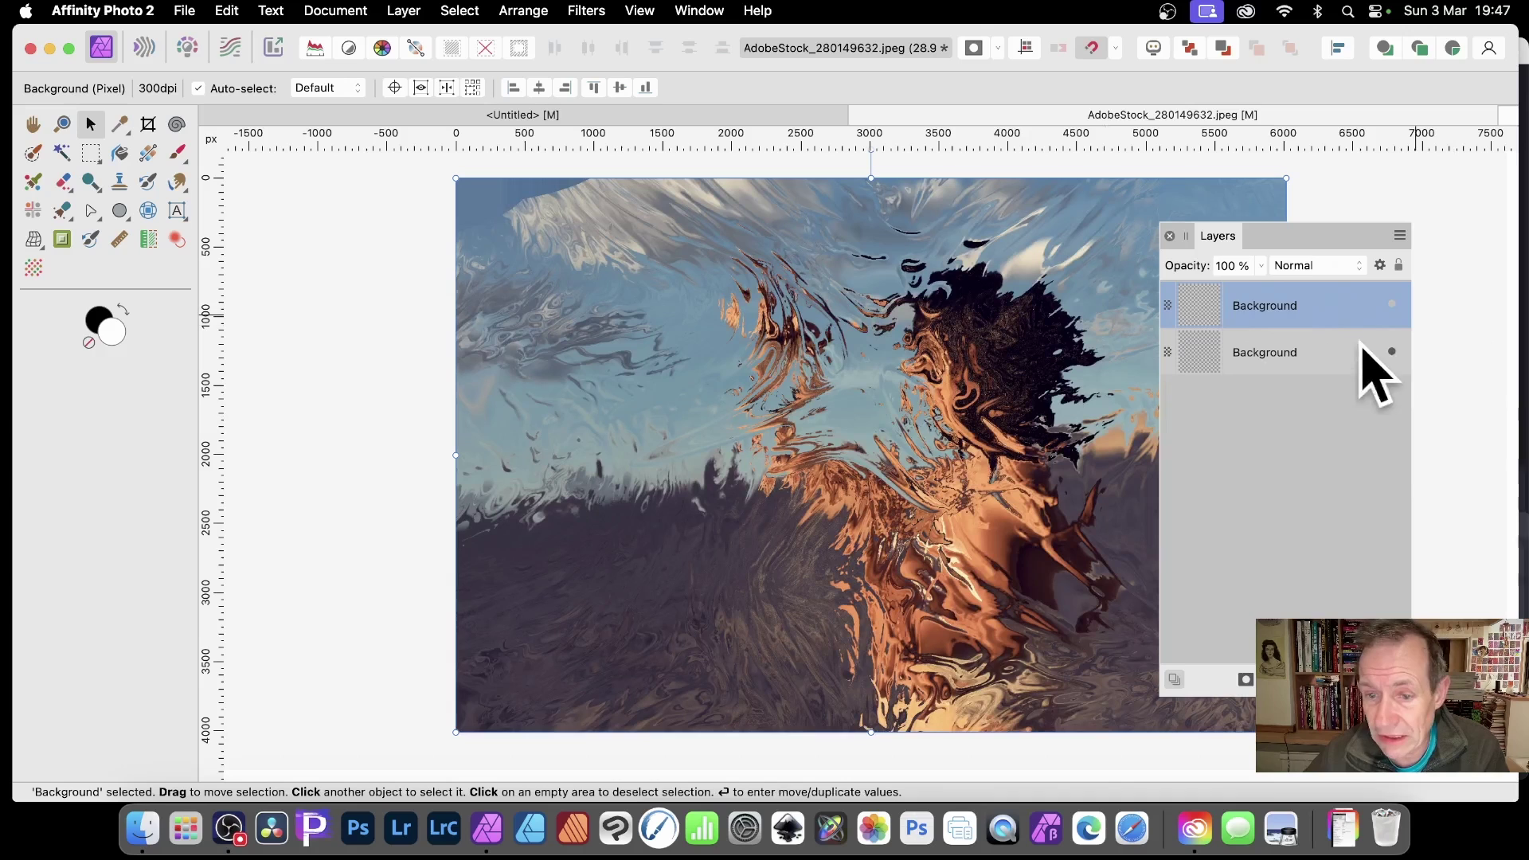
click(1285, 352)
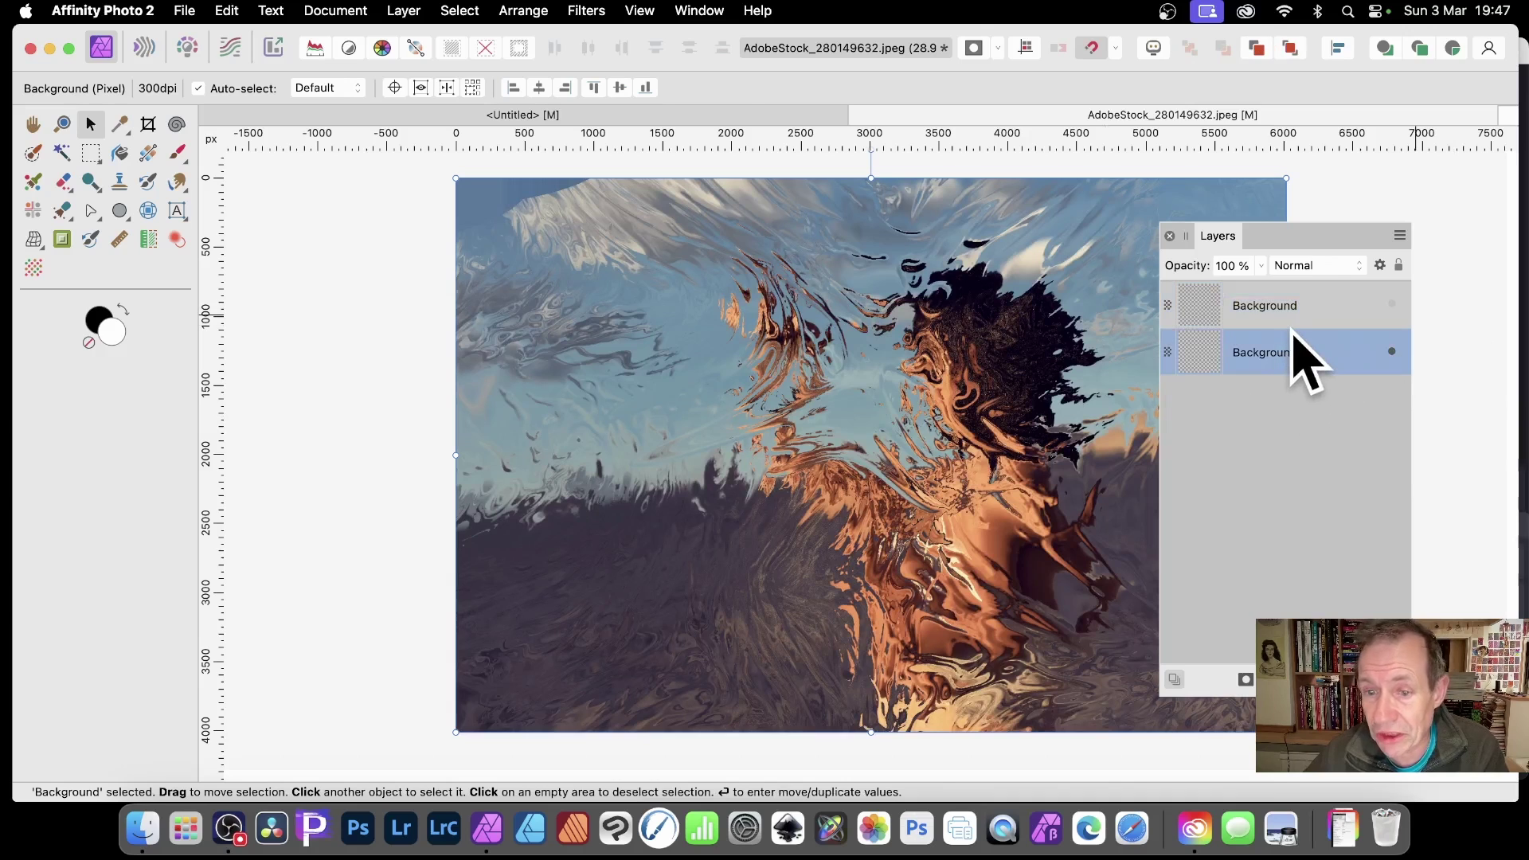
click(593, 11)
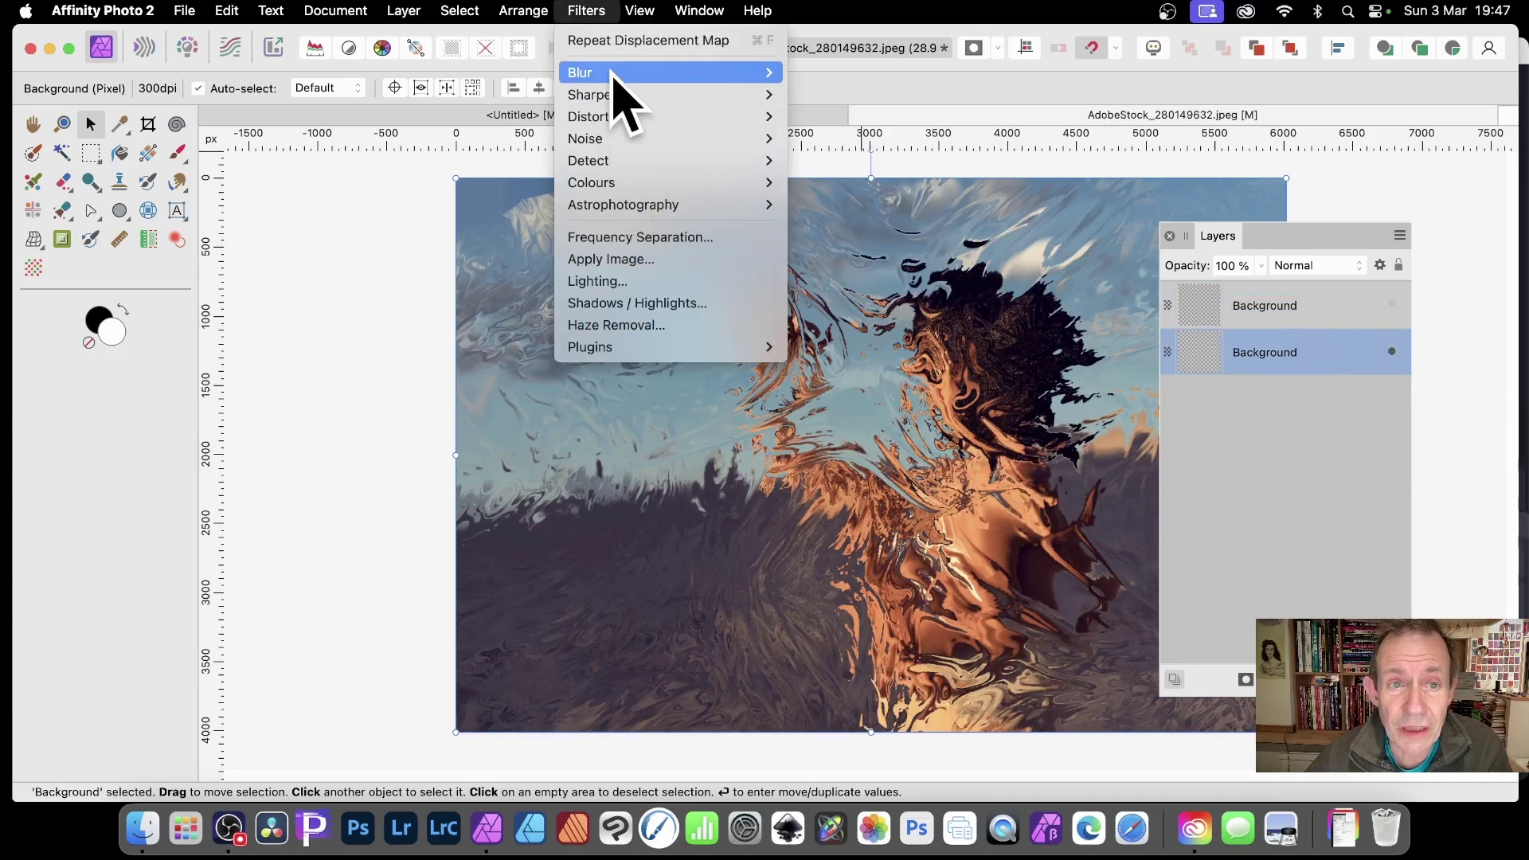
mouse_move(613, 74)
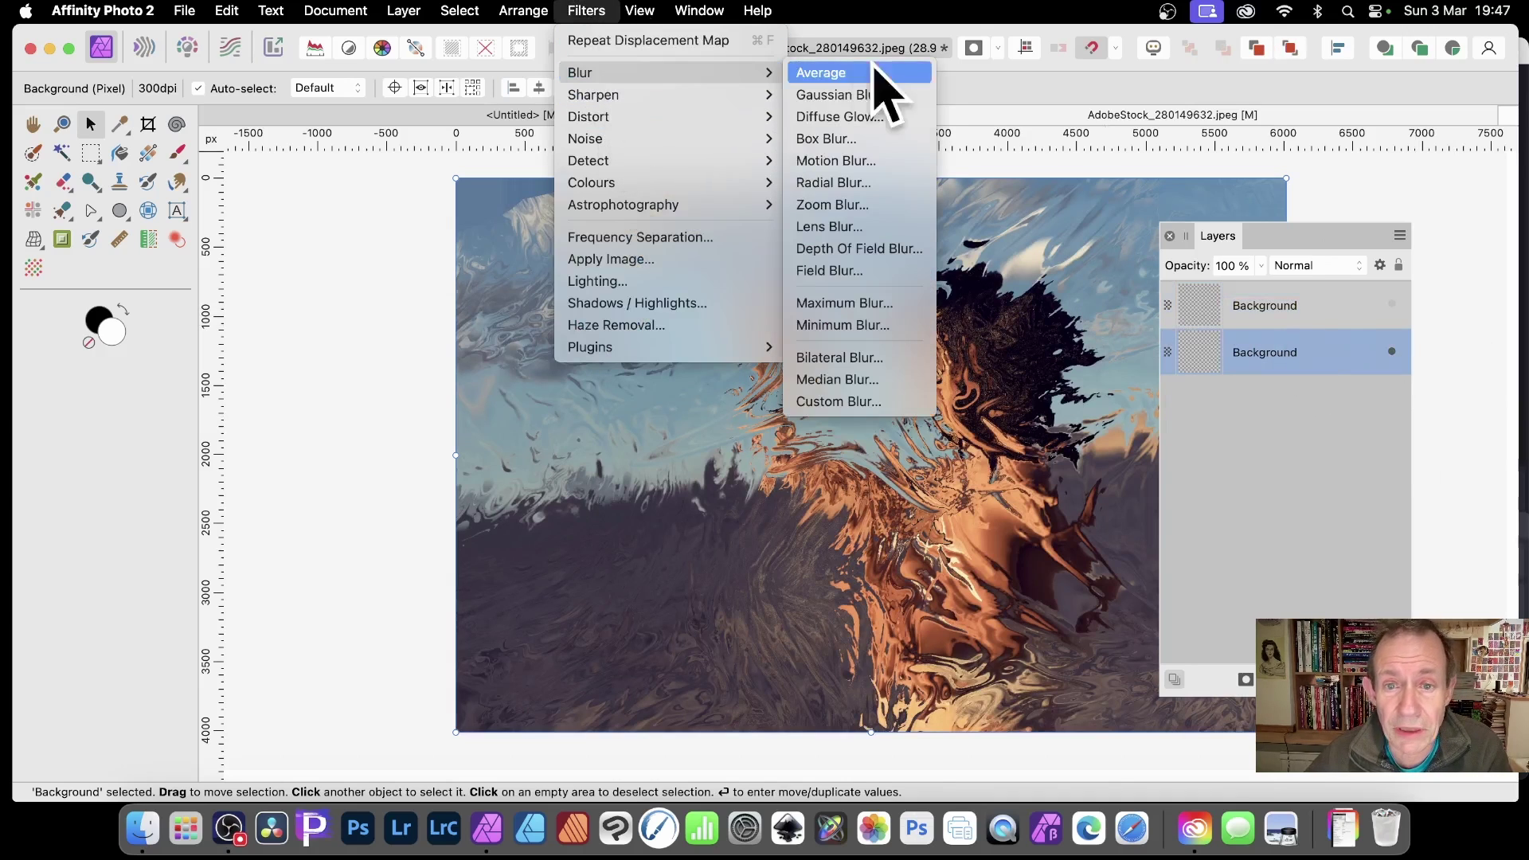
click(861, 185)
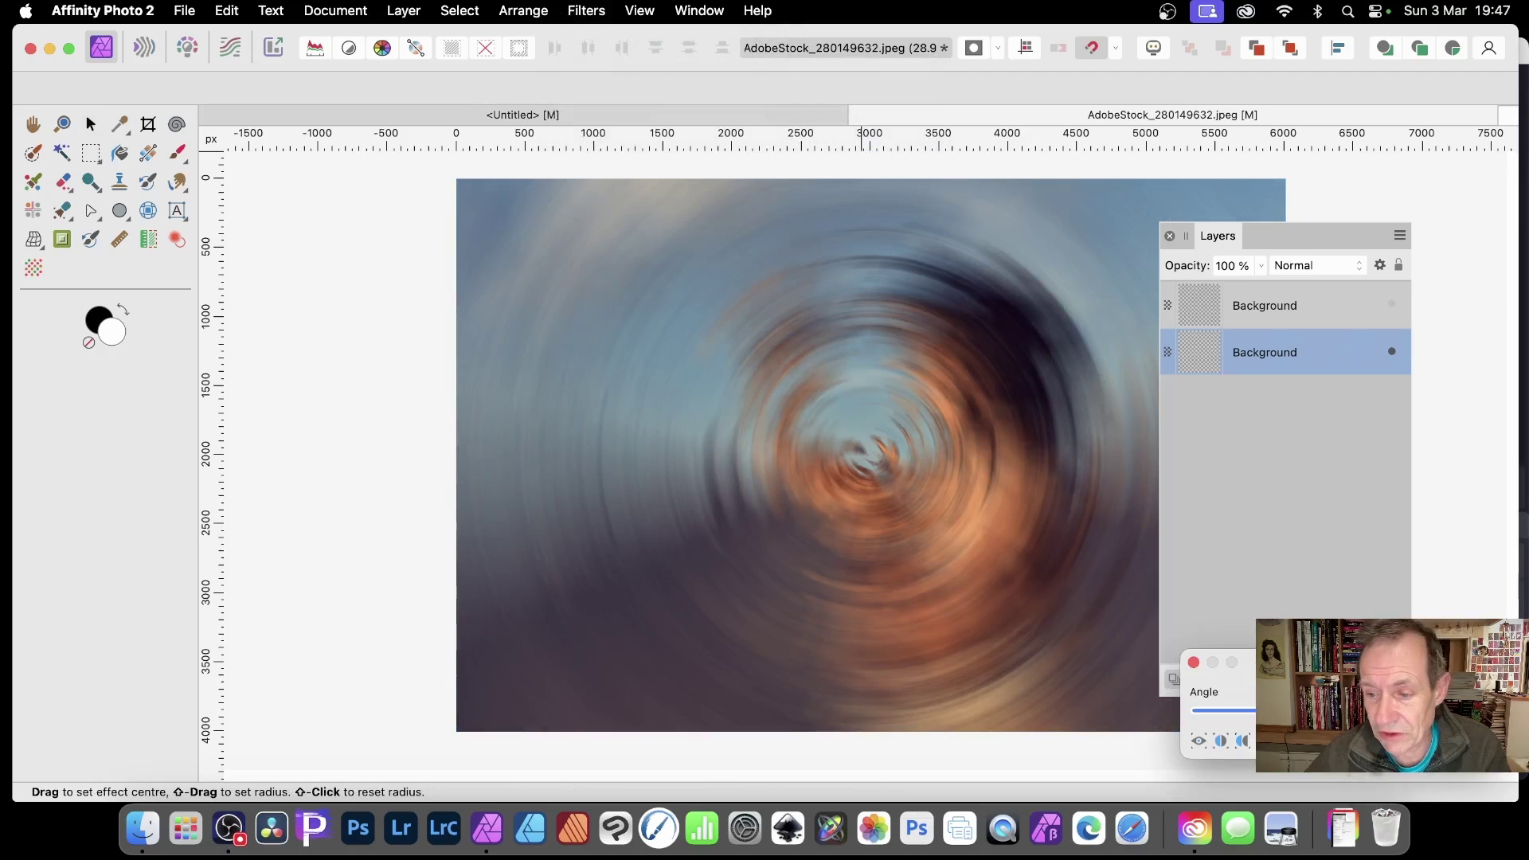
drag(1328, 673, 871, 403)
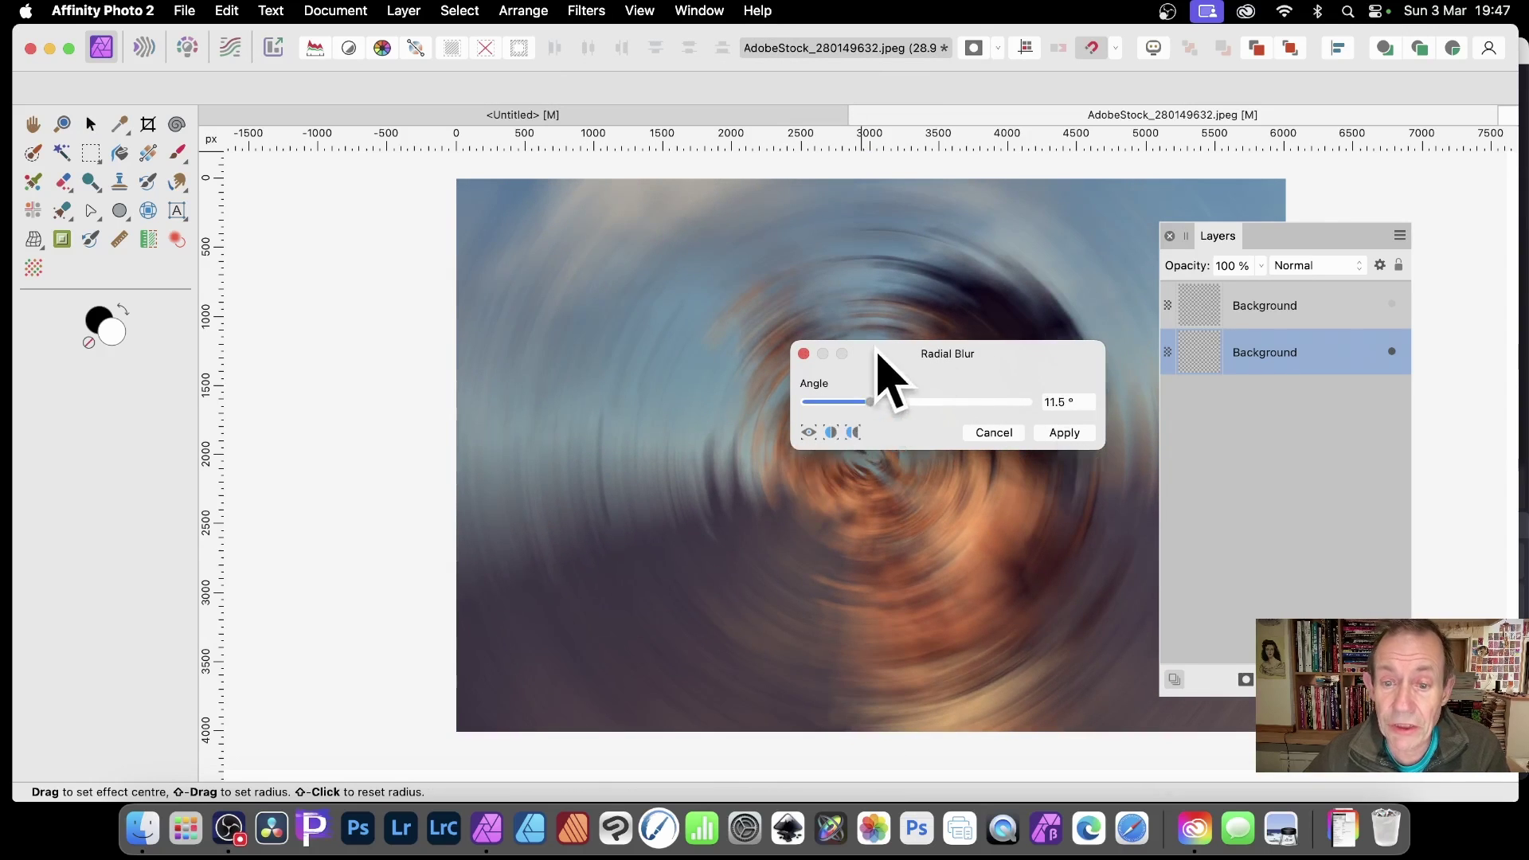
drag(874, 351, 1019, 360)
drag(839, 504, 707, 341)
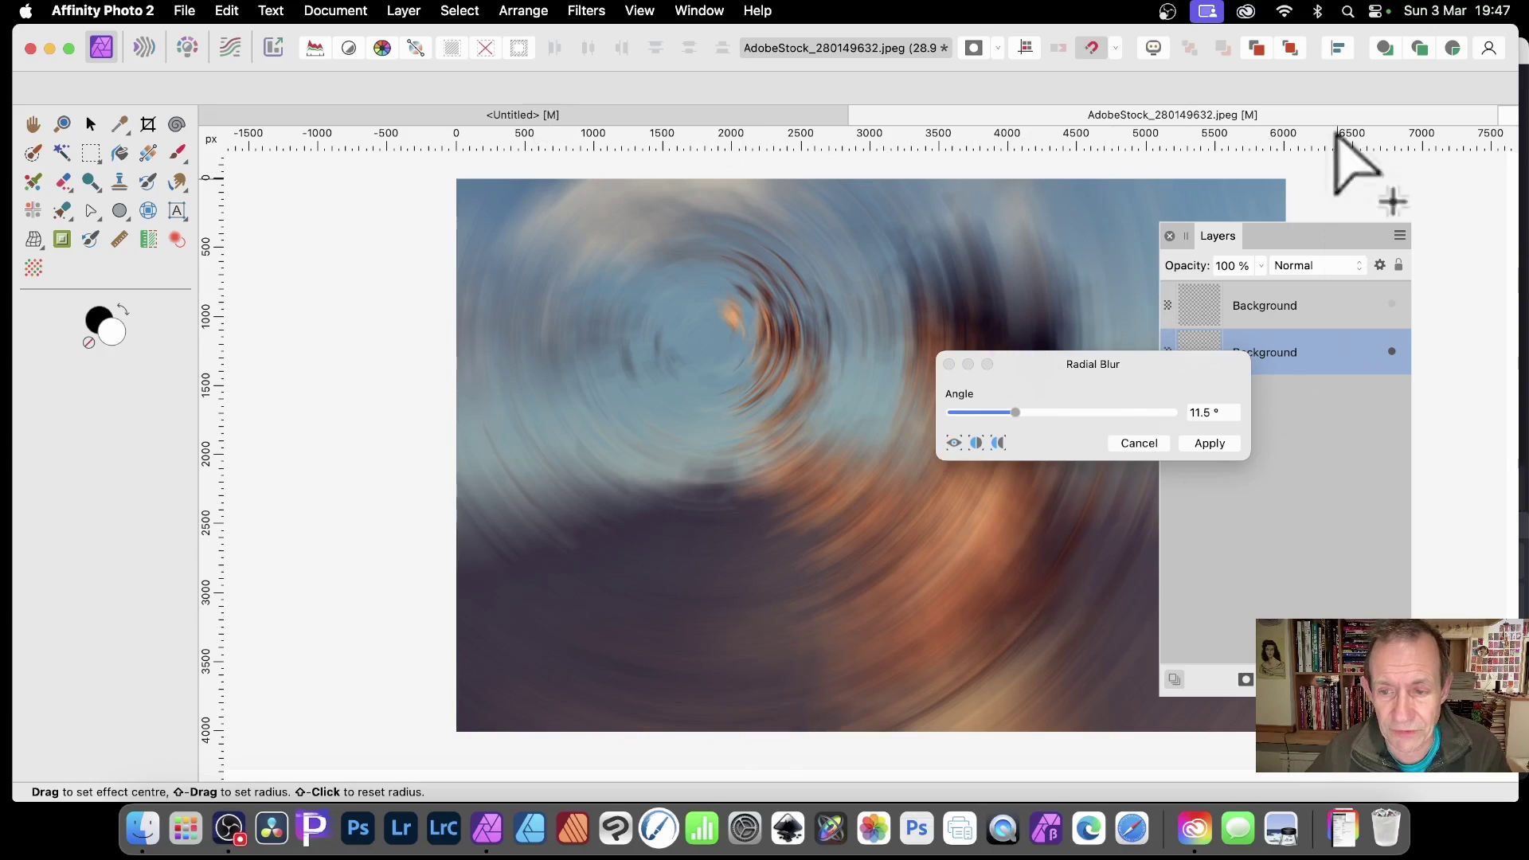
click(1216, 447)
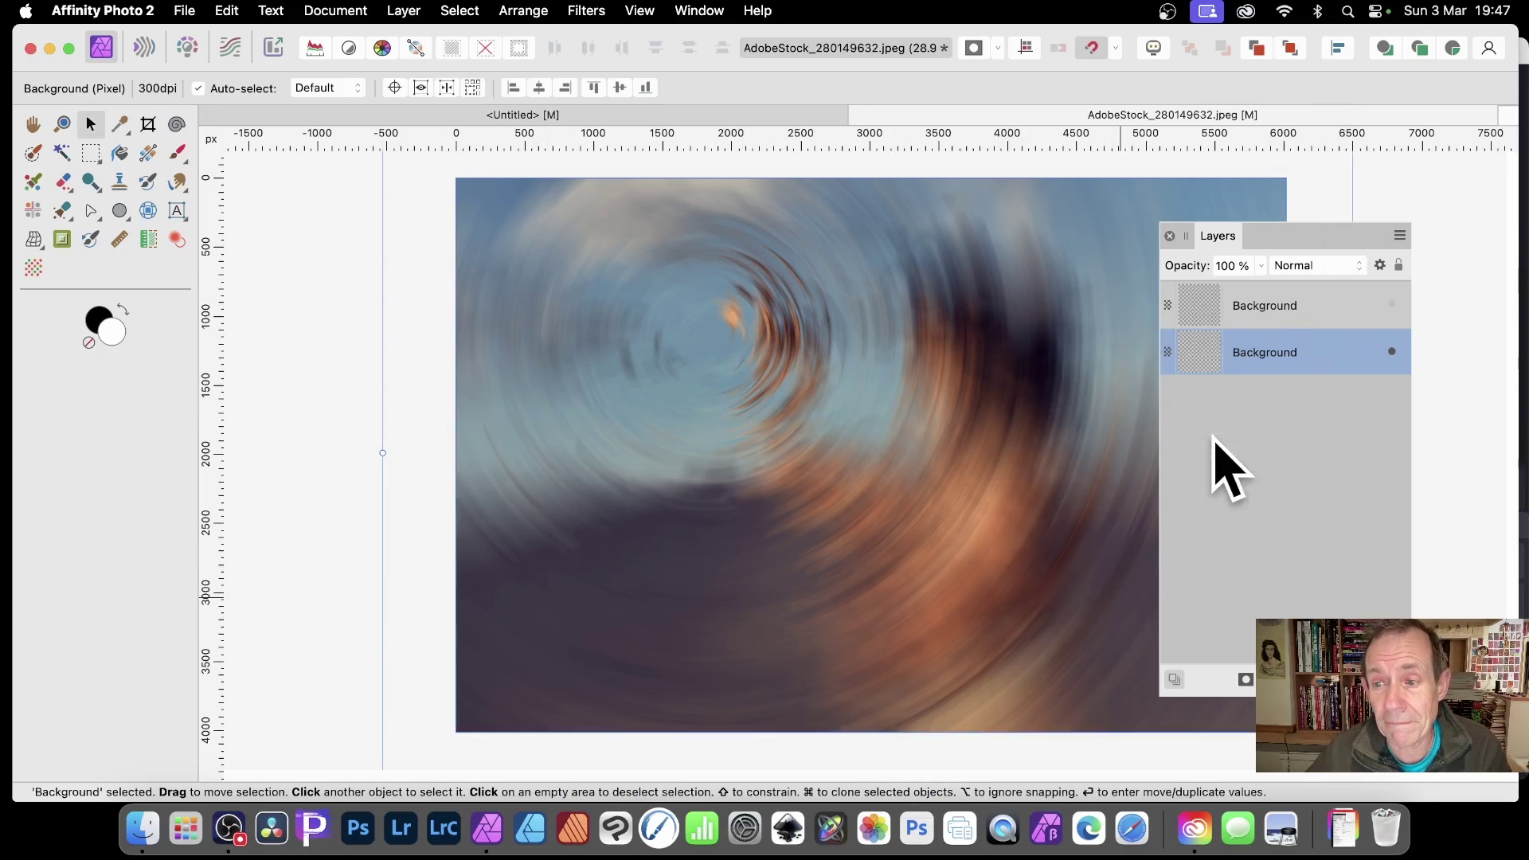
Show the upper Background layer again and displace it by 455.8 px, using the radially blurred layer beneath as the map
click(1354, 306)
click(1392, 304)
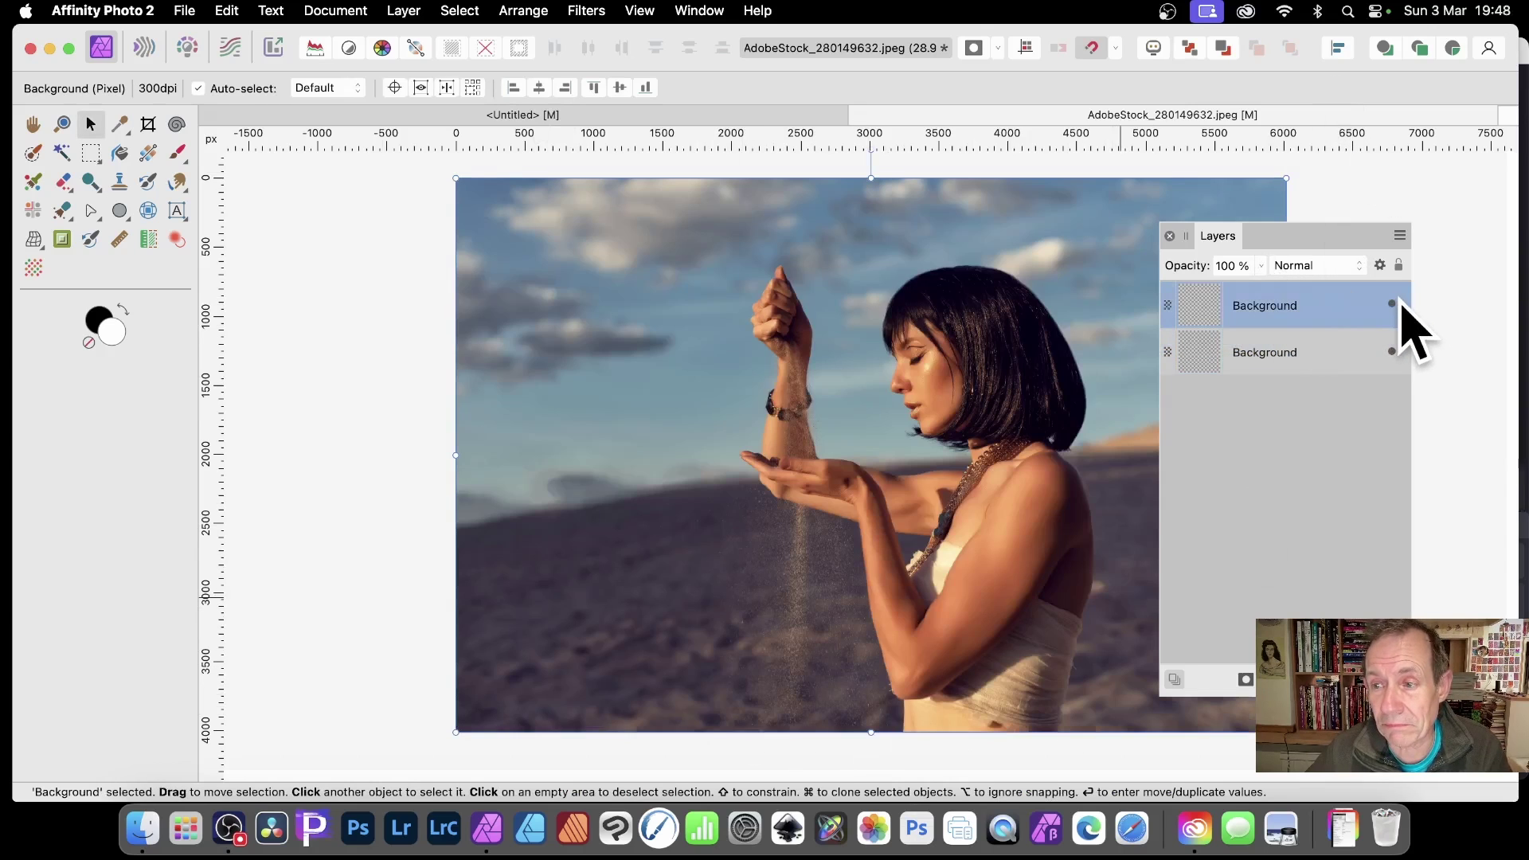
click(583, 12)
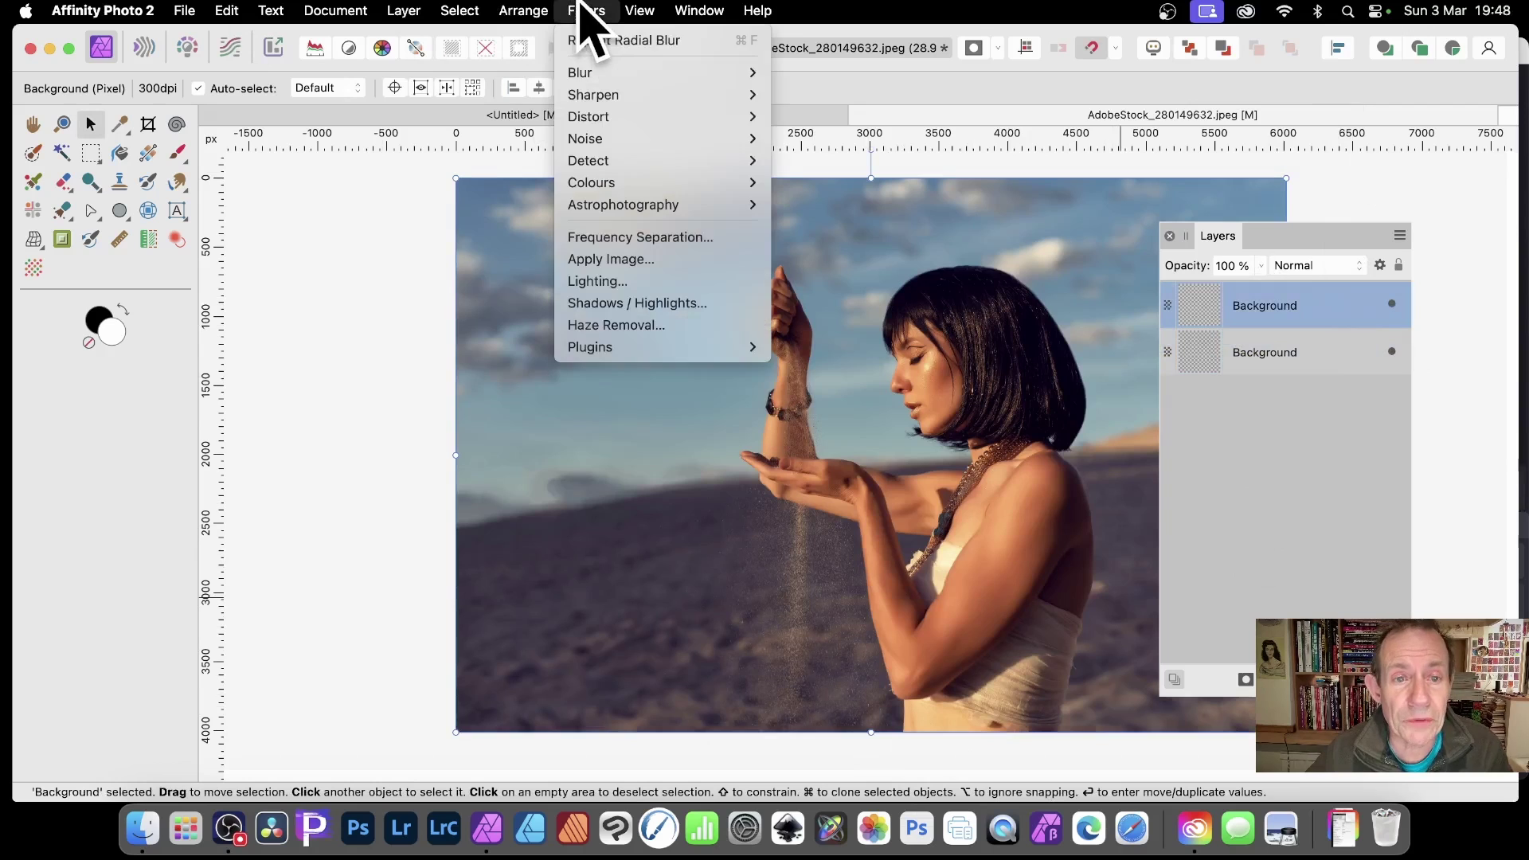
mouse_move(621, 117)
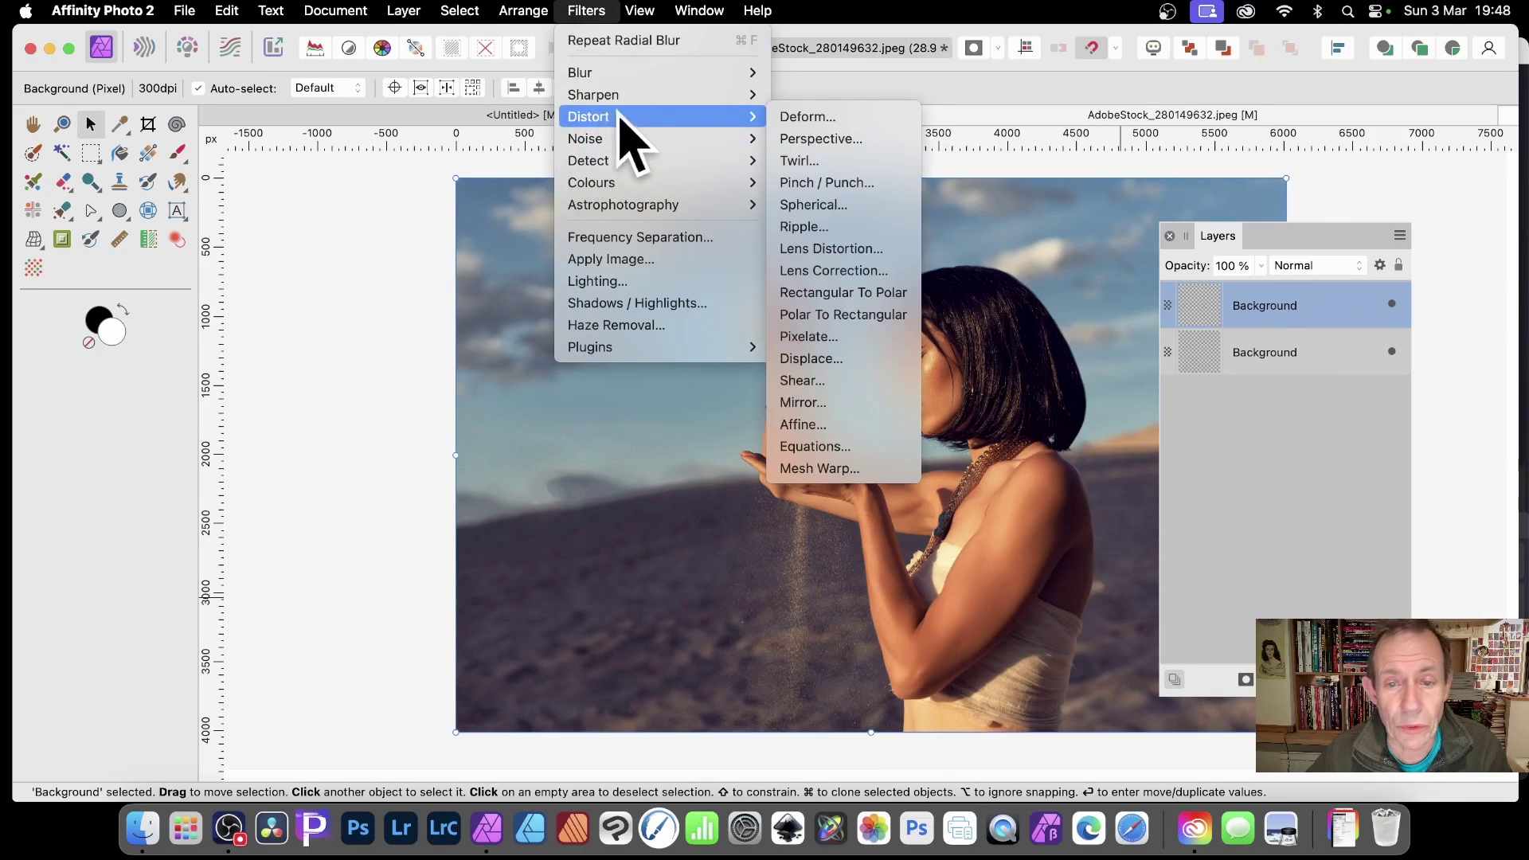
click(830, 361)
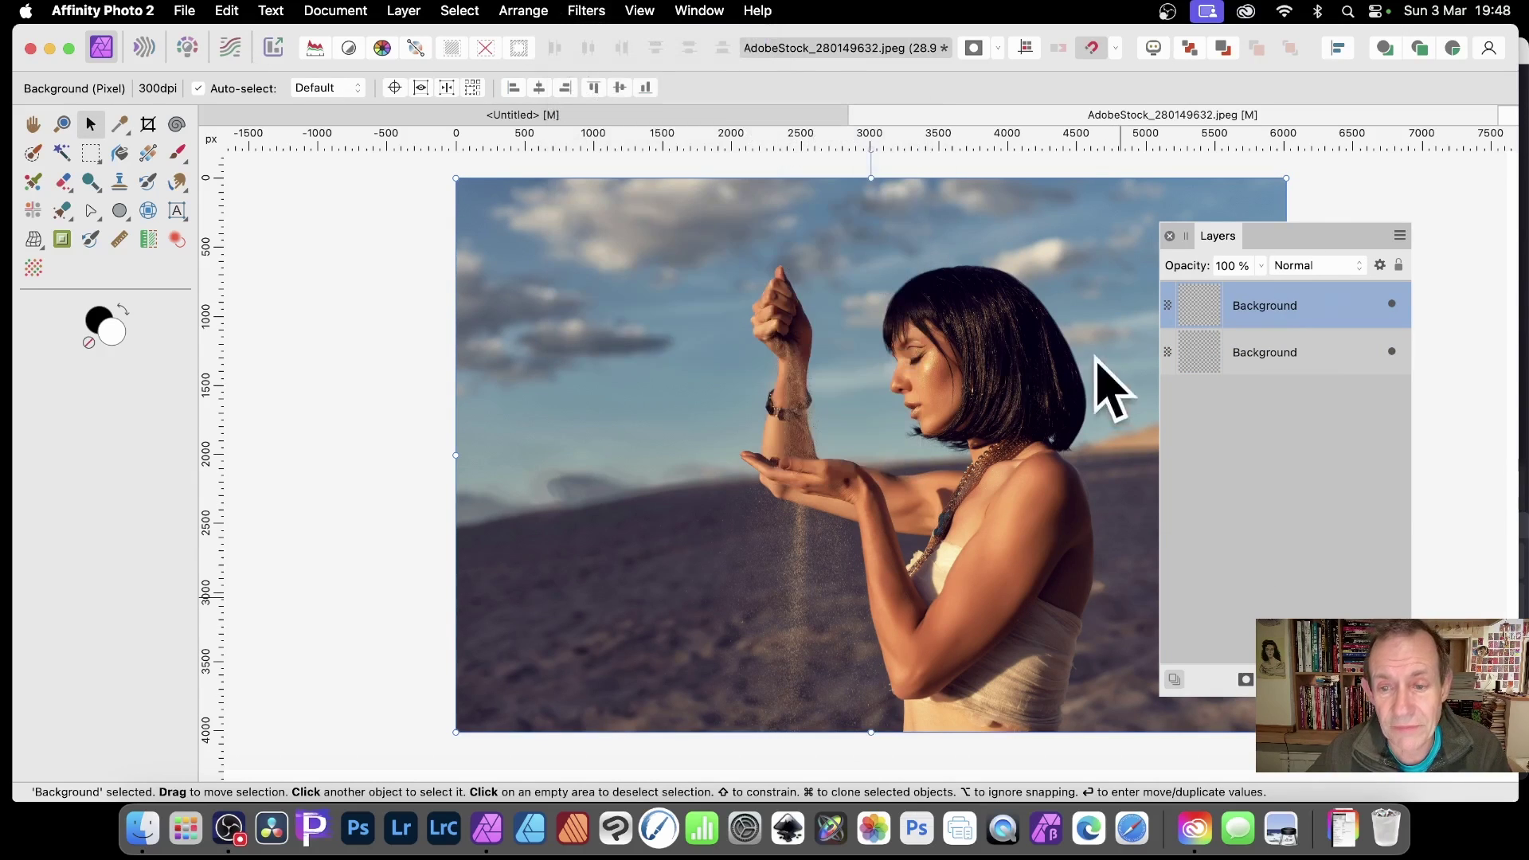
drag(1347, 548, 497, 201)
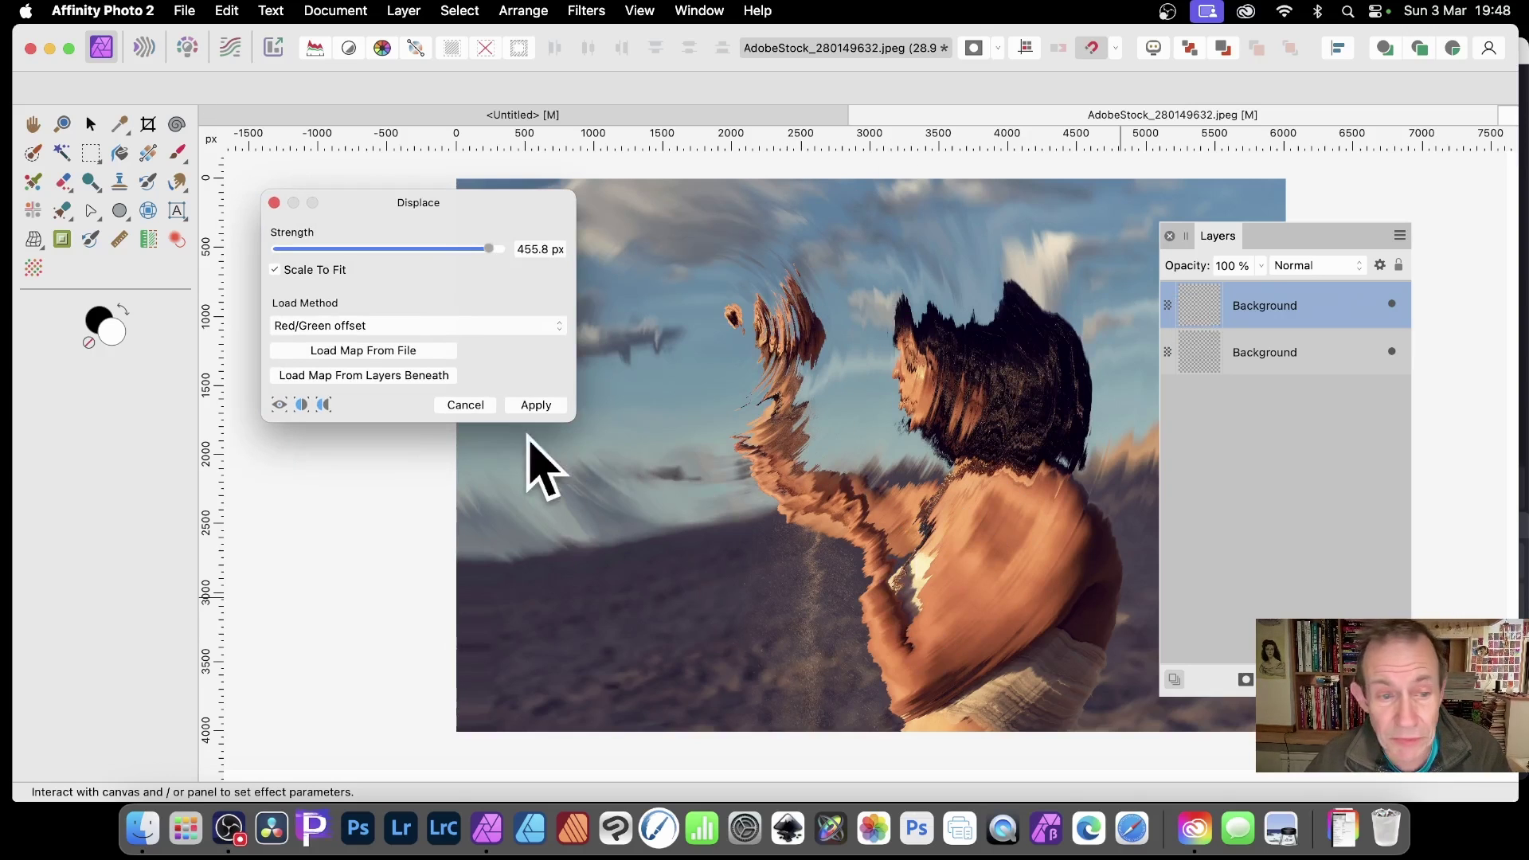
click(545, 405)
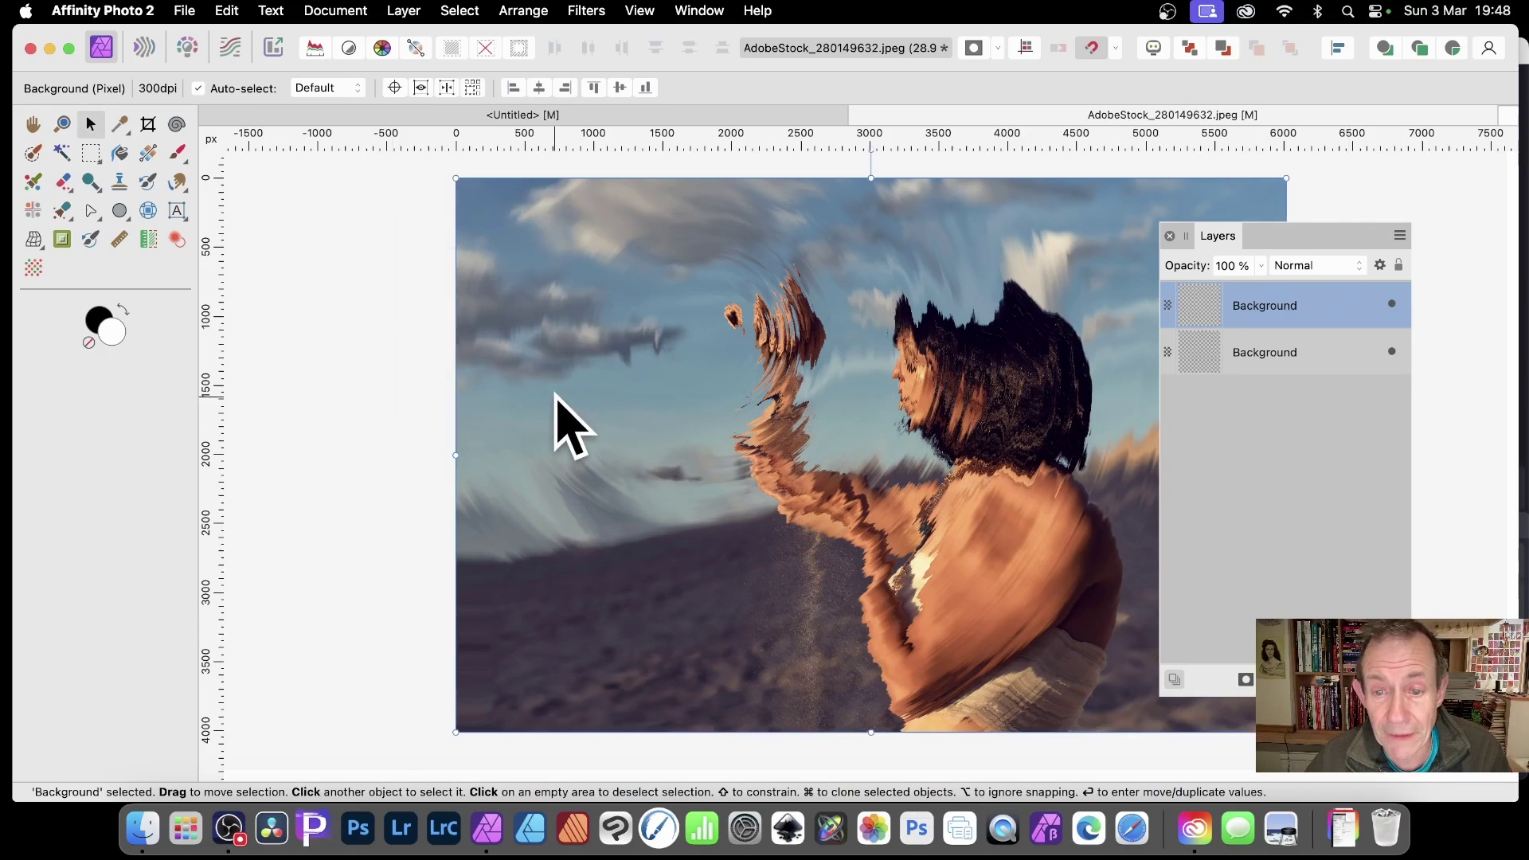
Repeat the displacement filter twice on the upper Background layer to intensify the distortion
click(603, 10)
click(595, 43)
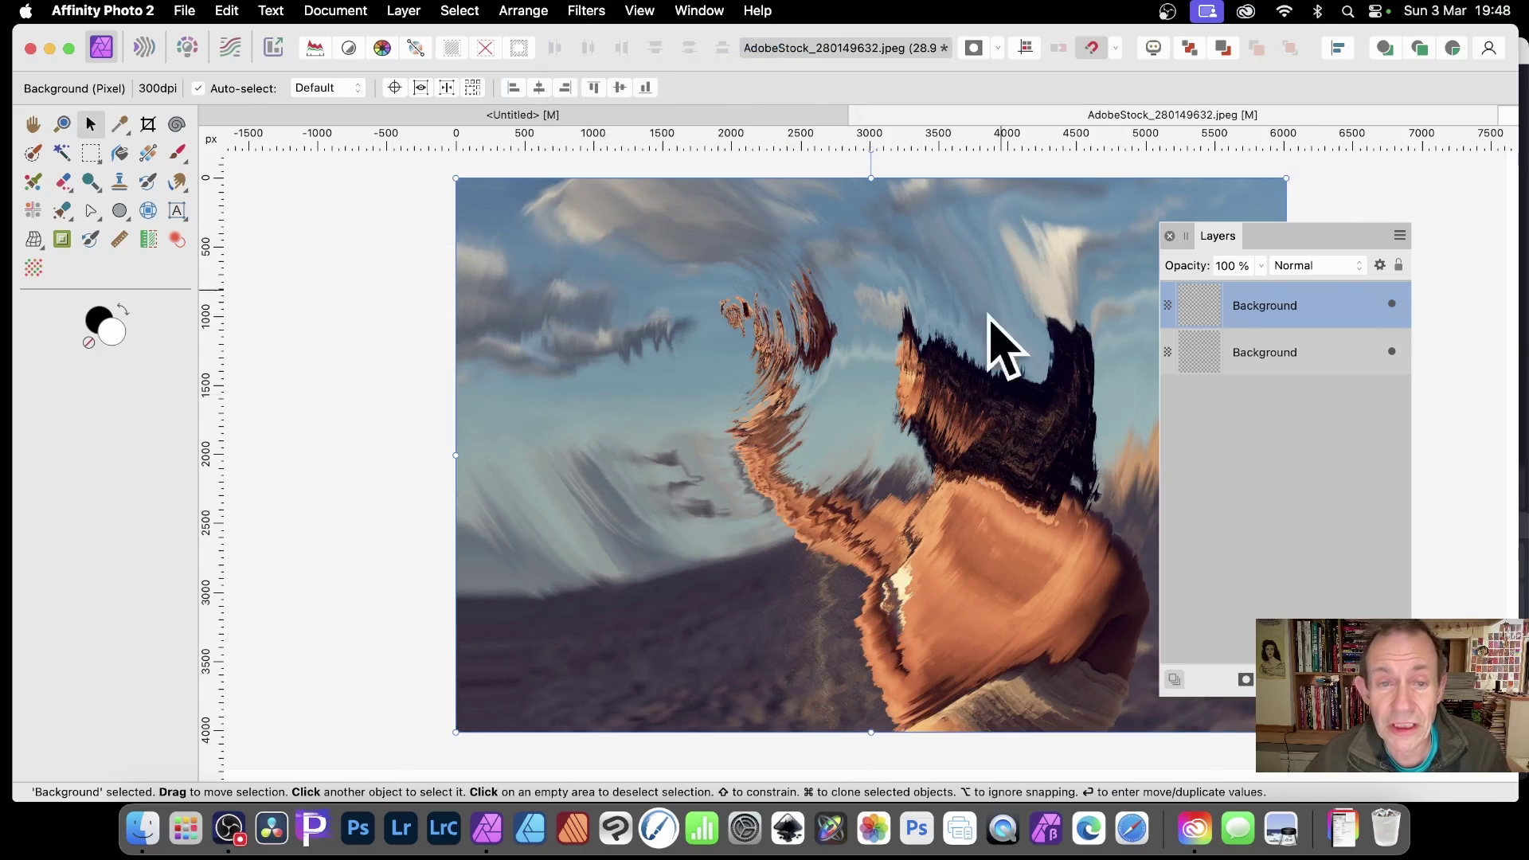
click(603, 10)
click(617, 43)
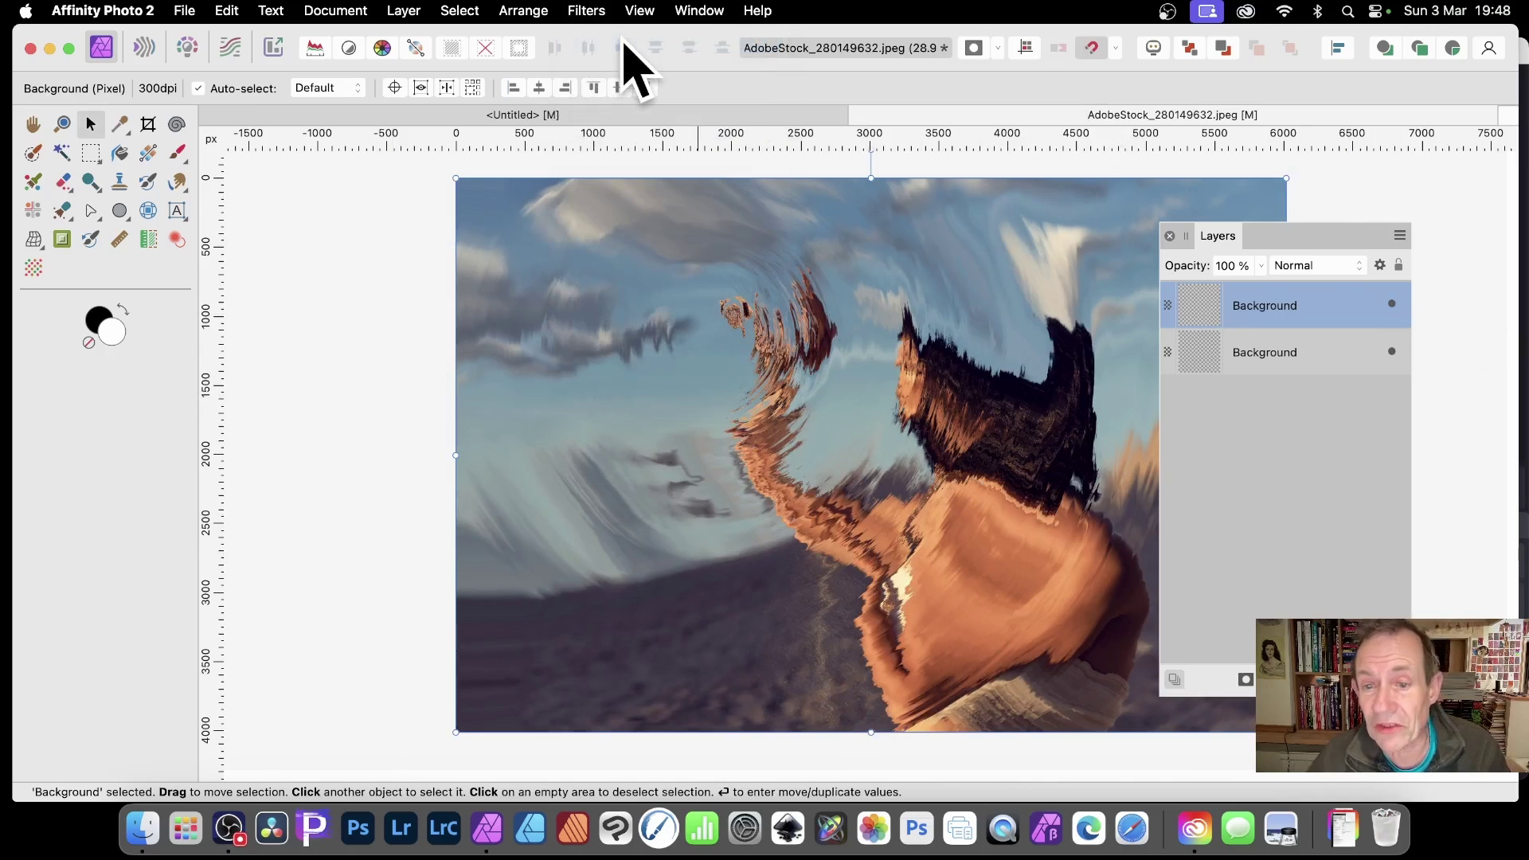